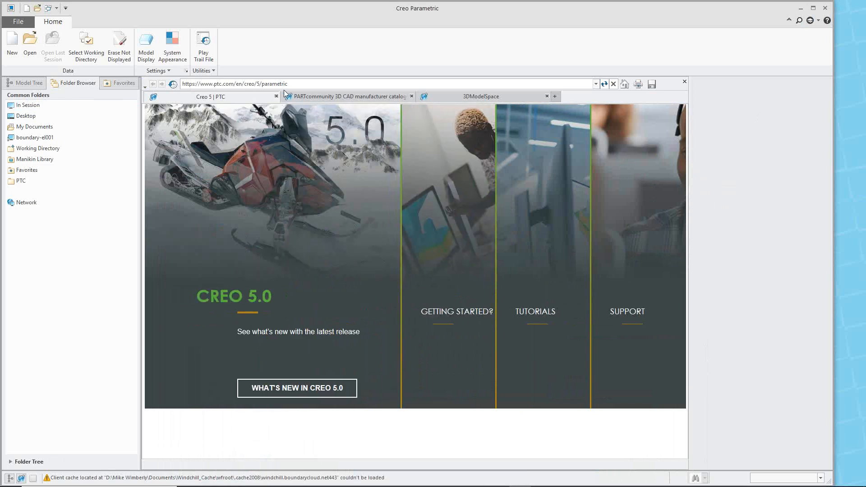
# View the PARTcommunity and 3DModelSpace pages in the embedded browser and return to the Creo 5 page
pyautogui.click(339, 96)
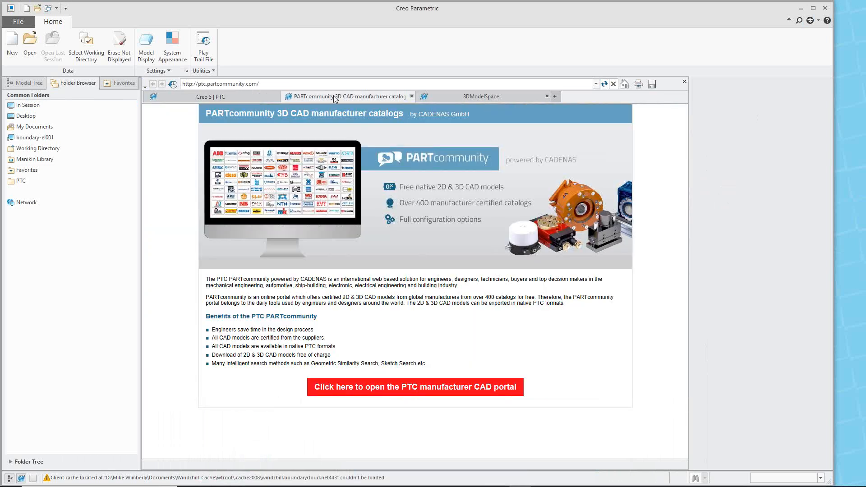
pyautogui.click(472, 98)
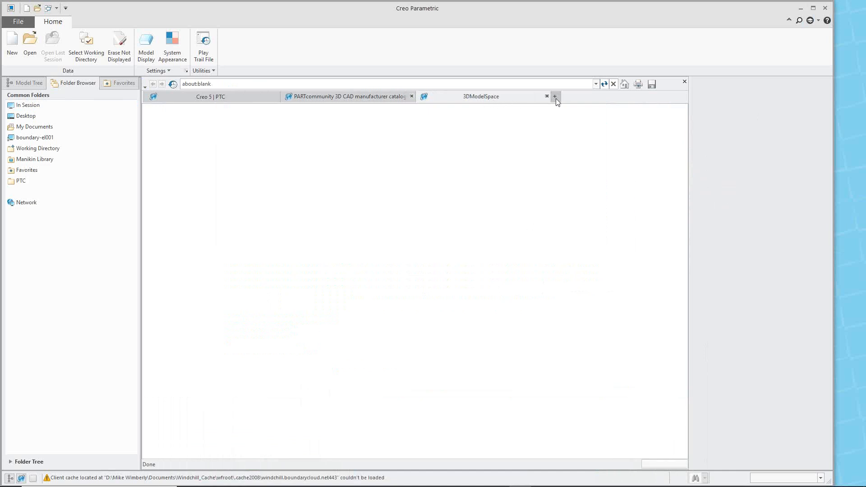
pyautogui.click(232, 99)
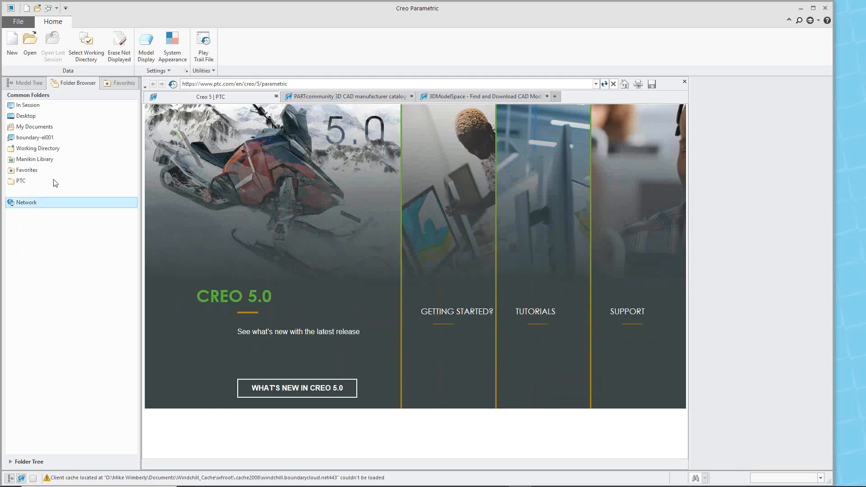
# Review the config.pro settings in the Configuration Editor and leave the options without making changes
pyautogui.click(20, 22)
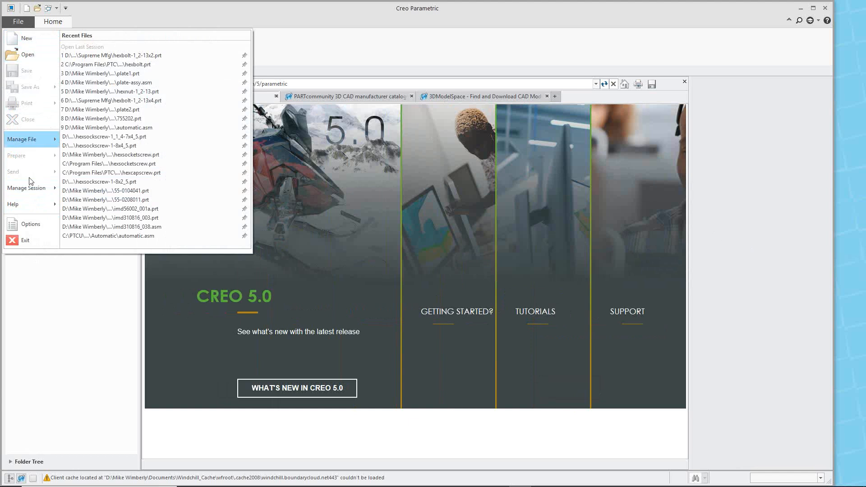
pyautogui.click(30, 224)
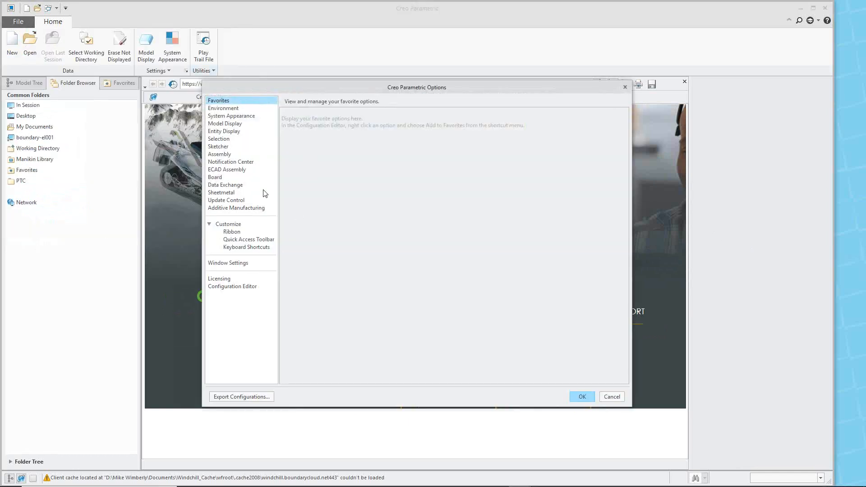
pyautogui.click(231, 287)
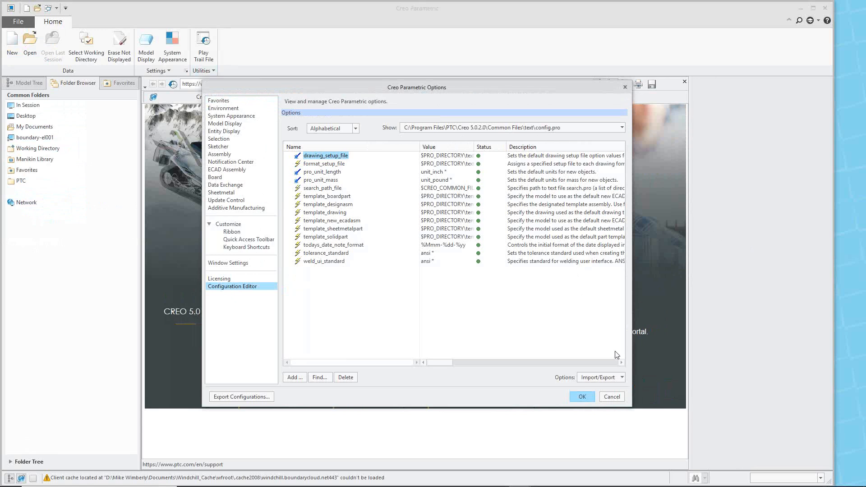
pyautogui.click(611, 399)
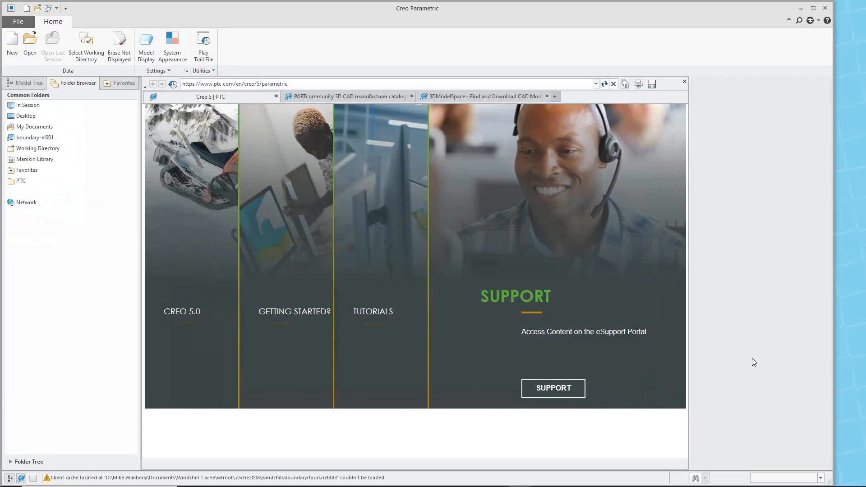
# Display the system information report, reposition its window and make it taller for reading
pyautogui.click(15, 22)
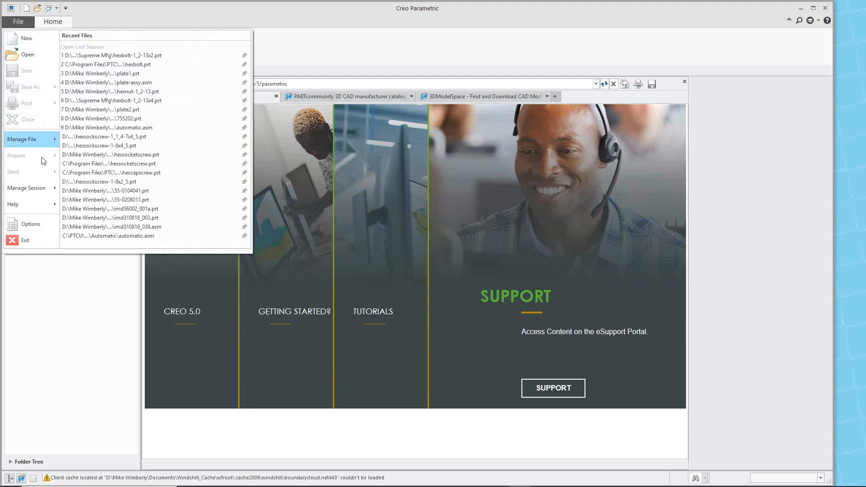
pyautogui.moveTo(33, 206)
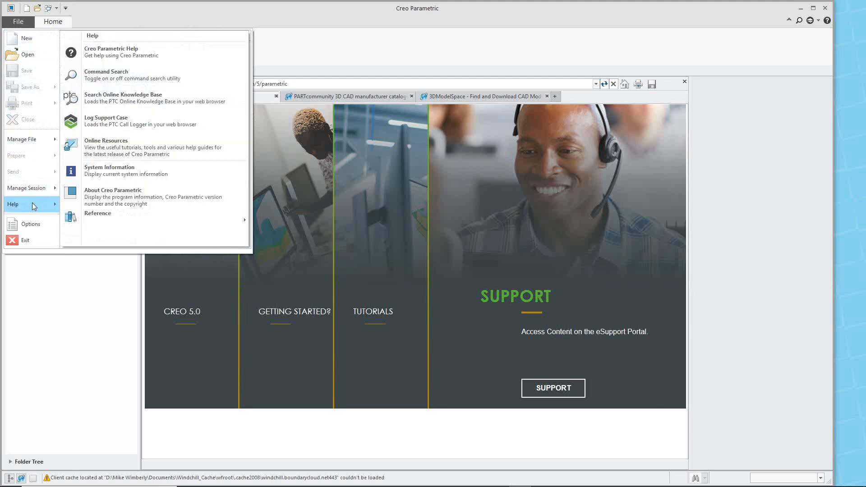
pyautogui.click(112, 171)
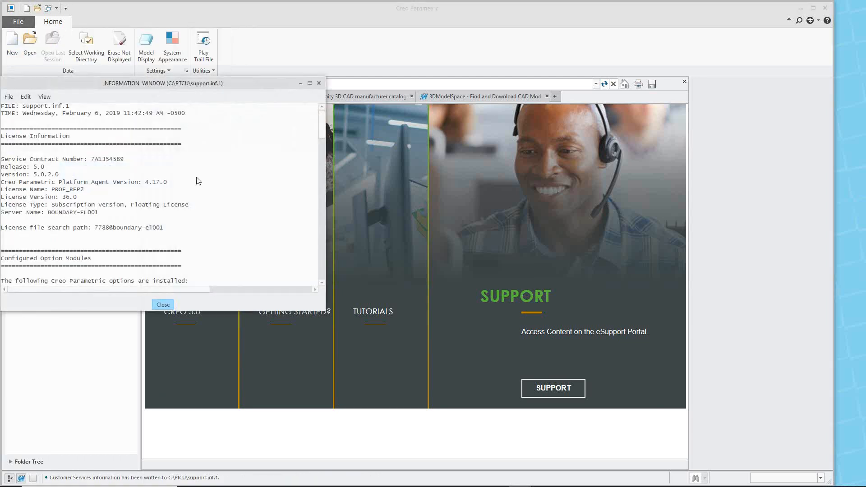
pyautogui.moveTo(240, 82); pyautogui.dragTo(331, 48)
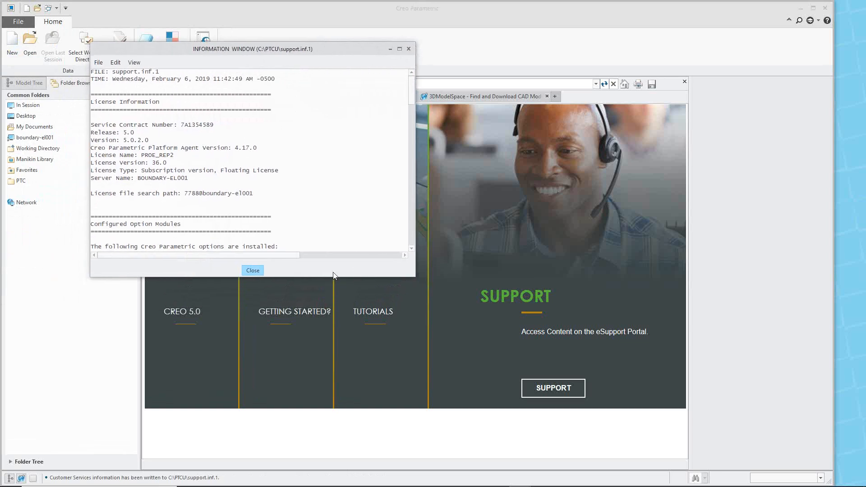
pyautogui.moveTo(332, 275); pyautogui.dragTo(332, 379)
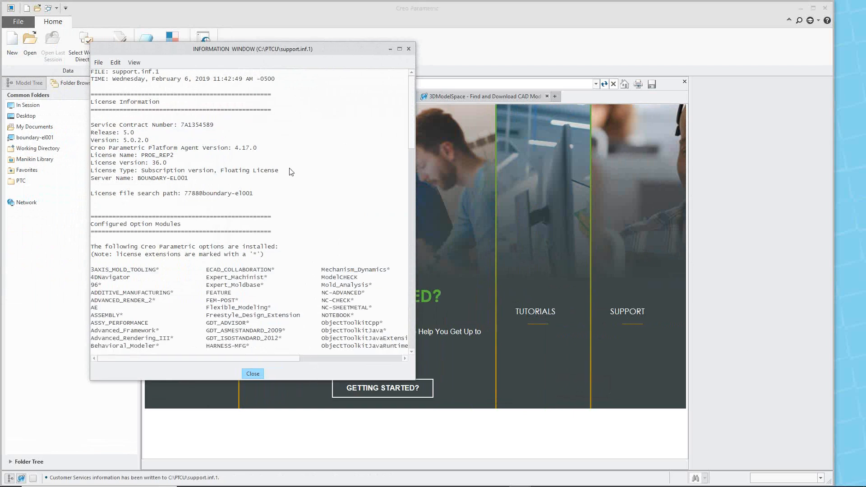
# Examine the report's license, installed modules, machine, startup directory and loaded configuration file details, and close it
pyautogui.scroll(-1, 284, 147)
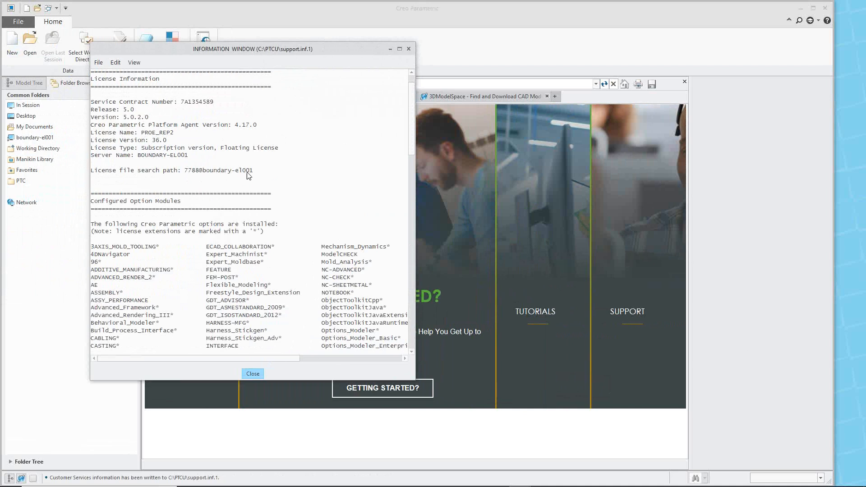
pyautogui.scroll(-3, 314, 189)
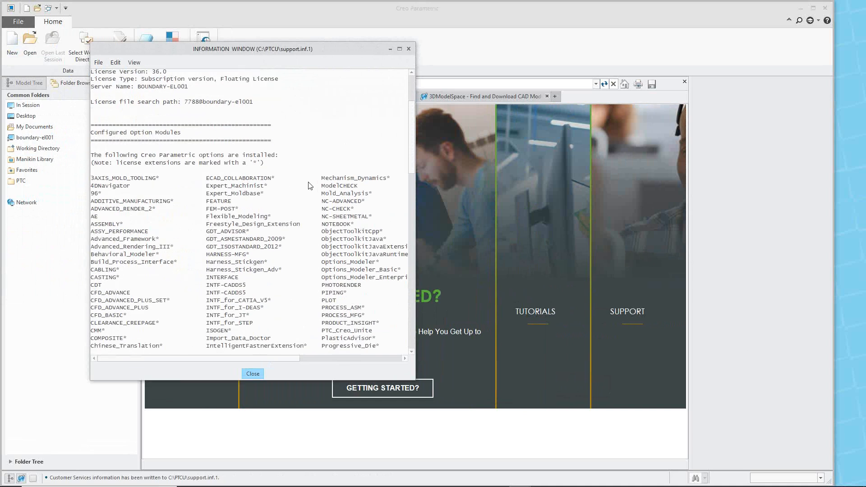
pyautogui.scroll(-9, 314, 189)
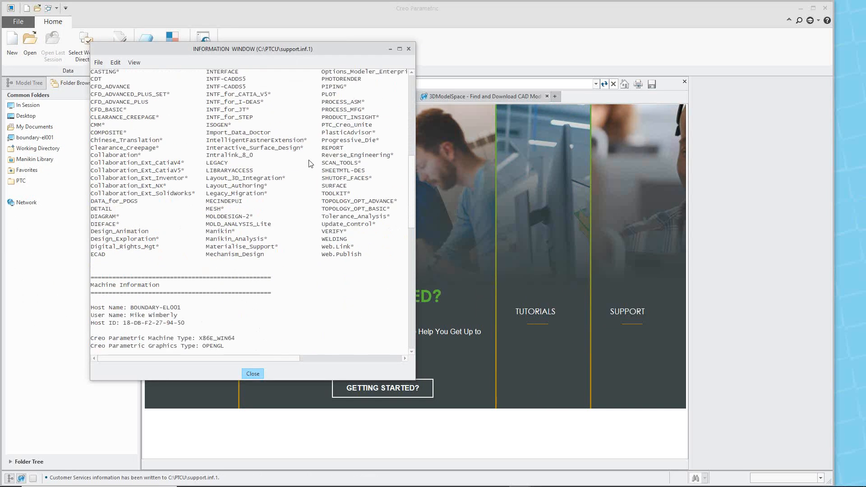
pyautogui.scroll(-7, 310, 163)
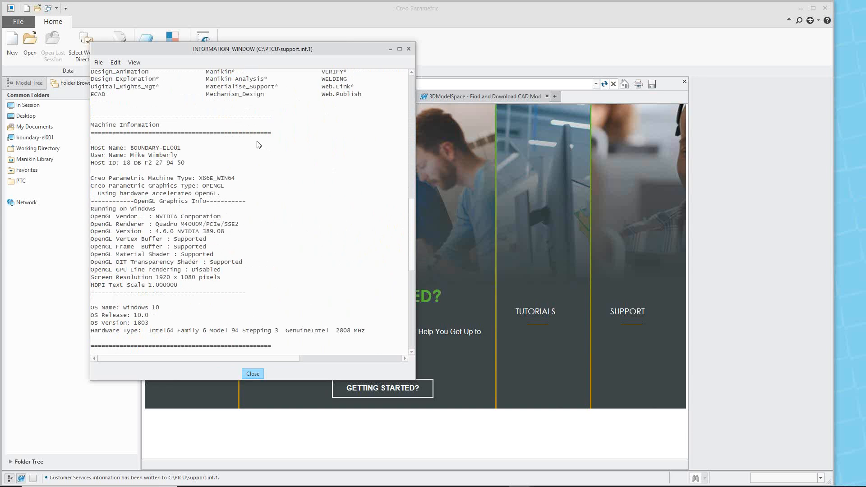
pyautogui.scroll(-7, 272, 167)
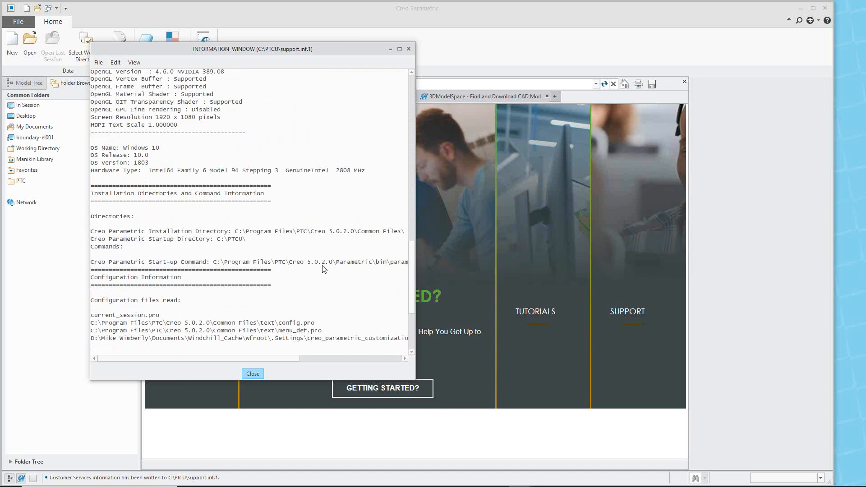
pyautogui.moveTo(415, 268); pyautogui.dragTo(466, 266)
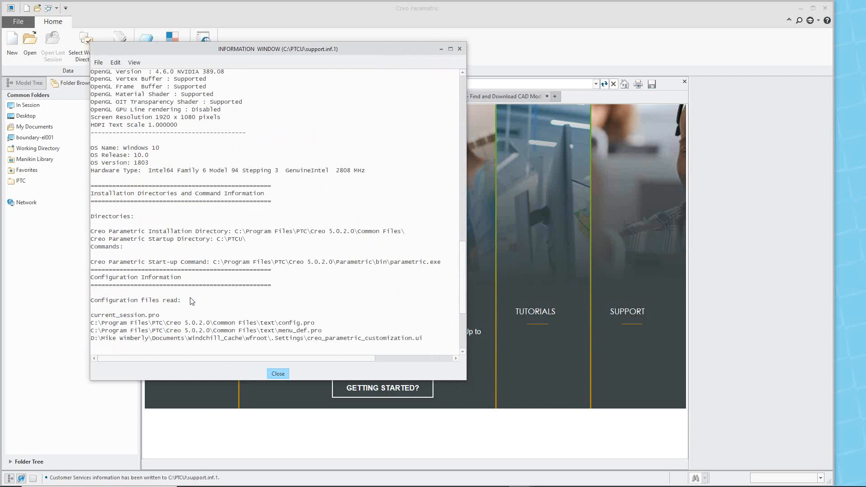
pyautogui.scroll(-2, 190, 301)
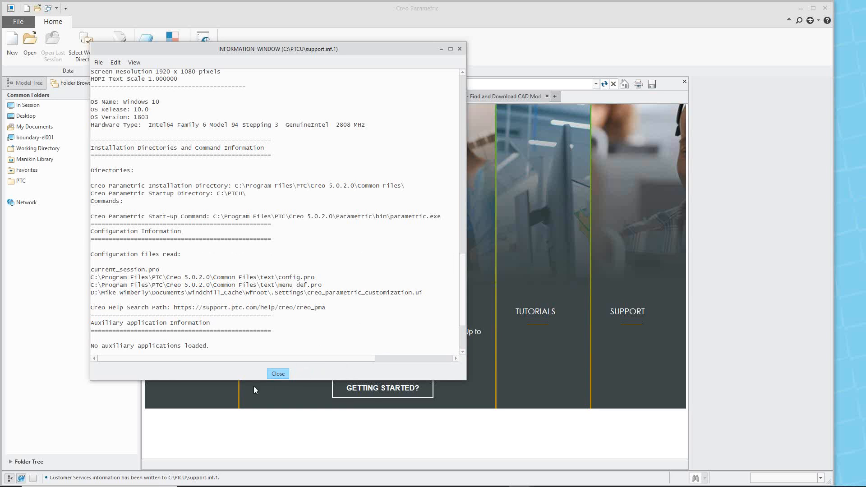
pyautogui.click(277, 373)
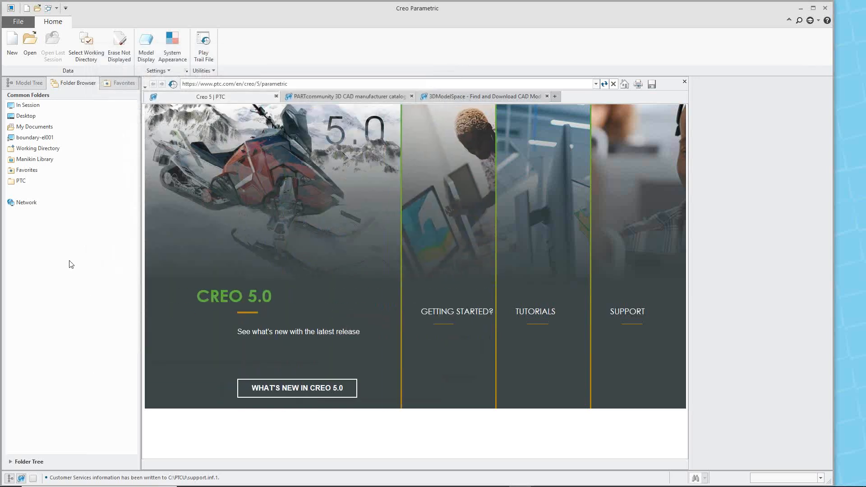
# Open the Configuration Editor and find configuration options matching the keyword "enable"
pyautogui.click(20, 21)
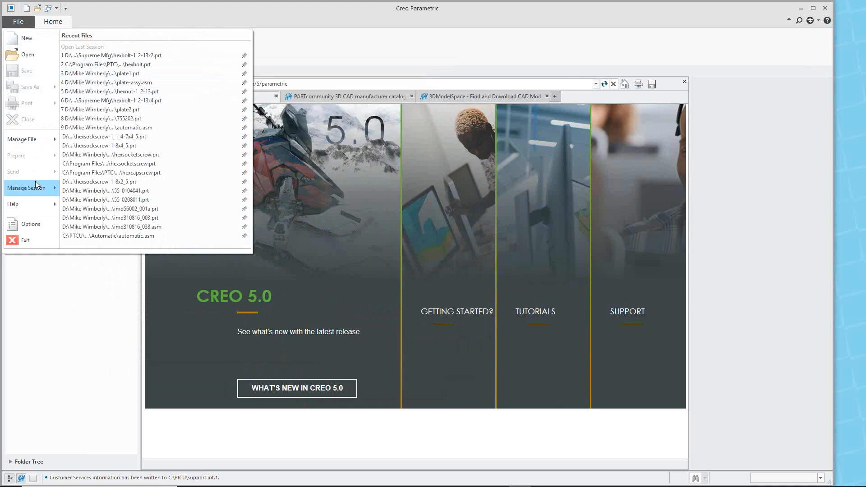
pyautogui.click(34, 225)
pyautogui.click(232, 287)
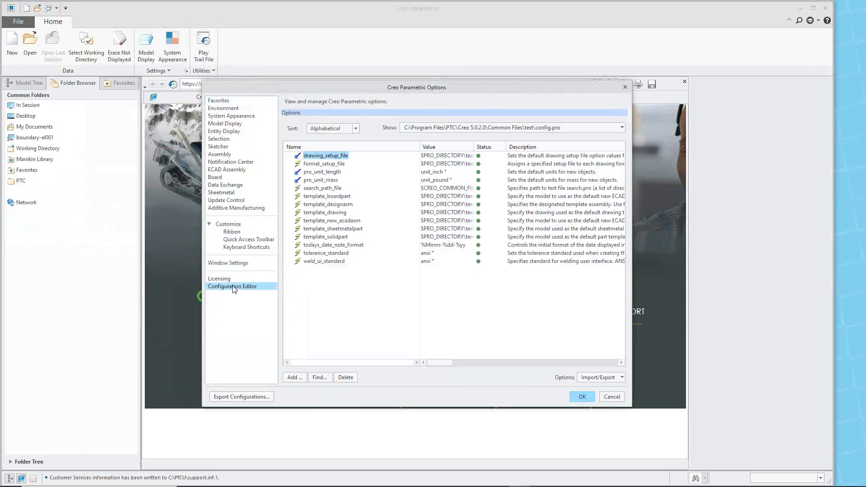
pyautogui.click(318, 377)
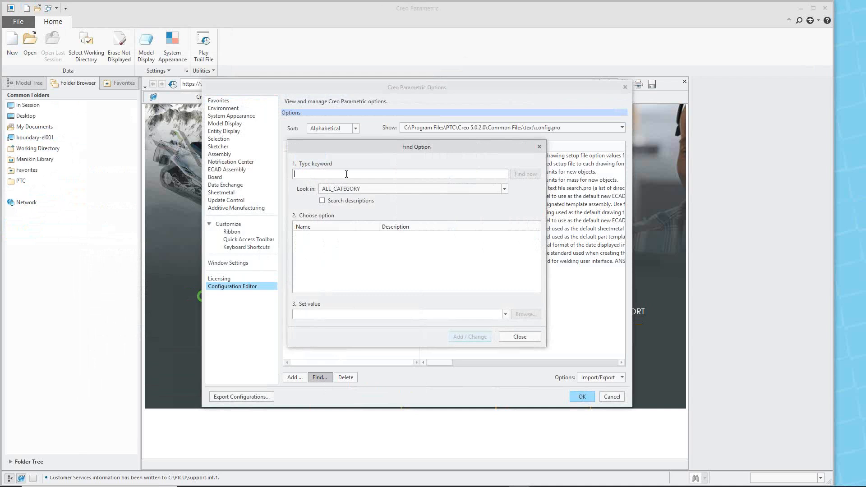
pyautogui.write('enable')
pyautogui.press('Return')
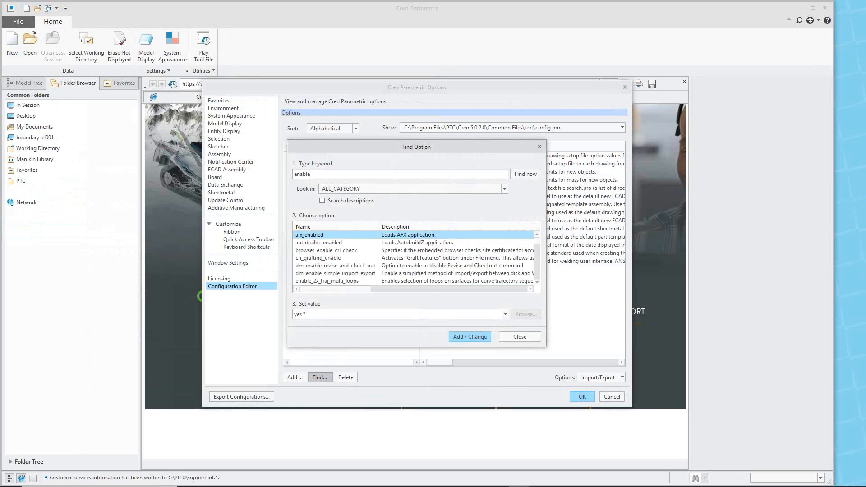
# Enlarge the option list and add enable_3dmodelspace_browser_tab with the value no
pyautogui.moveTo(380, 226); pyautogui.dragTo(389, 226)
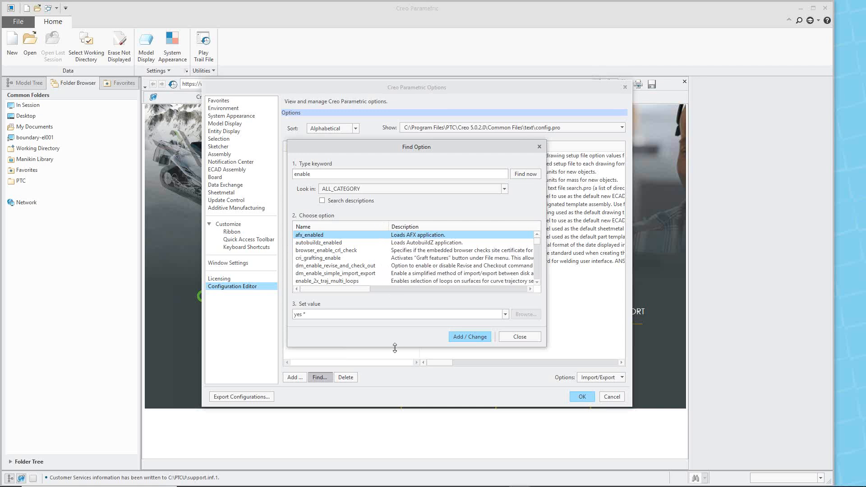
pyautogui.moveTo(395, 345); pyautogui.dragTo(395, 390)
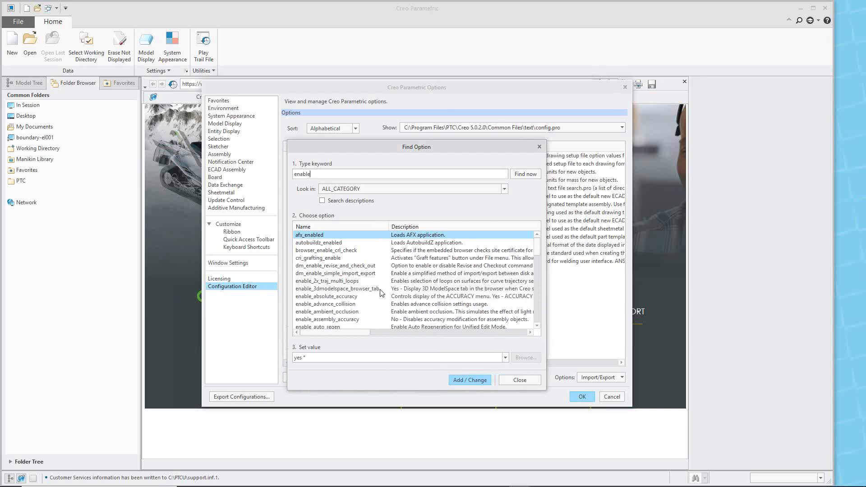
pyautogui.click(321, 289)
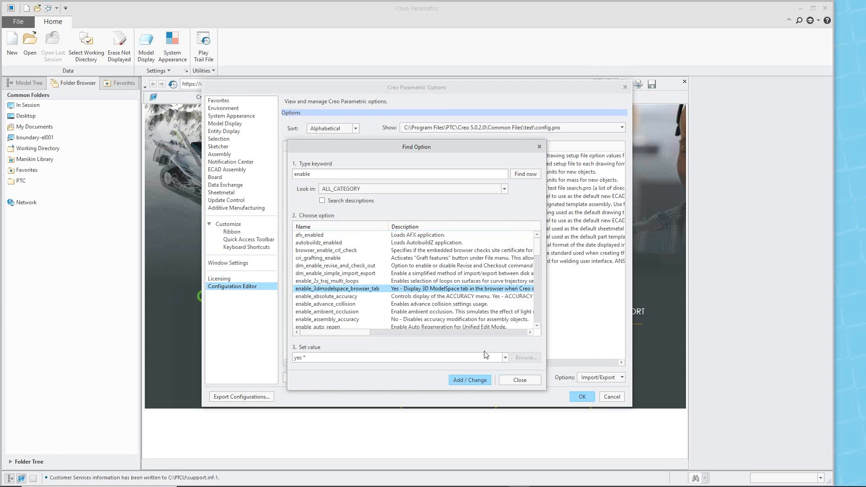
pyautogui.click(506, 358)
pyautogui.click(366, 372)
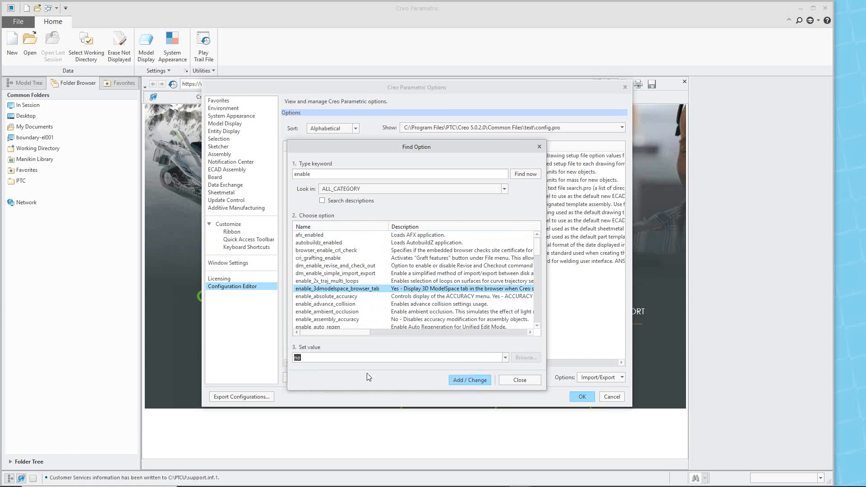
pyautogui.click(464, 378)
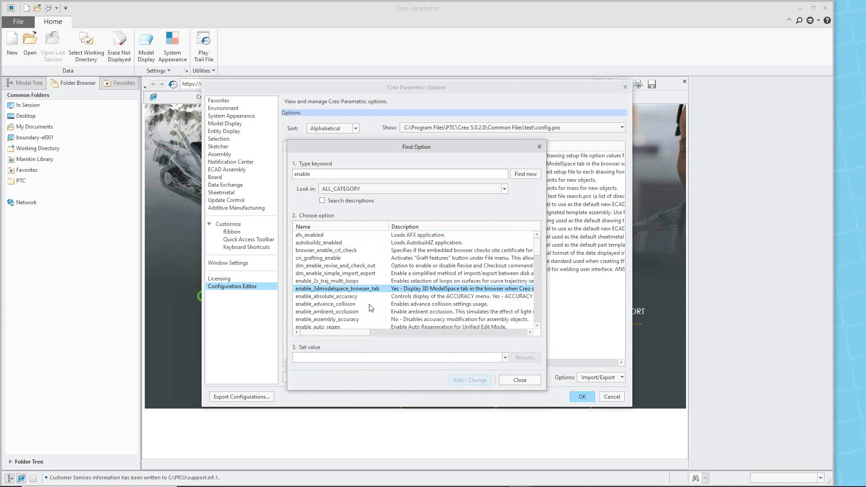
# Add the enable_partcommunity_tab option with the value no
pyautogui.scroll(-2, 367, 305)
pyautogui.scroll(-5, 365, 306)
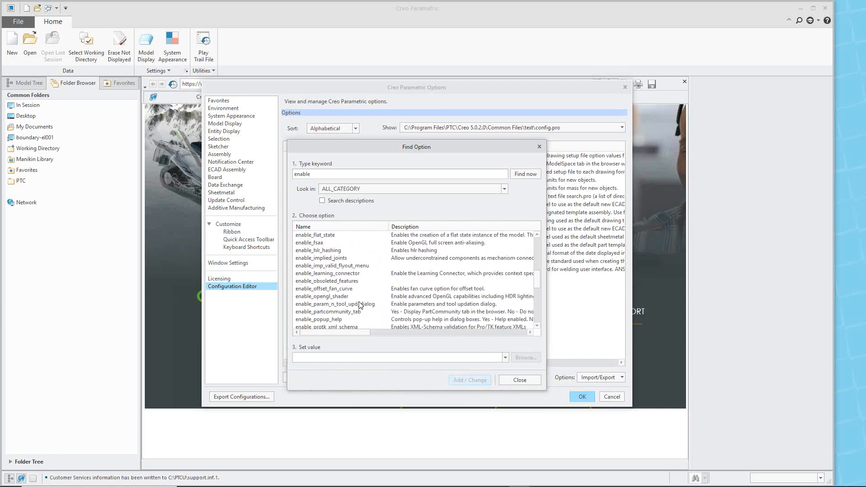
pyautogui.click(332, 312)
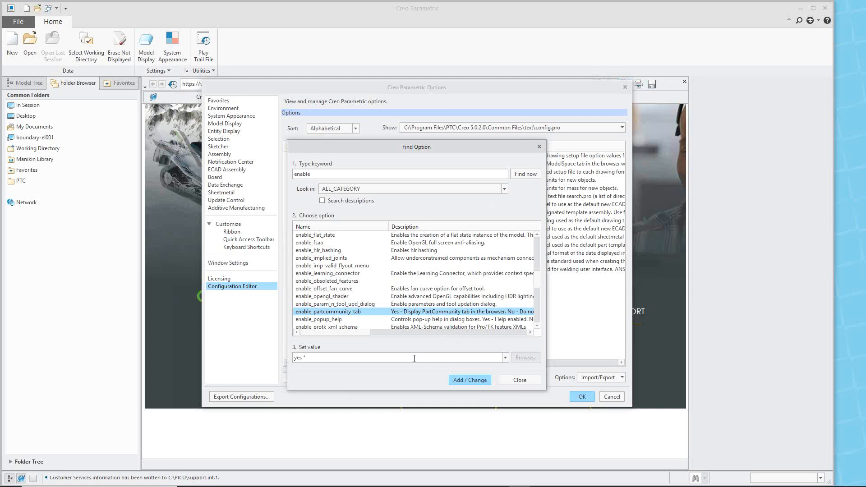
pyautogui.click(505, 357)
pyautogui.click(357, 375)
pyautogui.click(467, 378)
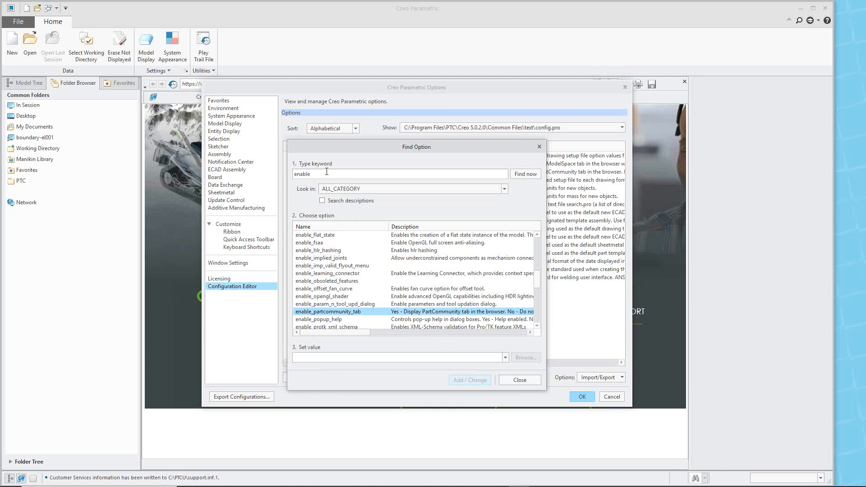
# Search the configuration options for "browser", first by name and again including descriptions, and switch description searching back off
pyautogui.moveTo(324, 174); pyautogui.dragTo(283, 175)
pyautogui.write('browser')
pyautogui.press('Return')
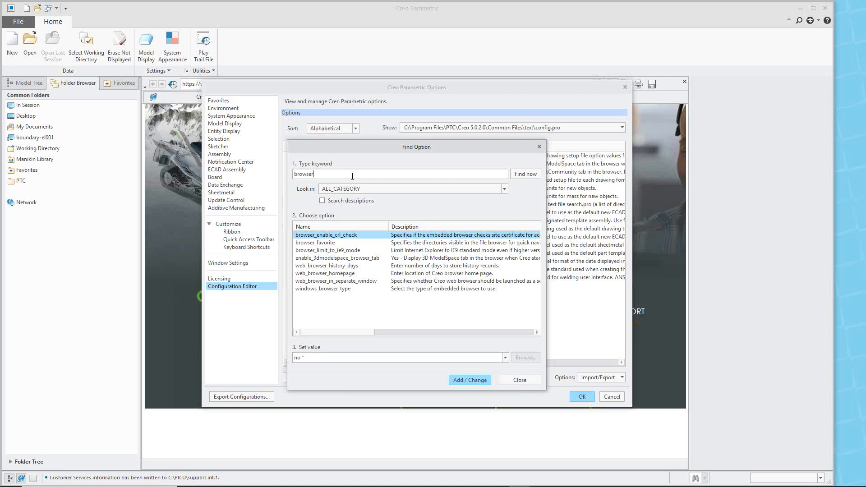
pyautogui.click(322, 200)
pyautogui.click(526, 175)
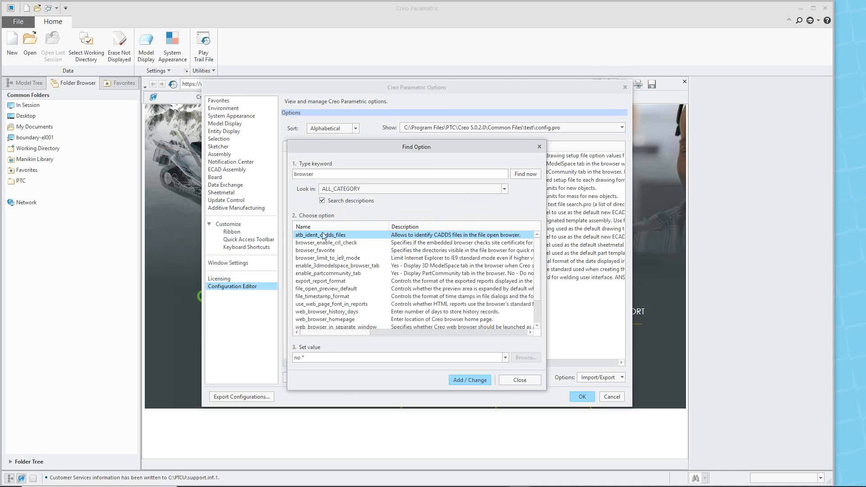
pyautogui.click(322, 201)
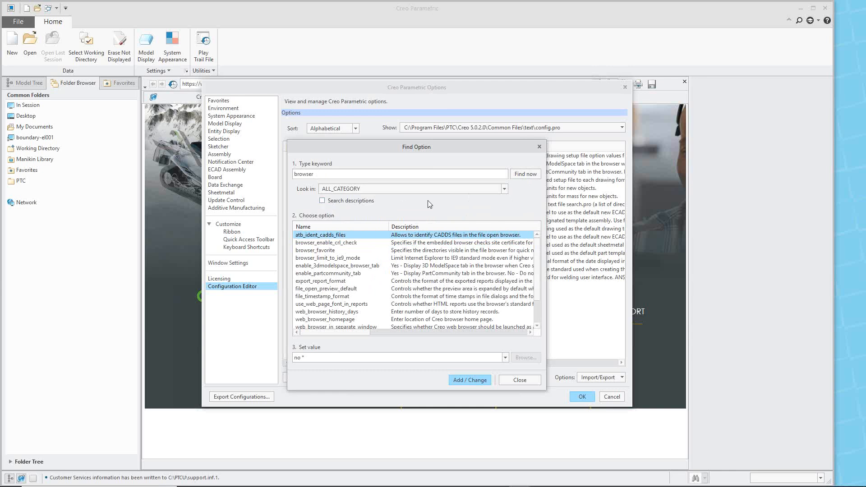
# Refresh the option search for "browser", add web_browser_homepage with the value C:\PTCU, and close the option finder
pyautogui.click(525, 174)
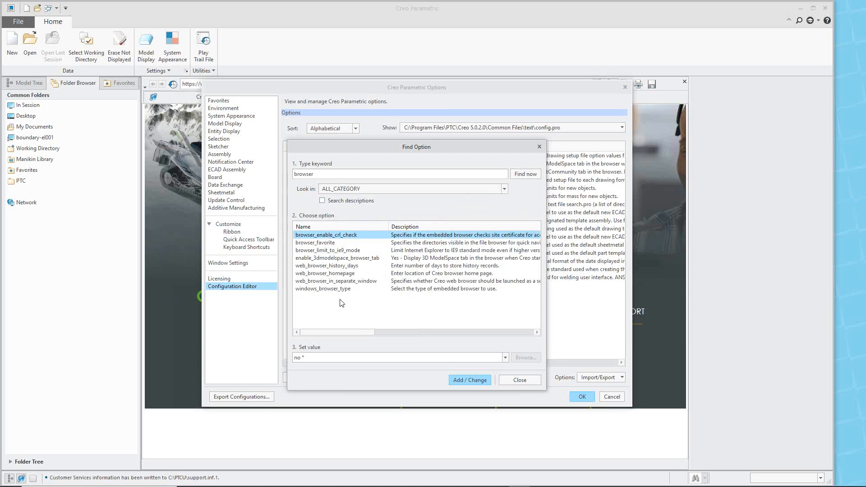
pyautogui.click(324, 274)
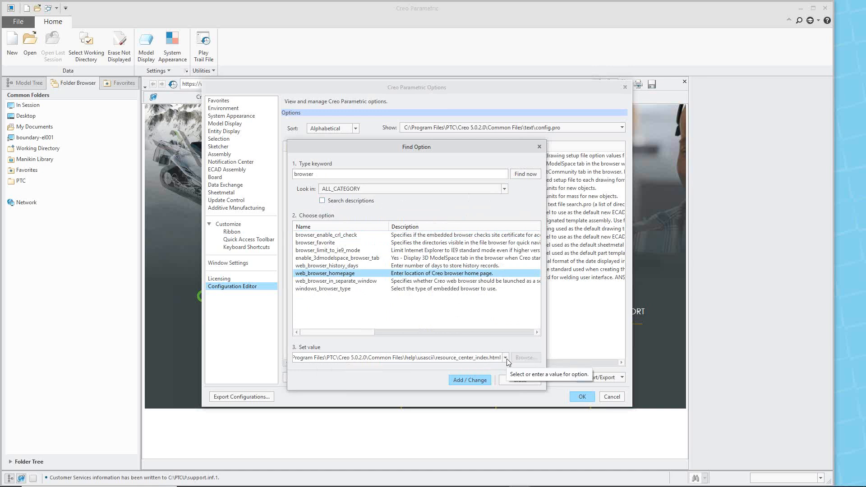
pyautogui.click(485, 358)
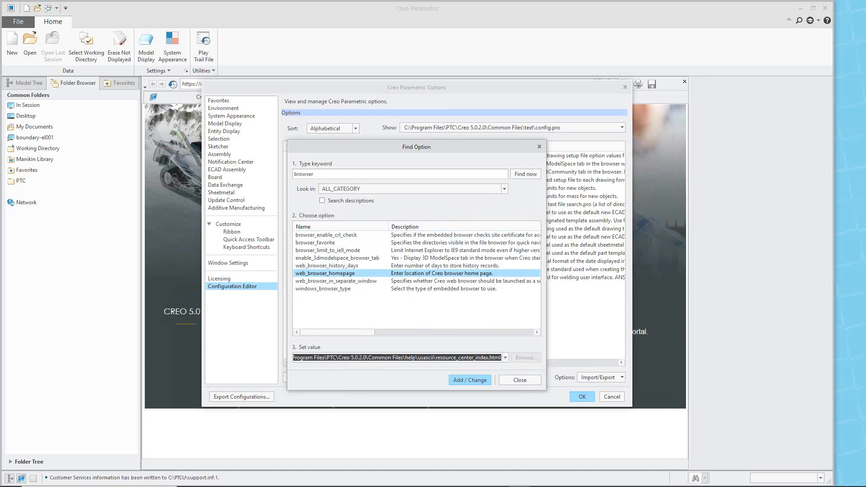
pyautogui.hotkey('alt', 'Tab')
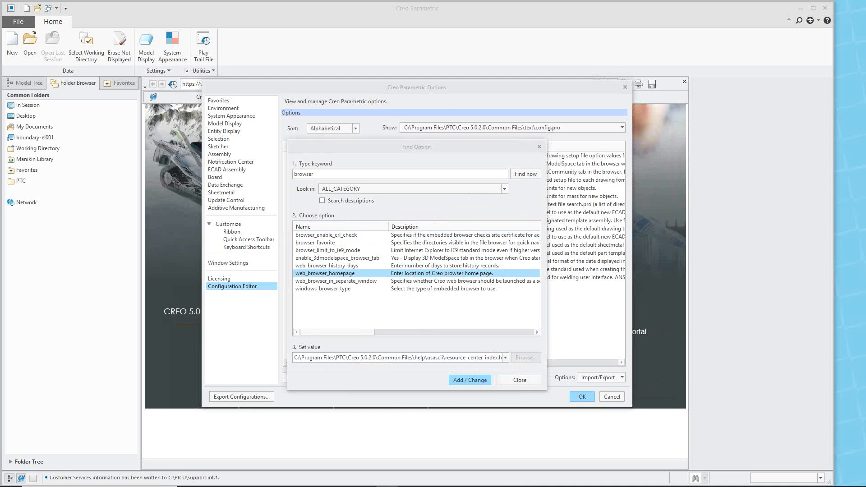
pyautogui.click(484, 358)
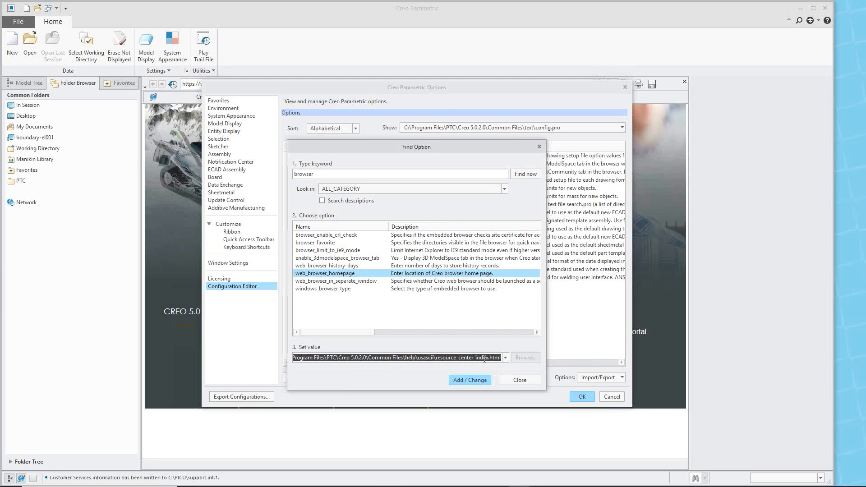
pyautogui.write('C:\\PTCU')
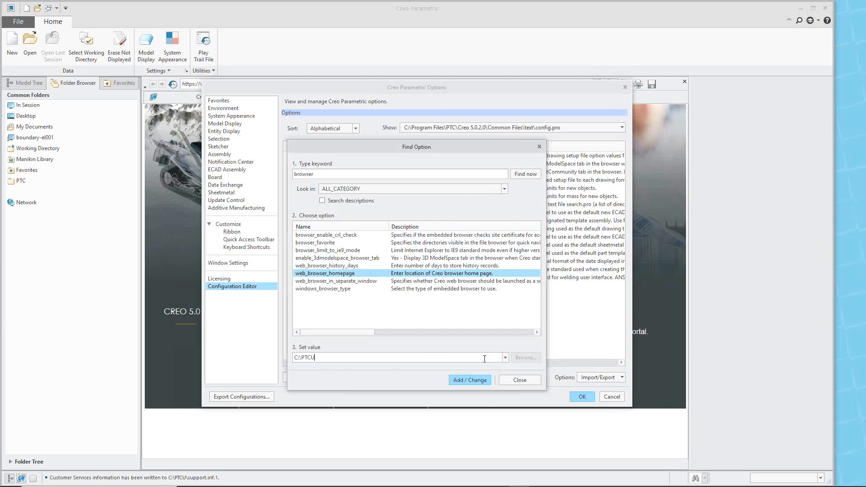
pyautogui.click(464, 379)
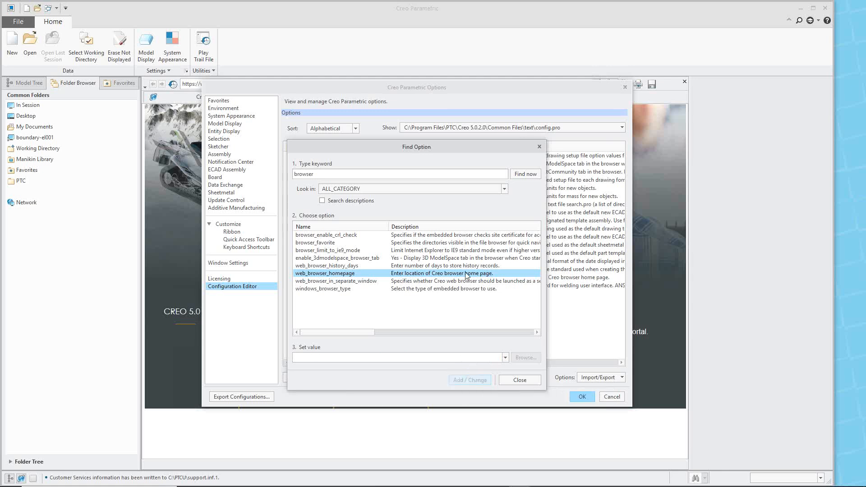
pyautogui.click(520, 380)
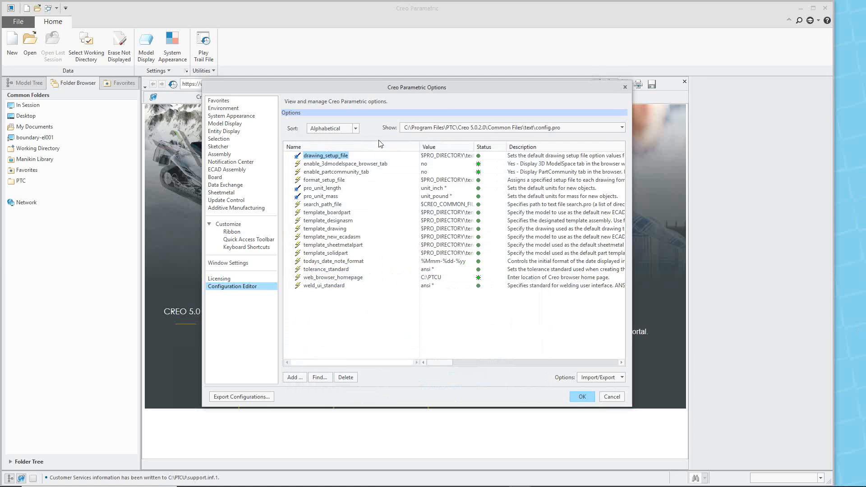
# Add the hidden option enable_resource_browser_tab by name with the value no
pyautogui.moveTo(366, 87); pyautogui.dragTo(373, 135)
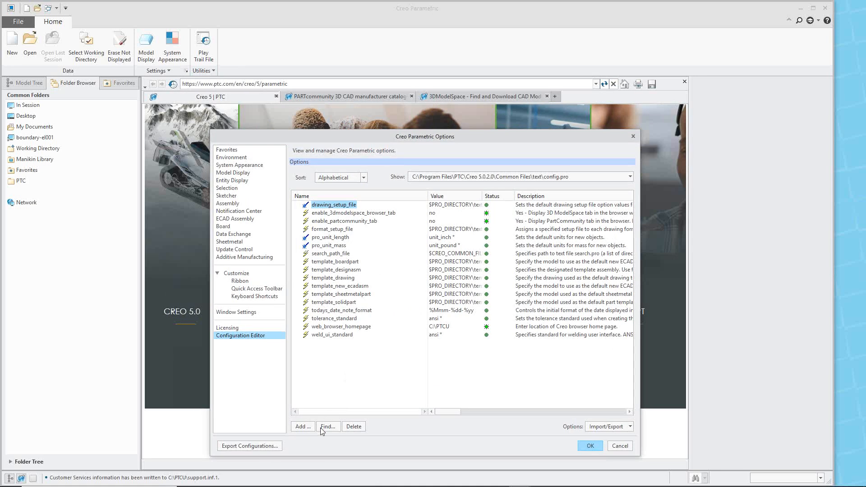
pyautogui.click(303, 426)
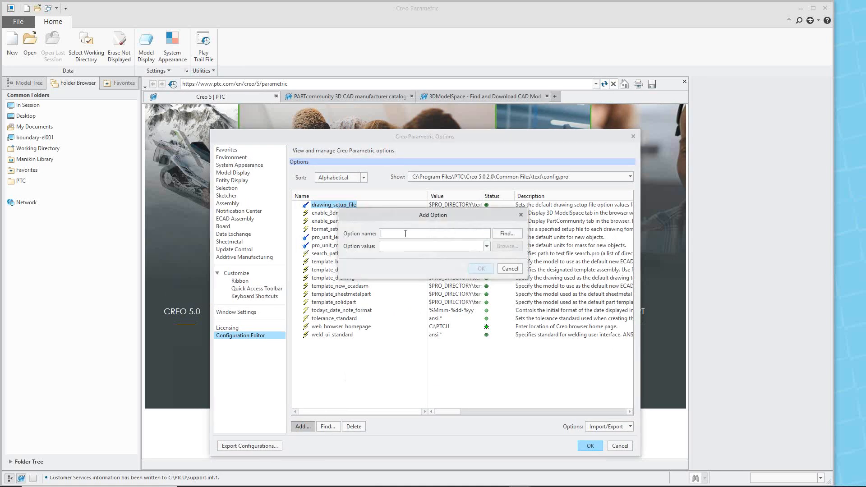
pyautogui.write('enable')
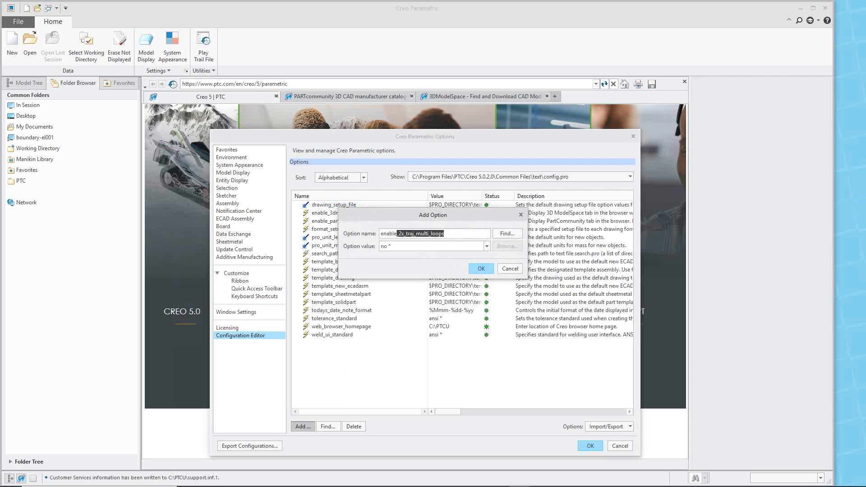
pyautogui.write('_resour')
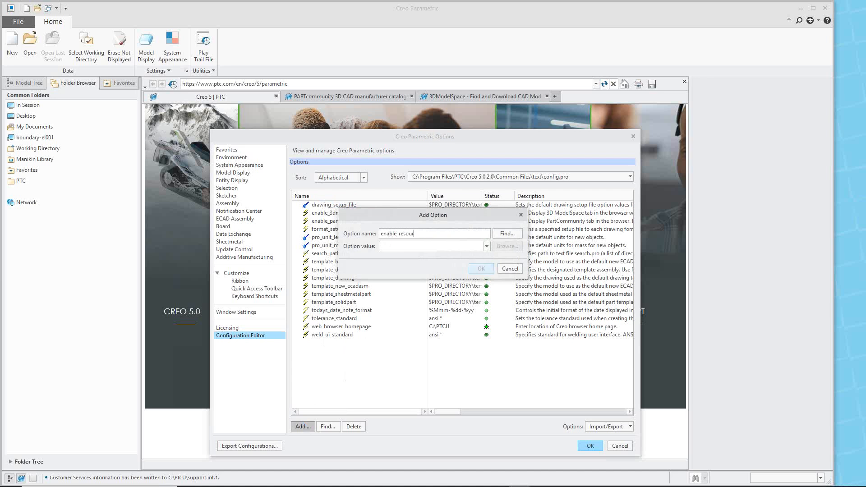
pyautogui.write('ce_browser_tab')
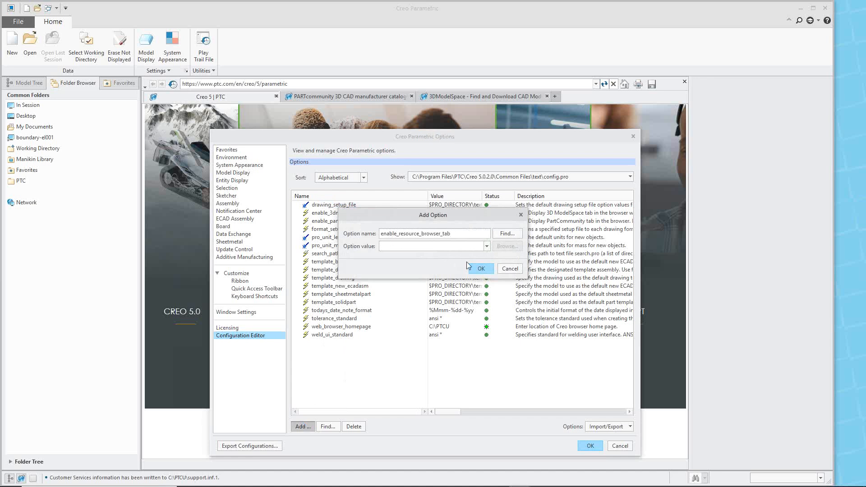
pyautogui.click(487, 246)
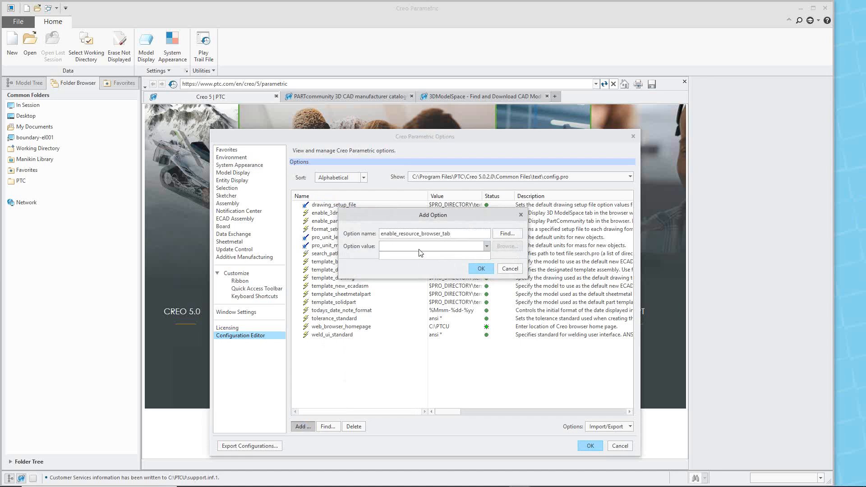
pyautogui.write('No')
pyautogui.press('BackSpace')
pyautogui.write('no')
pyautogui.click(351, 249)
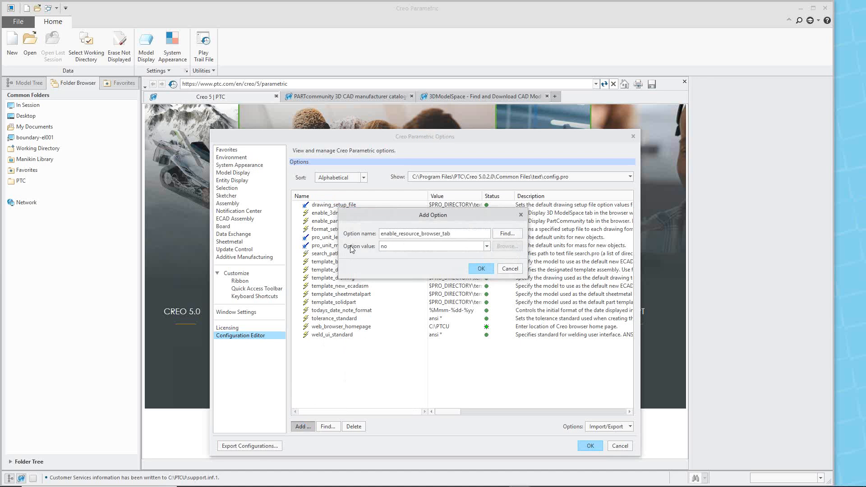
pyautogui.click(479, 270)
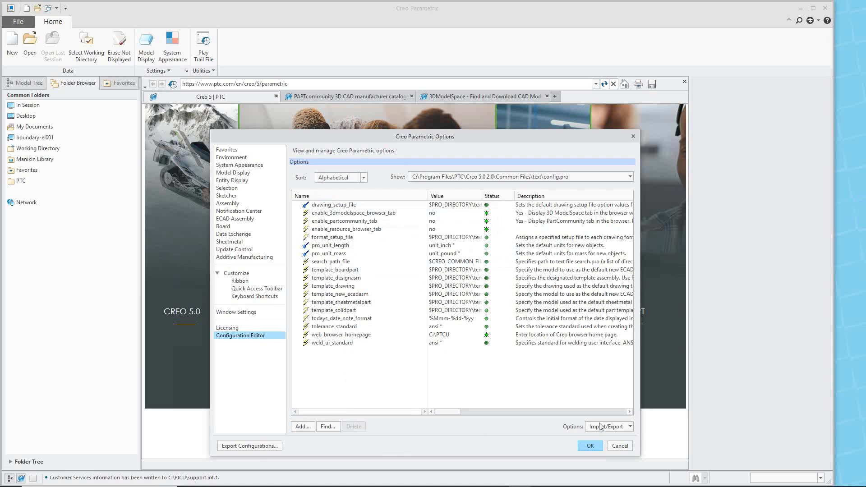
# Apply the configuration changes and save them as config.sup in the C:\PTCU folder
pyautogui.click(586, 446)
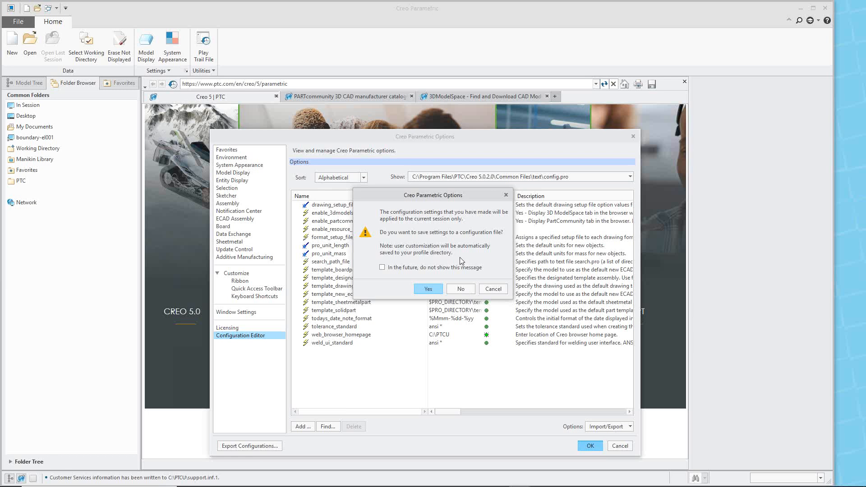
pyautogui.click(427, 290)
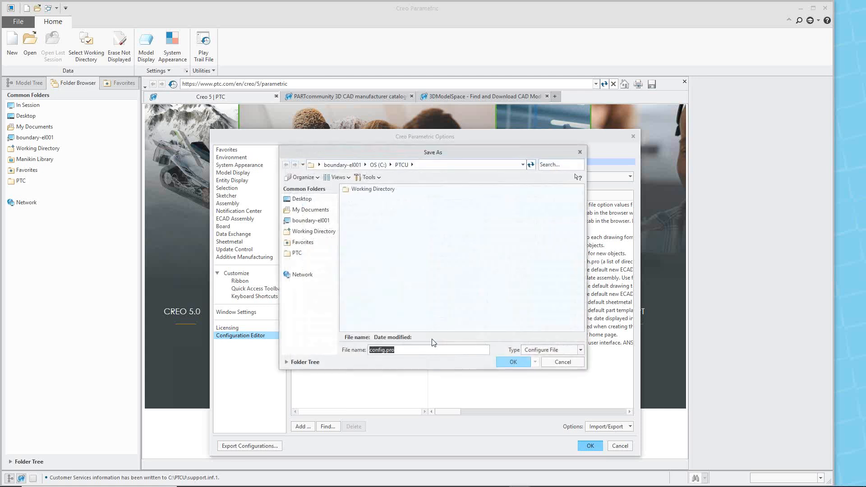
pyautogui.click(401, 351)
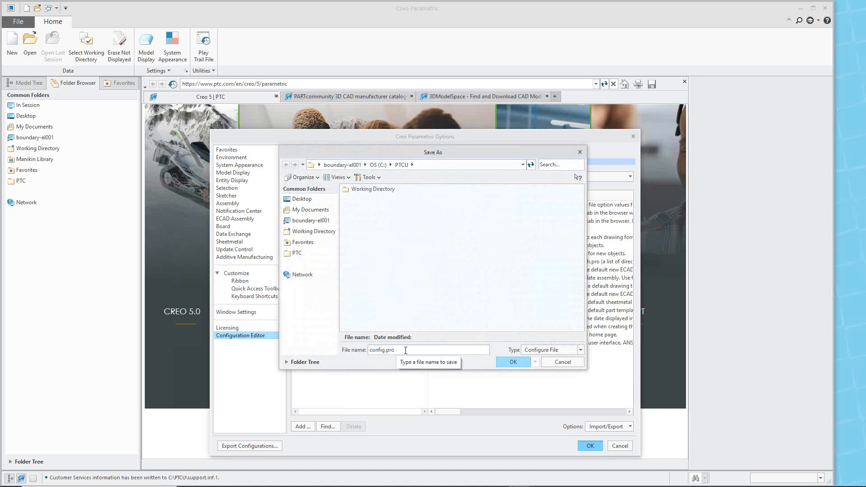
pyautogui.press('BackSpace')
pyautogui.write('su')
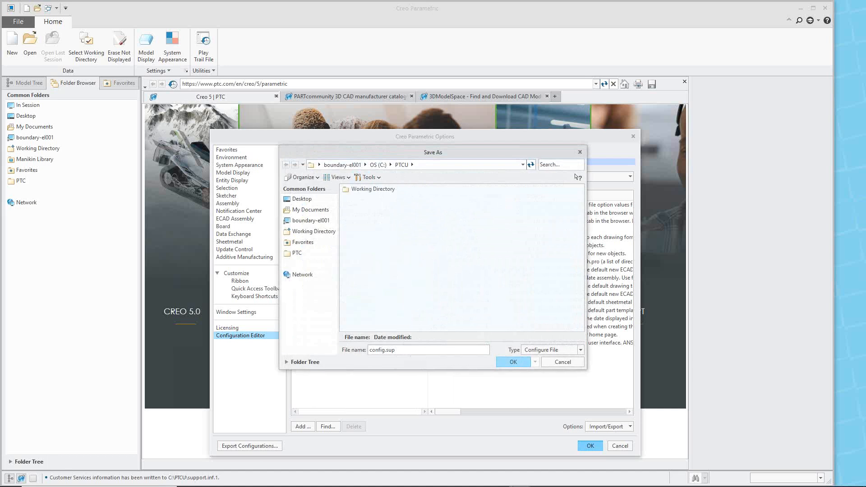
pyautogui.click(512, 362)
pyautogui.press('Return')
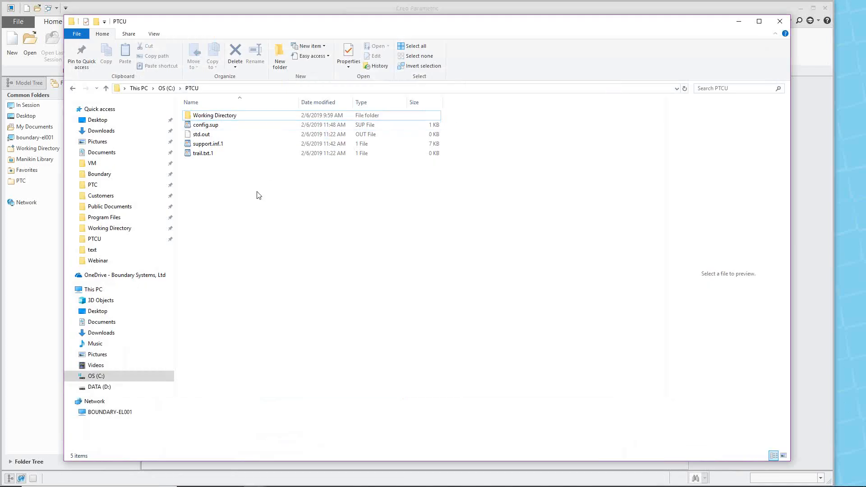
# Move config.sup from the PTCU folder into Creo 5.0.2.0's Common Files\text folder, granting administrator permission
pyautogui.click(227, 127)
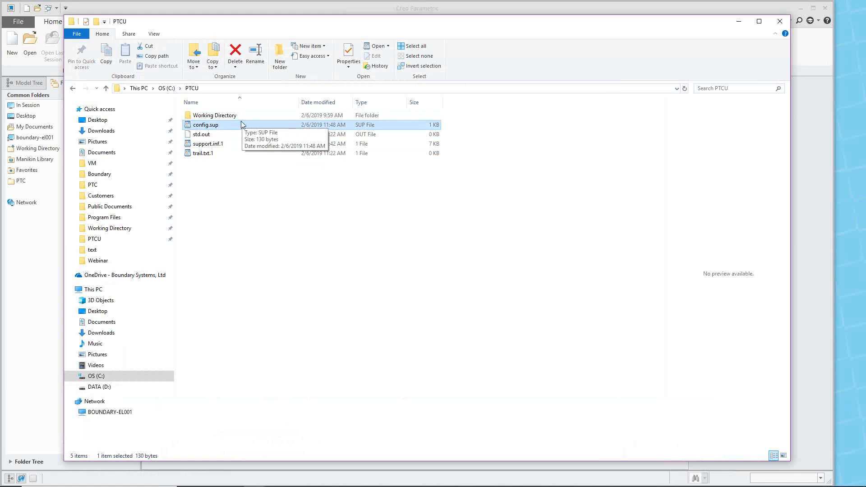
pyautogui.press('F2')
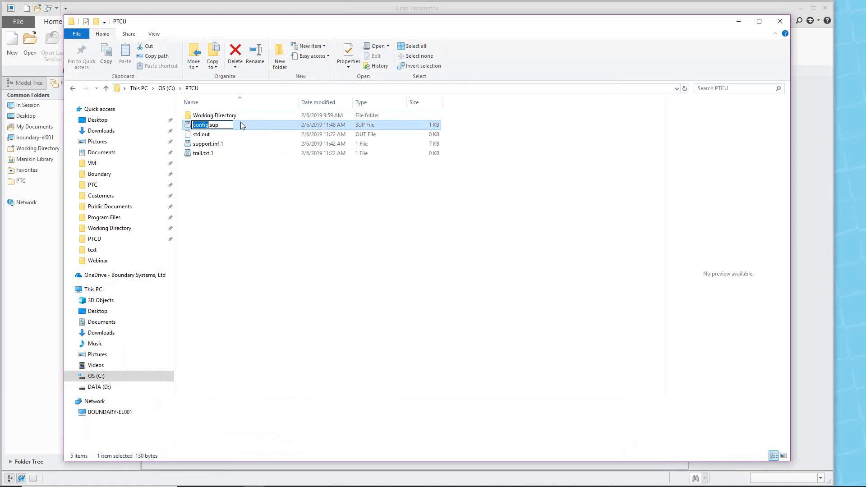
pyautogui.press('BackSpace')
pyautogui.write('config')
pyautogui.press('Return')
pyautogui.click(282, 200)
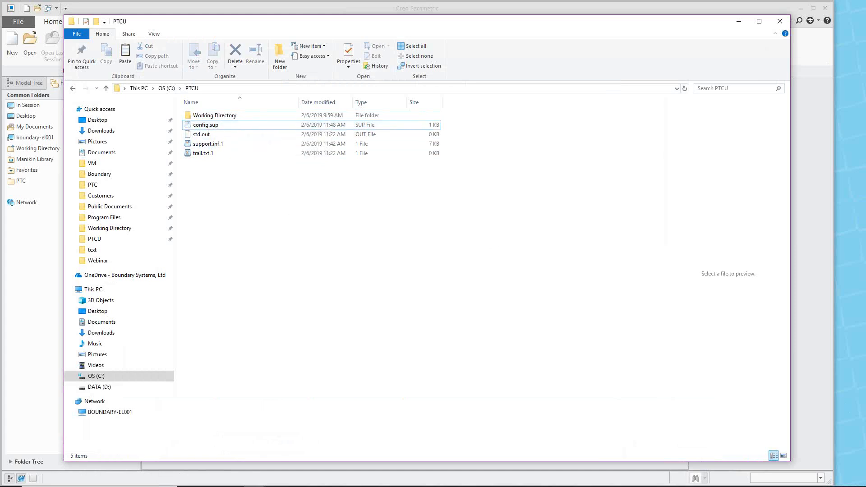
pyautogui.hotkey('alt', 'Tab')
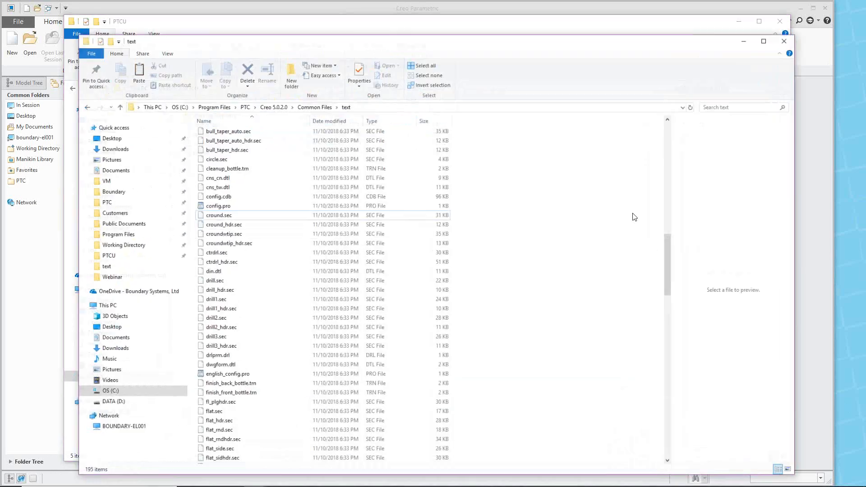
pyautogui.click(257, 201)
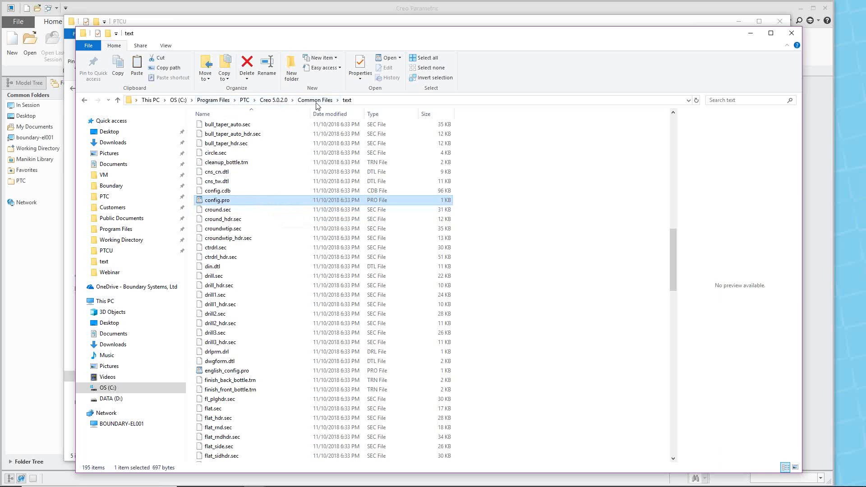
pyautogui.click(517, 218)
pyautogui.hotkey('ctrl', 'v')
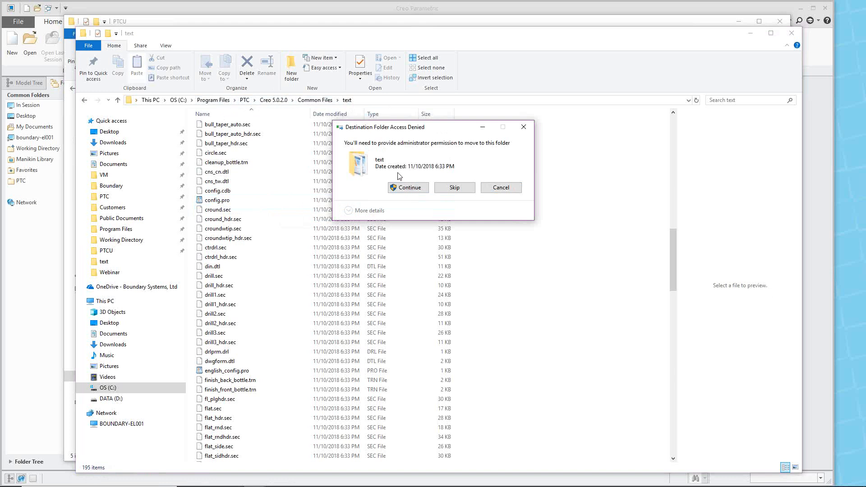
pyautogui.click(402, 189)
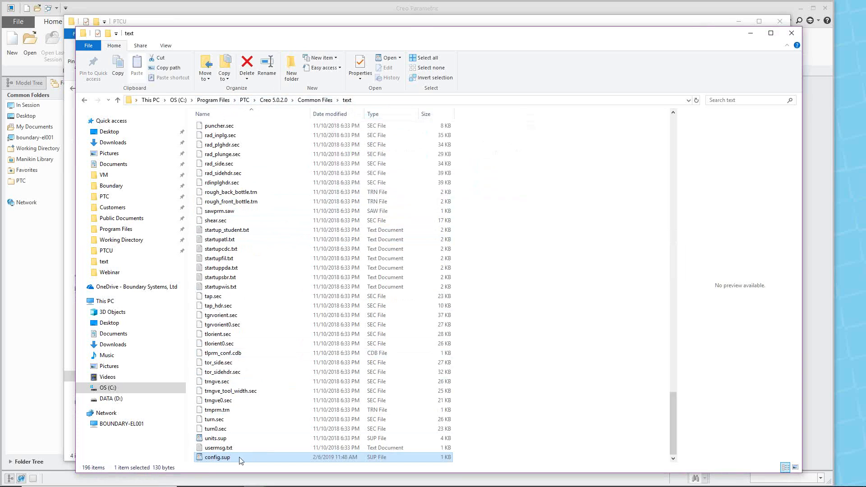
# Open the moved config.sup to review its option entries, and close it again
pyautogui.click(538, 307)
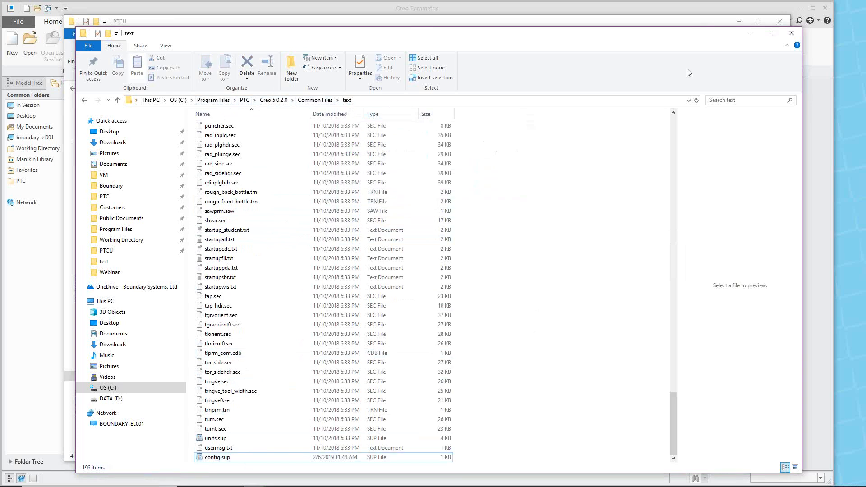
pyautogui.doubleClick(217, 457)
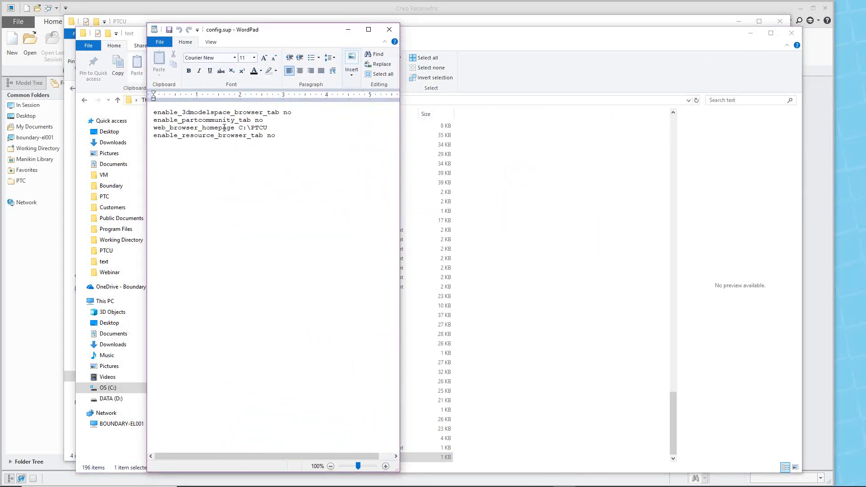
pyautogui.click(390, 30)
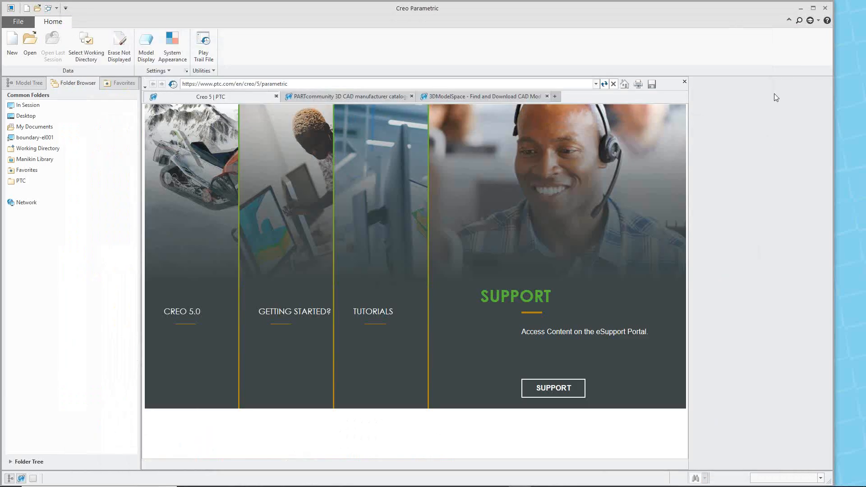
# Exit Creo Parametric and relaunch Creo Parametric 5.0.2.0 from the desktop's Creo 5.0.2.0 folder
pyautogui.click(825, 7)
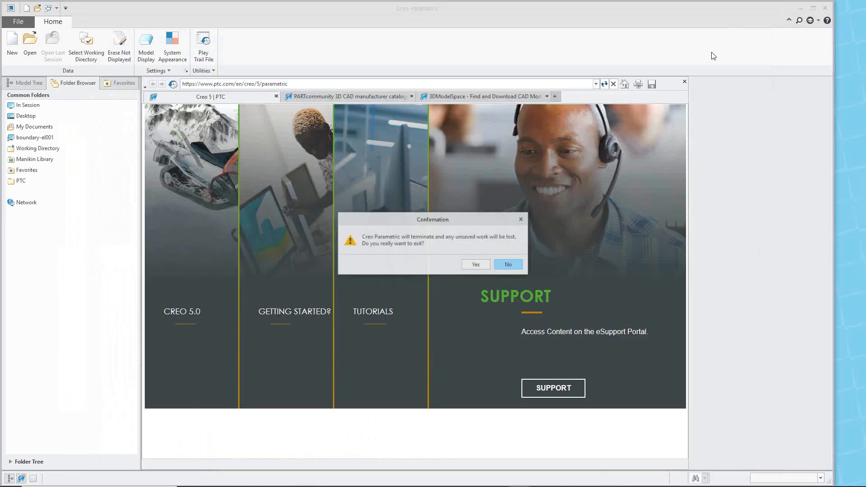
pyautogui.click(476, 264)
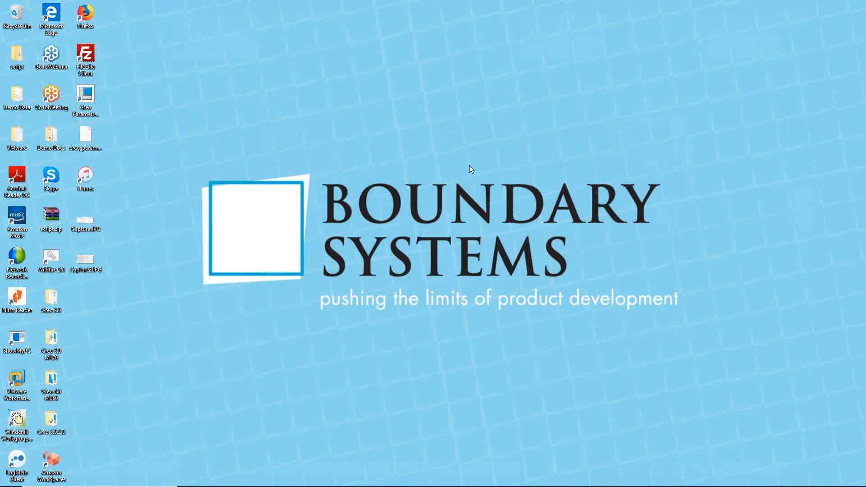
pyautogui.doubleClick(51, 429)
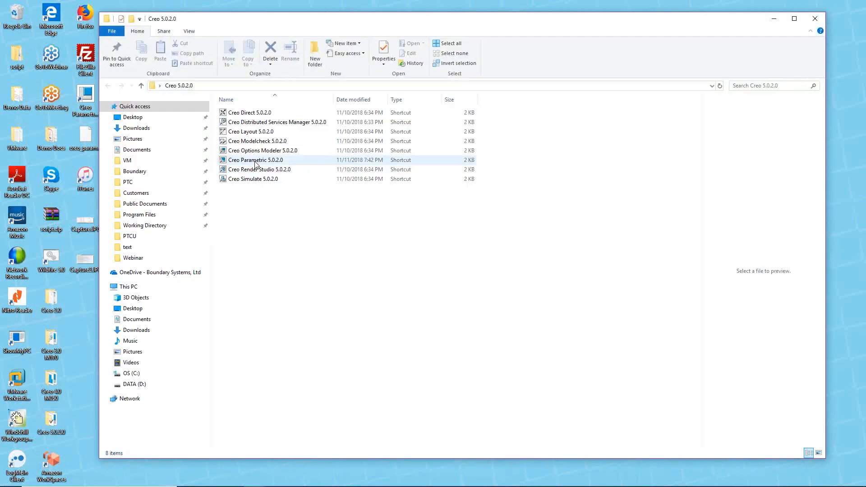
pyautogui.click(255, 162)
pyautogui.doubleClick(256, 162)
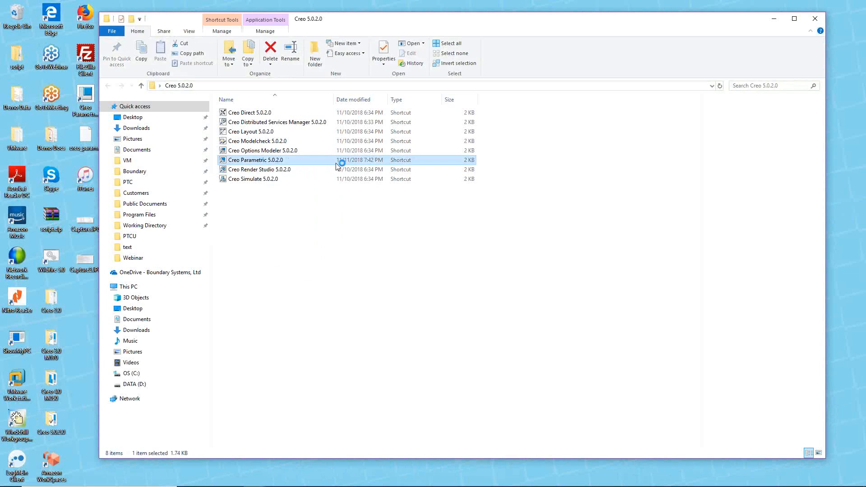
# Minimize the folder window, dismiss Creo's startup warning list, and view the config.sup options in the Configuration Editor
pyautogui.click(776, 19)
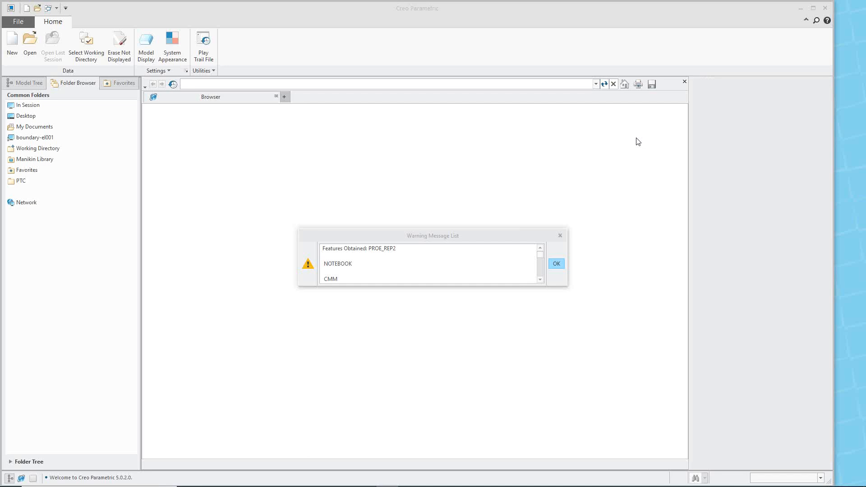
pyautogui.click(556, 264)
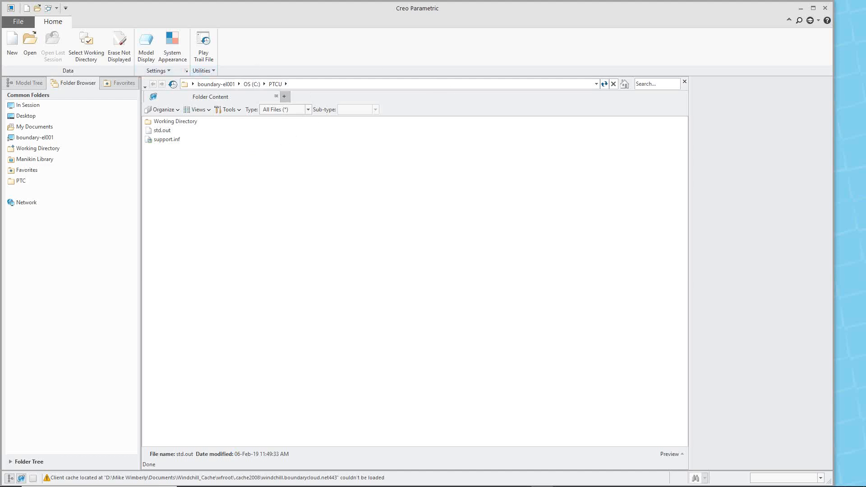
pyautogui.click(16, 21)
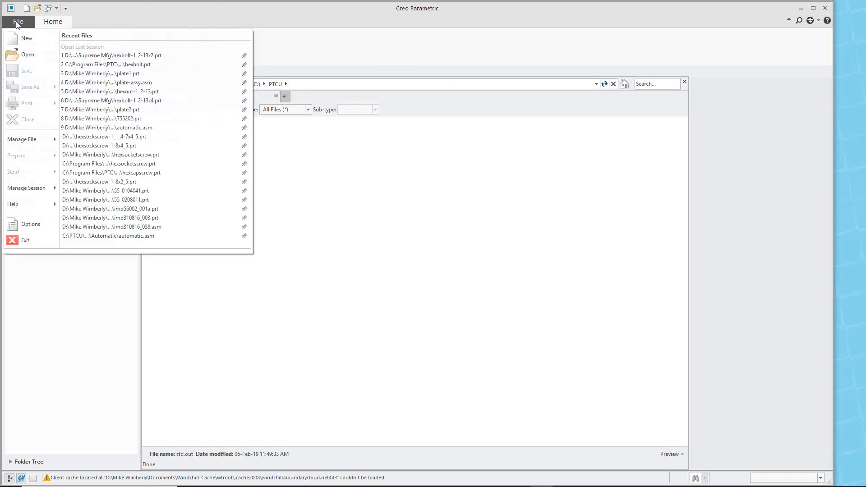
pyautogui.click(30, 223)
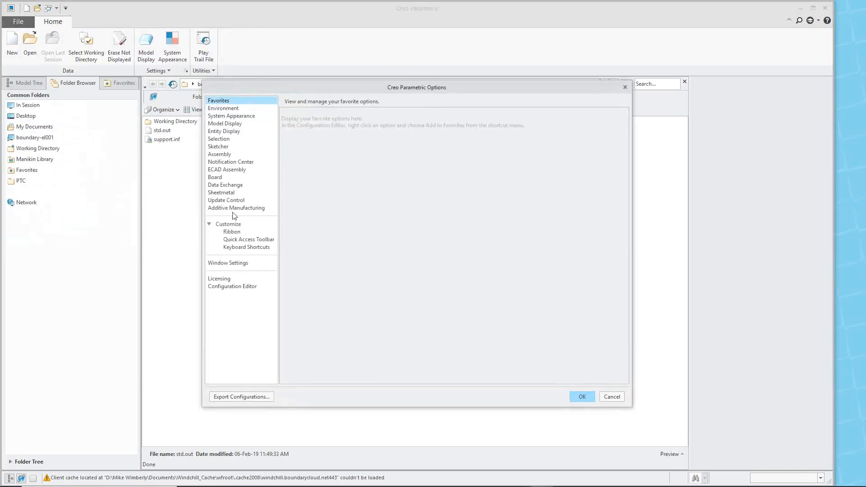
pyautogui.click(231, 286)
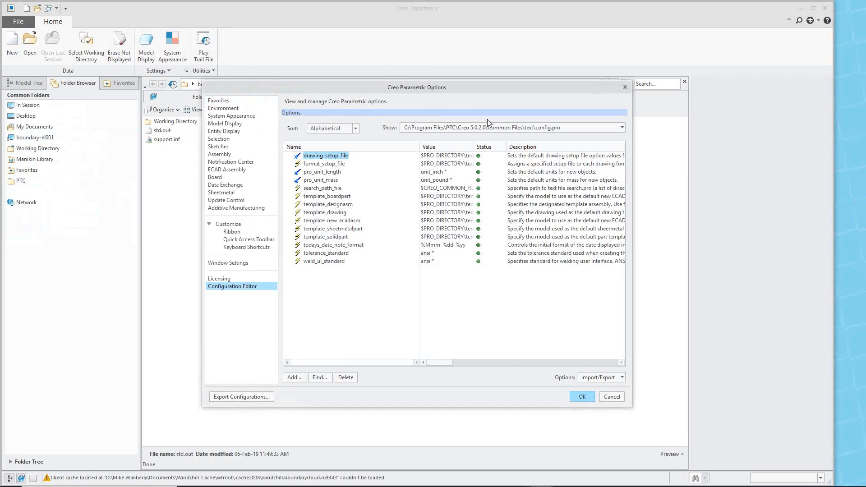
pyautogui.click(623, 131)
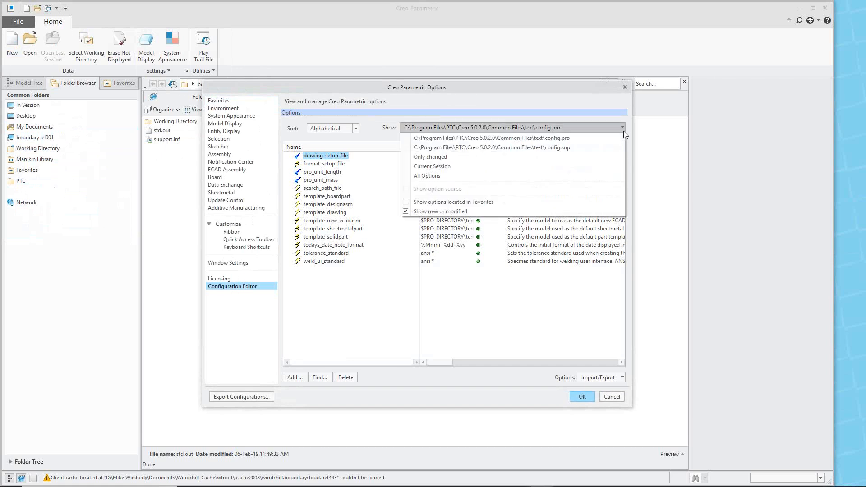
pyautogui.click(535, 148)
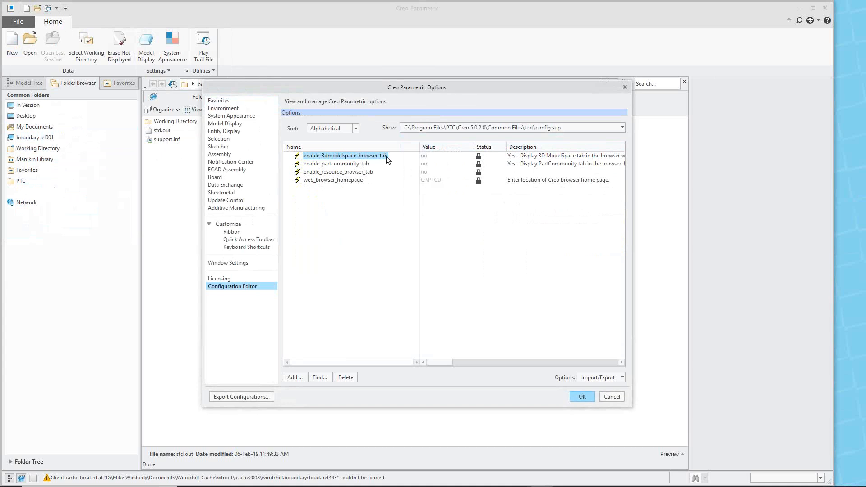
# Examine the current session's options with their source file paths shown in full, and hide the option sources again
pyautogui.click(621, 128)
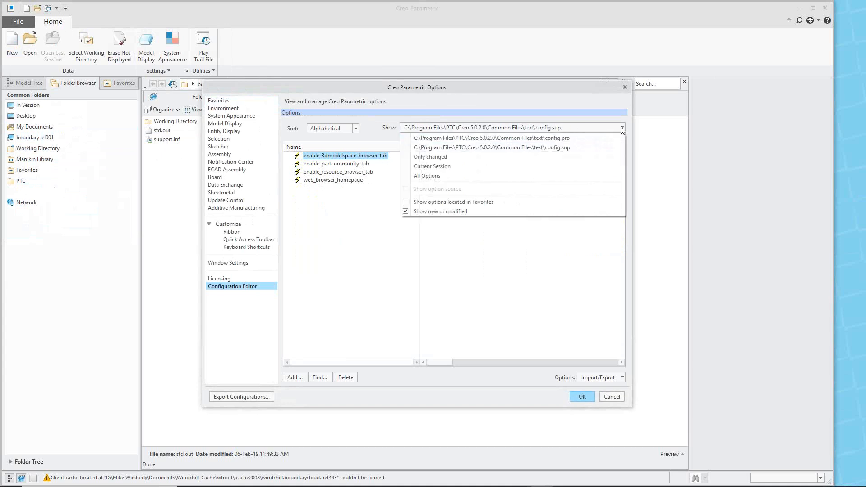
pyautogui.click(448, 166)
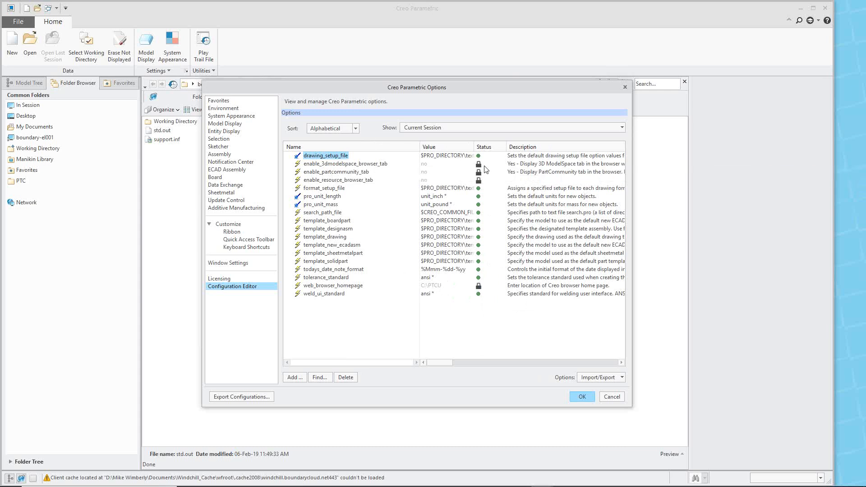
pyautogui.moveTo(486, 164)
pyautogui.click(623, 128)
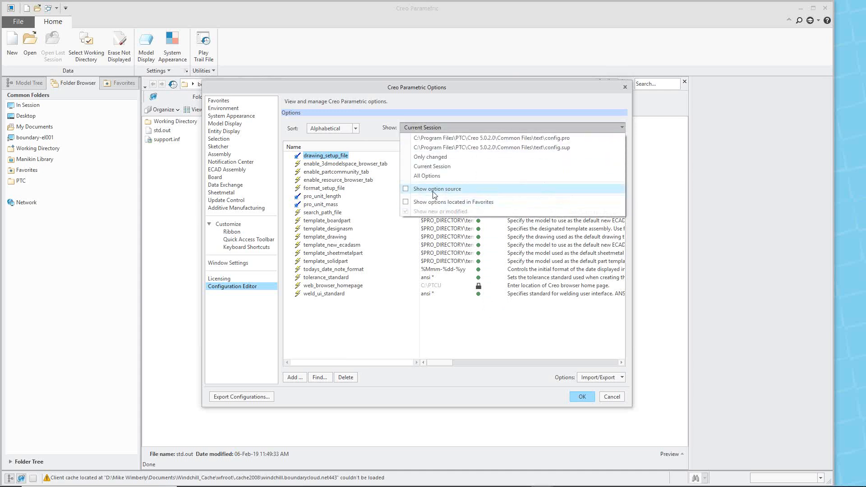
pyautogui.click(405, 189)
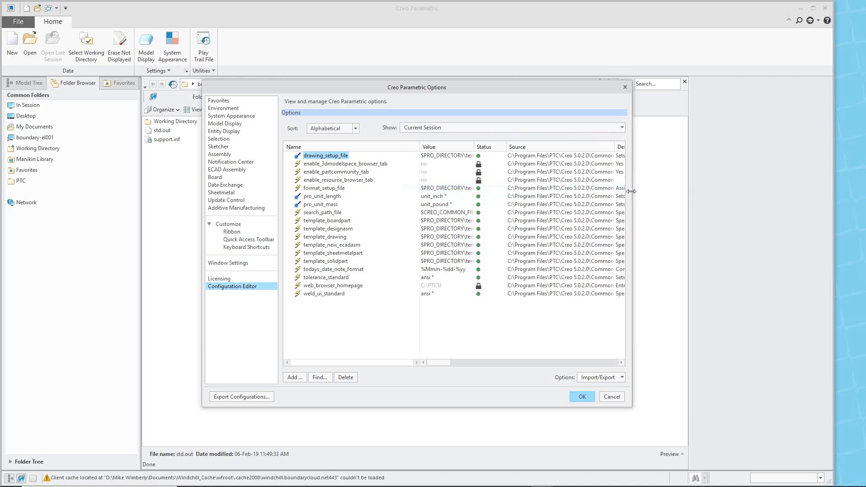
pyautogui.moveTo(631, 191); pyautogui.dragTo(757, 191)
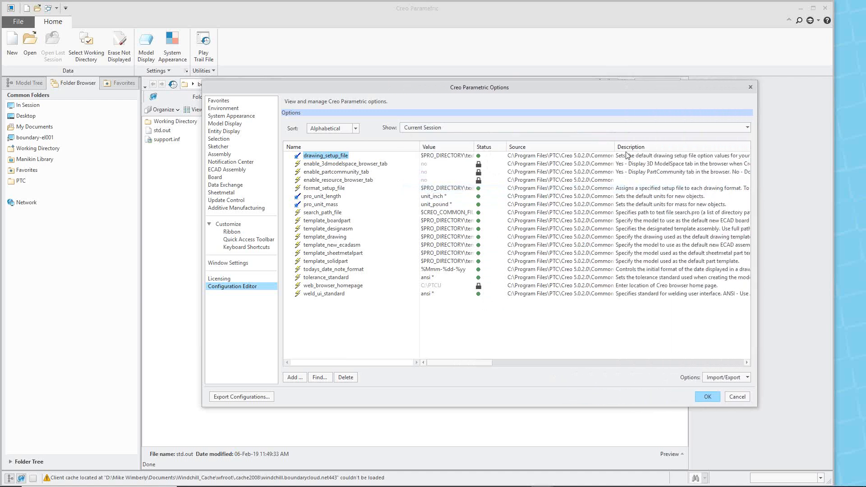
pyautogui.moveTo(614, 146); pyautogui.dragTo(681, 147)
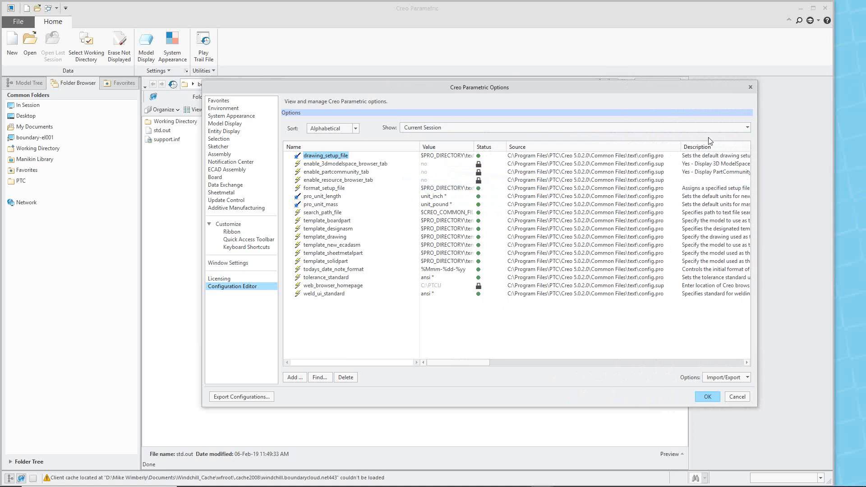
pyautogui.click(747, 128)
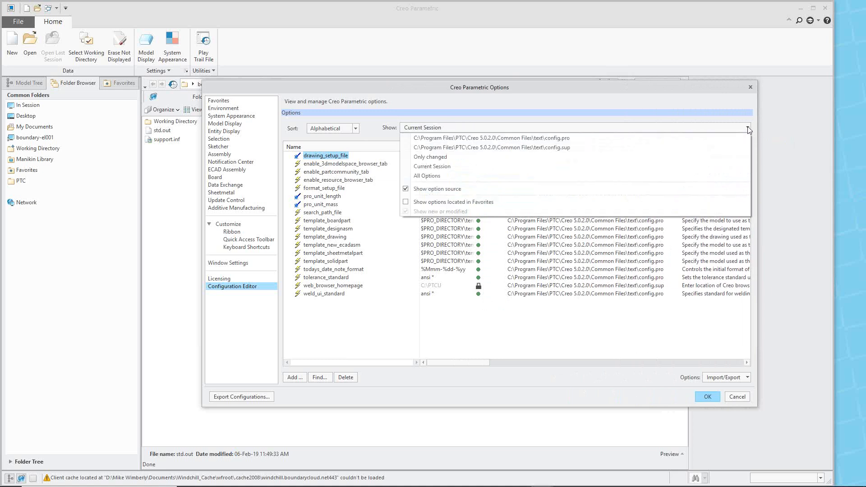
pyautogui.click(421, 189)
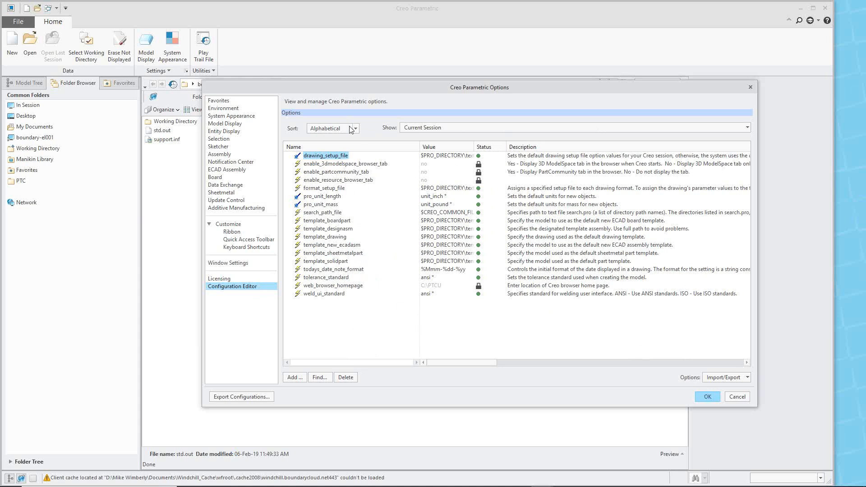
# Search all categories for configuration options matching "display" and widen the results so the option names are readable
pyautogui.click(320, 377)
pyautogui.click(439, 173)
pyautogui.write('d')
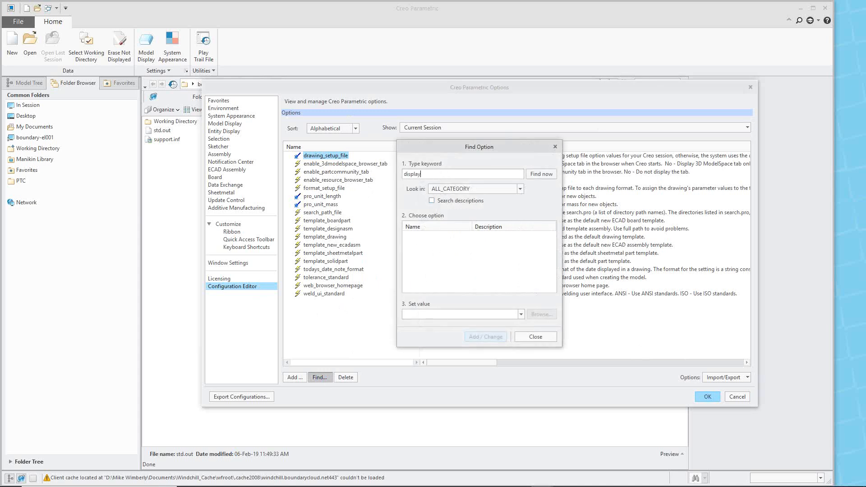
pyautogui.write('isplay')
pyautogui.click(552, 174)
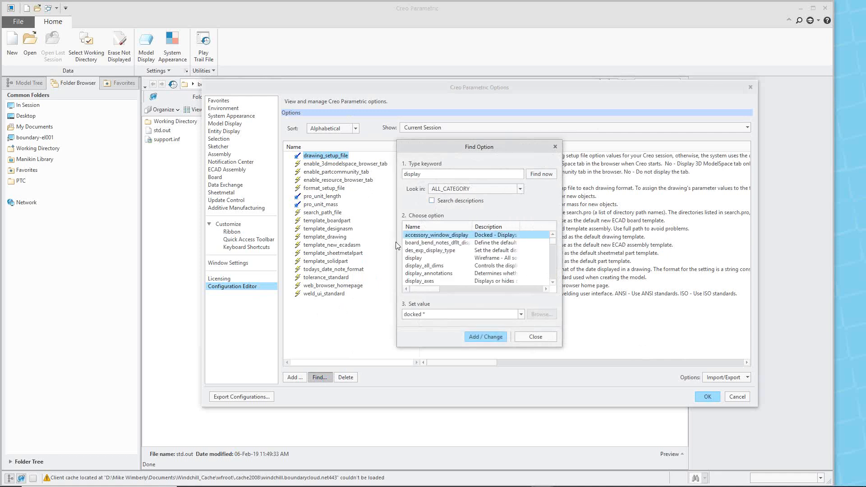
pyautogui.moveTo(396, 240); pyautogui.dragTo(283, 241)
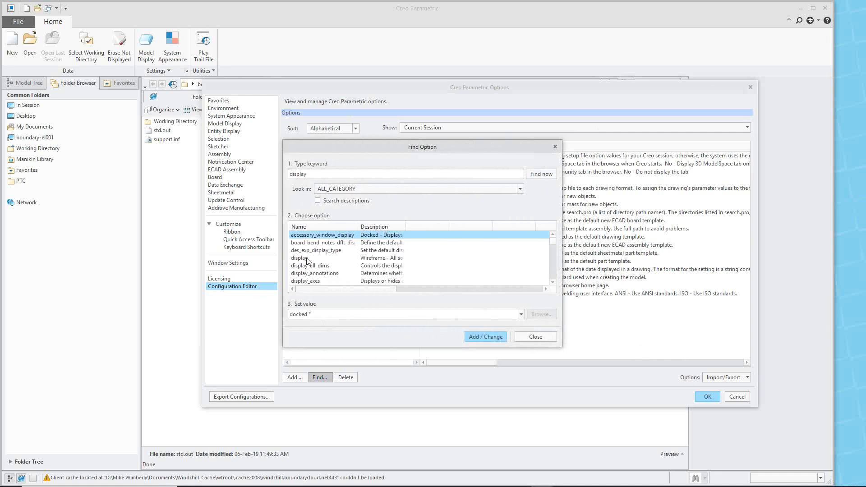
pyautogui.click(360, 256)
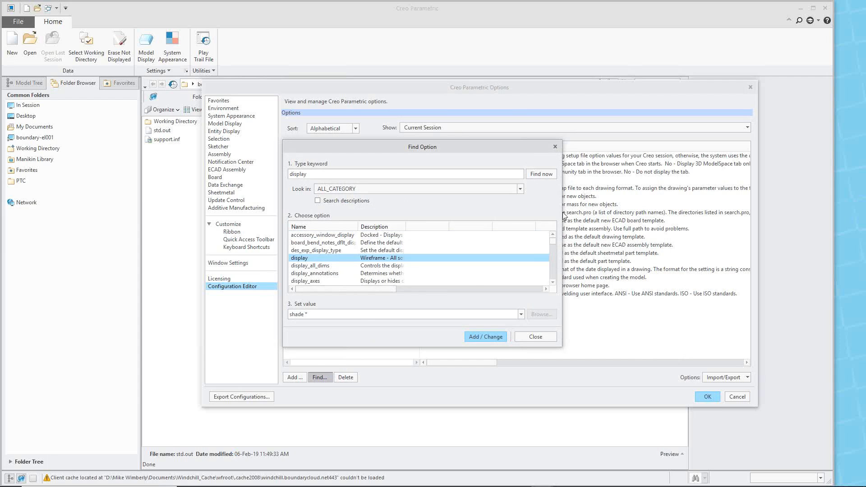
pyautogui.moveTo(561, 215); pyautogui.dragTo(607, 216)
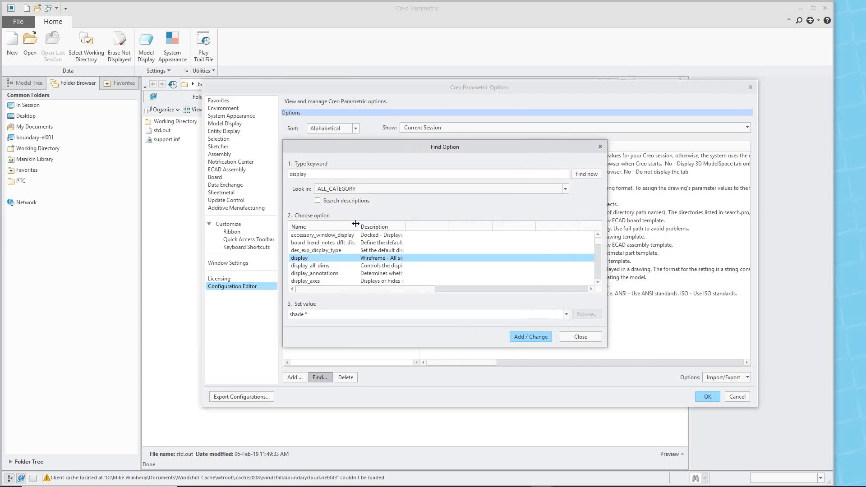
pyautogui.moveTo(359, 227); pyautogui.dragTo(382, 226)
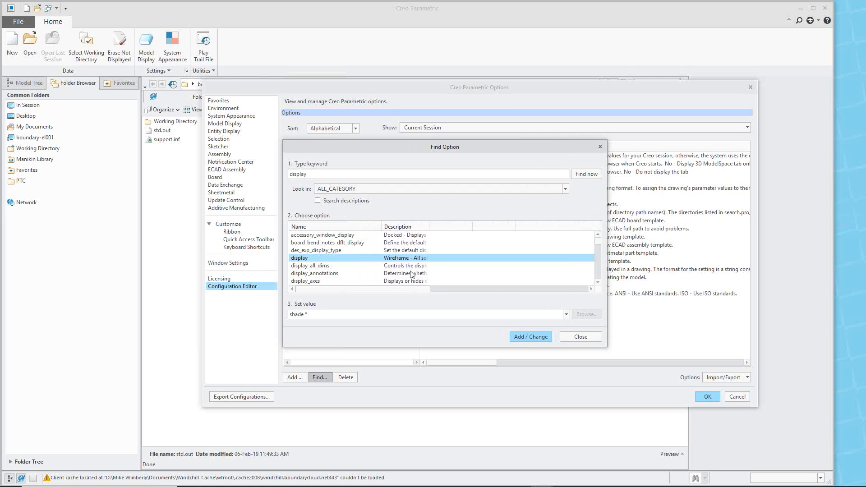
# Add the display_axes option to the configuration with the value no
pyautogui.scroll(-1, 347, 269)
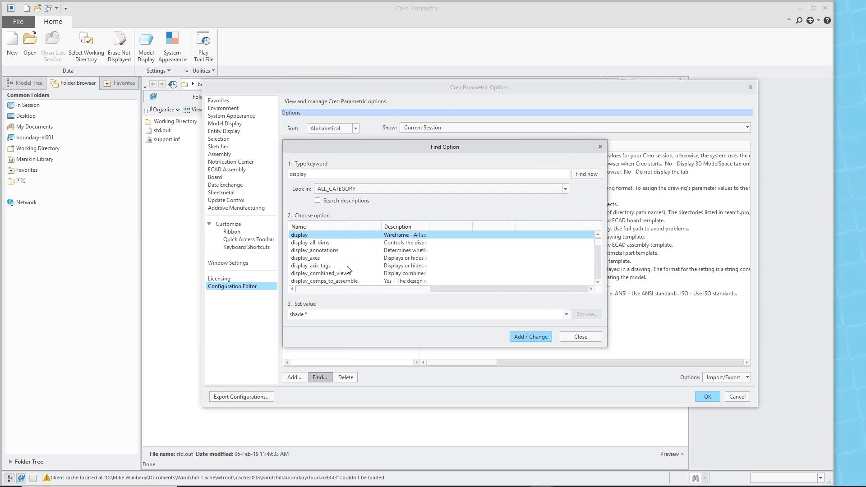
pyautogui.click(316, 258)
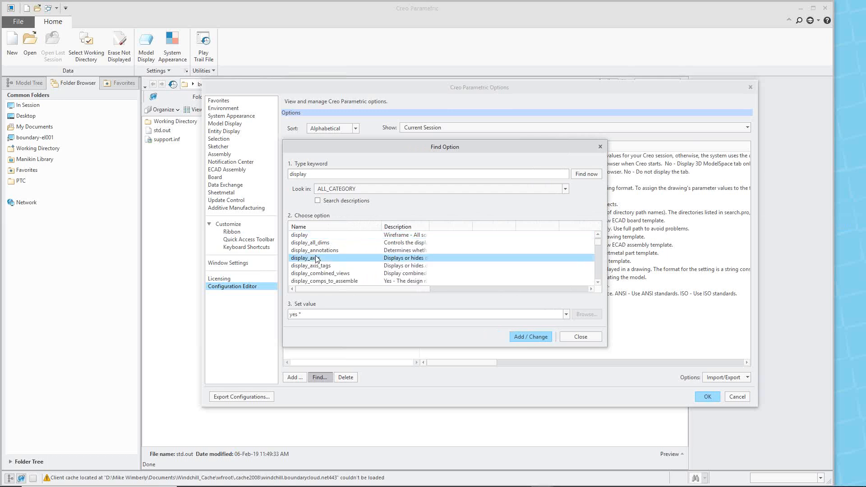
pyautogui.click(566, 314)
pyautogui.click(381, 323)
pyautogui.click(543, 336)
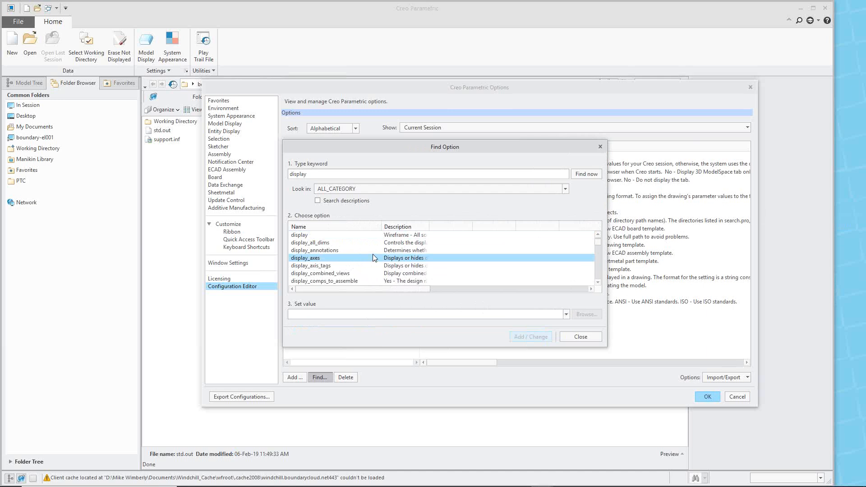
# Add the display_coord_sys option to the configuration with the value no
pyautogui.scroll(-2, 372, 253)
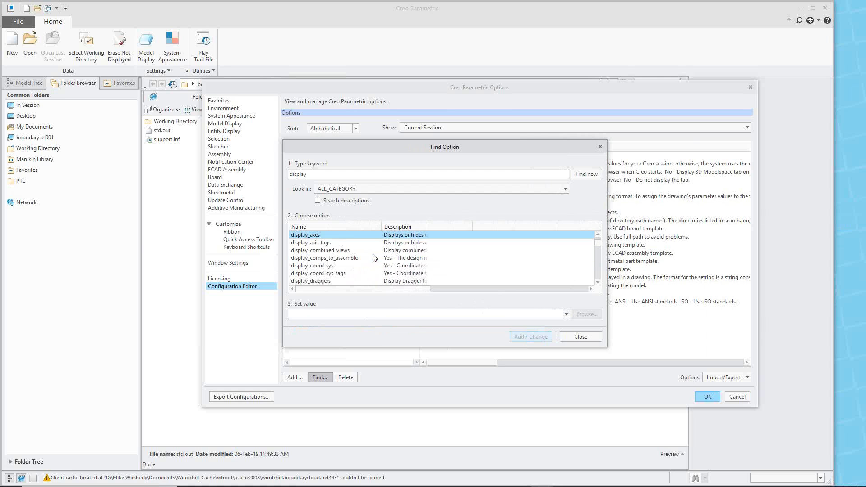
pyautogui.click(329, 244)
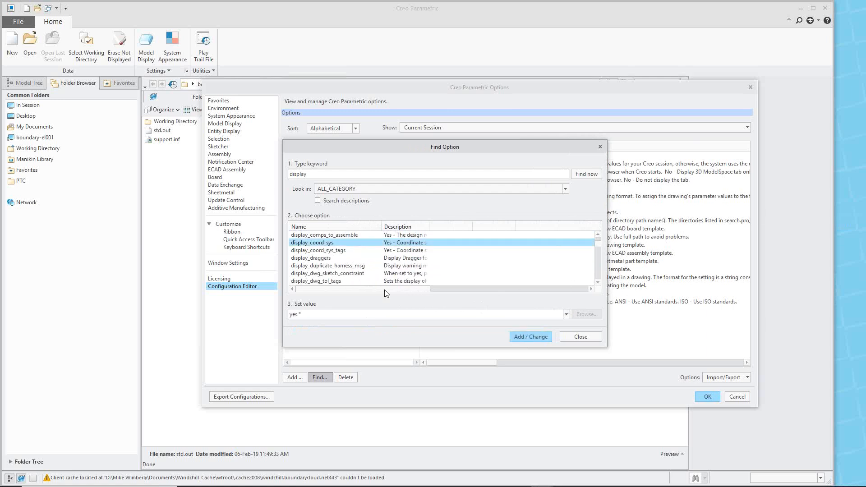
pyautogui.click(565, 314)
pyautogui.click(398, 330)
pyautogui.click(524, 338)
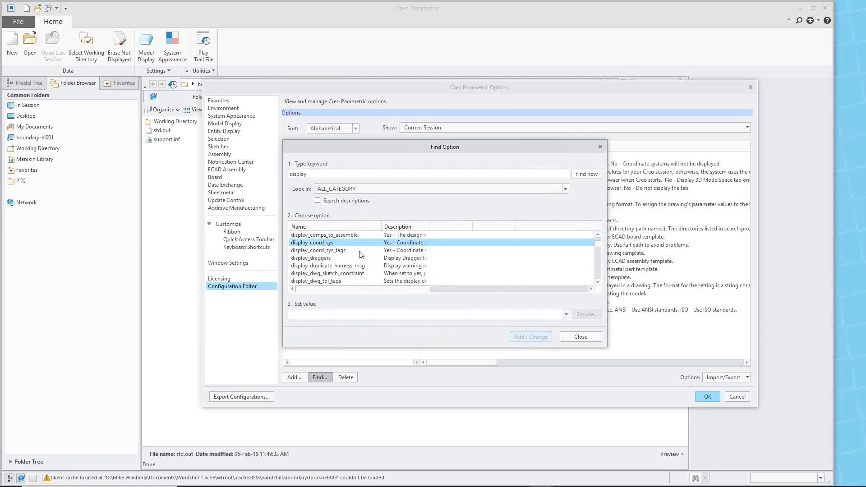
# Add the display_planes option to the configuration with the value no
pyautogui.scroll(-3, 361, 255)
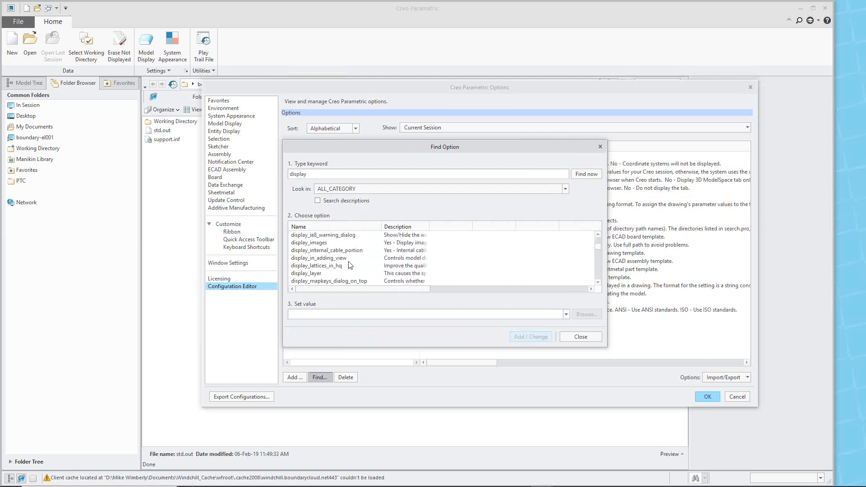
pyautogui.scroll(-3, 346, 266)
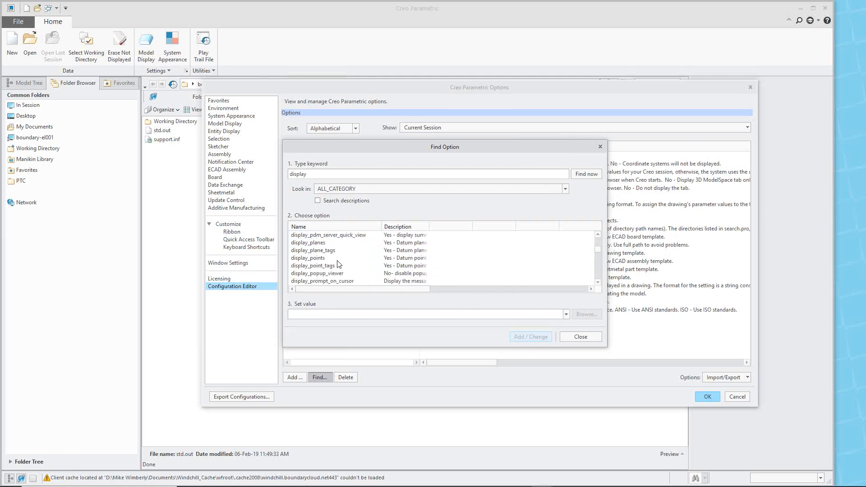
pyautogui.click(327, 243)
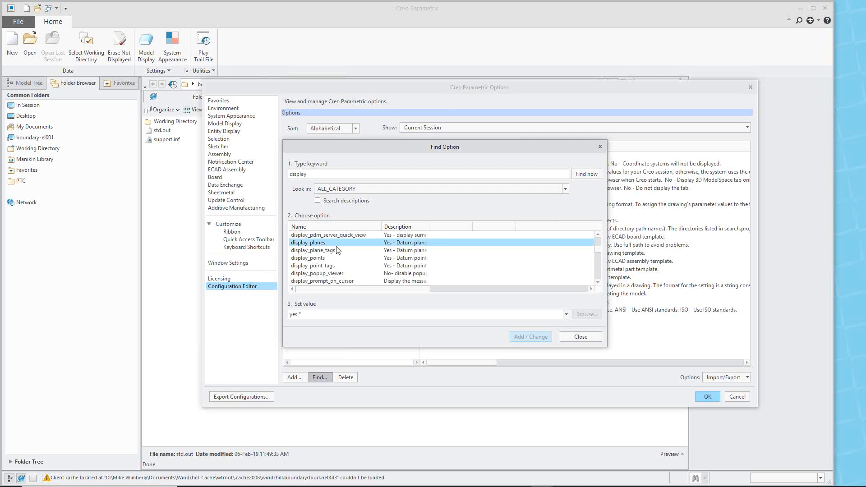
pyautogui.click(565, 314)
pyautogui.click(341, 328)
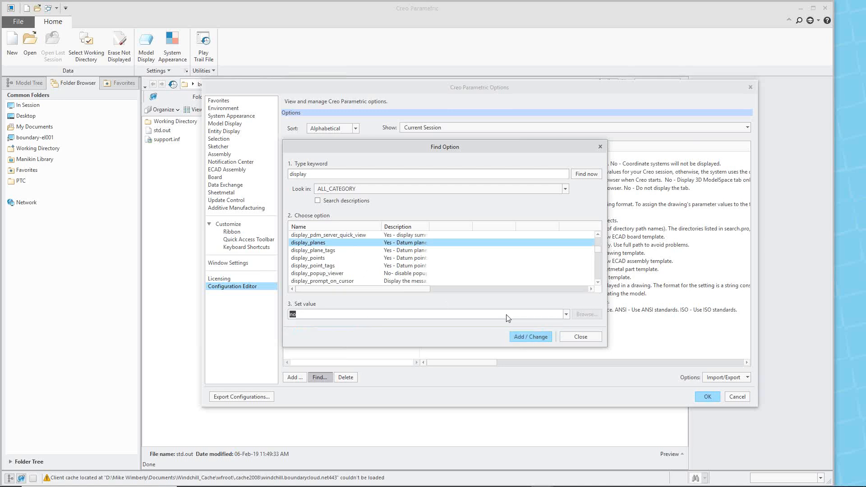
pyautogui.click(529, 337)
# Add the display_points option with the value no and finish the option search
pyautogui.click(321, 258)
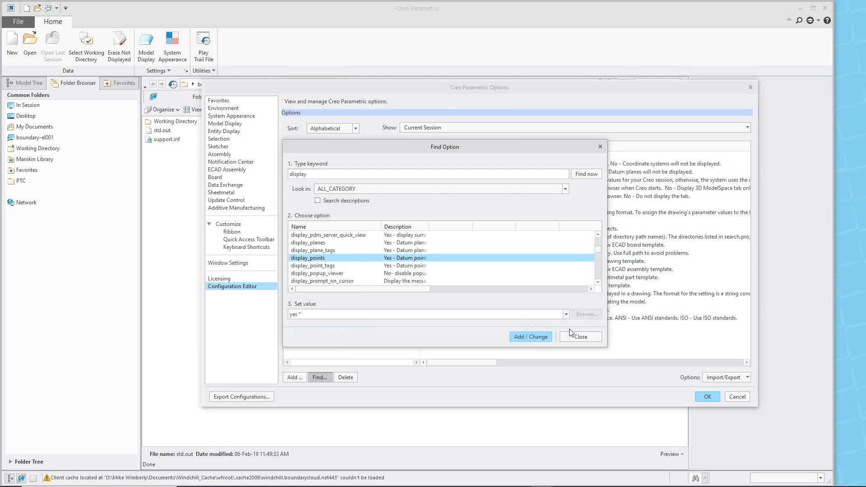
pyautogui.click(565, 314)
pyautogui.click(475, 331)
pyautogui.click(519, 338)
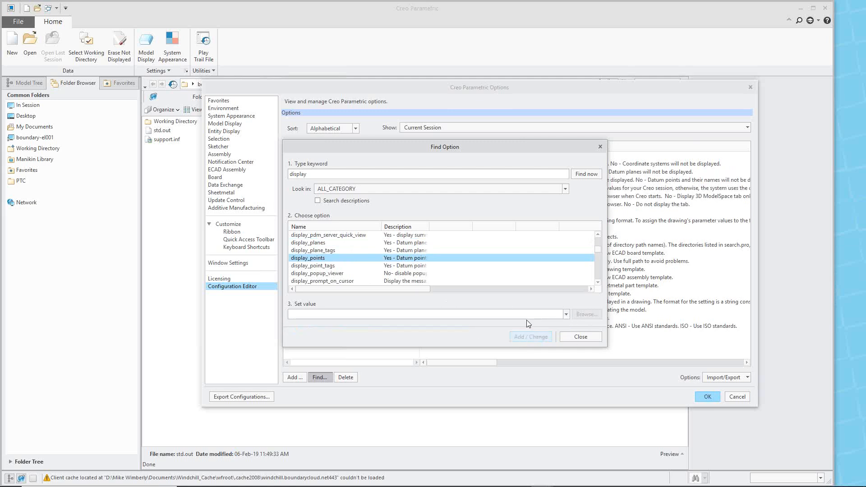
pyautogui.click(573, 339)
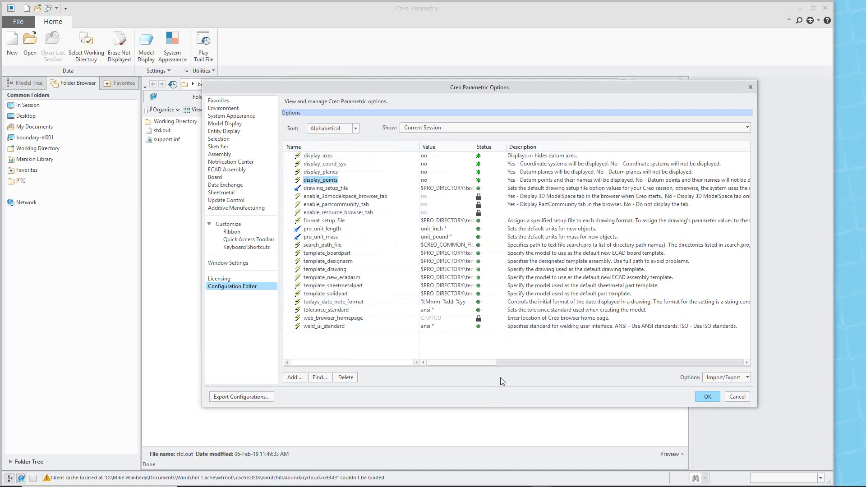
# Accept the configuration changes and save the settings to config.pro in the C:\PTCU folder
pyautogui.click(708, 397)
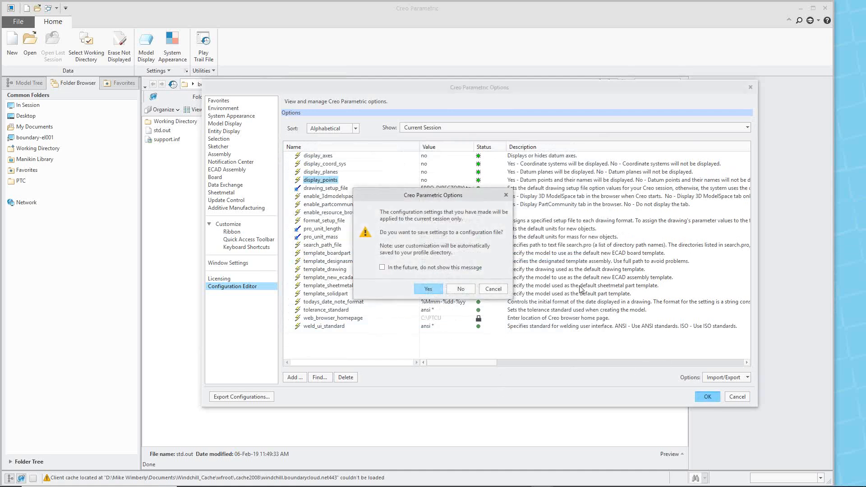
pyautogui.click(429, 289)
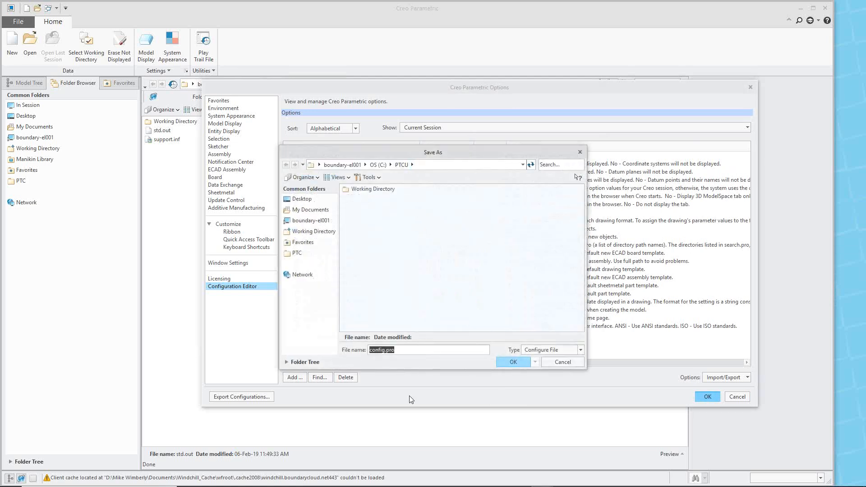
pyautogui.click(513, 363)
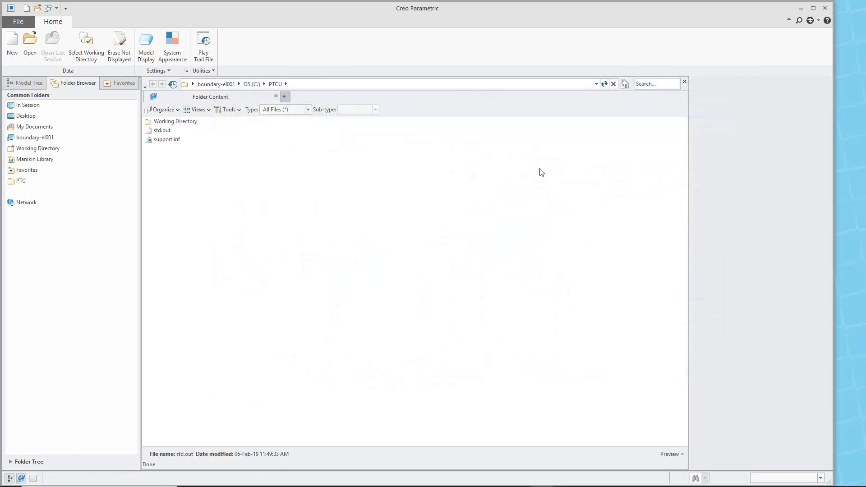
# Reopen the Configuration Editor and check the datum display options and the configuration files offered for viewing
pyautogui.click(18, 21)
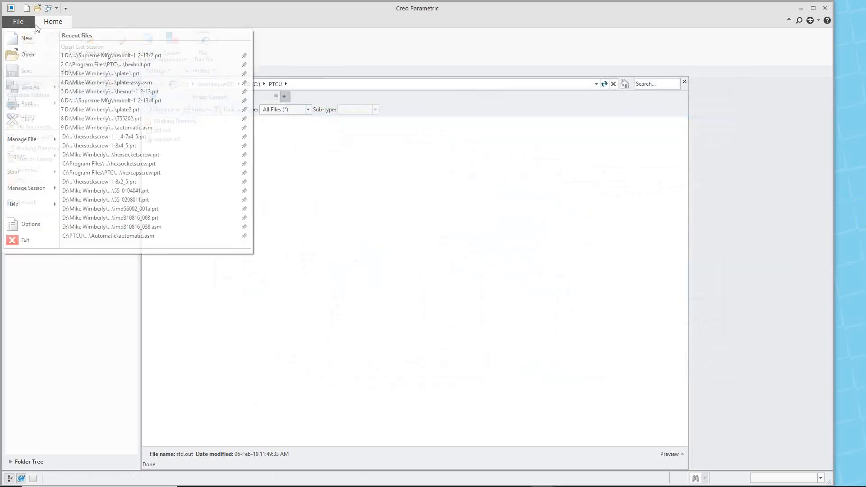
pyautogui.click(28, 224)
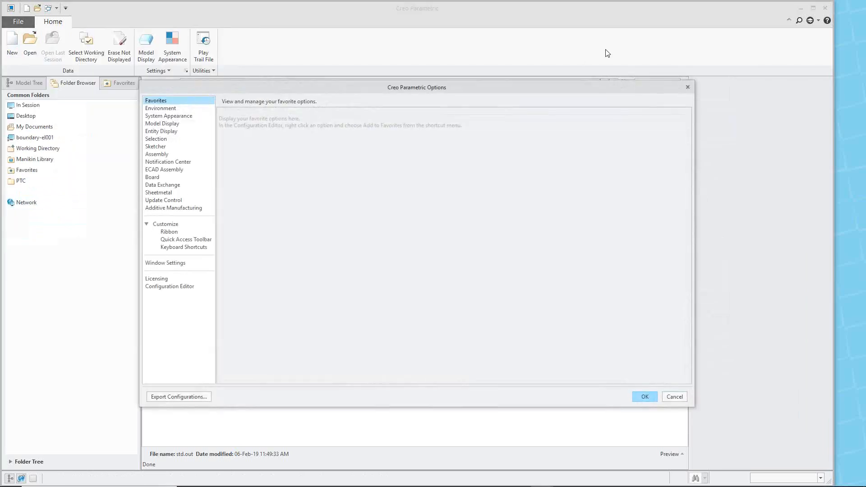
pyautogui.click(169, 286)
pyautogui.click(684, 129)
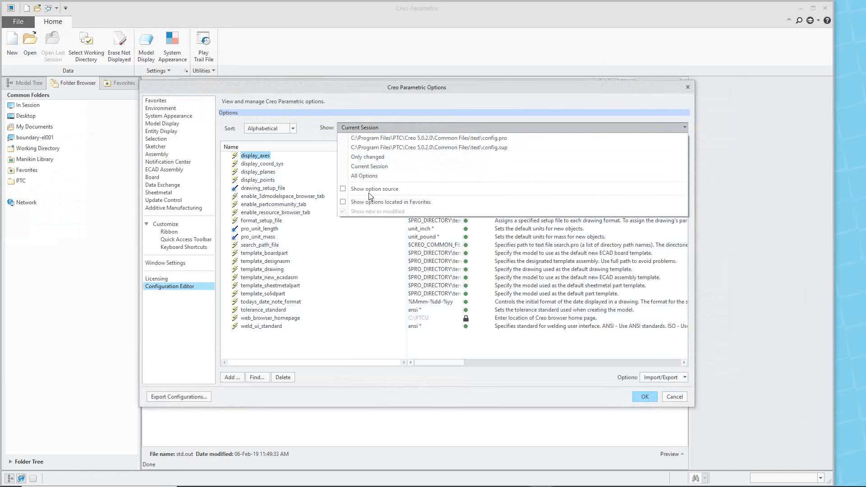
pyautogui.click(531, 399)
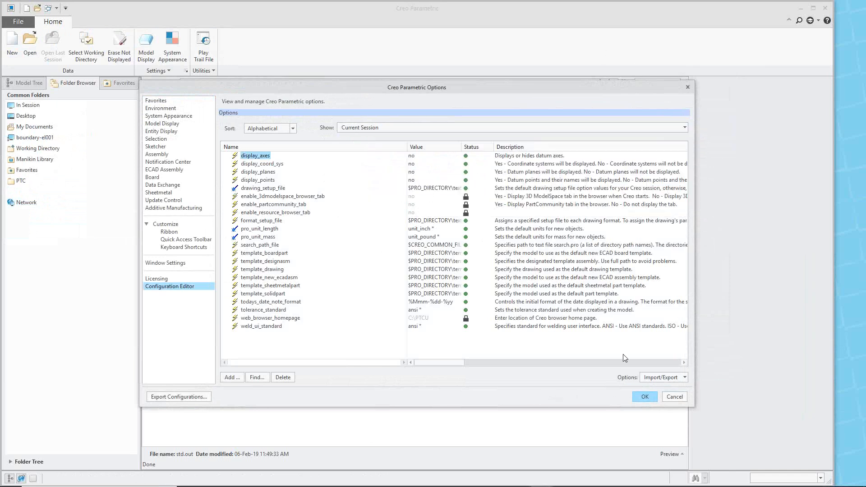
pyautogui.click(645, 396)
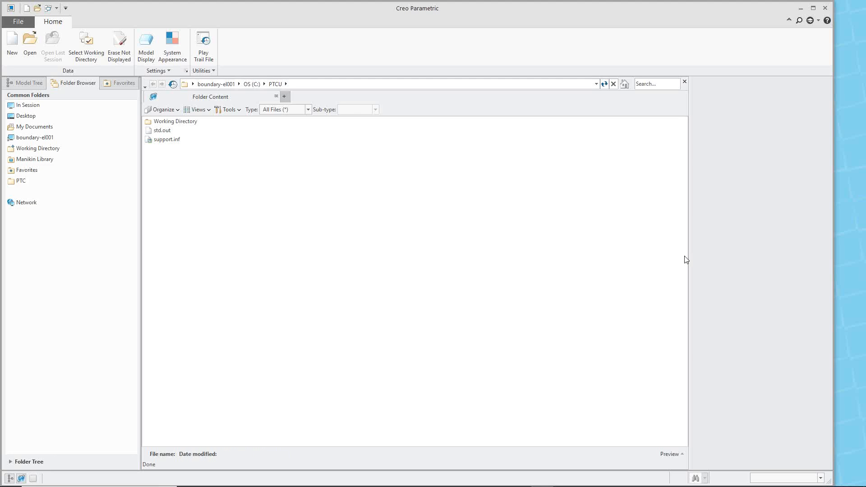
# Open the negative.prt part from the CreoParametric5 Extrude\Depth_Negative folder of the Creo 5.0 Update from Creo 3.0 training files
pyautogui.click(30, 43)
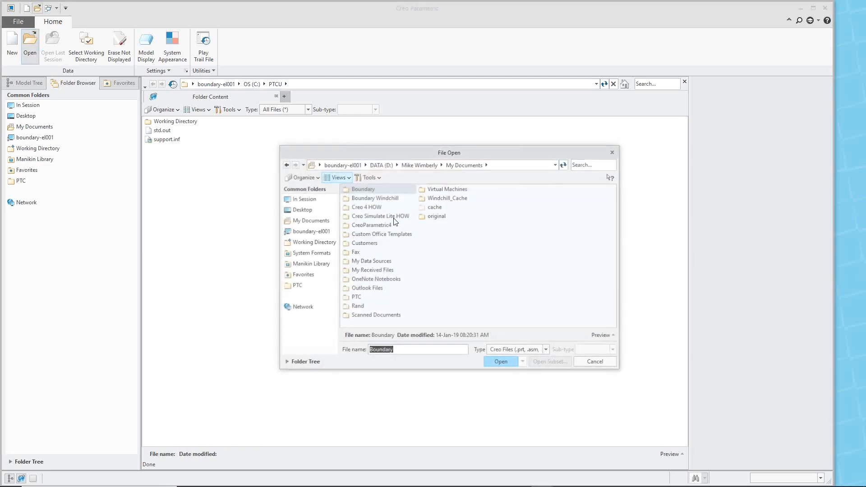
pyautogui.doubleClick(357, 297)
pyautogui.doubleClick(365, 280)
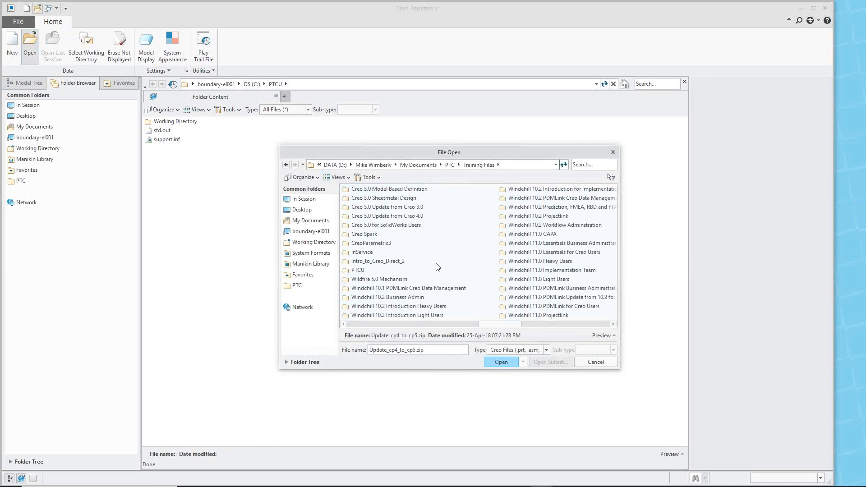
pyautogui.doubleClick(389, 207)
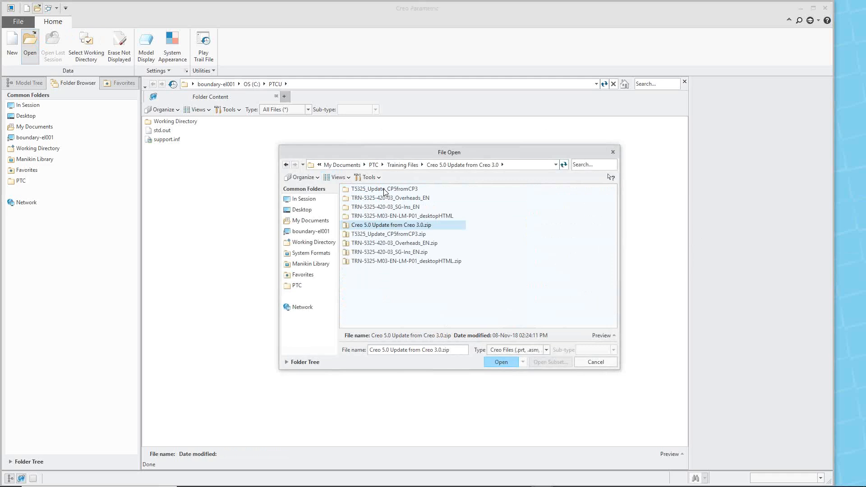
pyautogui.doubleClick(383, 189)
pyautogui.doubleClick(374, 188)
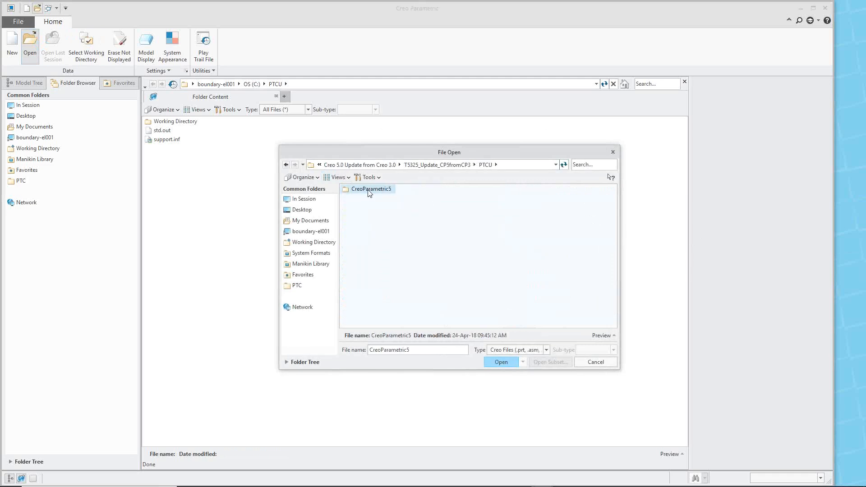
pyautogui.doubleClick(367, 189)
pyautogui.doubleClick(362, 253)
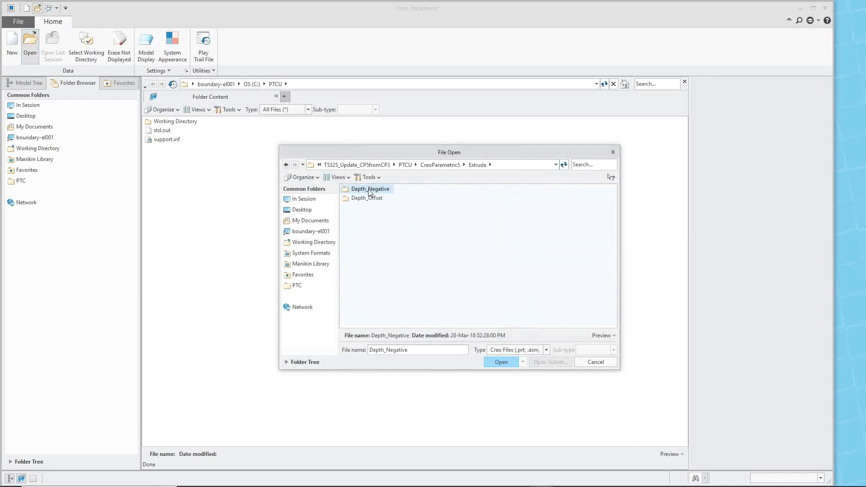
pyautogui.doubleClick(370, 190)
pyautogui.doubleClick(381, 191)
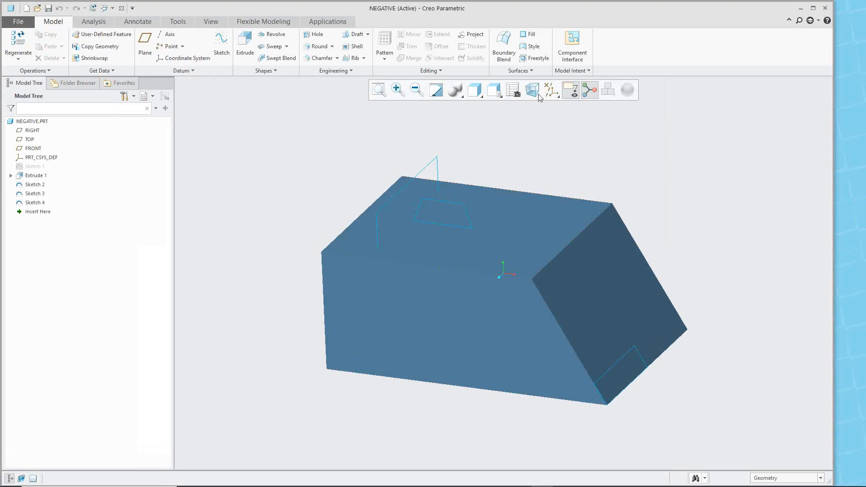
# Check the datum display filters on the part, switching plane display on and back off
pyautogui.click(550, 91)
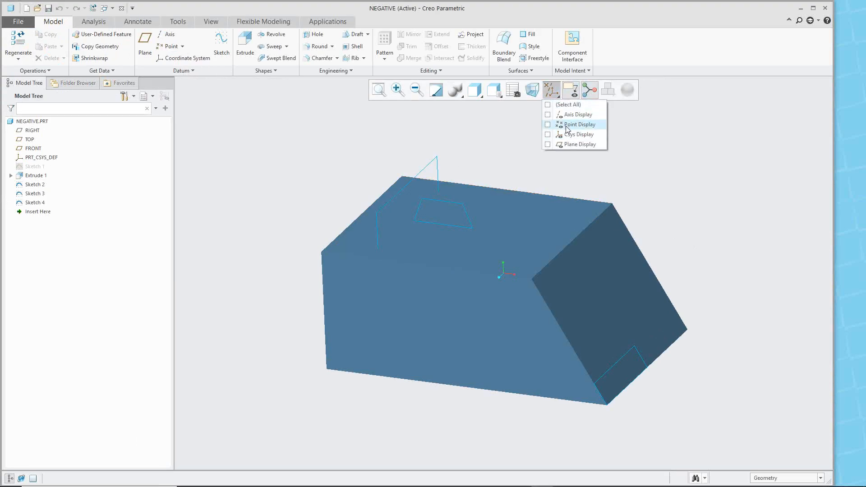
pyautogui.click(637, 169)
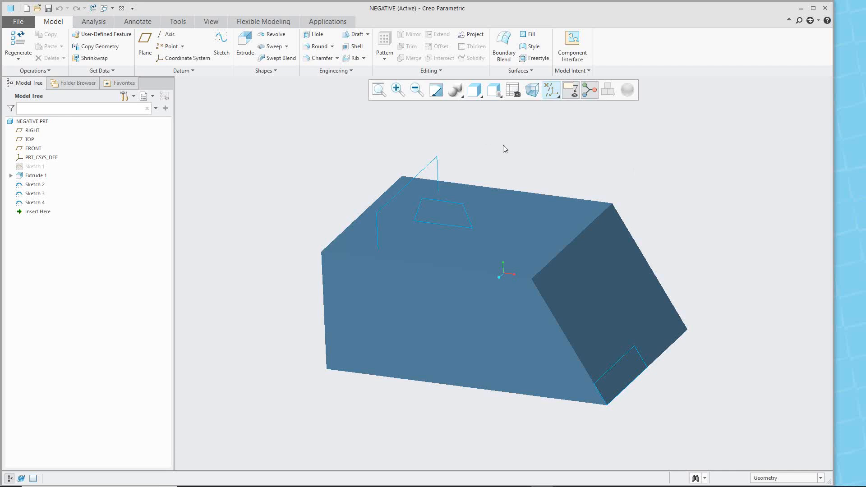
pyautogui.click(551, 90)
pyautogui.click(547, 144)
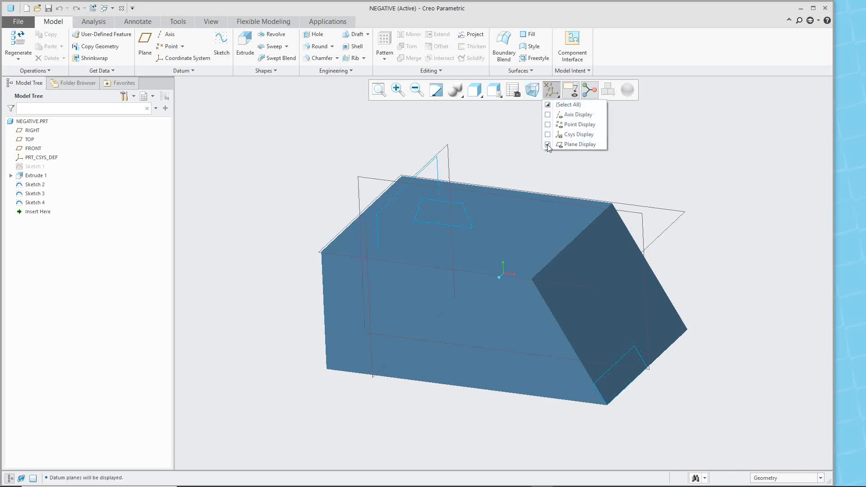
pyautogui.click(547, 145)
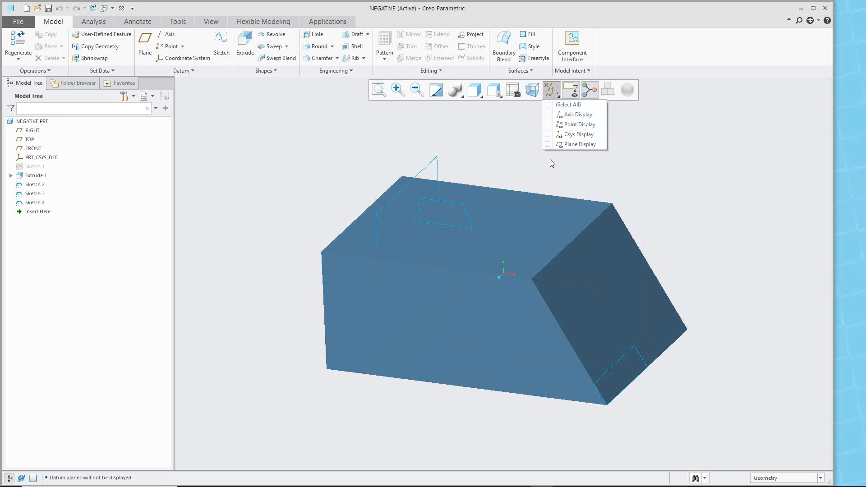
pyautogui.click(562, 155)
pyautogui.moveTo(496, 140)
pyautogui.mouseDown(button='middle')
pyautogui.moveTo(493, 128)
pyautogui.moveTo(501, 133)
pyautogui.mouseUp(button='middle')
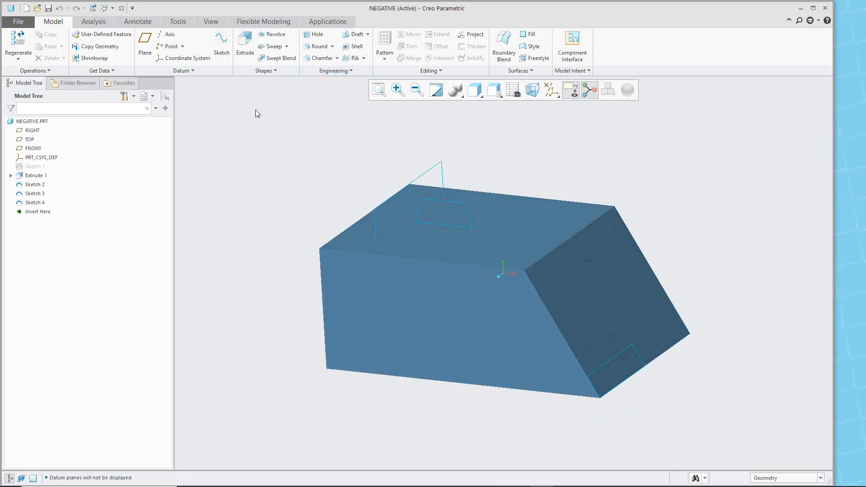
# Add the tolerance_standard option to the favorites from the Configuration Editor
pyautogui.click(18, 21)
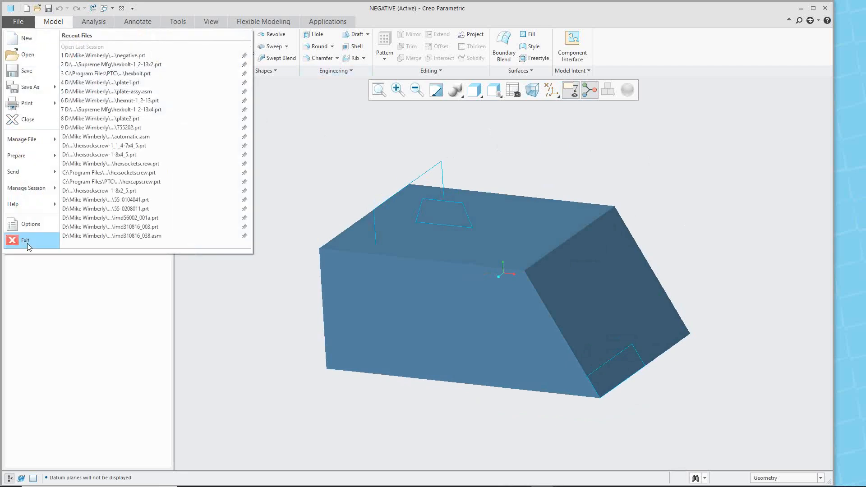
pyautogui.click(33, 226)
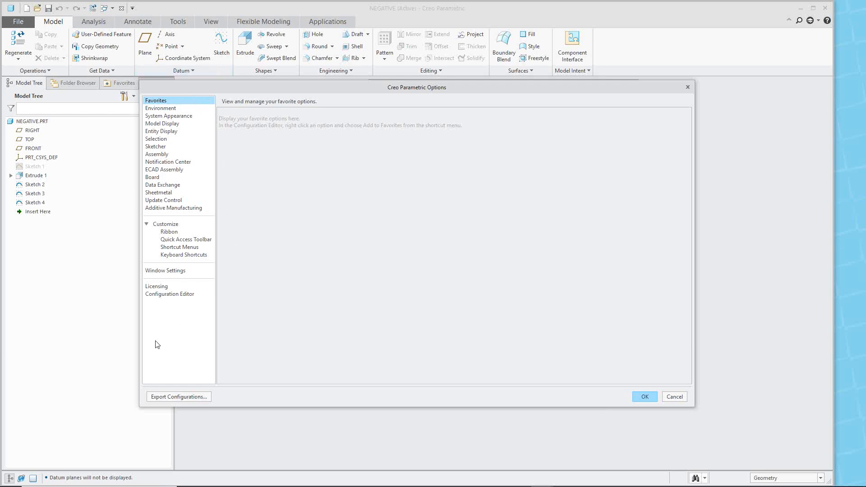
pyautogui.click(156, 296)
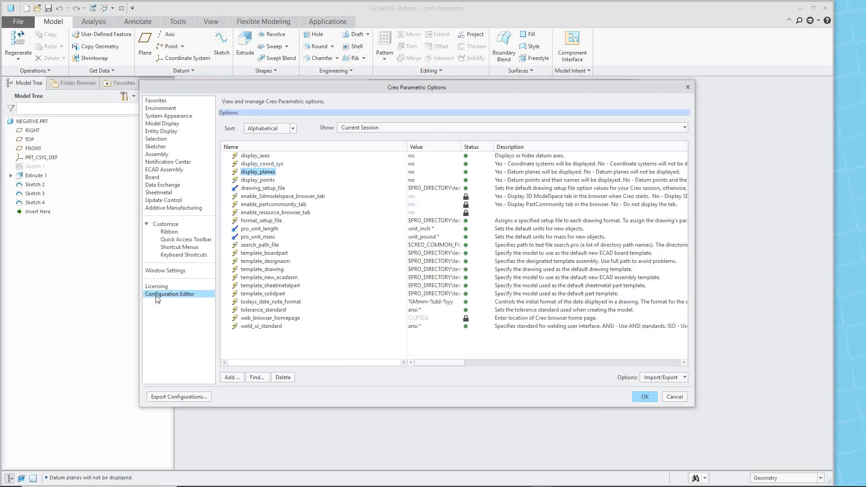
pyautogui.click(266, 311)
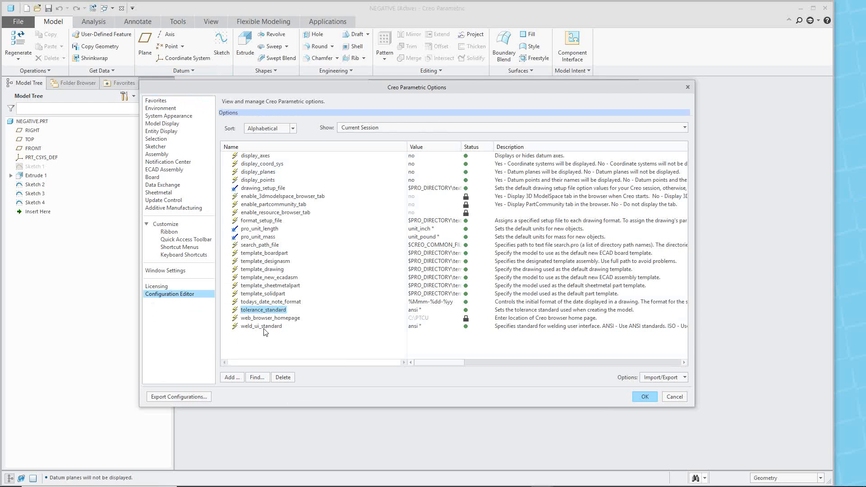
pyautogui.click(270, 302)
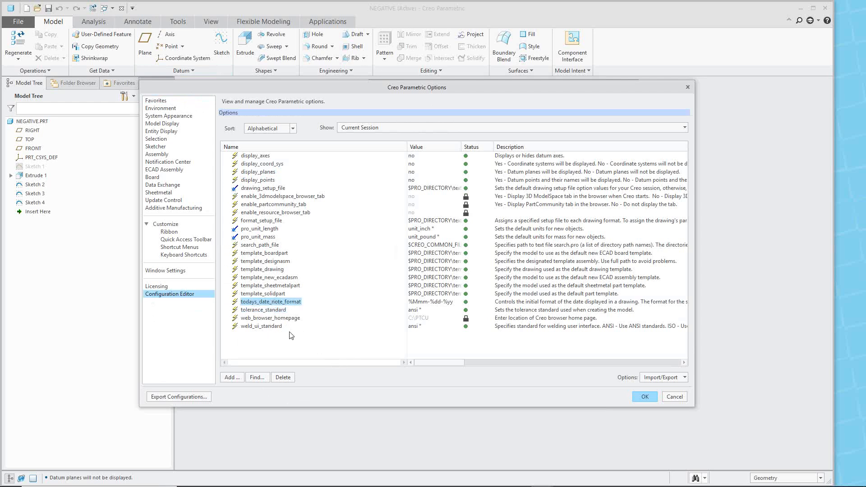
pyautogui.click(270, 310)
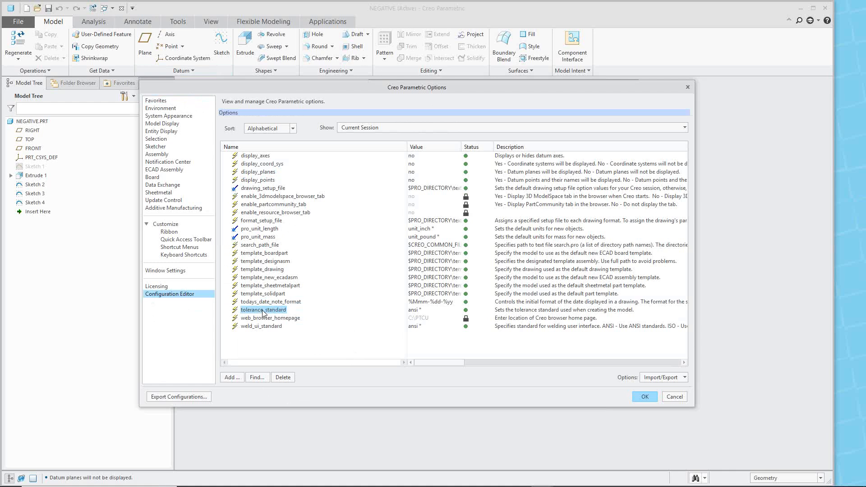
pyautogui.click(458, 312)
pyautogui.click(458, 310)
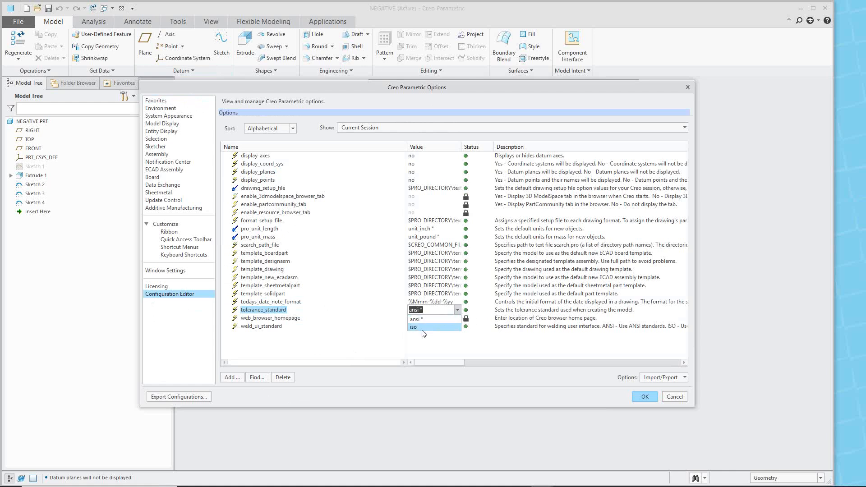
pyautogui.click(266, 311)
pyautogui.rightClick(265, 310)
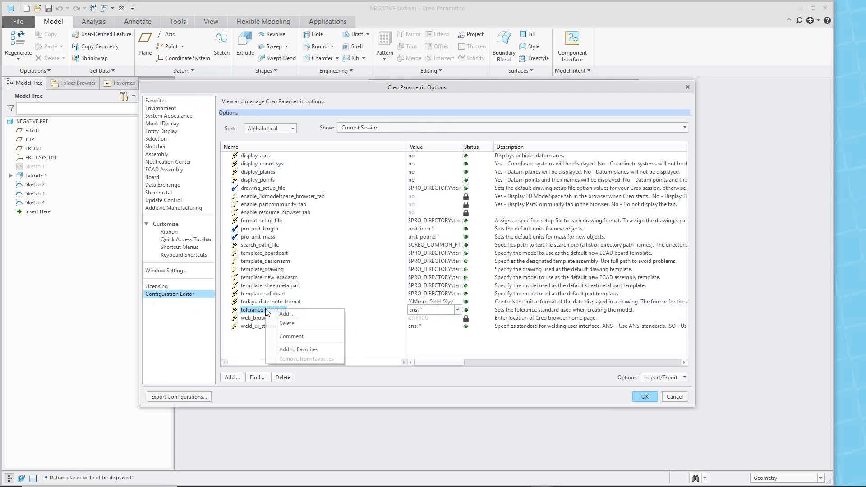
pyautogui.click(301, 350)
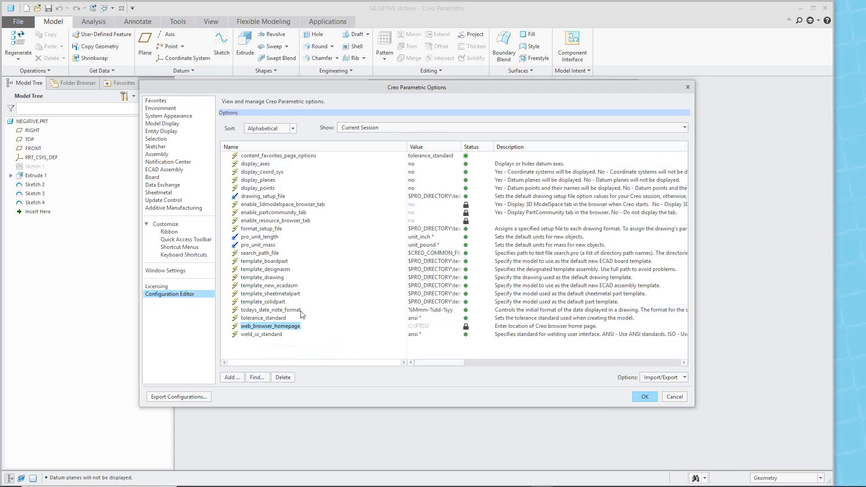
# Examine the values offered for tolerance_standard among the favorite options and compare with its Configuration Editor entry
pyautogui.click(157, 102)
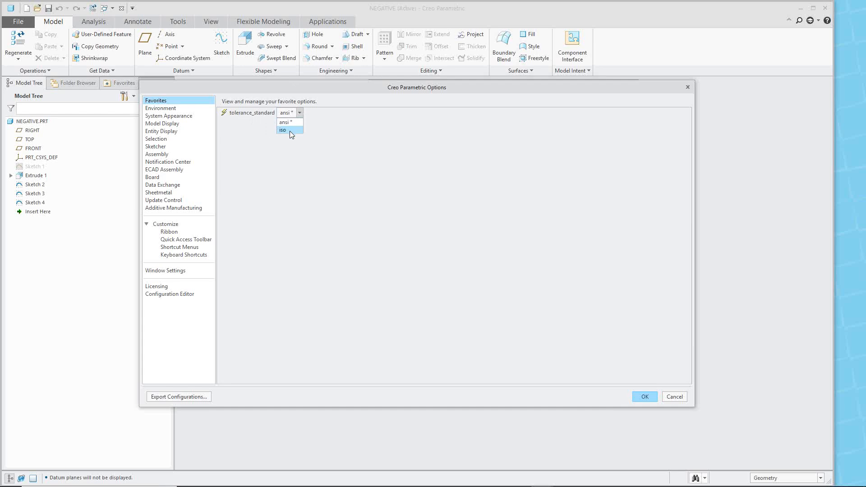
pyautogui.click(308, 129)
pyautogui.click(170, 295)
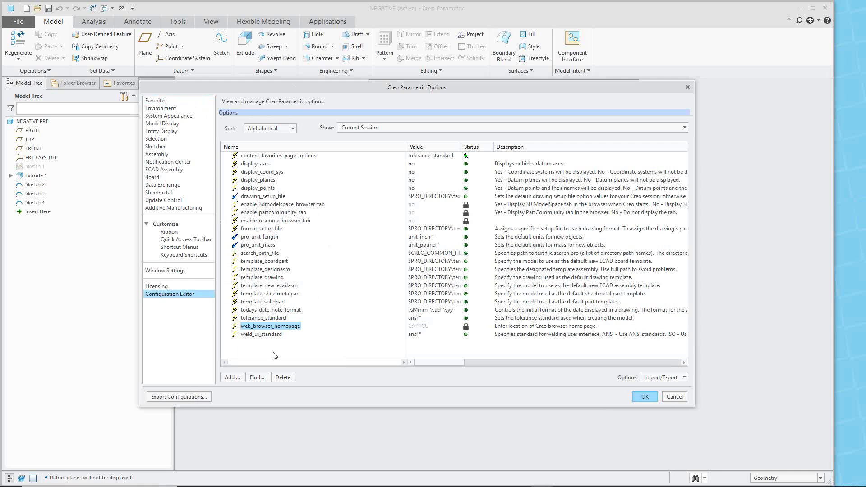
pyautogui.click(274, 303)
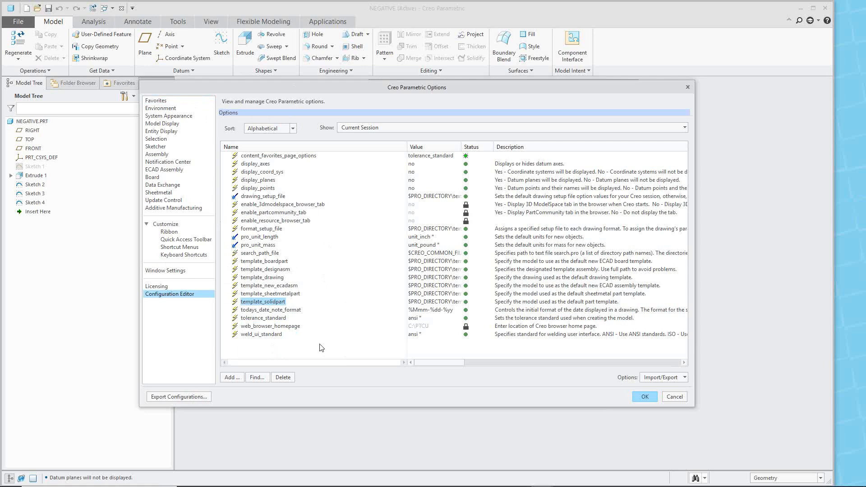
pyautogui.click(165, 100)
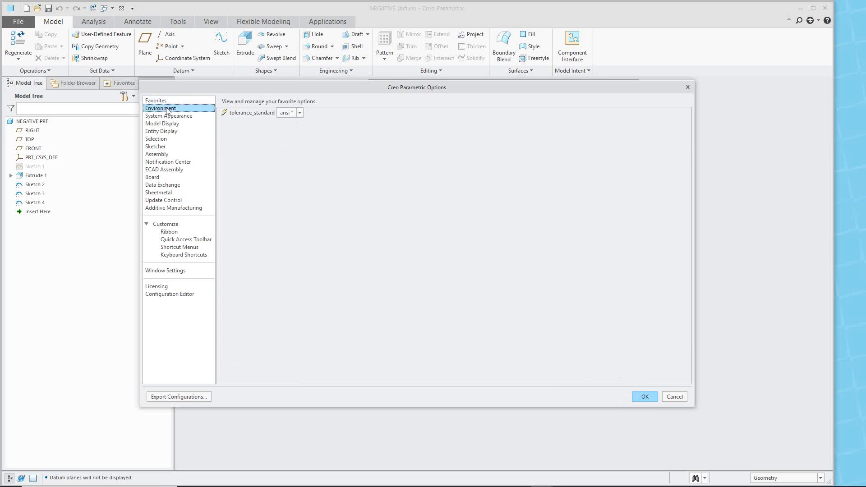
# Review the Environment options down to the Design Exploration settings, and show the System Appearance options
pyautogui.click(168, 109)
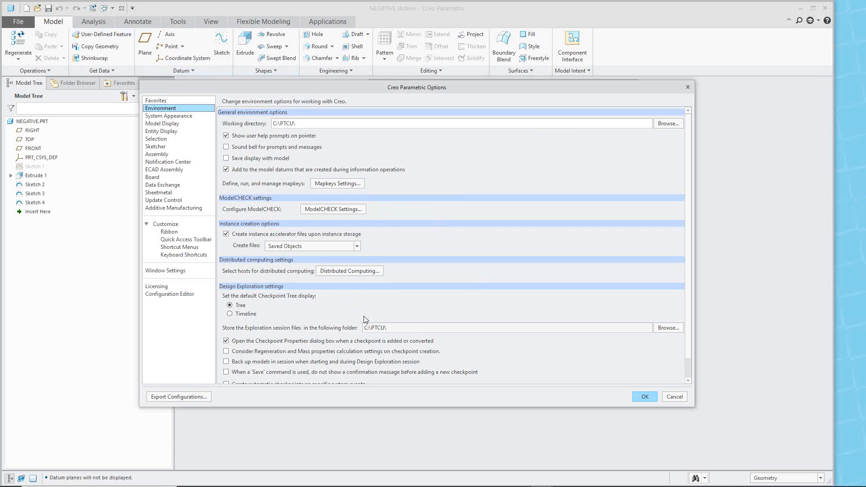
pyautogui.scroll(-1, 512, 341)
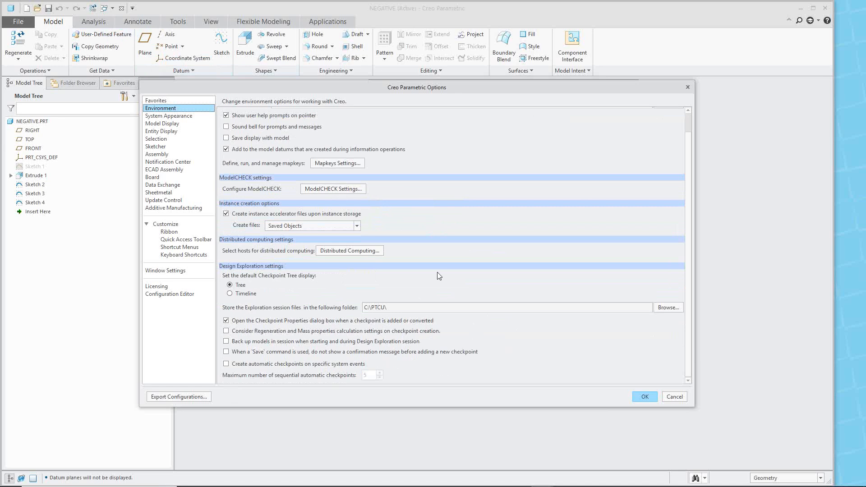
pyautogui.click(176, 115)
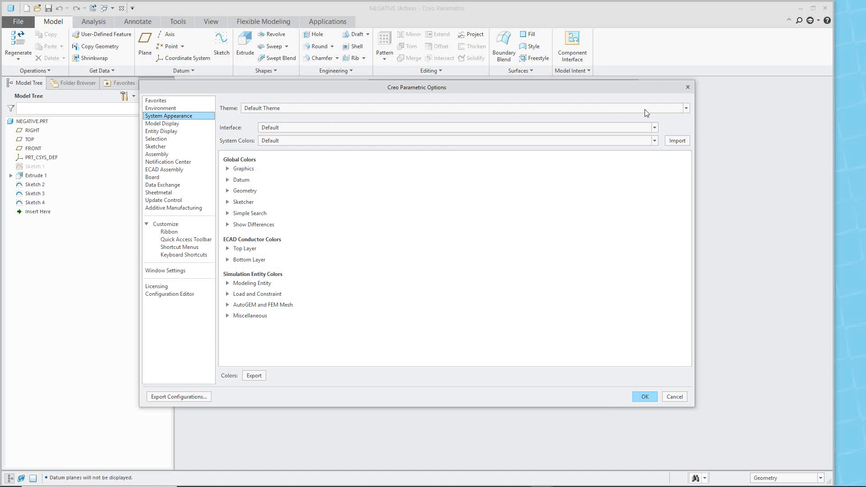
# Preview the Light Theme and the Dark Theme as the system appearance
pyautogui.click(686, 108)
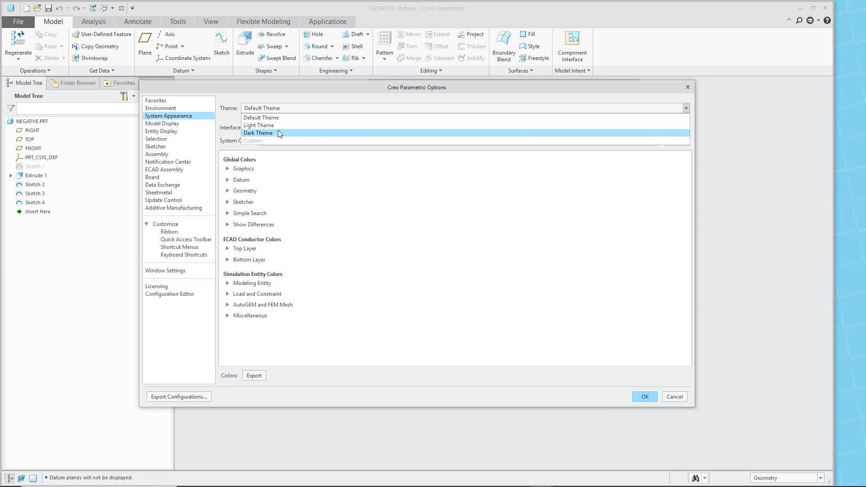
pyautogui.click(280, 125)
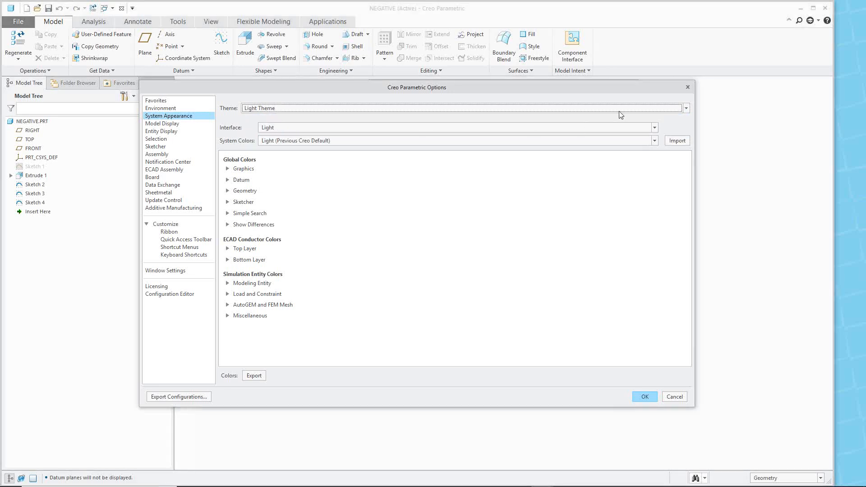
pyautogui.click(685, 108)
pyautogui.click(270, 132)
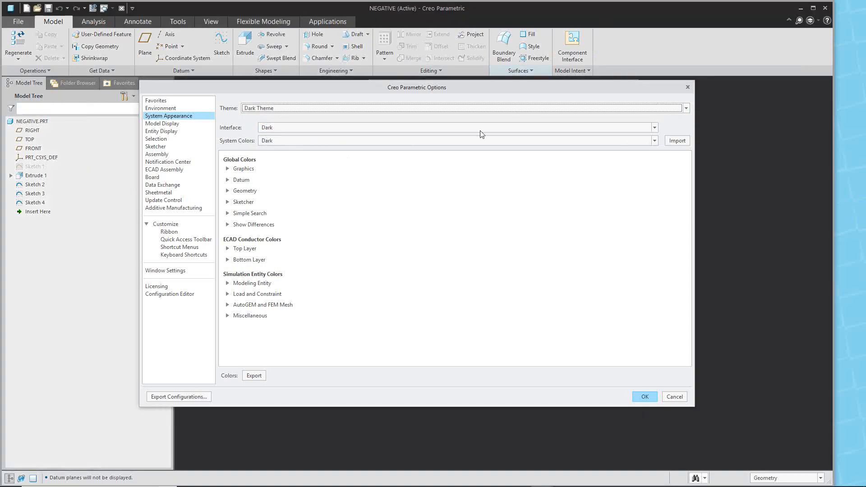
pyautogui.moveTo(568, 88); pyautogui.dragTo(625, 118)
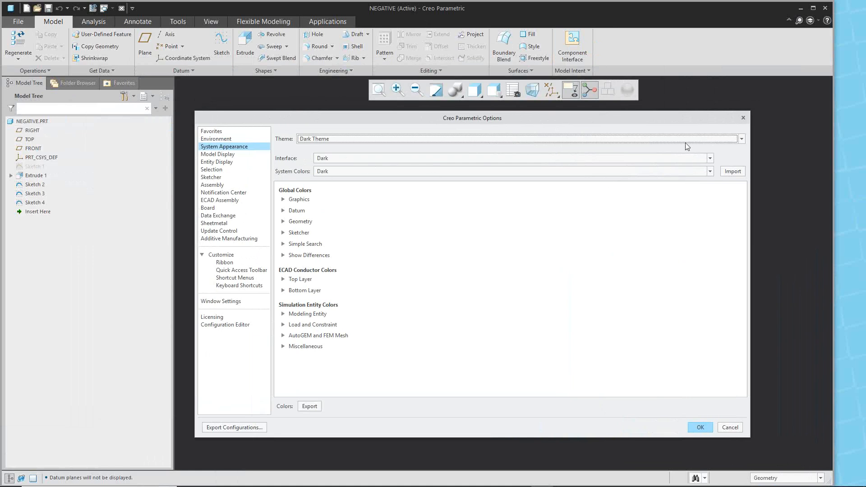
# Set the interface to Light and the system colors to Custom
pyautogui.click(710, 158)
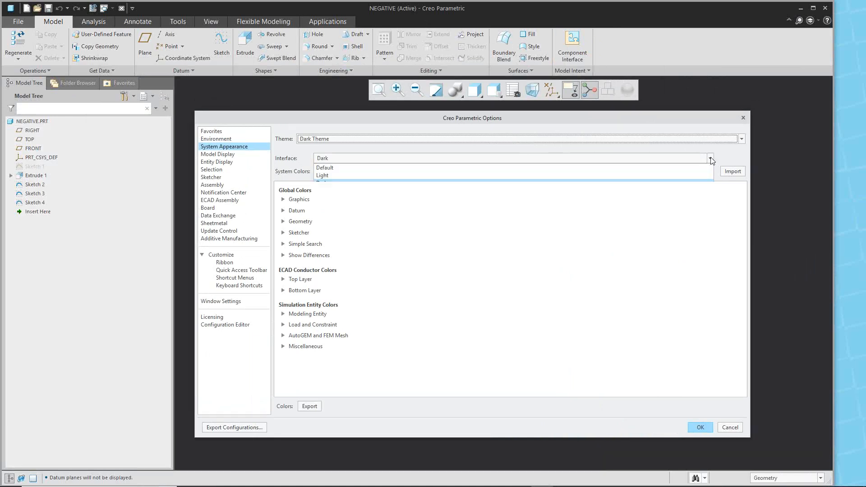
pyautogui.click(329, 175)
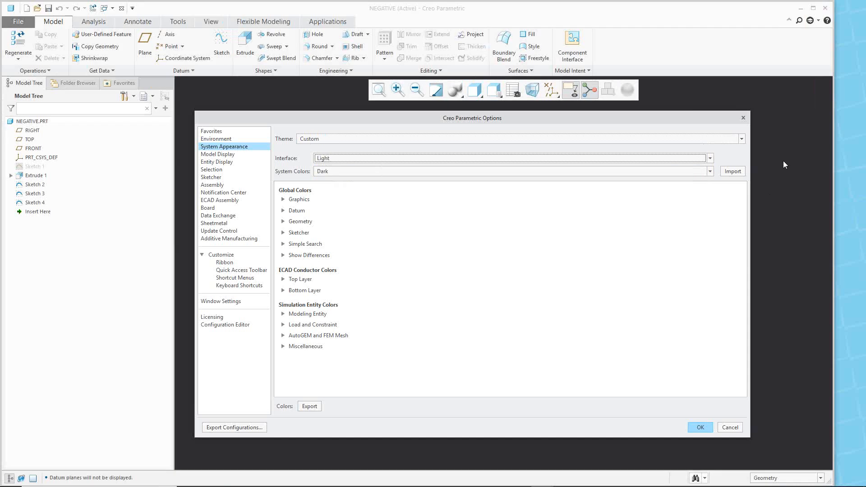
pyautogui.click(709, 172)
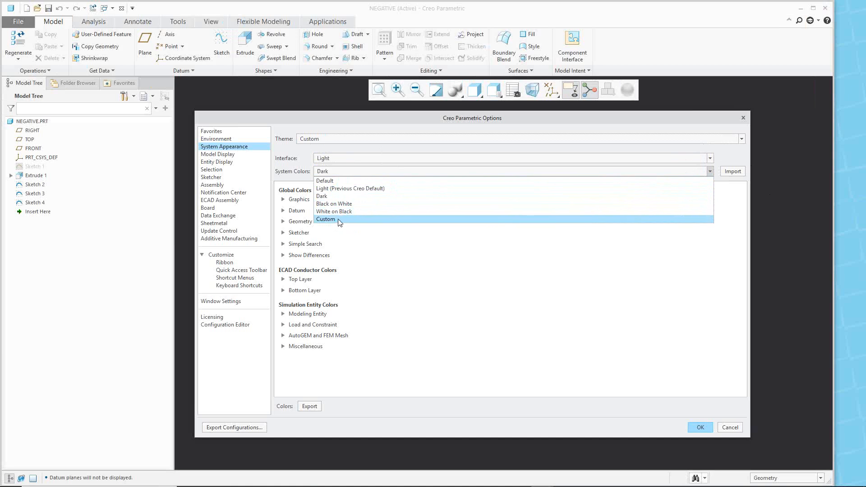
pyautogui.click(339, 219)
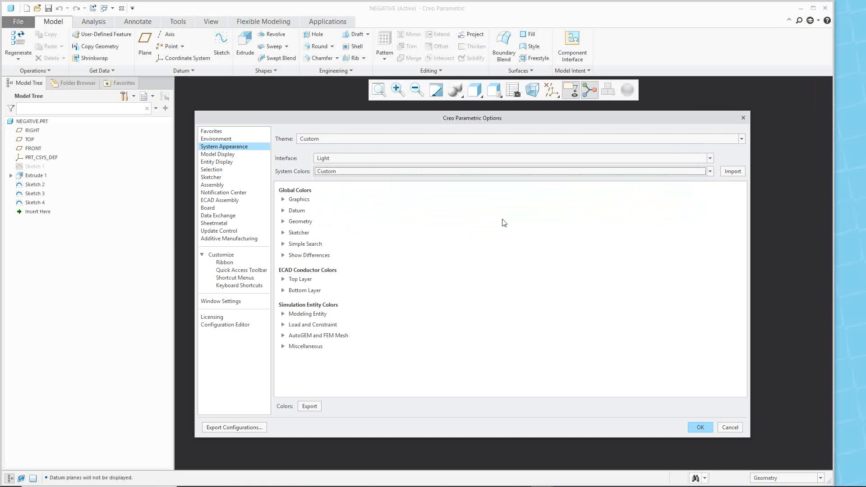
# Restore both the system colors and the interface to Default
pyautogui.click(709, 172)
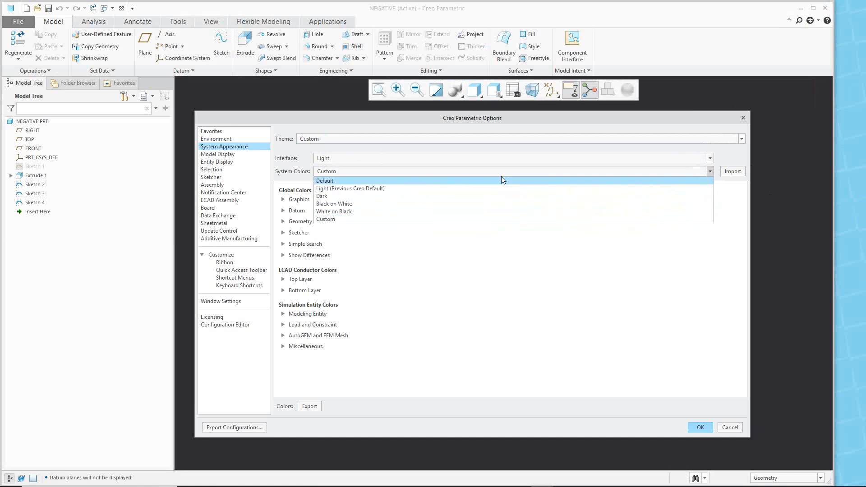
pyautogui.click(350, 179)
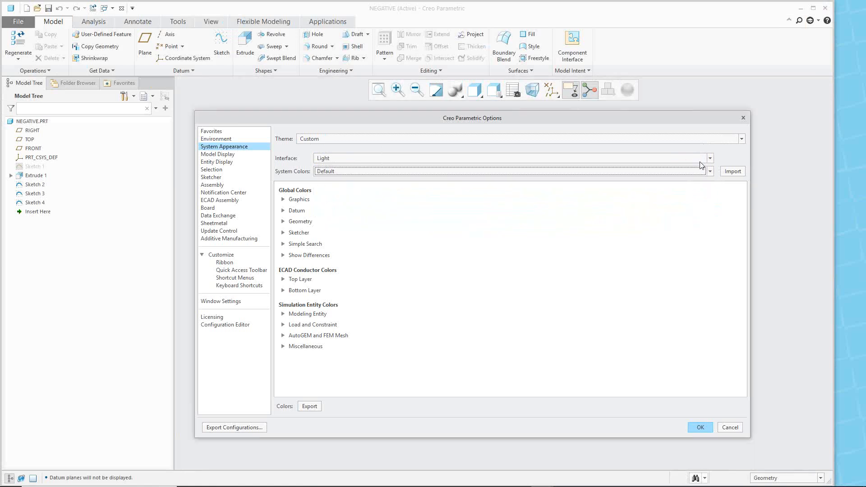
pyautogui.click(709, 171)
pyautogui.click(386, 172)
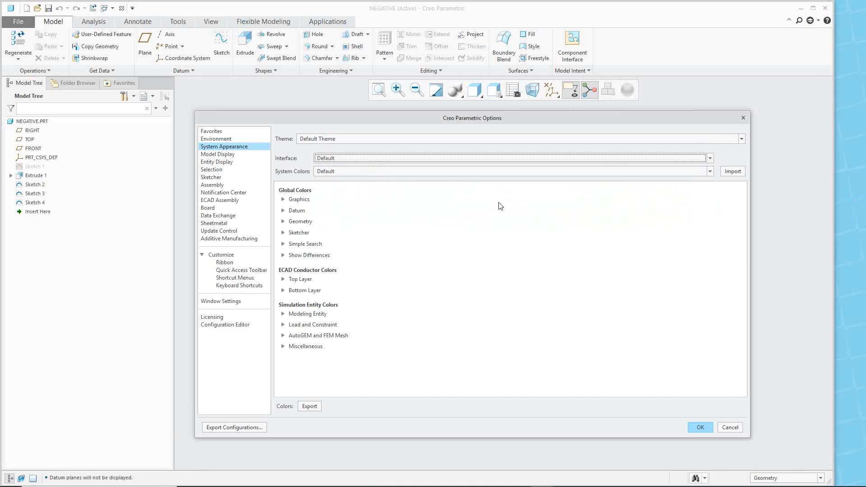
# Apply the Dark Theme and change only its interface to Light
pyautogui.click(741, 139)
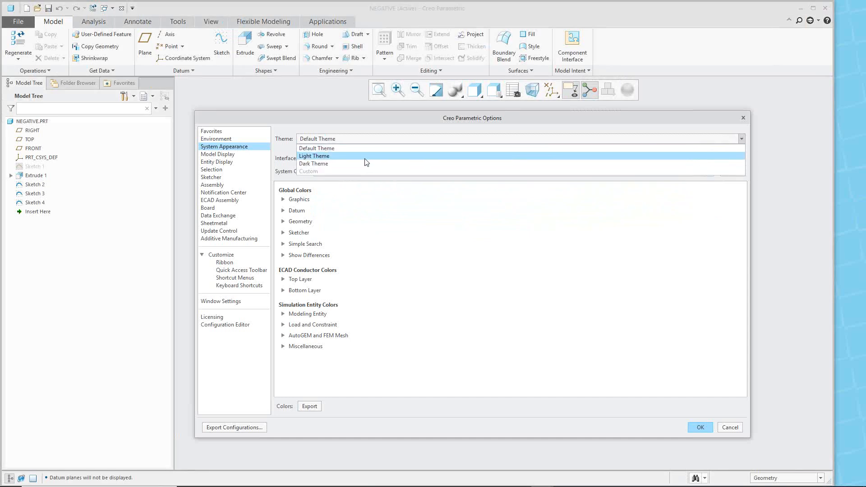
pyautogui.click(355, 163)
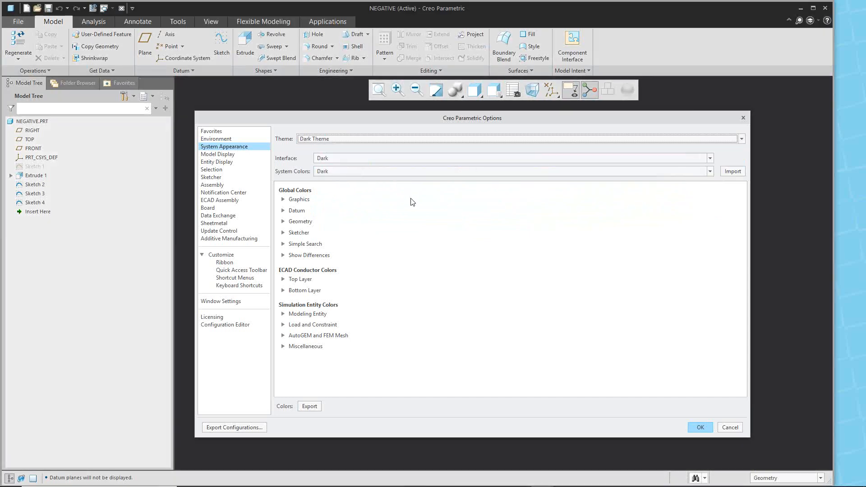
pyautogui.click(711, 158)
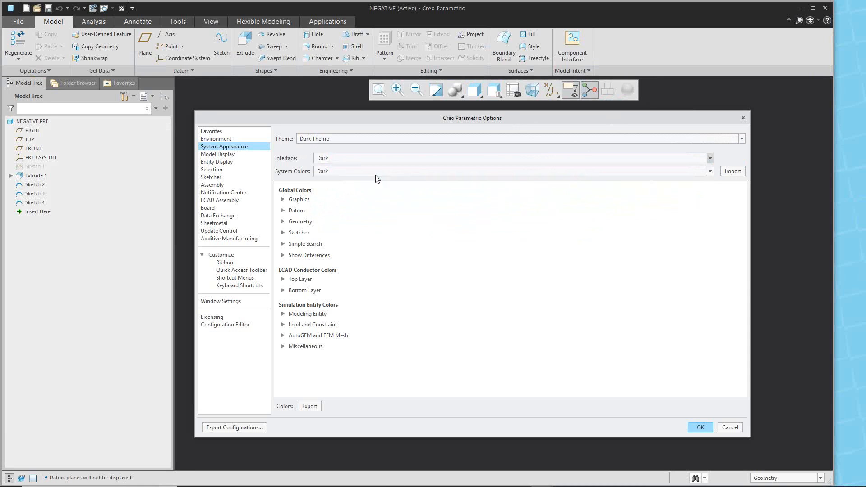
pyautogui.click(375, 176)
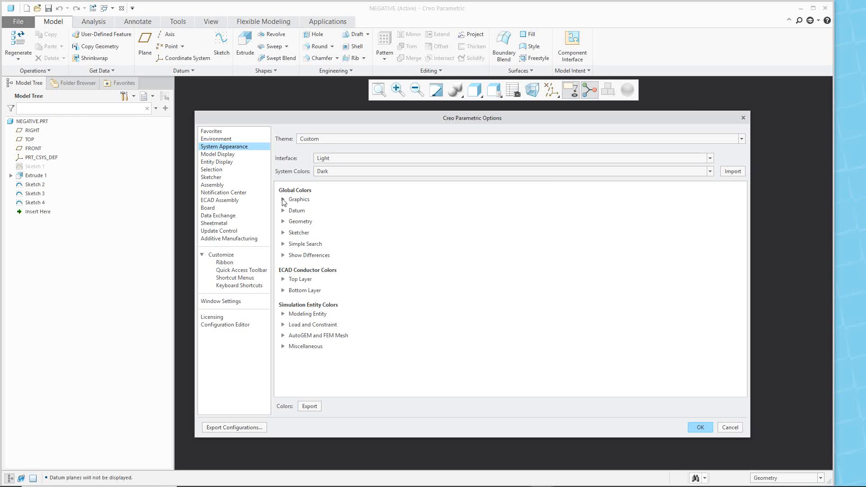
# Change the Background color among the global Graphics colors to dark blue
pyautogui.click(284, 200)
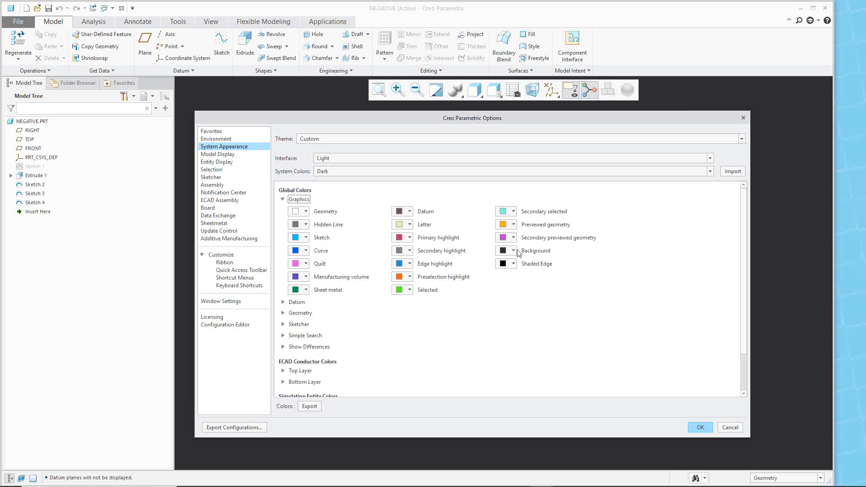
pyautogui.moveTo(517, 253)
pyautogui.click(505, 253)
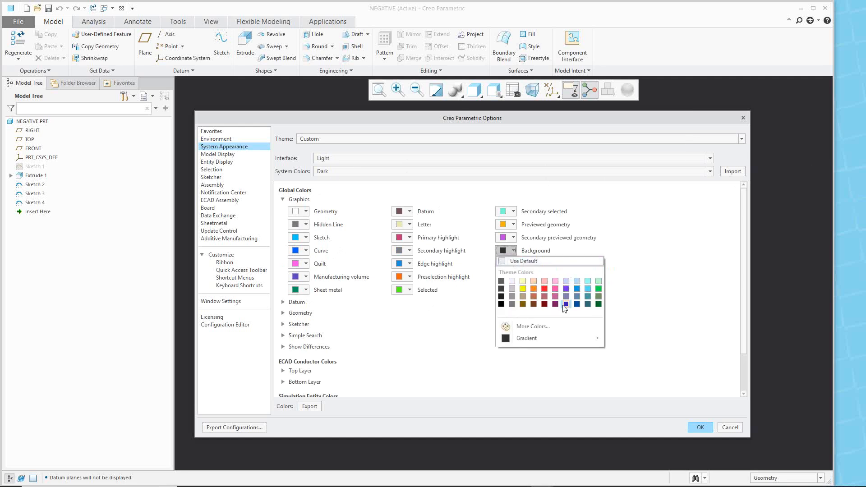
pyautogui.click(577, 304)
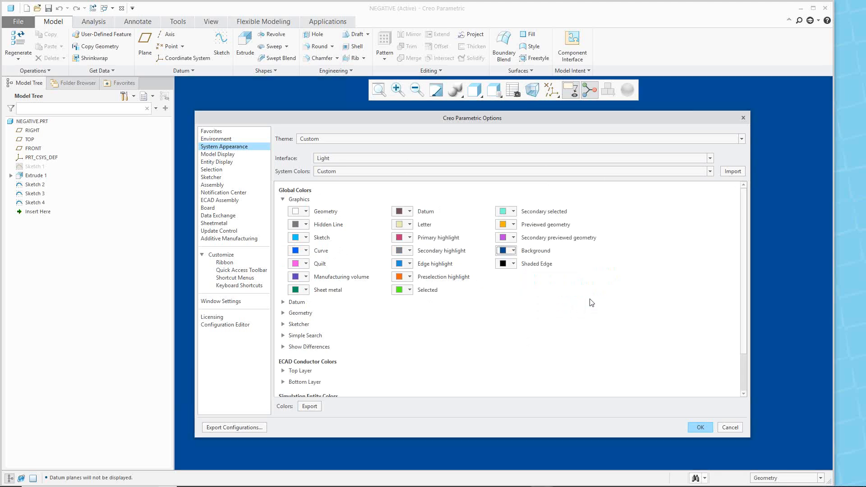
# Try dark teal and dark green as the graphics Background color
pyautogui.click(514, 251)
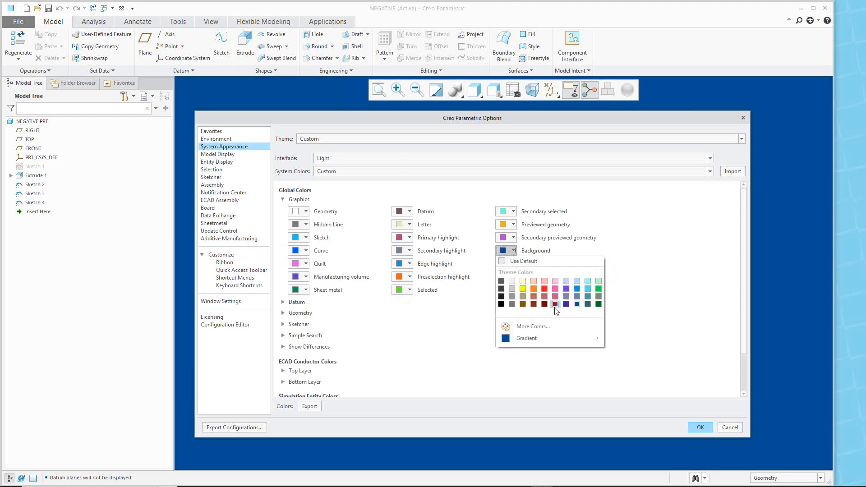
pyautogui.click(587, 303)
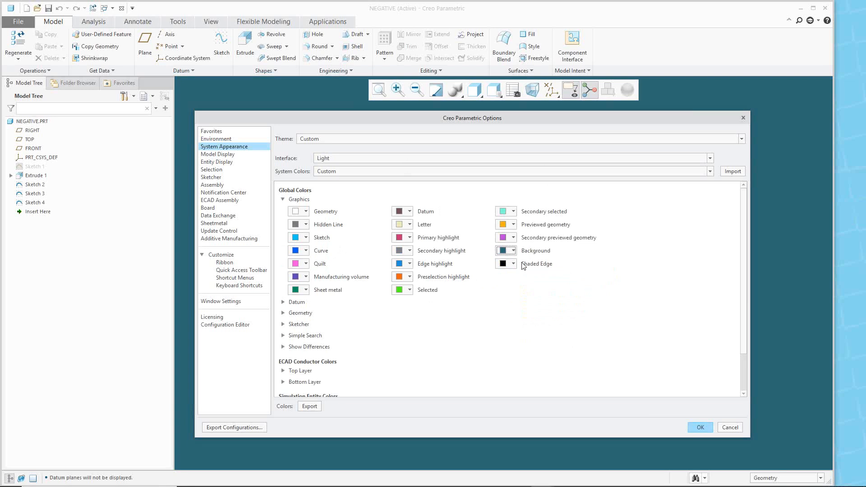
pyautogui.click(514, 251)
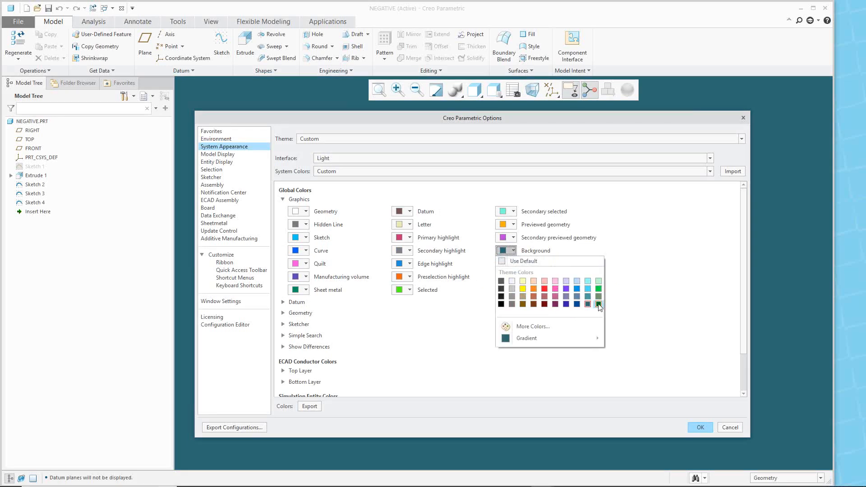
pyautogui.click(599, 307)
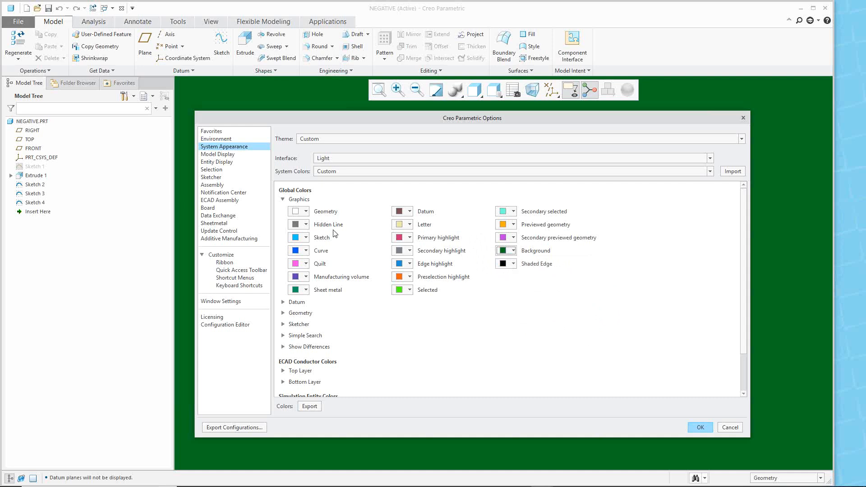
# Uncover the model behind the options dialog and turn on datum plane display
pyautogui.moveTo(393, 118); pyautogui.dragTo(411, 262)
pyautogui.scroll(1, 494, 210)
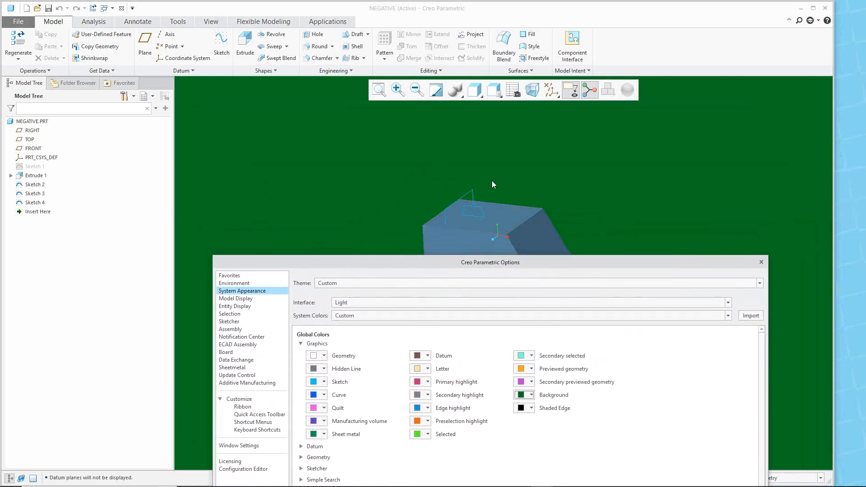
pyautogui.keyDown('shift'); pyautogui.moveTo(567, 208); pyautogui.dragTo(716, 149, button='middle'); pyautogui.keyUp('shift')
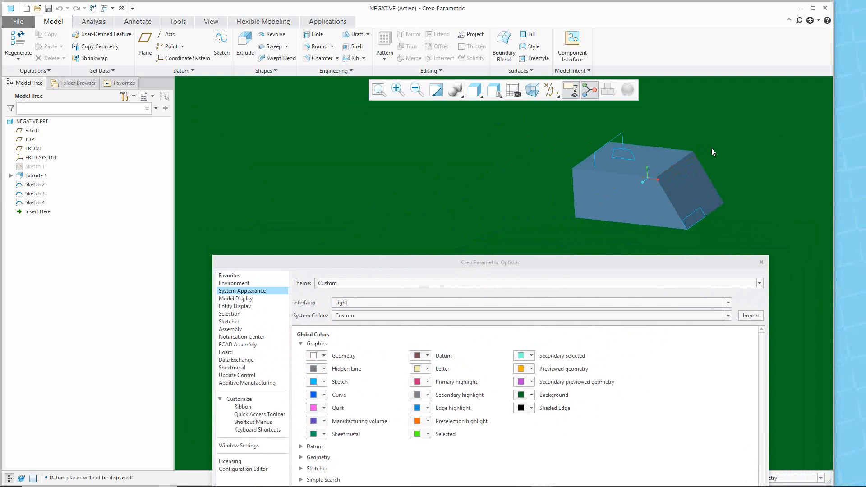
pyautogui.click(550, 92)
pyautogui.click(586, 144)
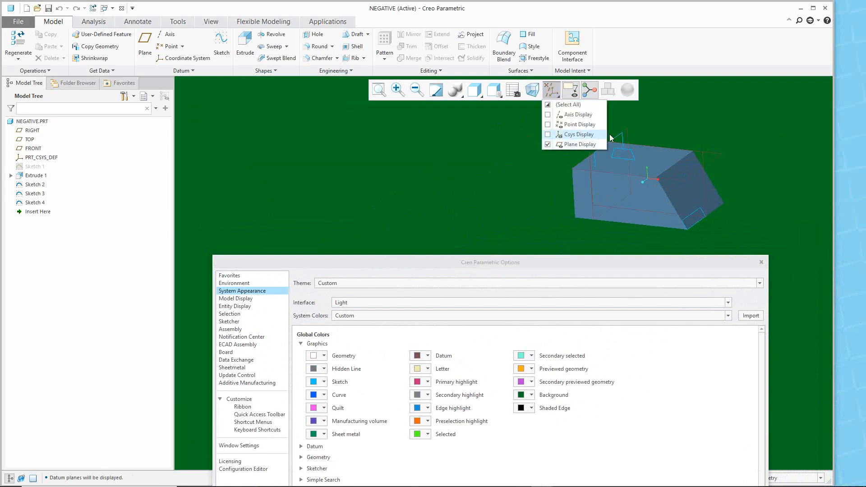
pyautogui.moveTo(705, 133)
pyautogui.mouseDown(button='middle')
pyautogui.moveTo(668, 99)
pyautogui.moveTo(687, 134)
pyautogui.moveTo(654, 121)
pyautogui.mouseUp(button='middle')
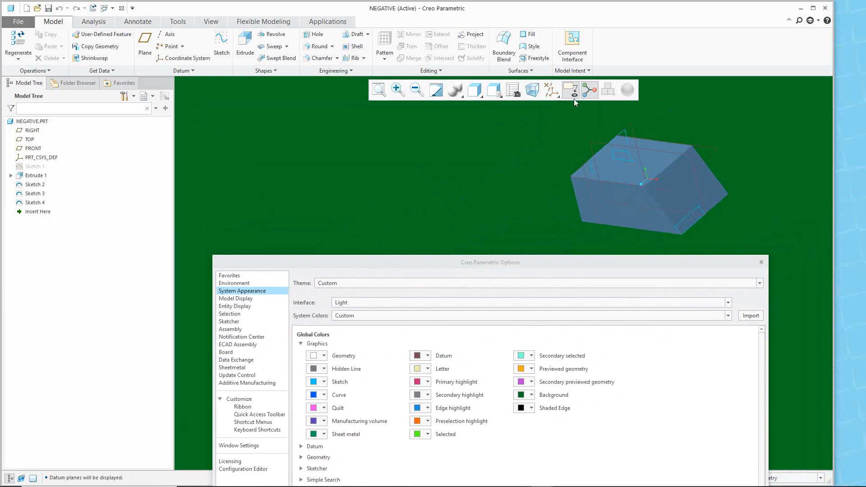
# Reset the system appearance to the Default Theme, keeping the model in view beside the dialog
pyautogui.moveTo(440, 261); pyautogui.dragTo(291, 137)
pyautogui.click(619, 156)
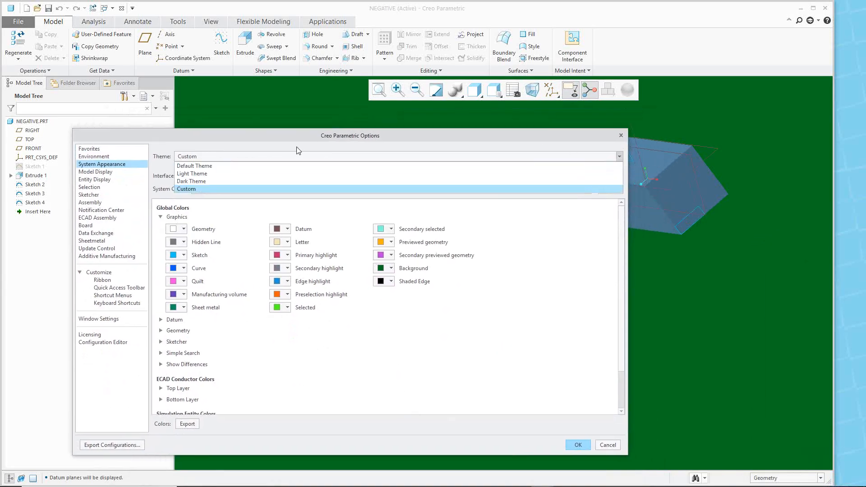
pyautogui.click(198, 166)
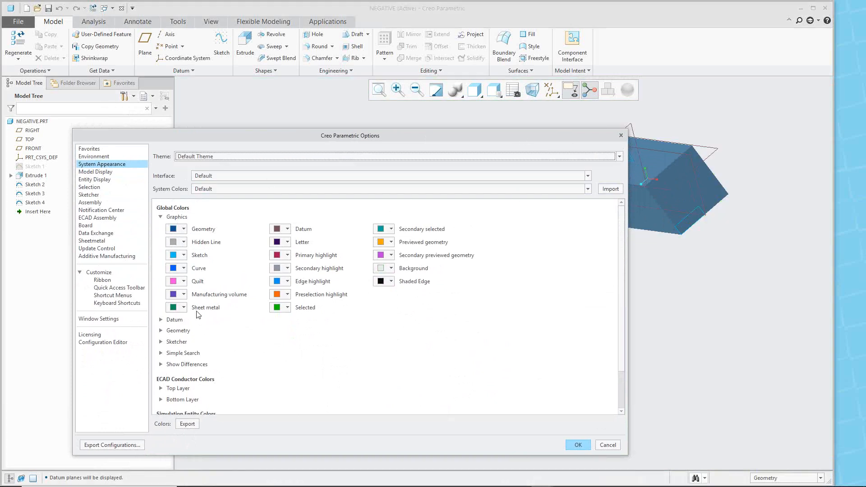
# Set the positive side color of datum planes to crimson in the global Datum colors
pyautogui.click(161, 319)
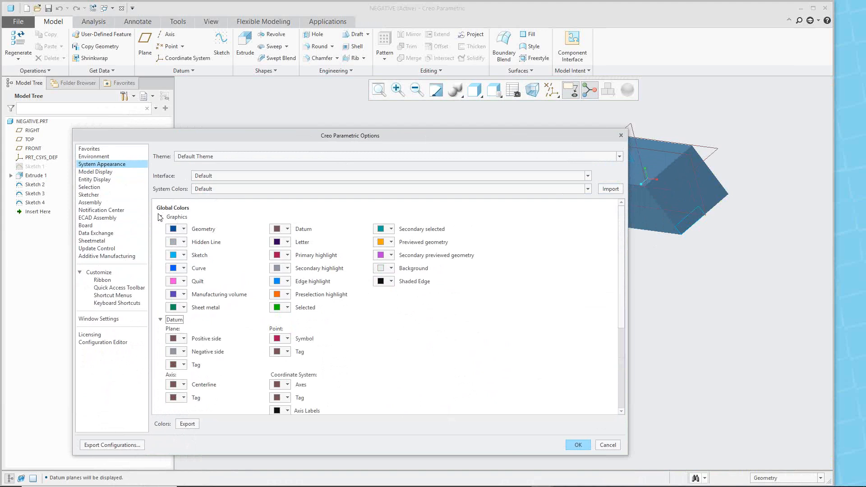
pyautogui.click(160, 217)
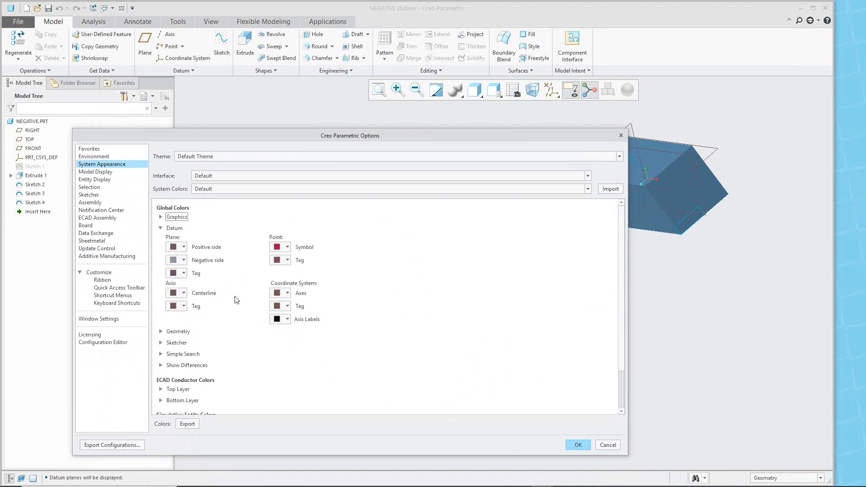
pyautogui.click(183, 247)
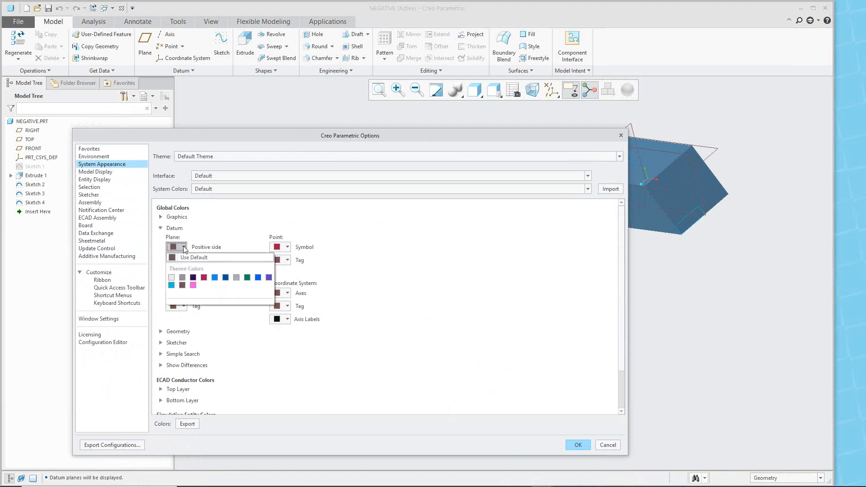
pyautogui.click(204, 278)
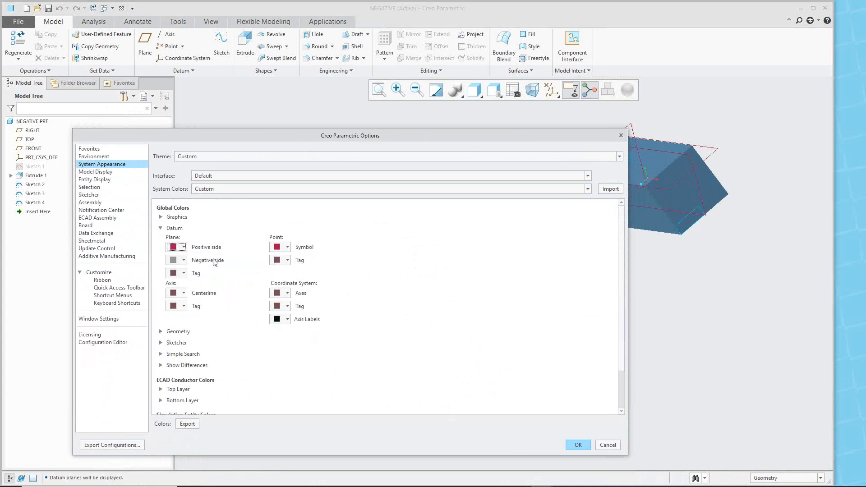
# Try light gray and off-white as the negative side color of datum planes, checking each on the model
pyautogui.click(184, 261)
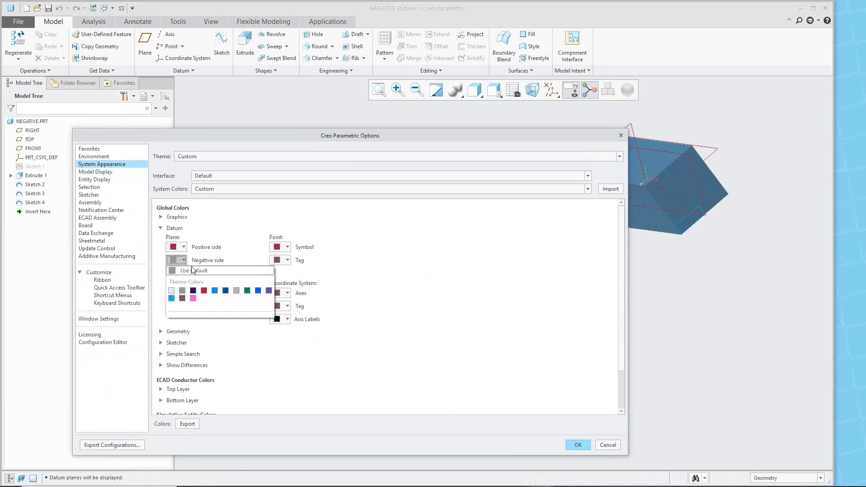
pyautogui.click(236, 291)
pyautogui.moveTo(715, 206); pyautogui.dragTo(720, 138, button='middle')
pyautogui.scroll(5, 669, 197)
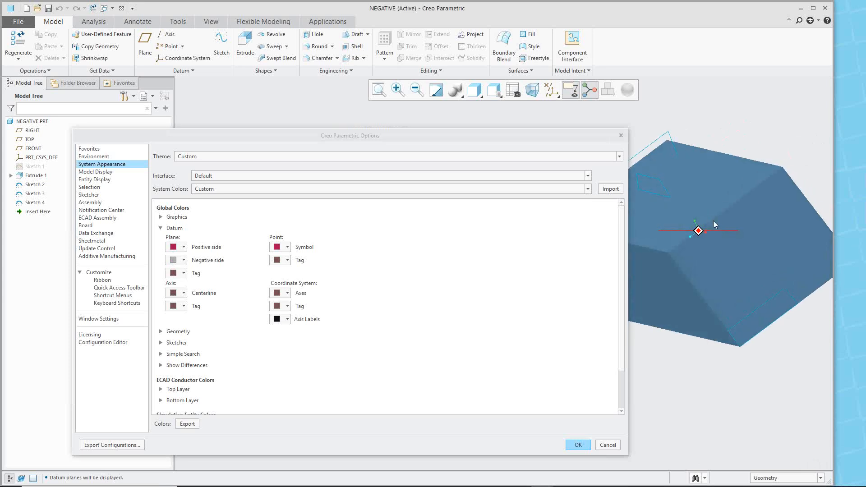
pyautogui.click(184, 261)
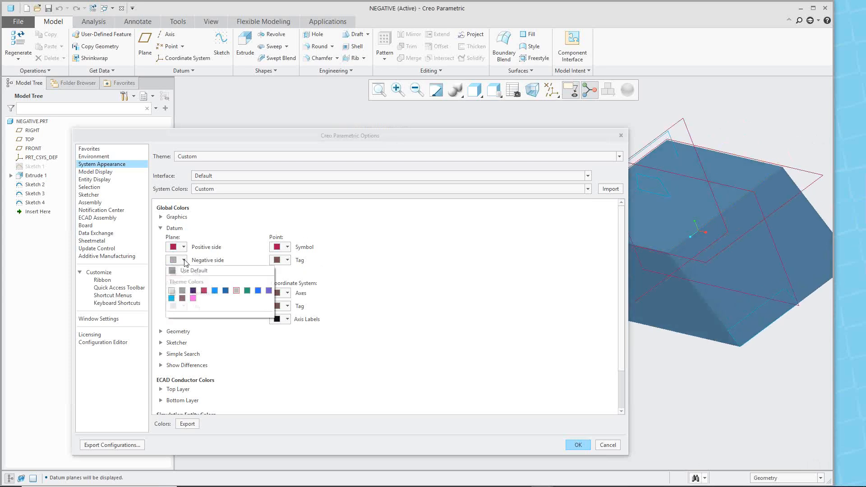
pyautogui.click(171, 293)
pyautogui.moveTo(697, 199); pyautogui.dragTo(723, 185, button='middle')
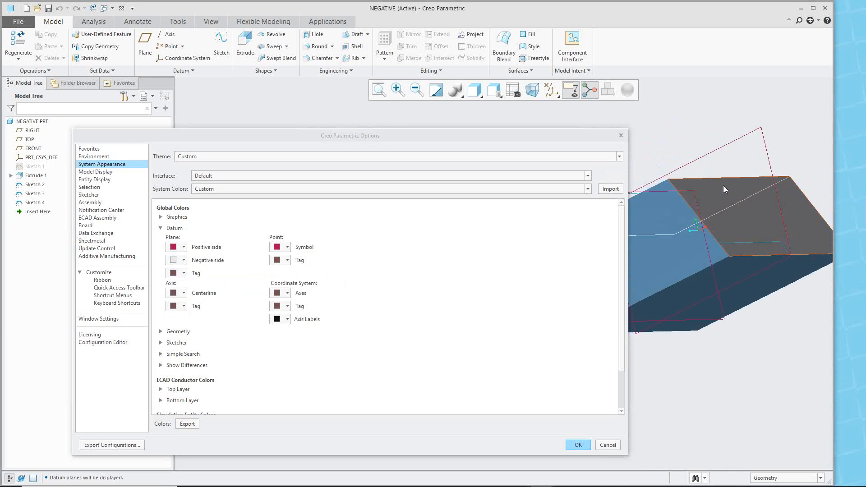
pyautogui.moveTo(689, 122); pyautogui.dragTo(695, 156, button='middle')
# Set the negative side color of datum planes to medium gray and collapse the Datum colors group
pyautogui.click(183, 260)
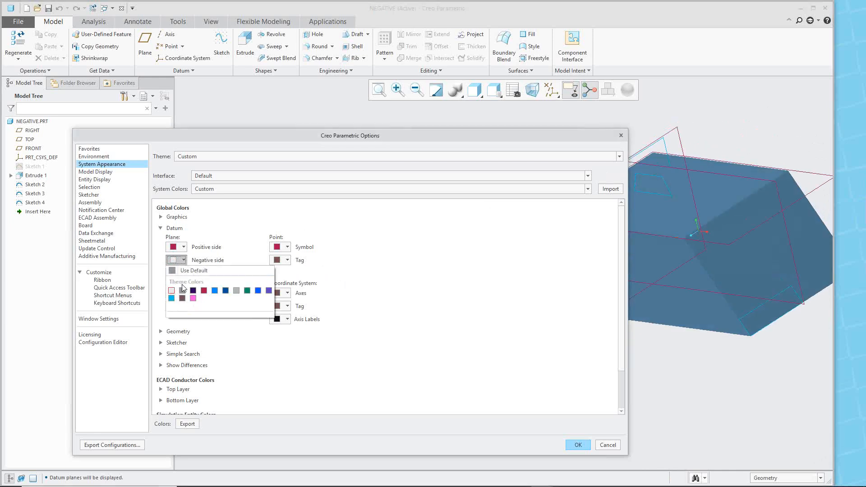
pyautogui.click(183, 290)
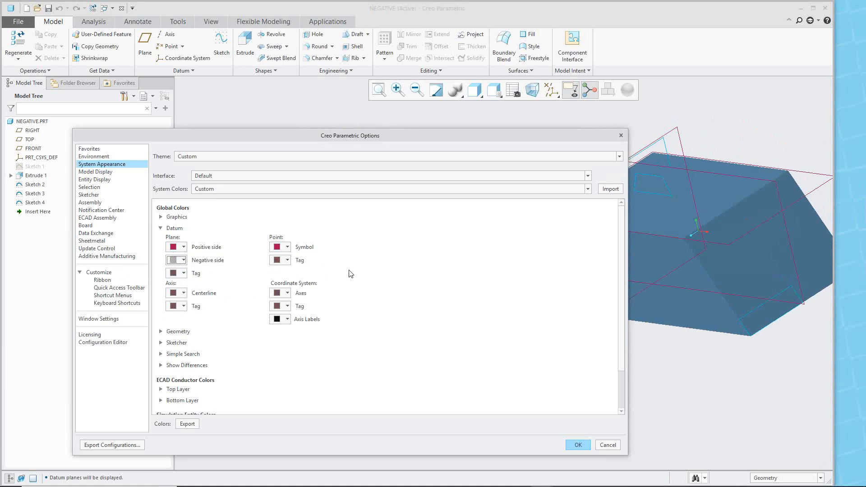
pyautogui.click(161, 228)
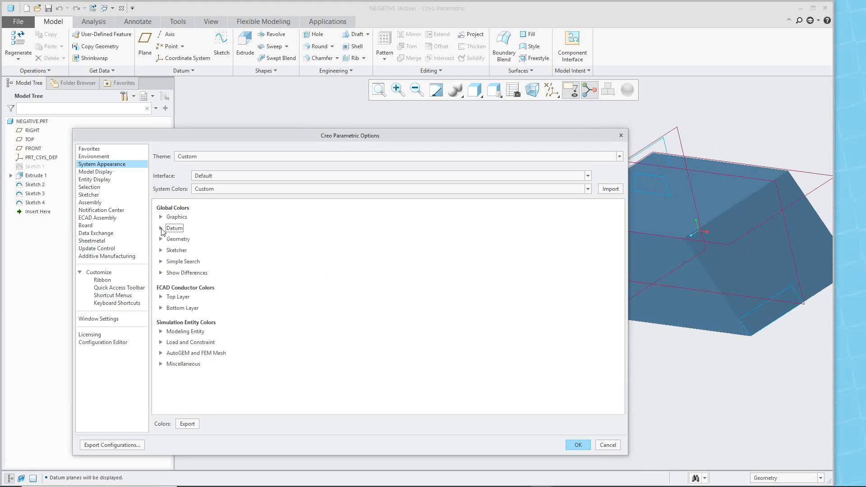
# Examine the Geometry, Sketcher, Simple Search and Show Differences groups of the global colors
pyautogui.click(161, 240)
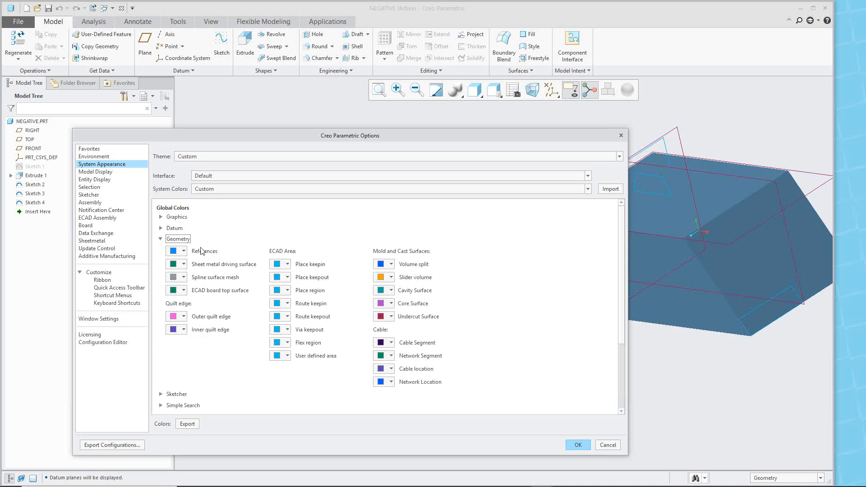
pyautogui.click(160, 240)
pyautogui.click(160, 250)
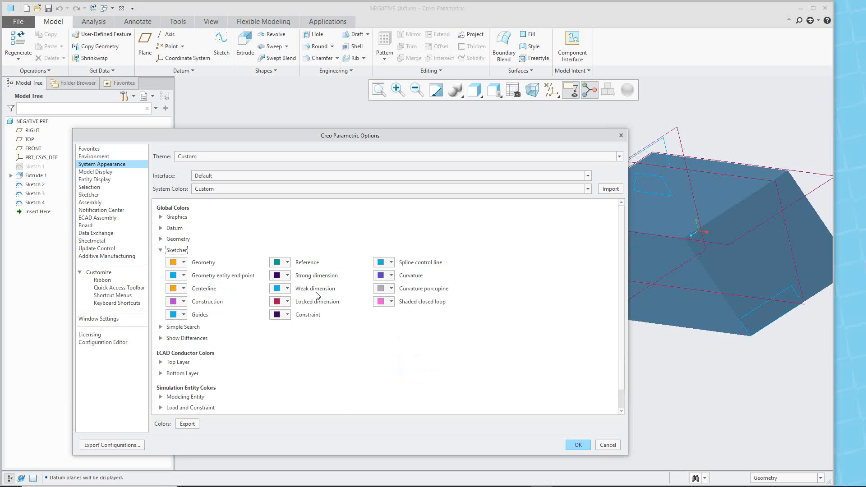
pyautogui.click(161, 250)
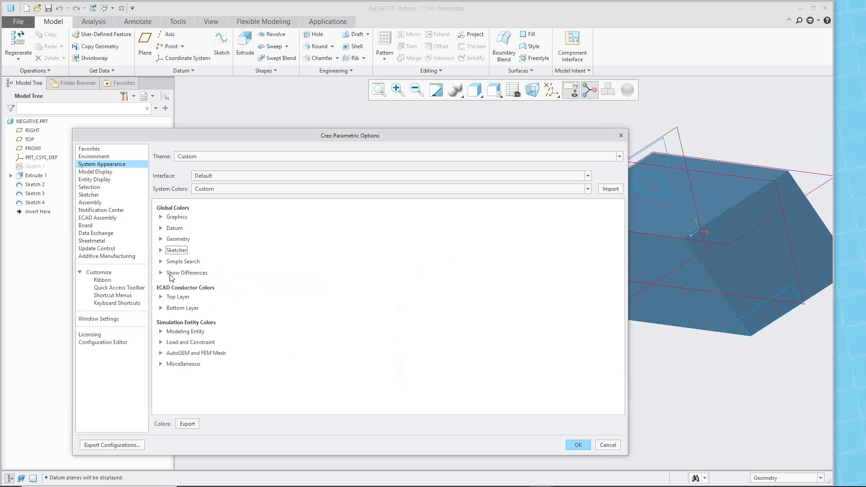
pyautogui.click(161, 262)
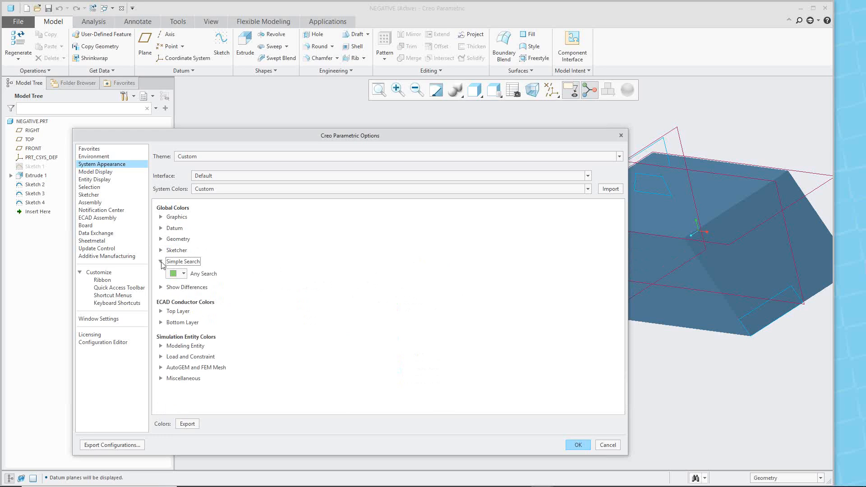
pyautogui.click(161, 262)
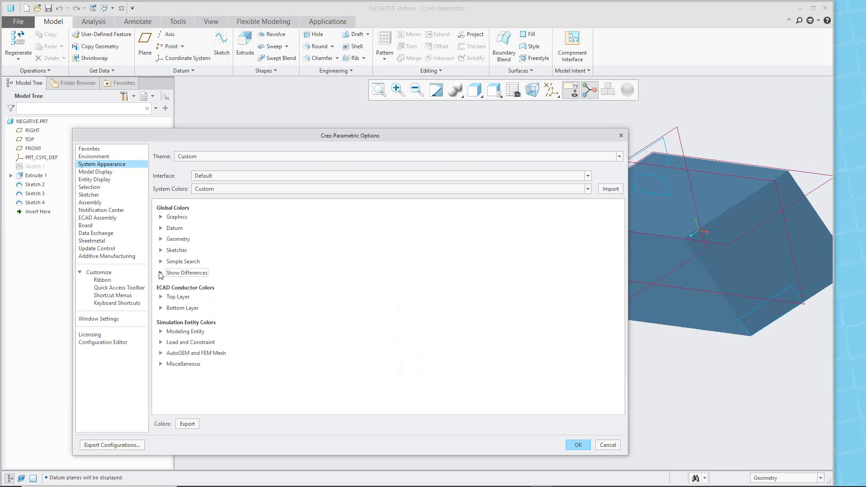
pyautogui.click(161, 273)
pyautogui.click(161, 273)
# Review the available default model orientations in the Model Display options
pyautogui.click(97, 172)
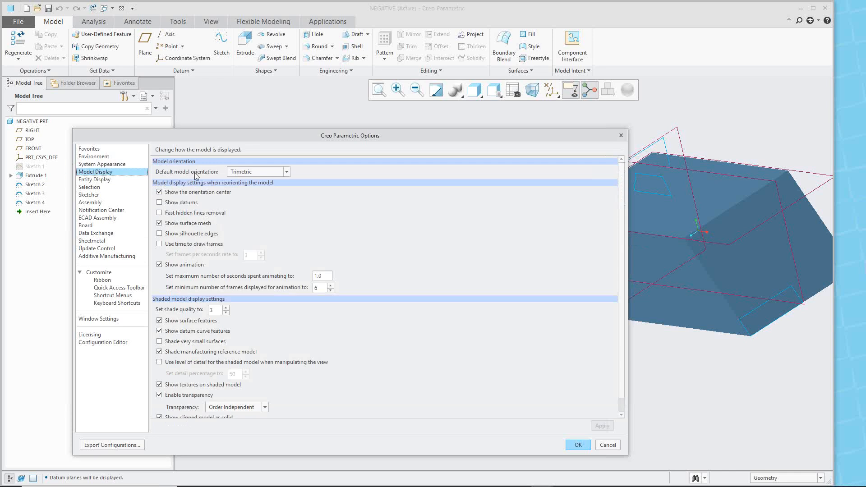
pyautogui.click(287, 172)
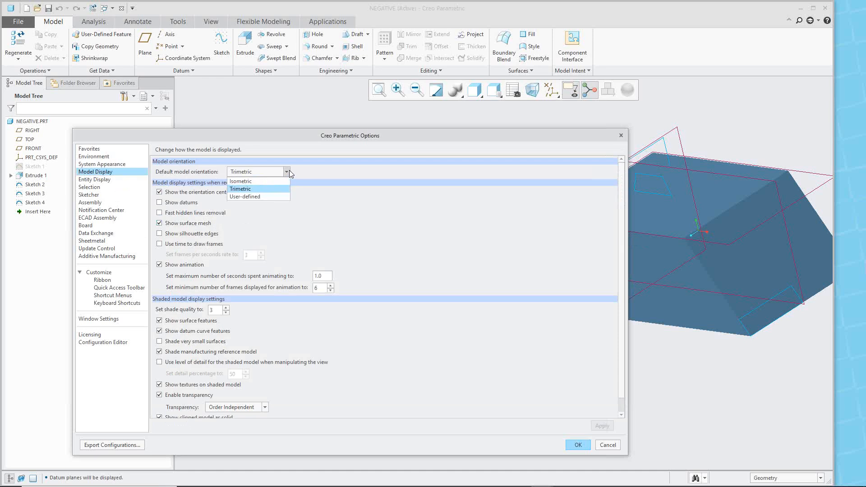
pyautogui.click(318, 171)
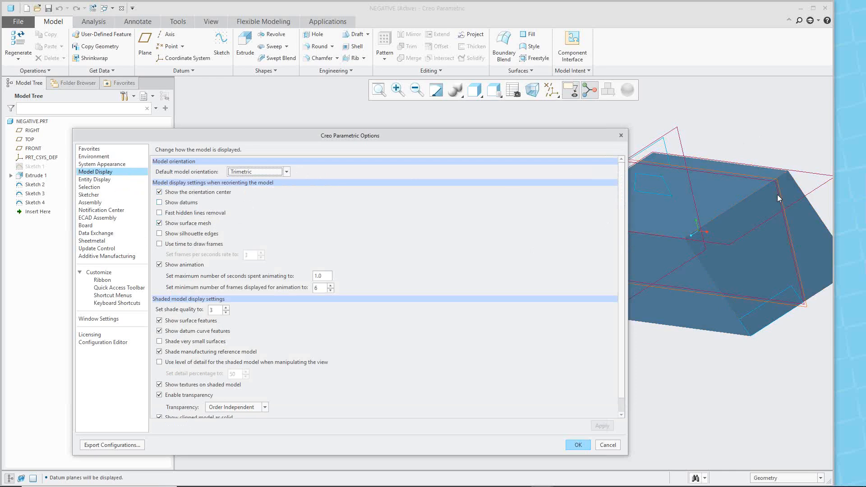
# Switch the model's display style to Wireframe while the options dialog stays open
pyautogui.scroll(2, 777, 194)
pyautogui.scroll(-1, 763, 203)
pyautogui.moveTo(762, 198); pyautogui.dragTo(764, 180, button='middle')
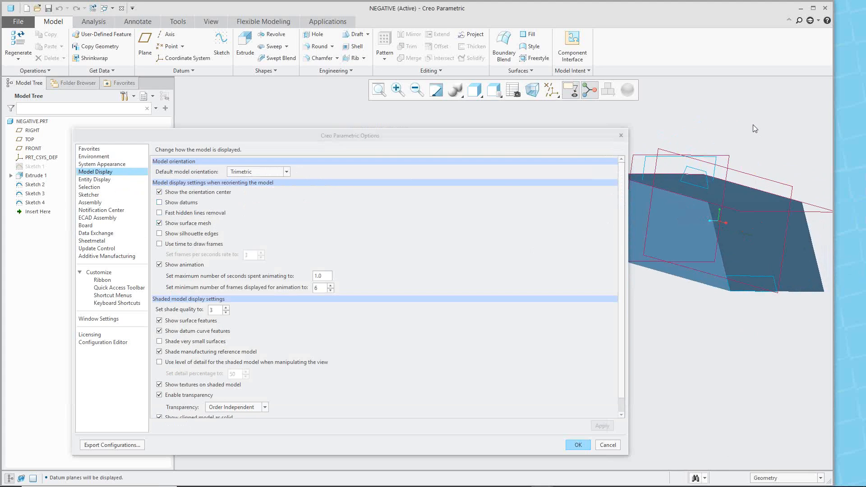
pyautogui.moveTo(753, 127); pyautogui.dragTo(755, 141, button='middle')
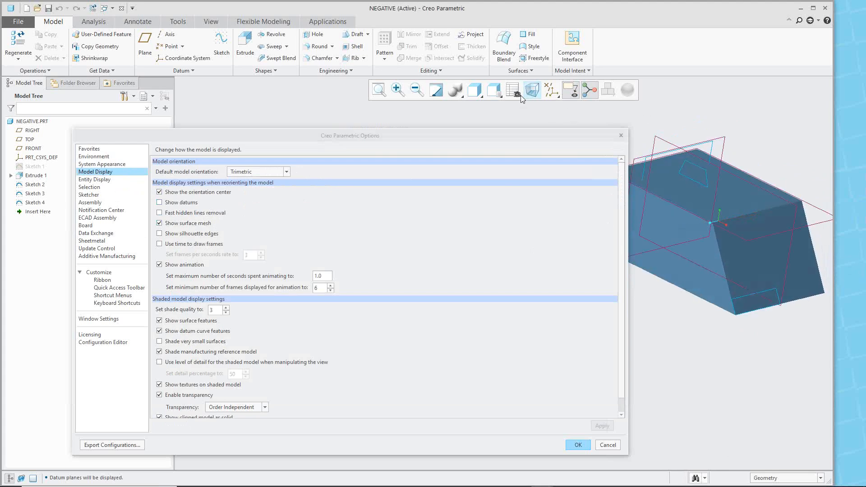
pyautogui.click(479, 93)
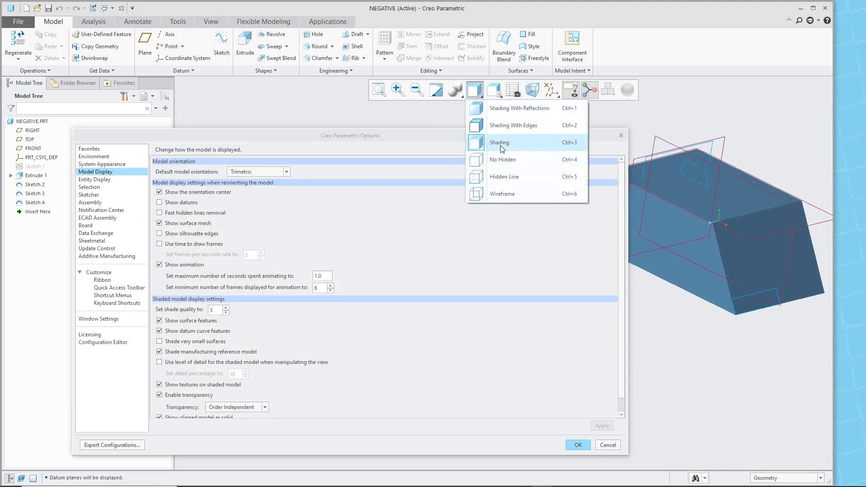
pyautogui.click(502, 194)
pyautogui.moveTo(742, 140); pyautogui.dragTo(769, 144, button='middle')
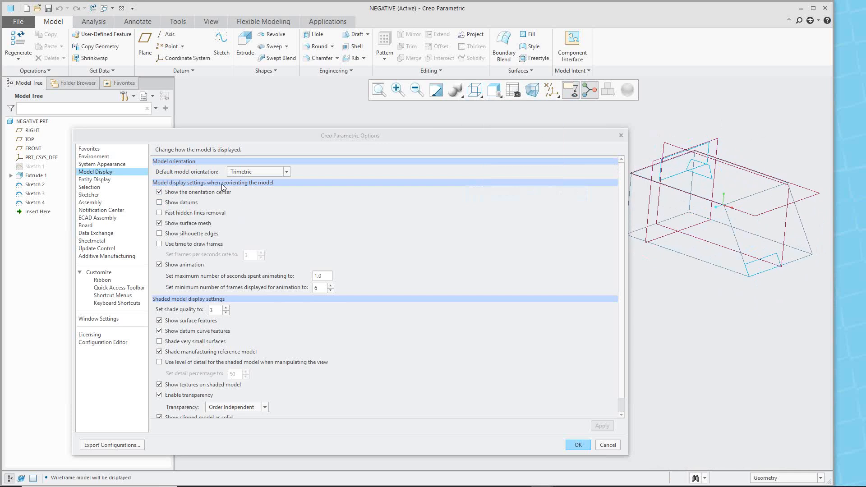
# Enable Show datums for reorienting the model, apply it, and check the effect by rotating the model
pyautogui.click(166, 203)
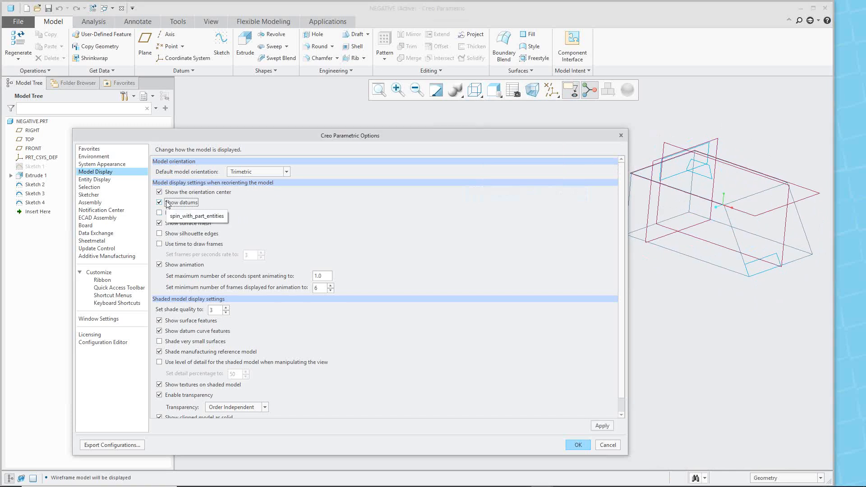
pyautogui.moveTo(763, 136)
pyautogui.mouseDown(button='middle')
pyautogui.moveTo(751, 149)
pyautogui.moveTo(746, 142)
pyautogui.mouseUp(button='middle')
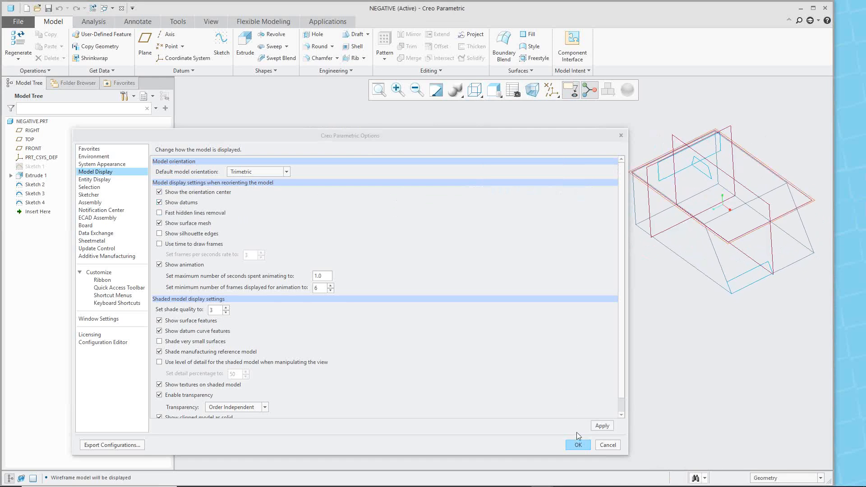
pyautogui.click(605, 427)
pyautogui.moveTo(767, 170); pyautogui.dragTo(767, 116, button='middle')
pyautogui.moveTo(766, 128)
pyautogui.mouseDown(button='middle')
pyautogui.moveTo(774, 159)
pyautogui.moveTo(798, 138)
pyautogui.moveTo(736, 139)
pyautogui.moveTo(777, 132)
pyautogui.moveTo(794, 116)
pyautogui.moveTo(762, 141)
pyautogui.moveTo(762, 153)
pyautogui.mouseUp(button='middle')
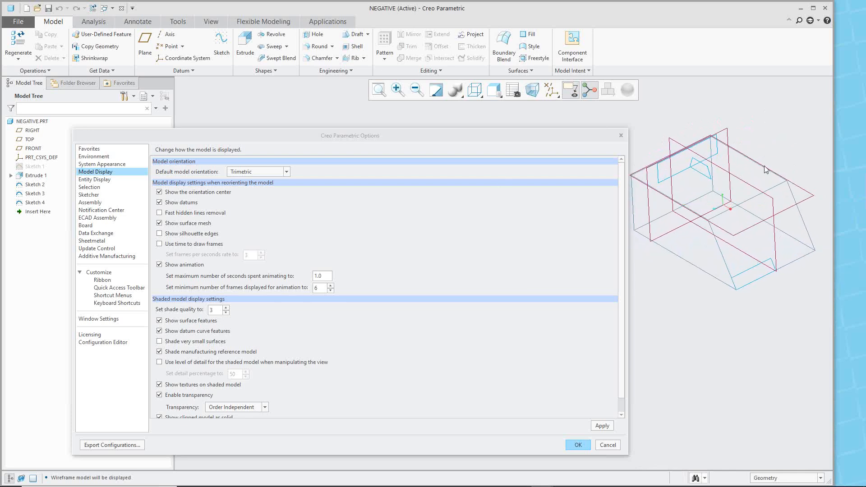
pyautogui.moveTo(742, 309)
pyautogui.mouseDown(button='middle')
pyautogui.moveTo(729, 216)
pyautogui.moveTo(707, 332)
pyautogui.mouseUp(button='middle')
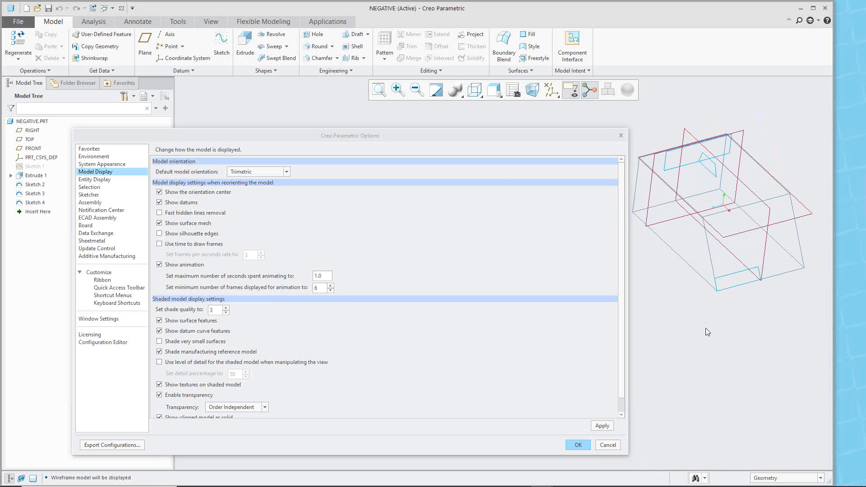
pyautogui.moveTo(760, 272)
pyautogui.mouseDown(button='middle')
pyautogui.moveTo(771, 141)
pyautogui.moveTo(784, 137)
pyautogui.mouseUp(button='middle')
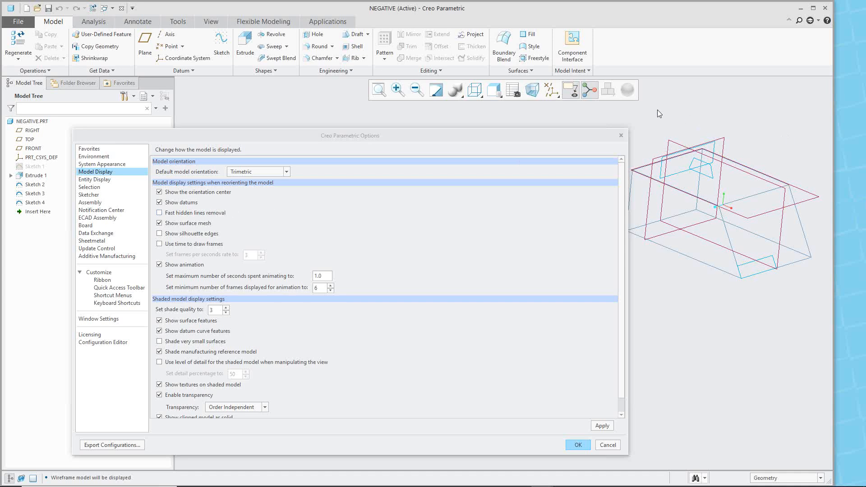
# Accept the option changes and save them to config.pro in the PTCU folder
pyautogui.click(577, 444)
pyautogui.click(426, 289)
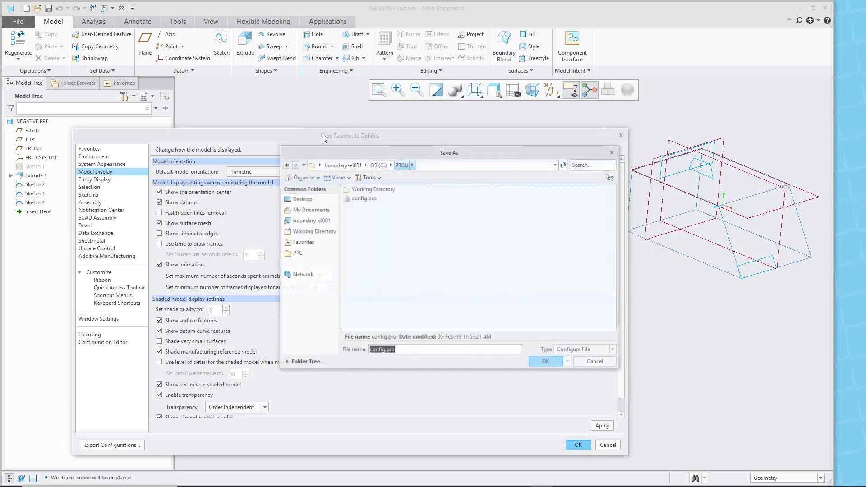
pyautogui.click(363, 199)
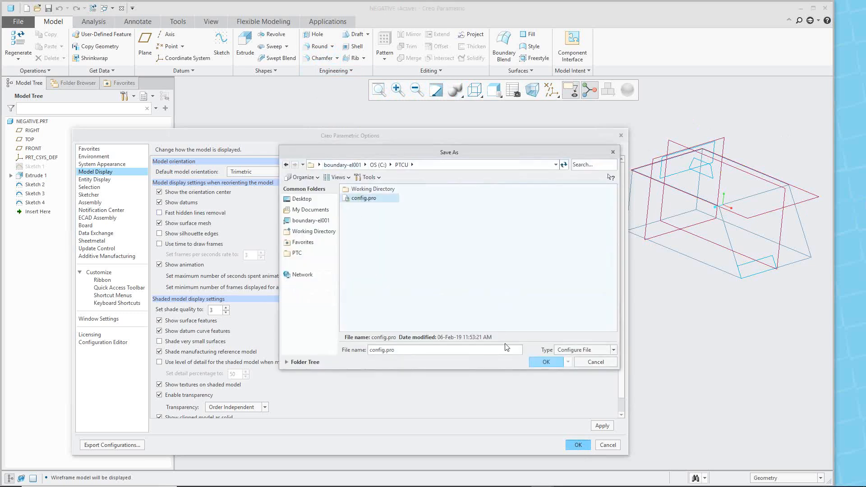
pyautogui.click(547, 363)
# Start an Extrude and sketch a circle about 3.24 in diameter on the block's top plane
pyautogui.scroll(-3, 773, 125)
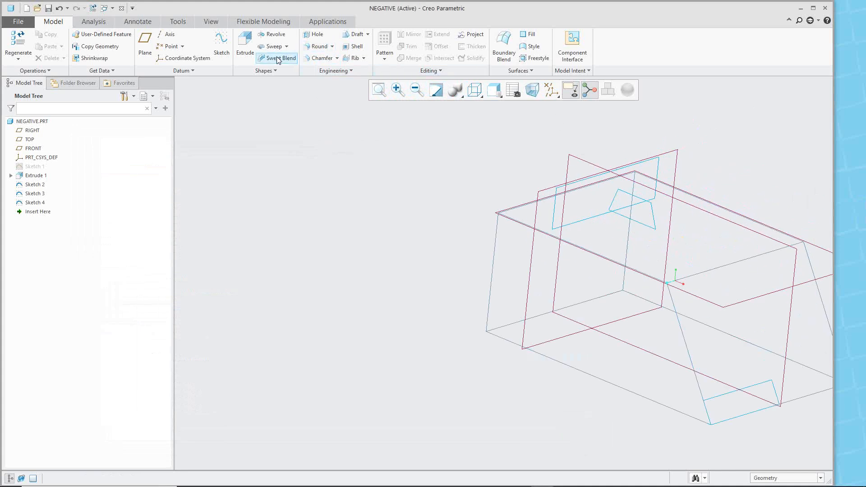
pyautogui.click(245, 42)
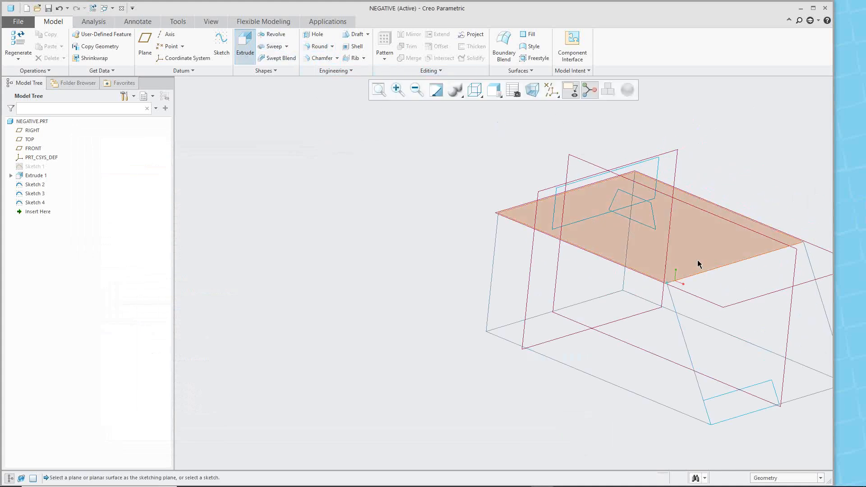
pyautogui.click(618, 143)
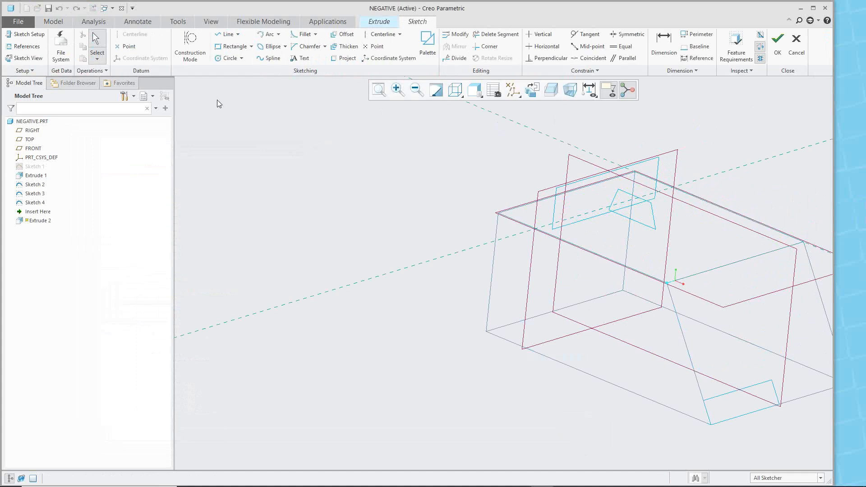
pyautogui.click(230, 57)
pyautogui.click(690, 243)
pyautogui.click(692, 227)
pyautogui.middleClick(700, 206)
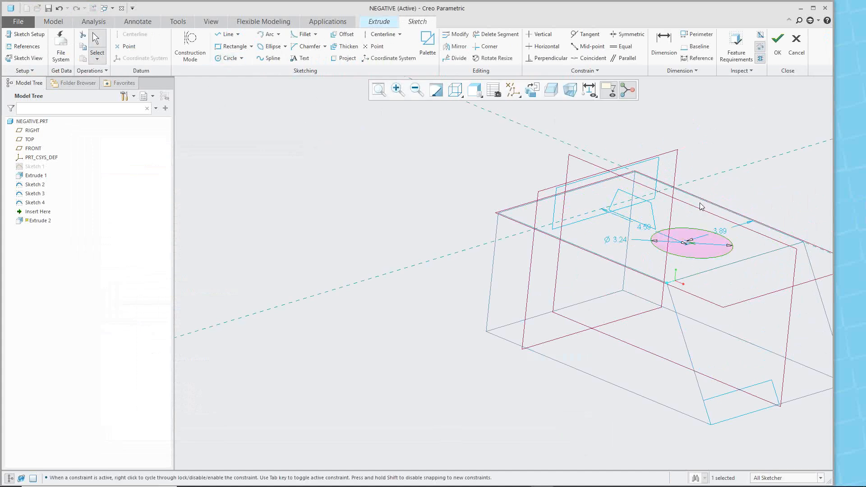
# Finish the circle sketch and extrude it 4.00 upward from the block's top
pyautogui.click(774, 49)
pyautogui.doubleClick(756, 109)
pyautogui.write('4')
pyautogui.press('Return')
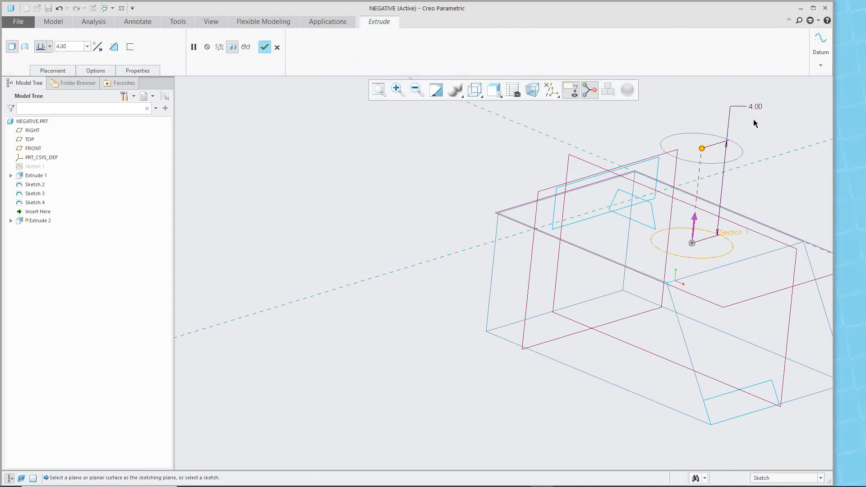
pyautogui.click(264, 47)
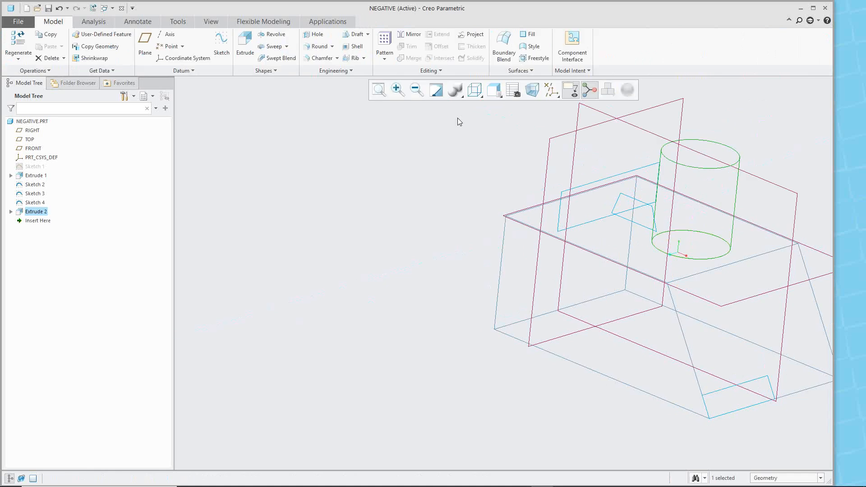
pyautogui.moveTo(775, 134); pyautogui.dragTo(773, 118, button='middle')
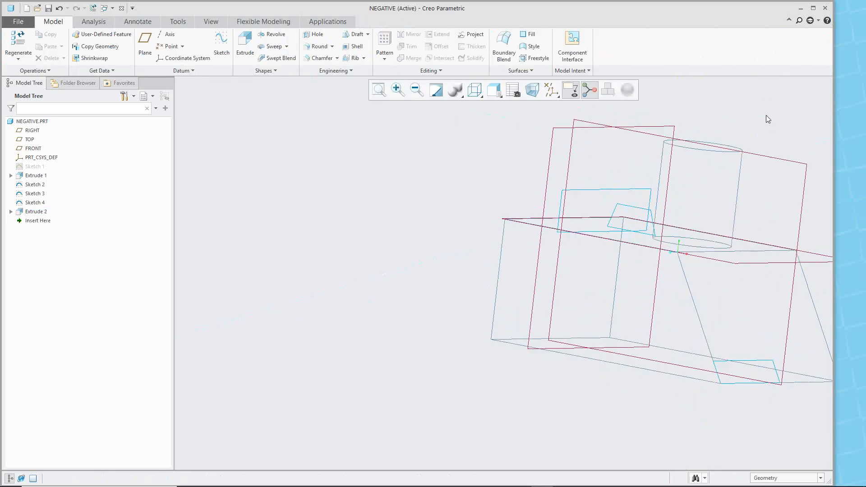
# Open the Model Display options and rotate the model beside the dialog to examine how the cylinder's sides are drawn during reorientation
pyautogui.click(18, 21)
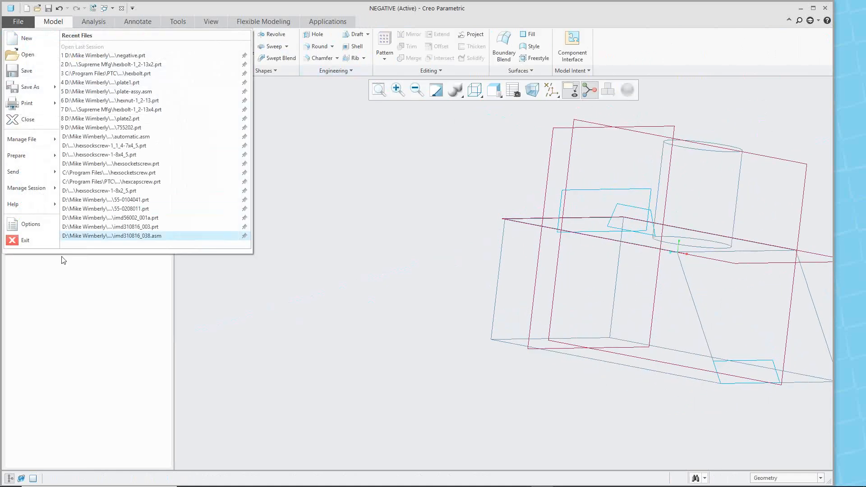
pyautogui.click(18, 219)
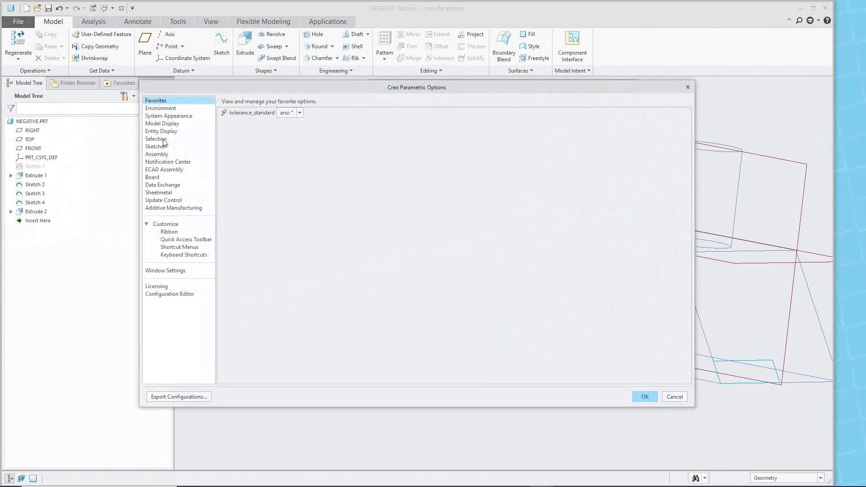
pyautogui.click(209, 127)
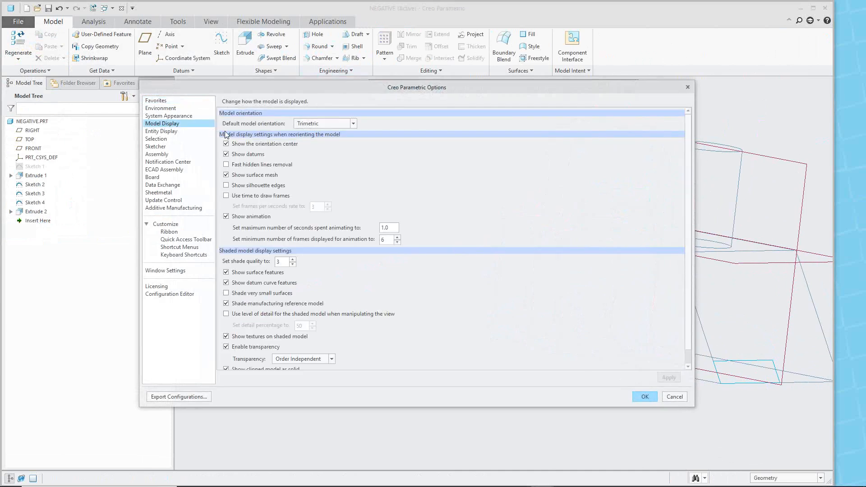
pyautogui.moveTo(560, 88); pyautogui.dragTo(445, 68)
pyautogui.scroll(1, 762, 176)
pyautogui.moveTo(765, 152); pyautogui.dragTo(721, 176, button='middle')
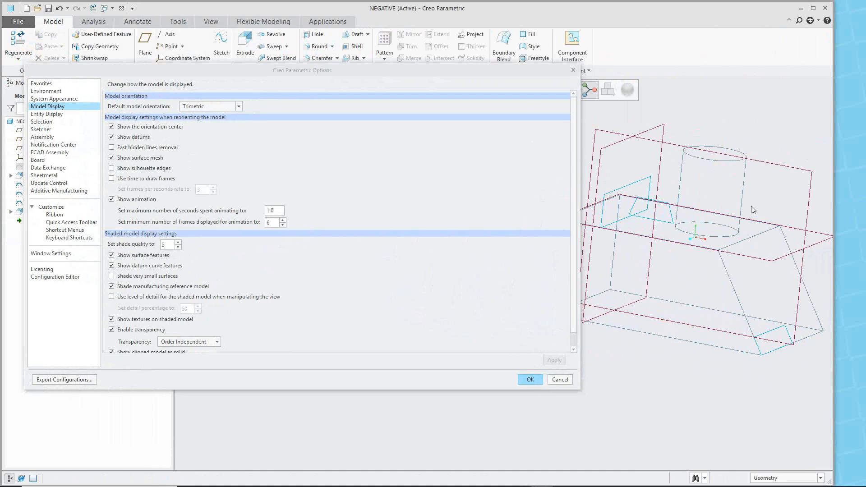
pyautogui.moveTo(770, 117)
pyautogui.mouseDown(button='middle')
pyautogui.moveTo(770, 107)
pyautogui.moveTo(775, 139)
pyautogui.moveTo(780, 124)
pyautogui.mouseUp(button='middle')
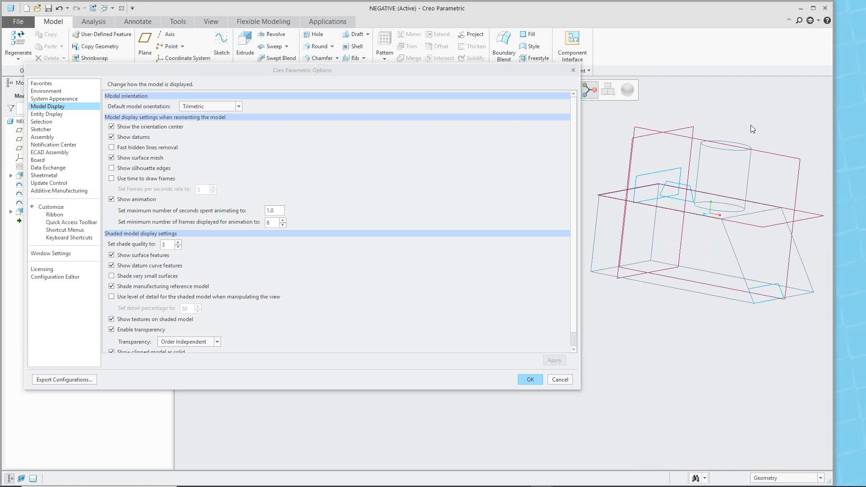
# Enable Show silhouette edges for reorienting the model, apply it, and check the effect by rotating the model
pyautogui.click(115, 169)
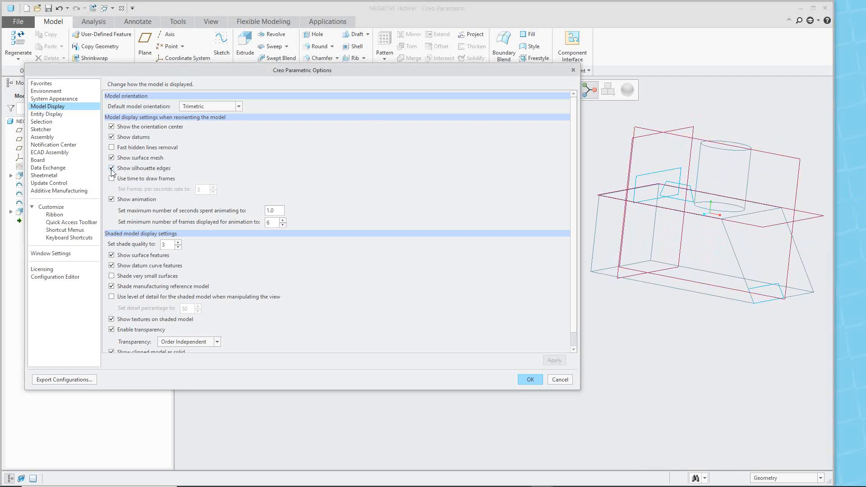
pyautogui.click(553, 360)
pyautogui.moveTo(778, 115)
pyautogui.mouseDown(button='middle')
pyautogui.moveTo(774, 126)
pyautogui.moveTo(779, 120)
pyautogui.moveTo(789, 137)
pyautogui.moveTo(785, 114)
pyautogui.moveTo(775, 130)
pyautogui.mouseUp(button='middle')
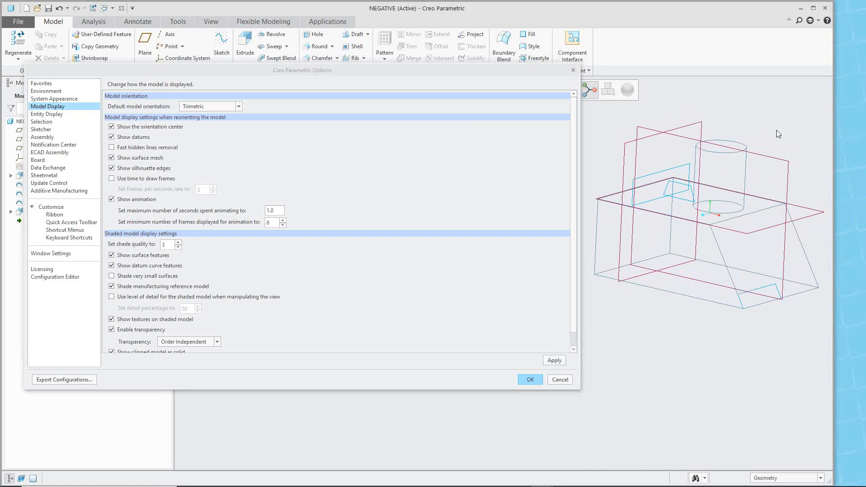
pyautogui.moveTo(772, 130)
pyautogui.mouseDown(button='middle')
pyautogui.moveTo(761, 141)
pyautogui.moveTo(797, 115)
pyautogui.moveTo(771, 137)
pyautogui.moveTo(783, 145)
pyautogui.moveTo(789, 124)
pyautogui.moveTo(760, 127)
pyautogui.mouseUp(button='middle')
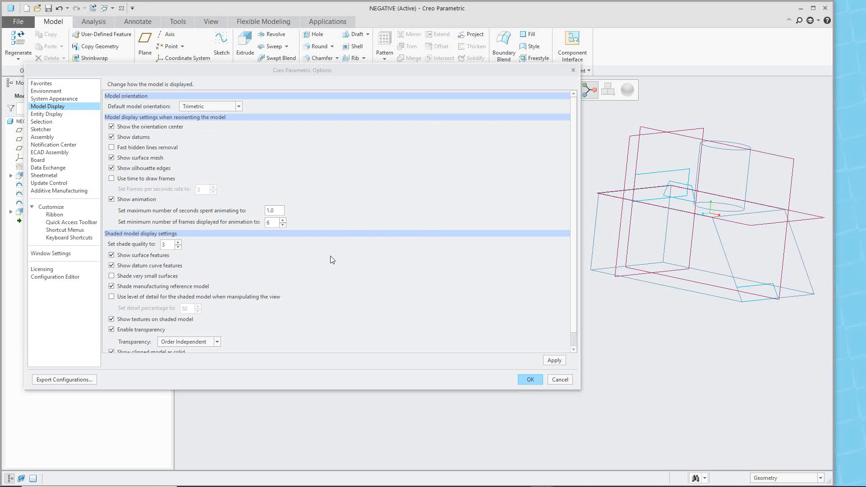
pyautogui.scroll(-1, 329, 259)
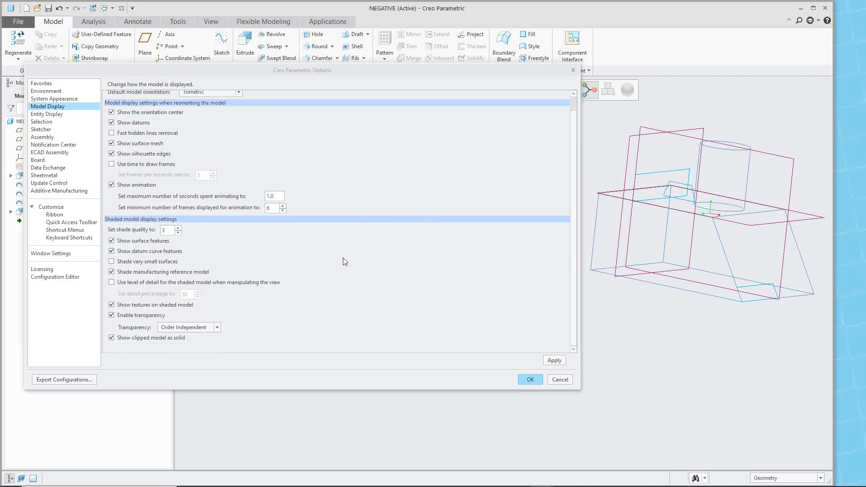
pyautogui.press('Return')
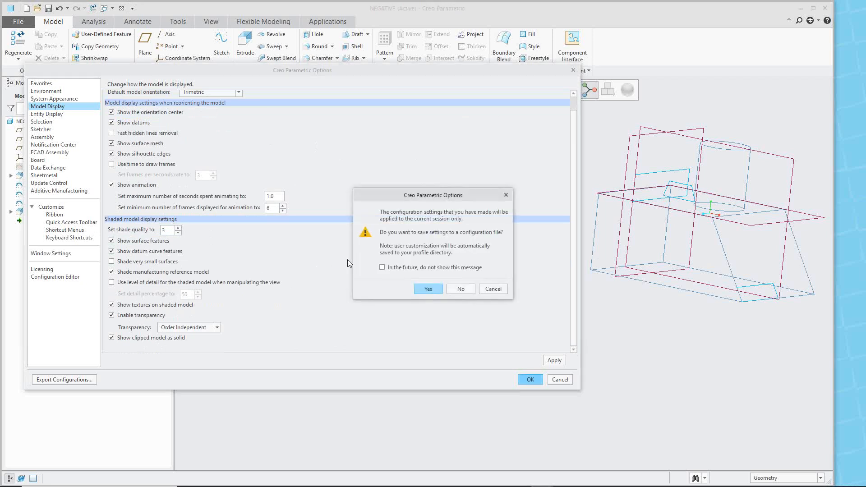
pyautogui.click(486, 289)
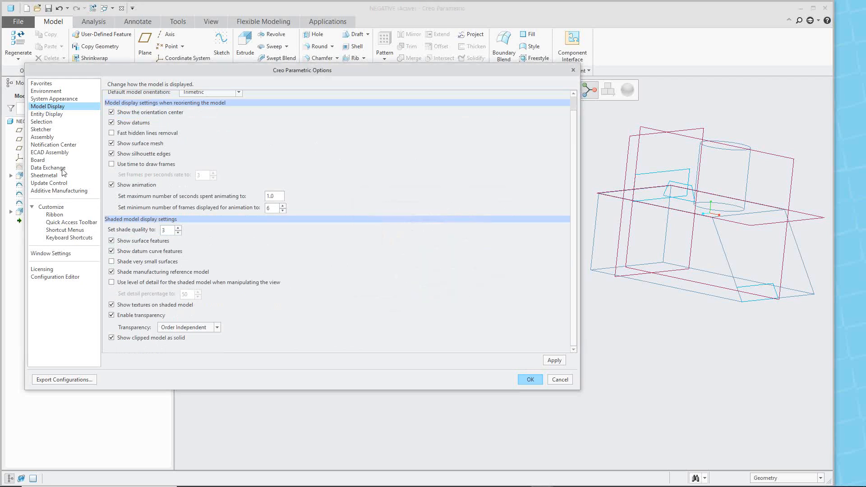
# Review the Entity Display options for geometry, datums, dimensions and annotations
pyautogui.click(60, 115)
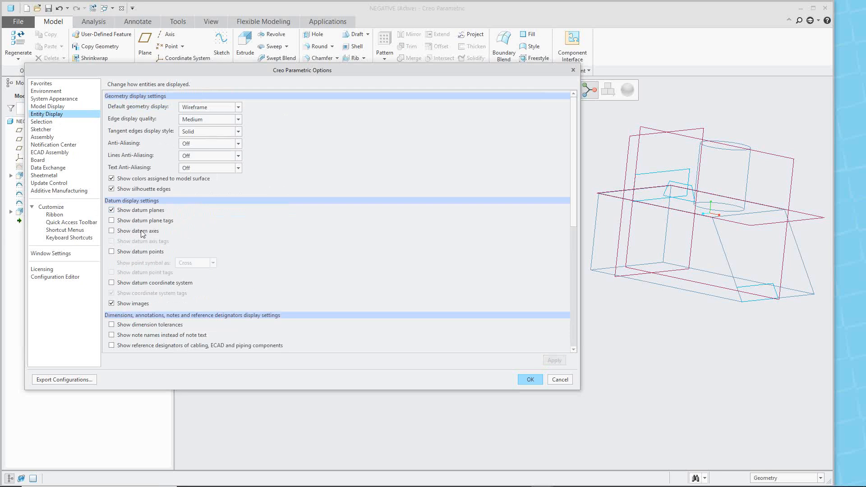
pyautogui.moveTo(508, 70)
pyautogui.mouseDown()
pyautogui.moveTo(432, 80)
pyautogui.moveTo(503, 70)
pyautogui.mouseUp()
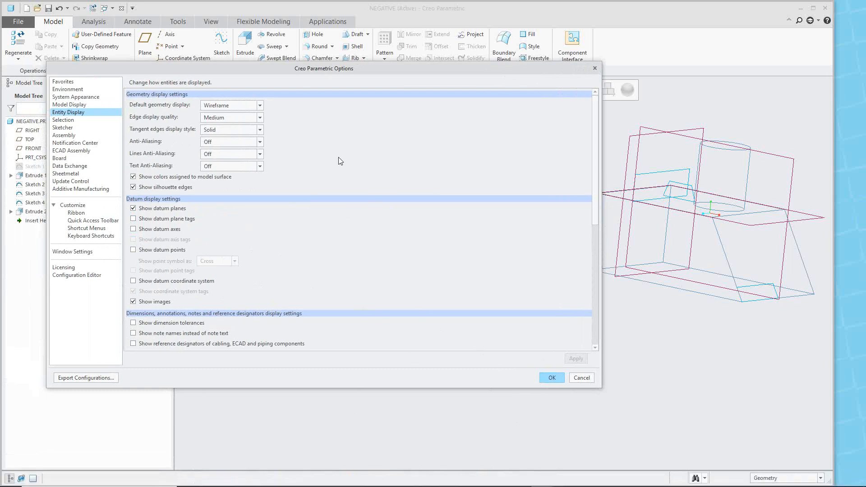
pyautogui.scroll(-1, 395, 267)
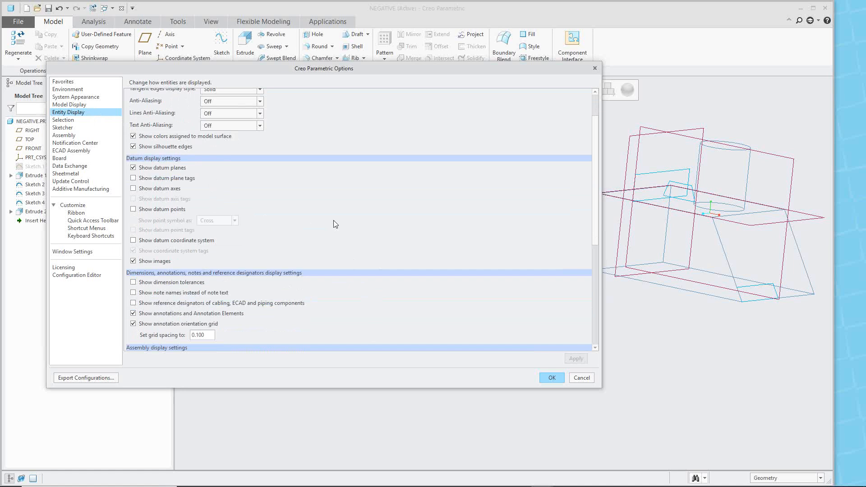
# Add Intent Chain, Intent Surface and Intent Datum Curve to My Filter and set it as the default selection filter
pyautogui.click(65, 121)
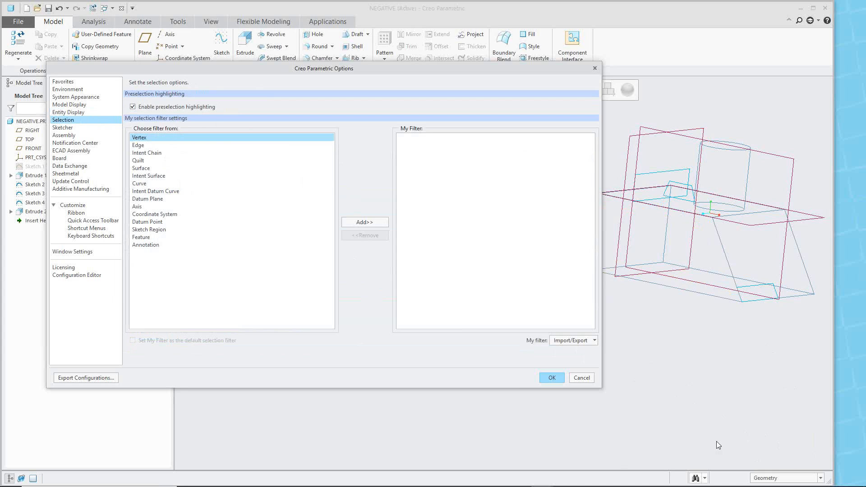
pyautogui.click(141, 153)
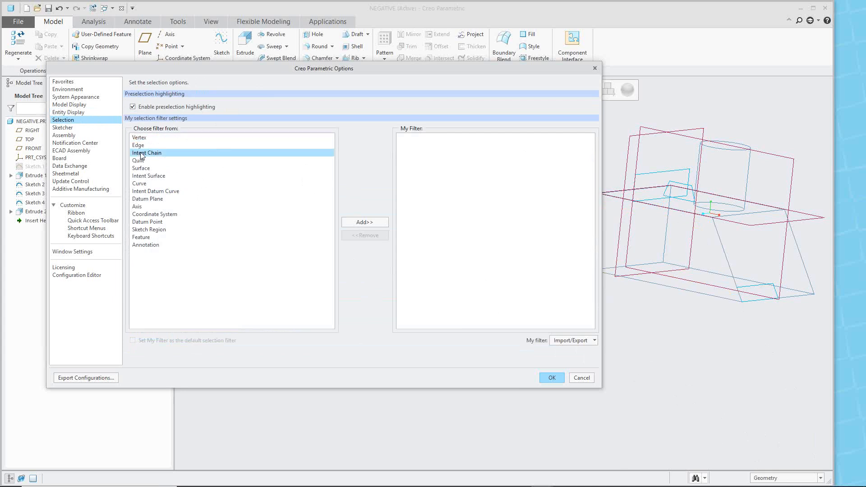
pyautogui.click(358, 223)
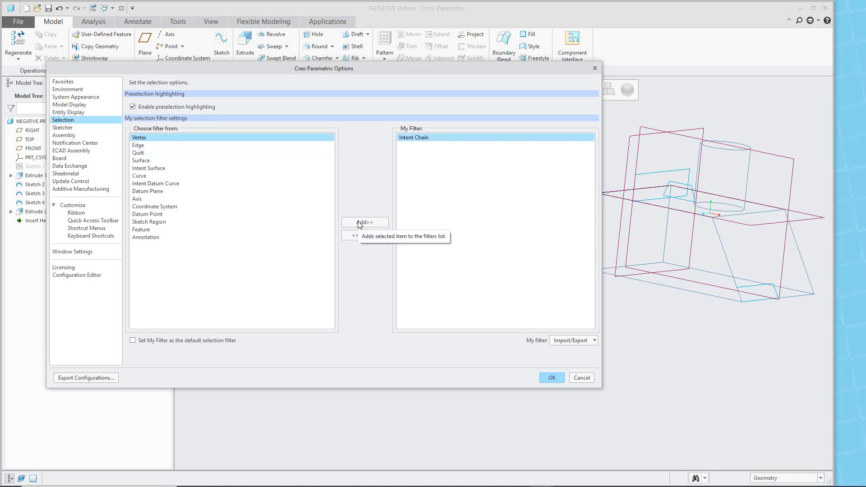
pyautogui.click(162, 168)
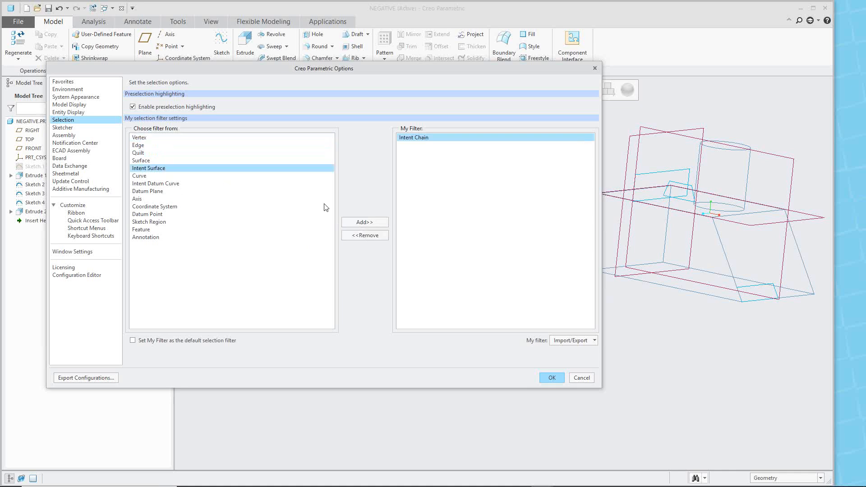
pyautogui.click(361, 224)
pyautogui.click(167, 176)
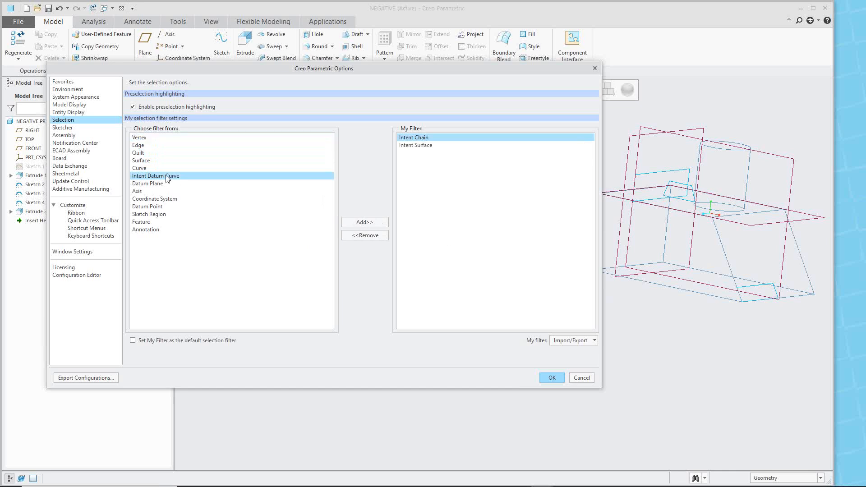
pyautogui.click(370, 222)
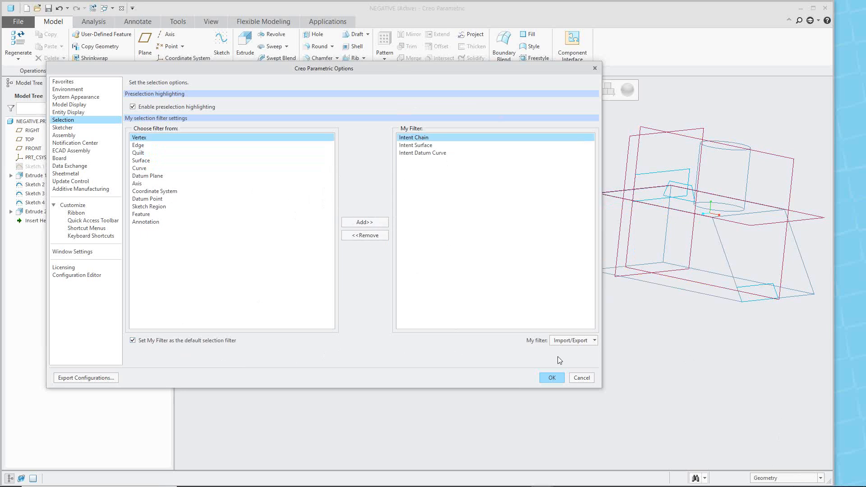
# Accept the selection filter options and save them to the existing config.pro in the PTCU folder
pyautogui.click(551, 379)
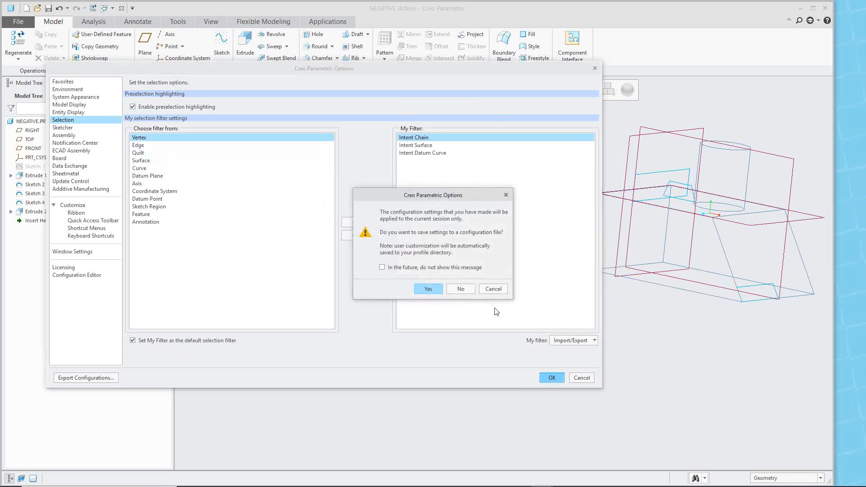
pyautogui.click(429, 288)
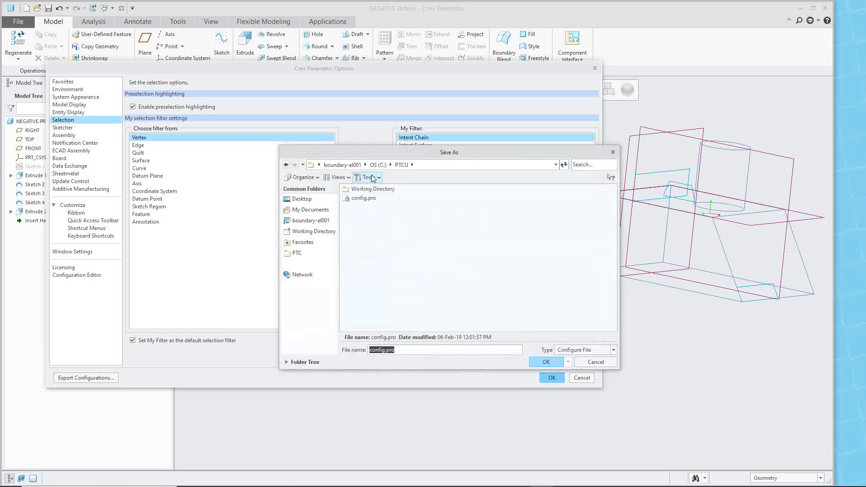
pyautogui.click(371, 201)
pyautogui.click(546, 362)
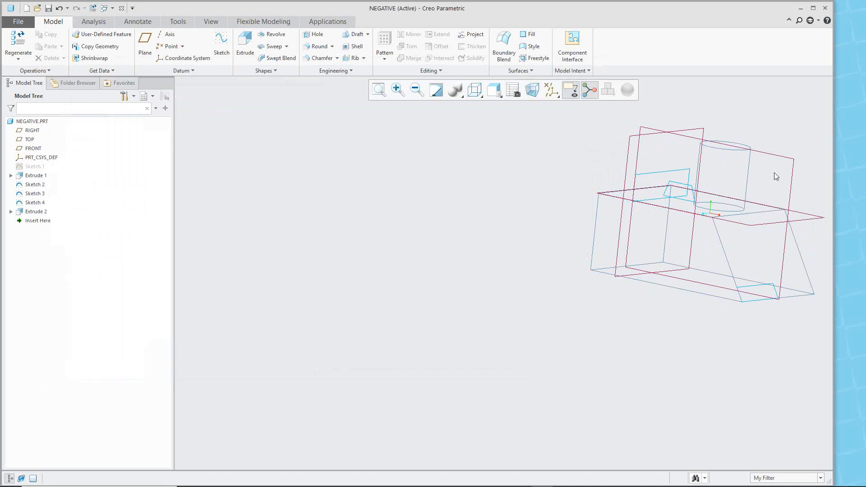
# Switch the active selection filter to Geometry and back to My Filter
pyautogui.scroll(-3, 810, 184)
pyautogui.scroll(2, 766, 190)
pyautogui.scroll(-2, 785, 198)
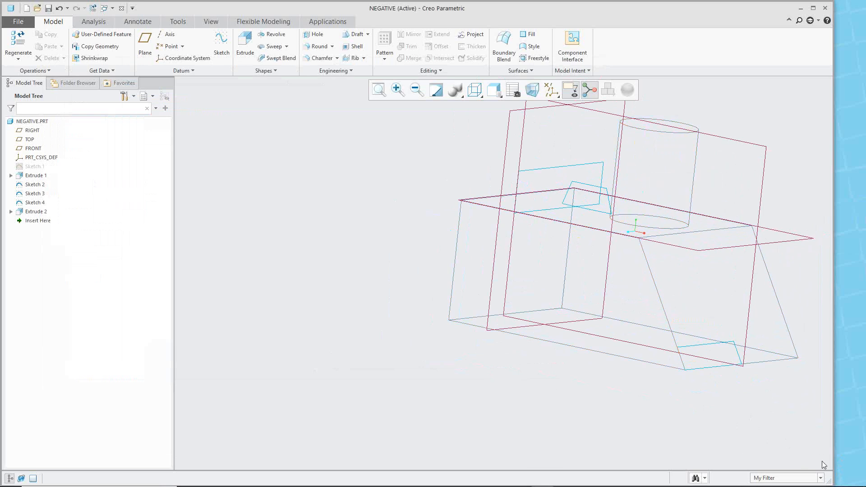
pyautogui.click(822, 478)
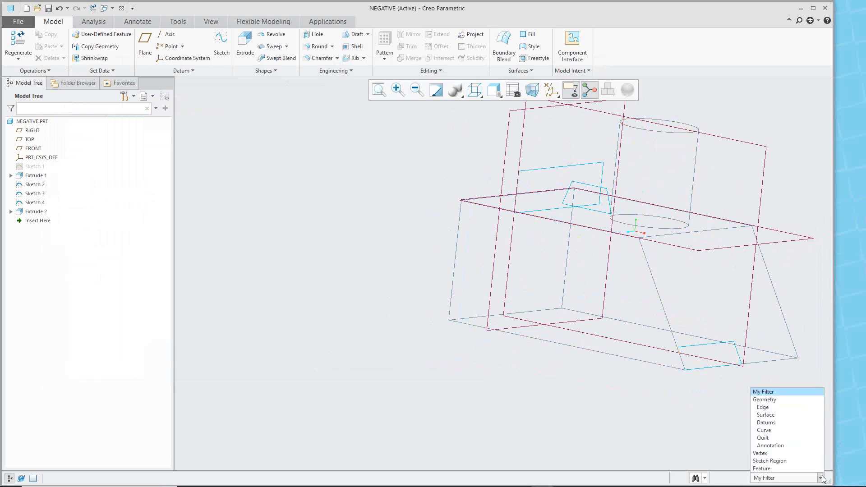
pyautogui.click(778, 399)
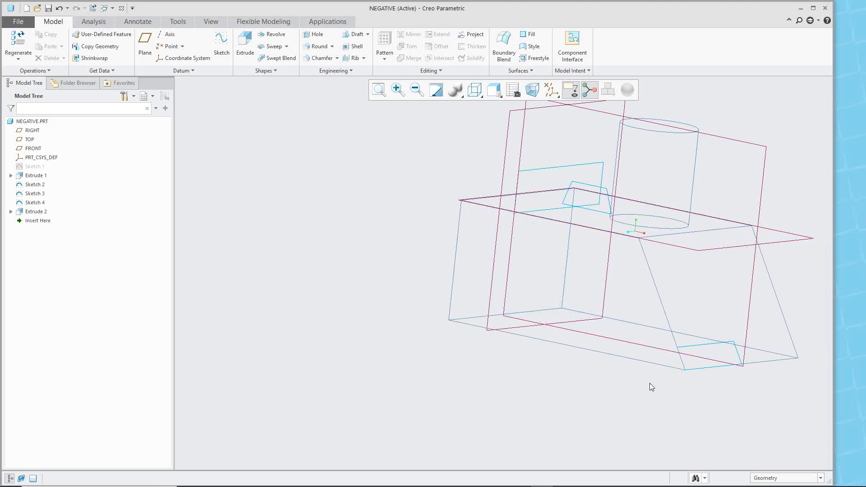
pyautogui.click(820, 478)
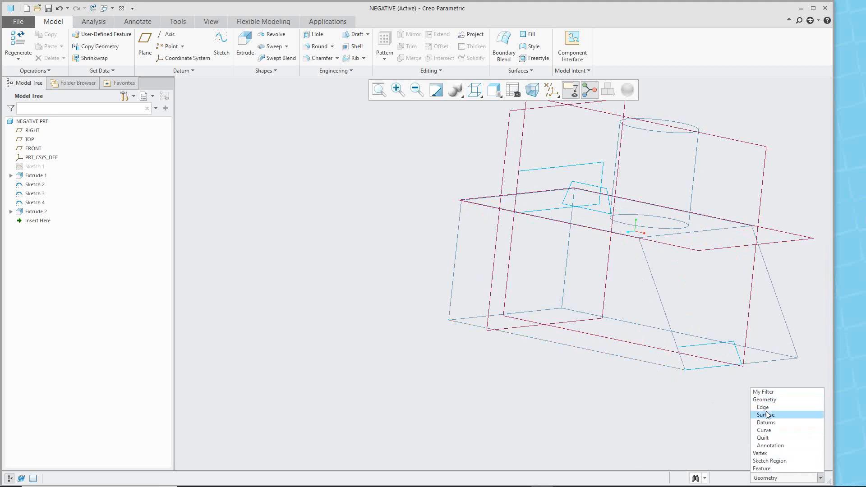
pyautogui.click(760, 394)
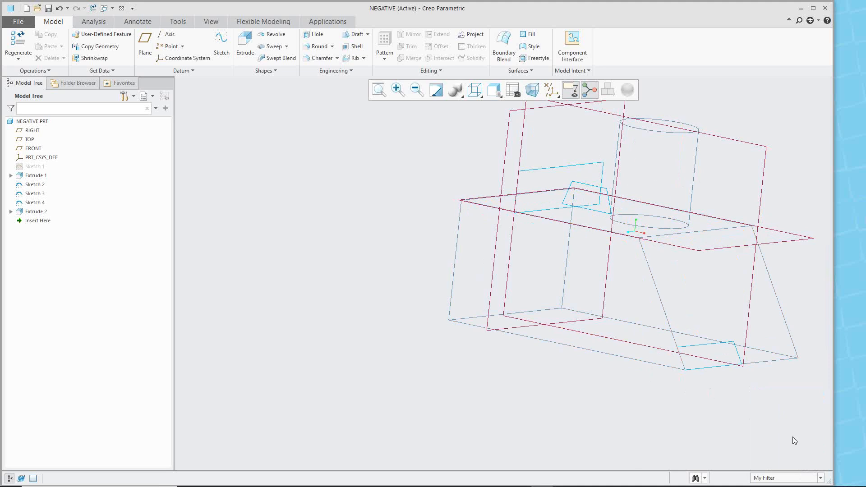
# Reopen the Selection options and turn off Set My Filter as the default selection filter
pyautogui.click(18, 22)
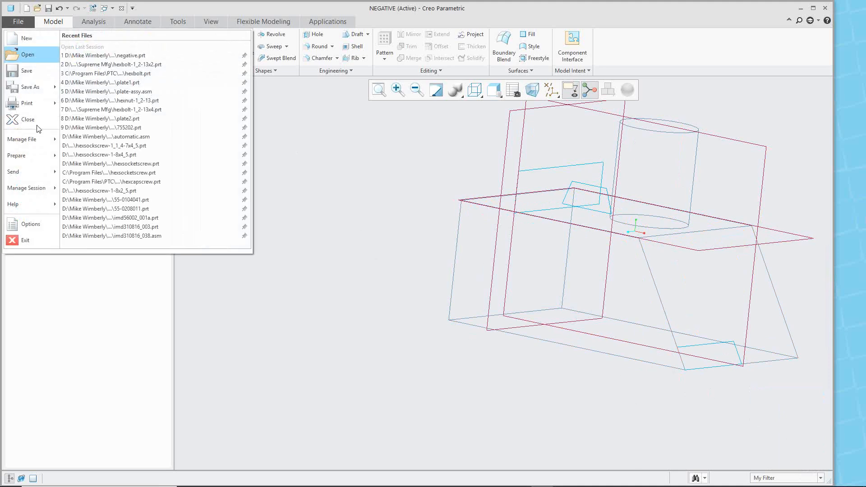
pyautogui.click(39, 224)
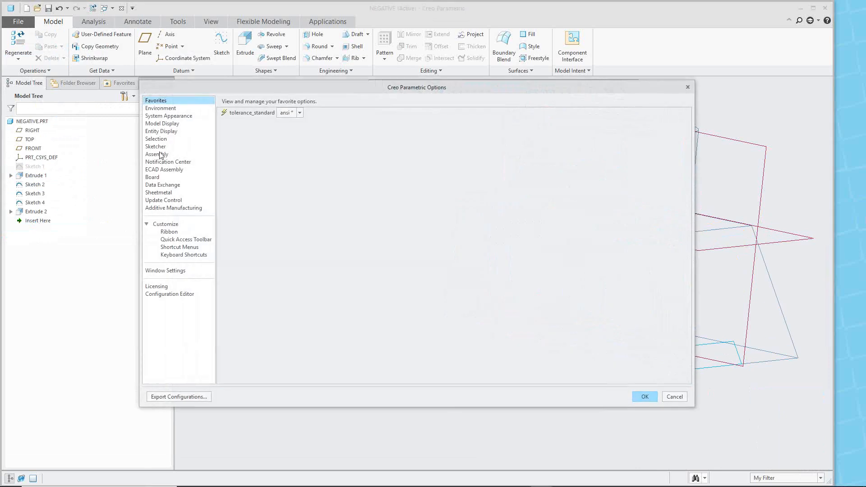
pyautogui.click(161, 131)
pyautogui.click(161, 139)
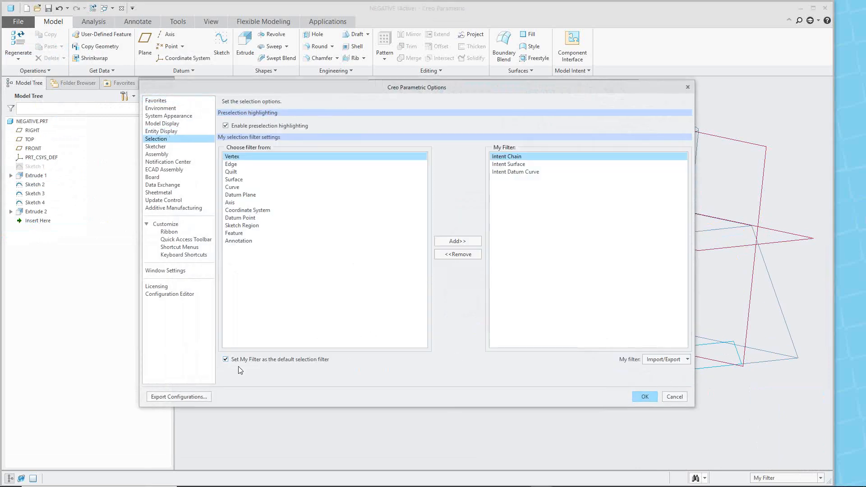
pyautogui.click(226, 359)
# Review the Sketcher options, from object display and constraint assumptions through accuracy, dimension locking, grid, startup and line thickness
pyautogui.click(152, 147)
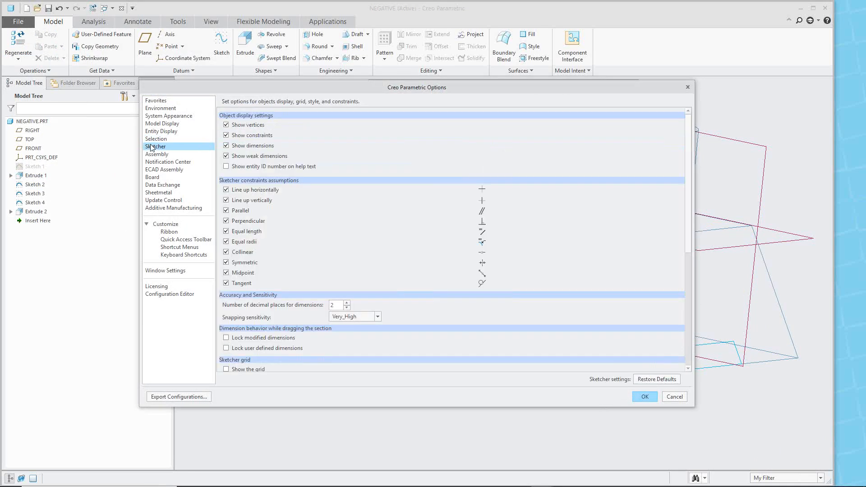
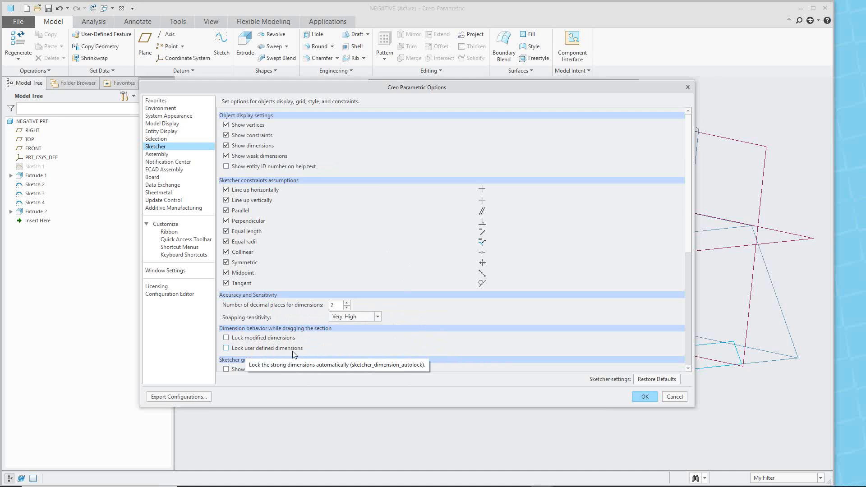
pyautogui.scroll(-2, 397, 330)
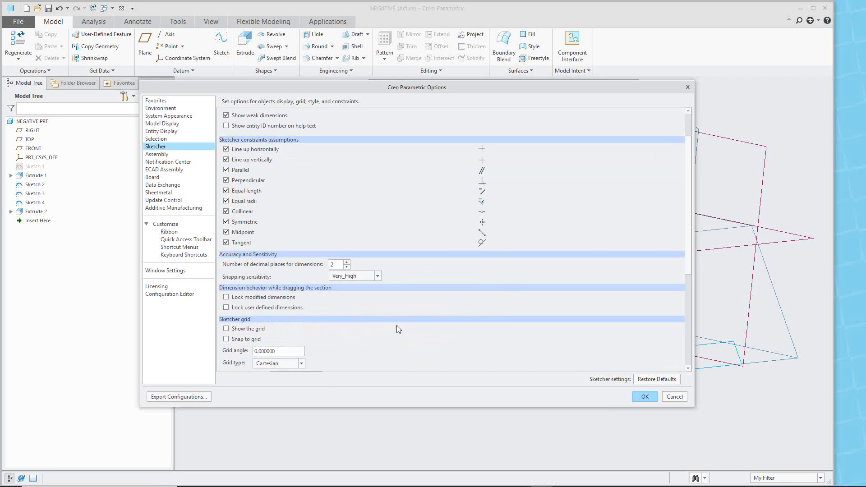
pyautogui.scroll(-2, 393, 311)
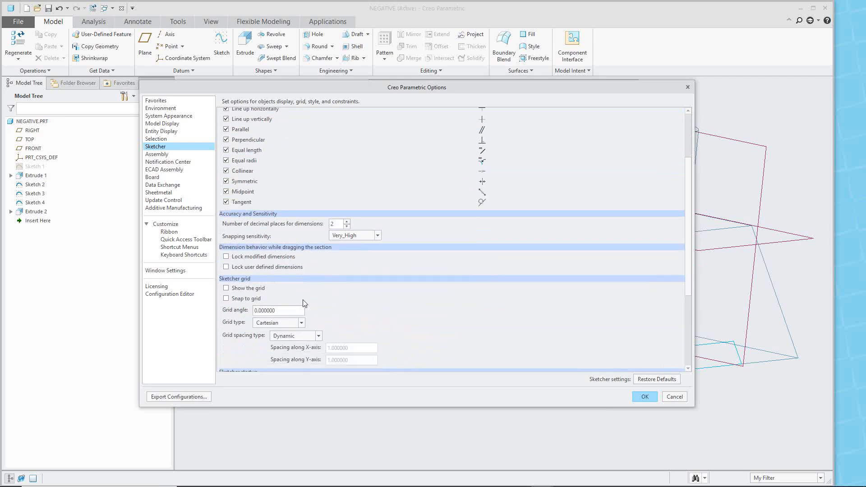
pyautogui.scroll(-2, 456, 300)
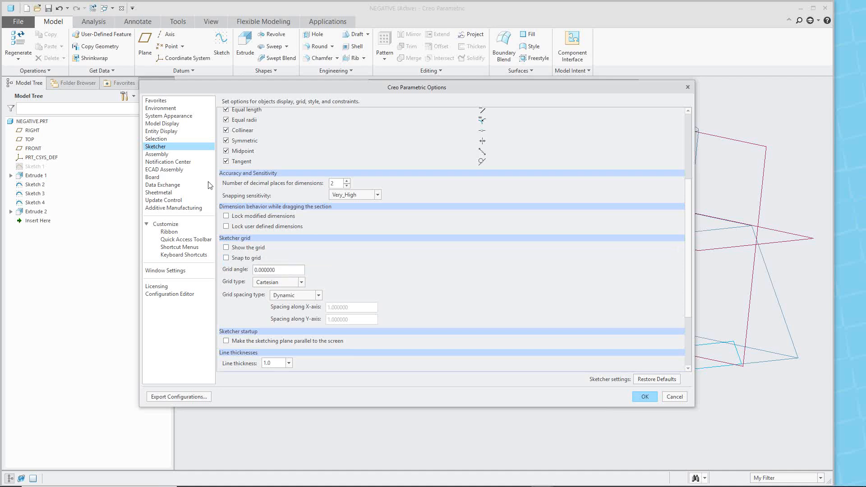
# Review the Assembly options for reference control, component retrieval, constraint redefinition, placement interfaces, automatic placement and component dragging
pyautogui.click(160, 153)
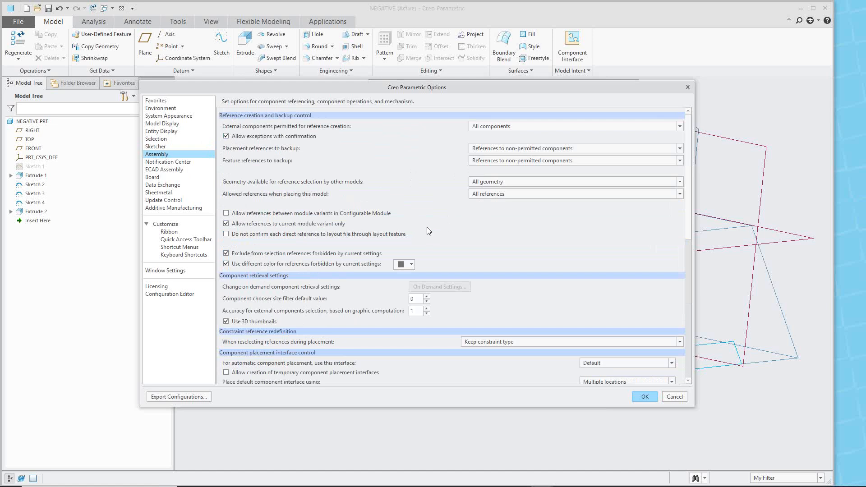
pyautogui.scroll(-3, 408, 224)
pyautogui.scroll(-3, 355, 251)
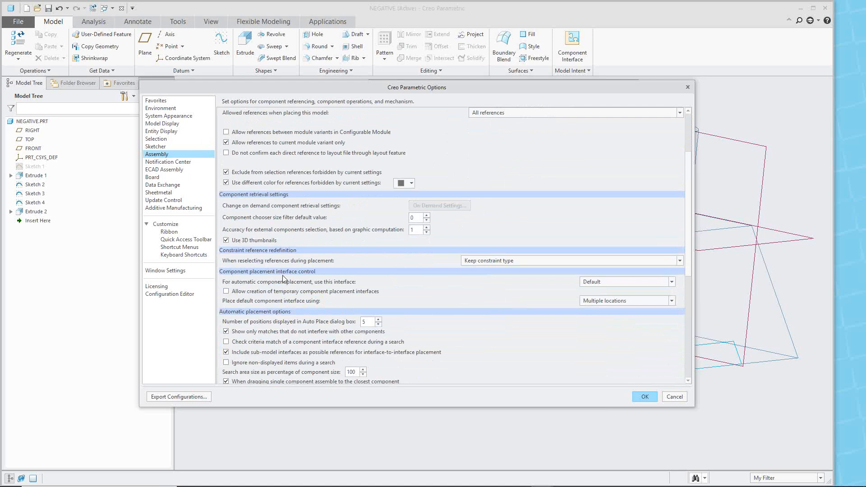
pyautogui.scroll(-3, 283, 276)
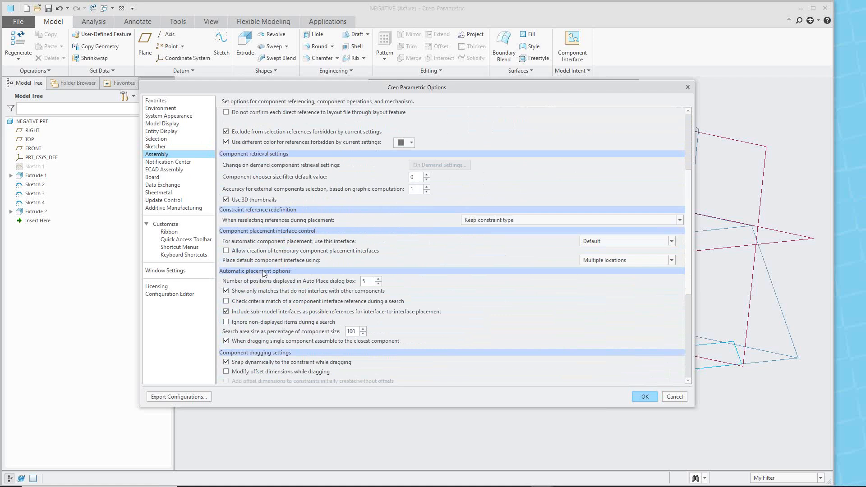
# Review the Notification Center options, including the notification levels offered for Circular references and Outdated mass properties
pyautogui.click(178, 163)
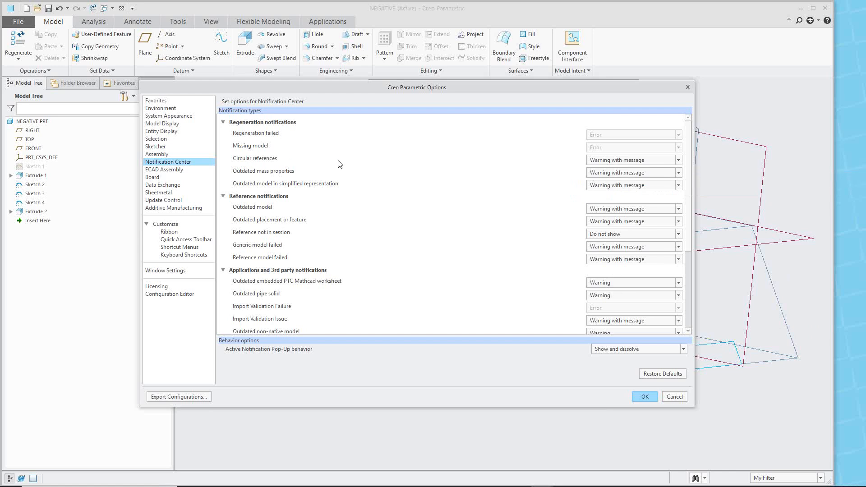
pyautogui.click(678, 161)
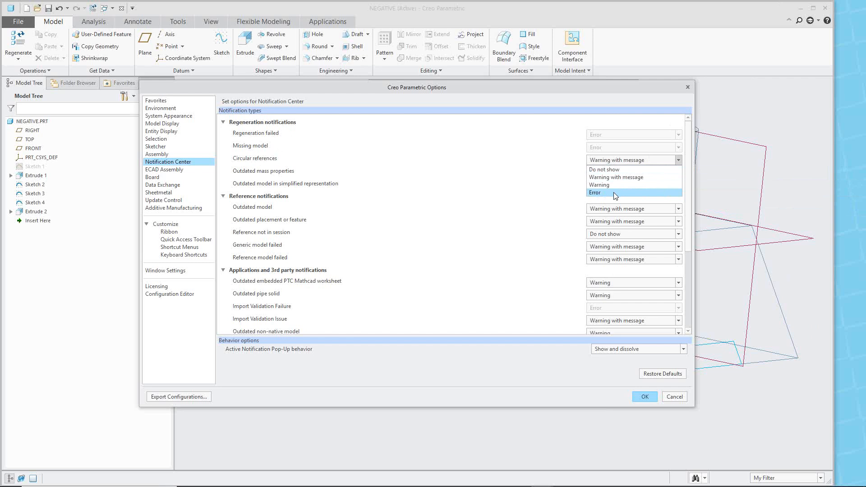
pyautogui.click(484, 171)
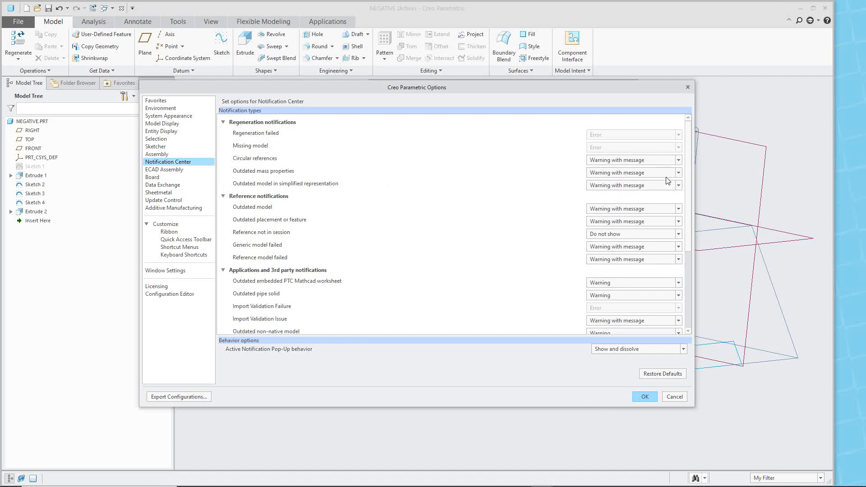
pyautogui.click(677, 173)
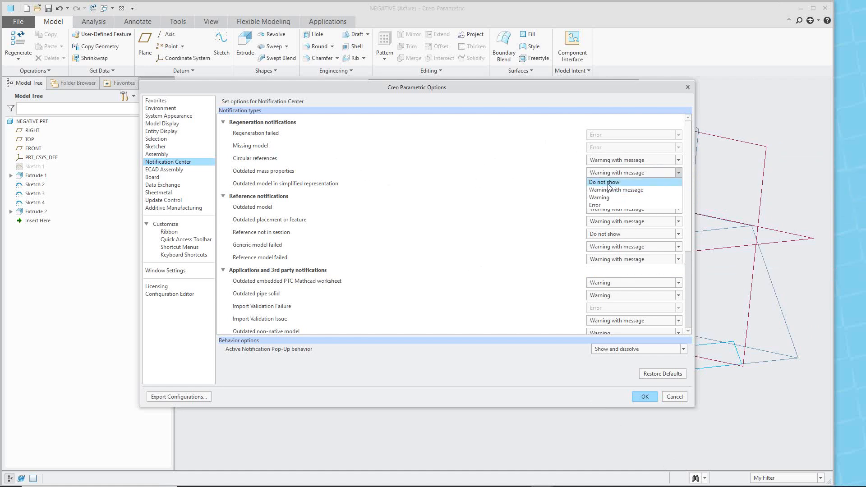
pyautogui.click(508, 203)
pyautogui.scroll(-1, 509, 205)
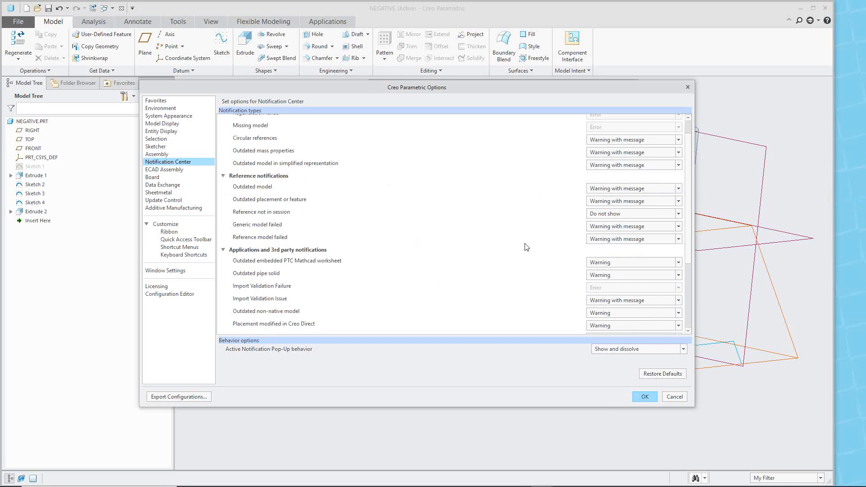
pyautogui.moveTo(688, 198); pyautogui.dragTo(681, 168)
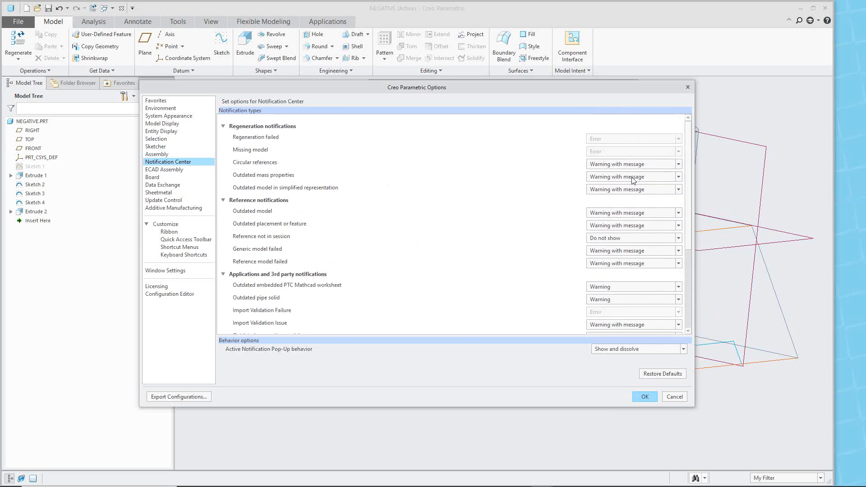
# Look through the ECAD Assembly, Board and Data Exchange option pages
pyautogui.click(172, 171)
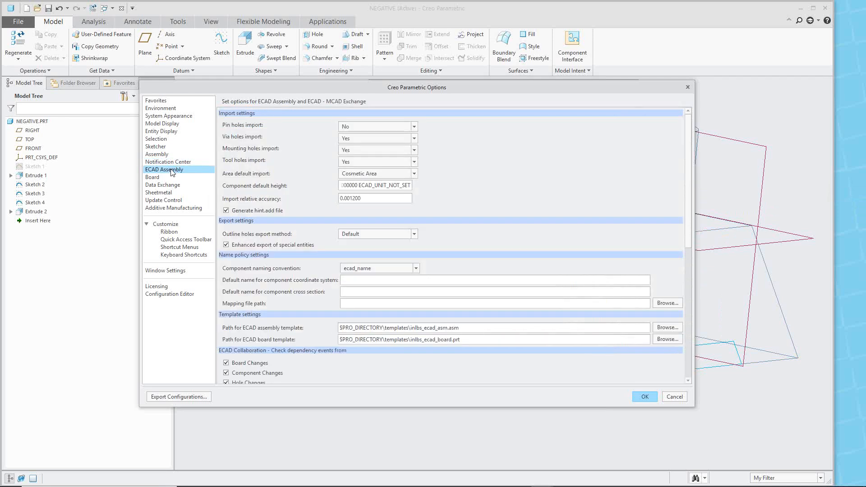
pyautogui.click(157, 177)
pyautogui.click(173, 187)
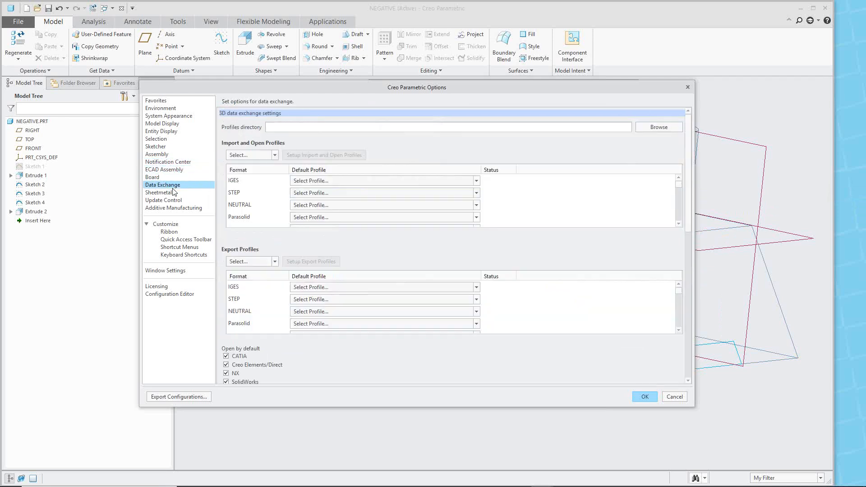
# Review the Board, Data Exchange, Sheetmetal, Update Control and Additive Manufacturing option pages
pyautogui.click(171, 177)
pyautogui.click(175, 185)
pyautogui.click(174, 196)
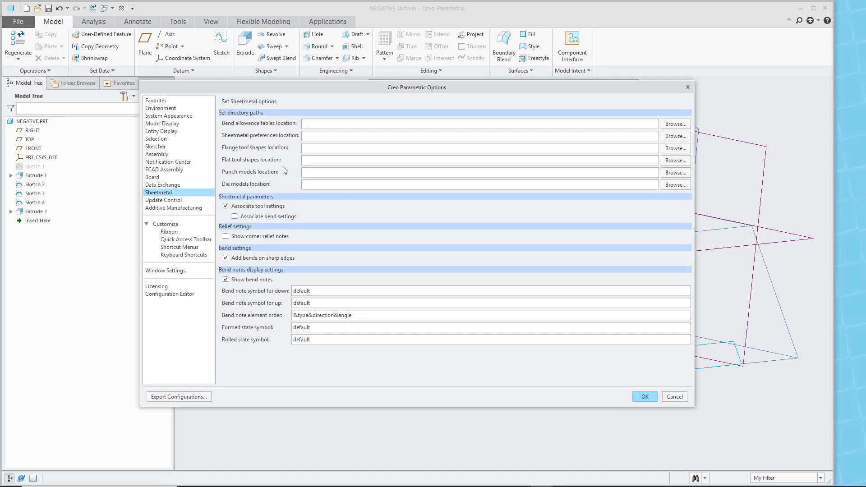
pyautogui.click(179, 202)
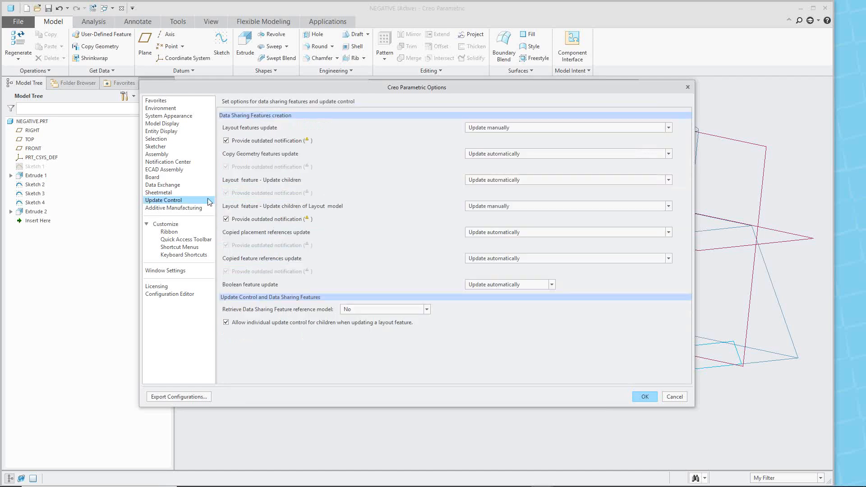
pyautogui.click(196, 209)
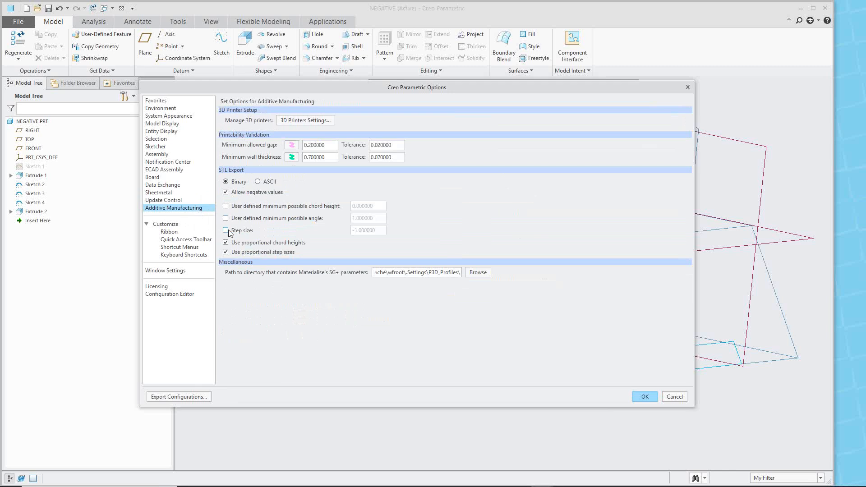
# Review the Window Settings options, including the navigation tabs placement choices, and move the options dialog lower to uncover the graphics toolbar
pyautogui.click(175, 274)
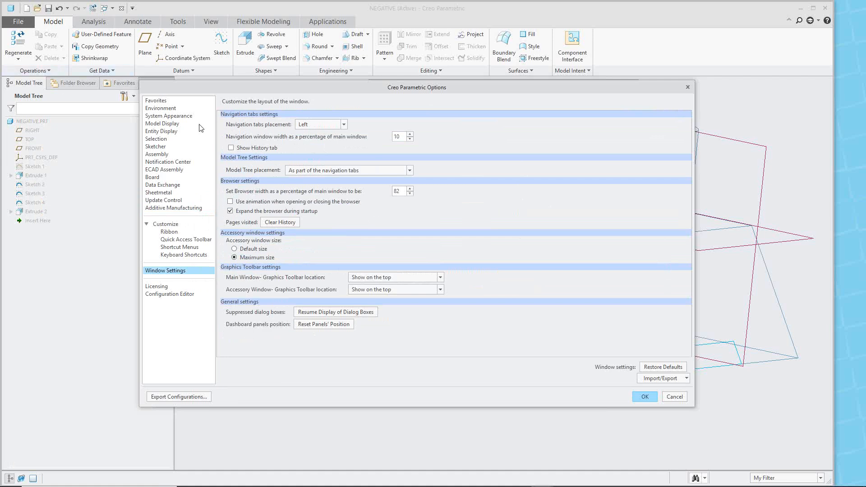
pyautogui.click(344, 125)
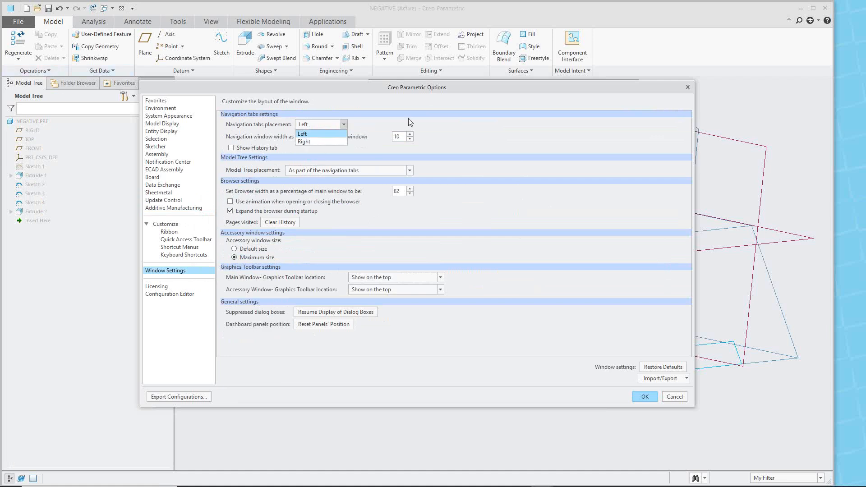
pyautogui.click(451, 130)
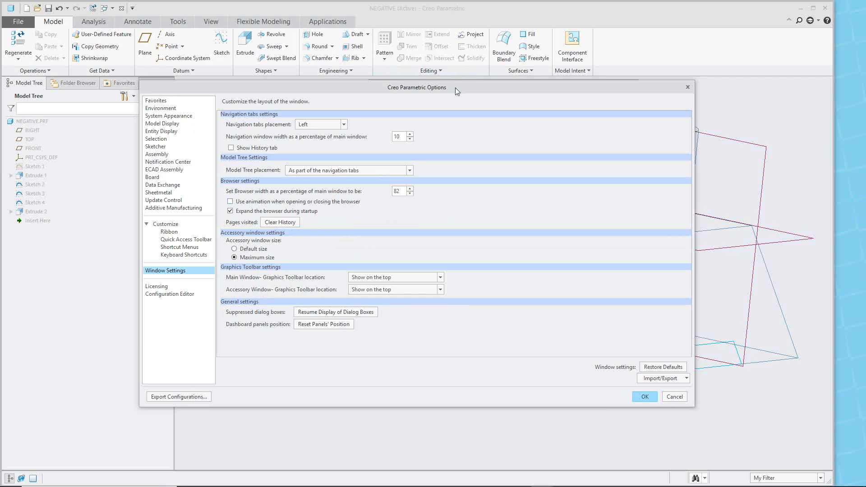
pyautogui.moveTo(455, 88); pyautogui.dragTo(460, 151)
pyautogui.moveTo(469, 149); pyautogui.dragTo(458, 111)
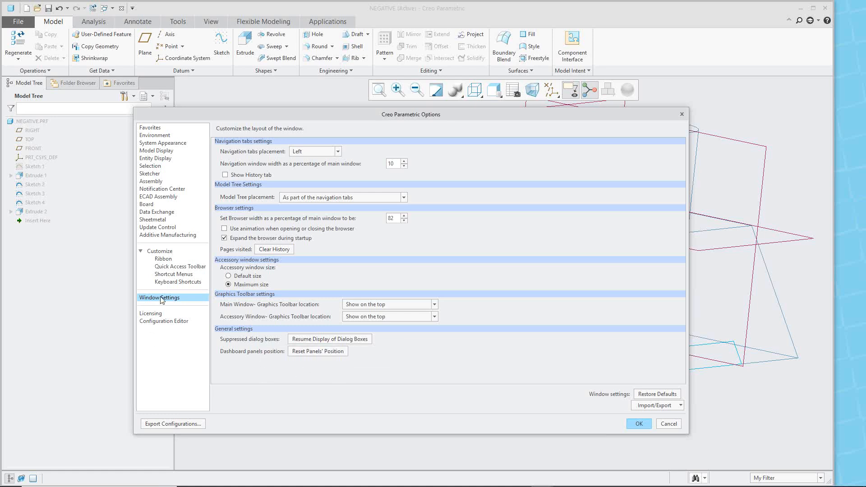
# Hide the Flexible Modeling tab in the Ribbon customization for the current mode
pyautogui.click(166, 260)
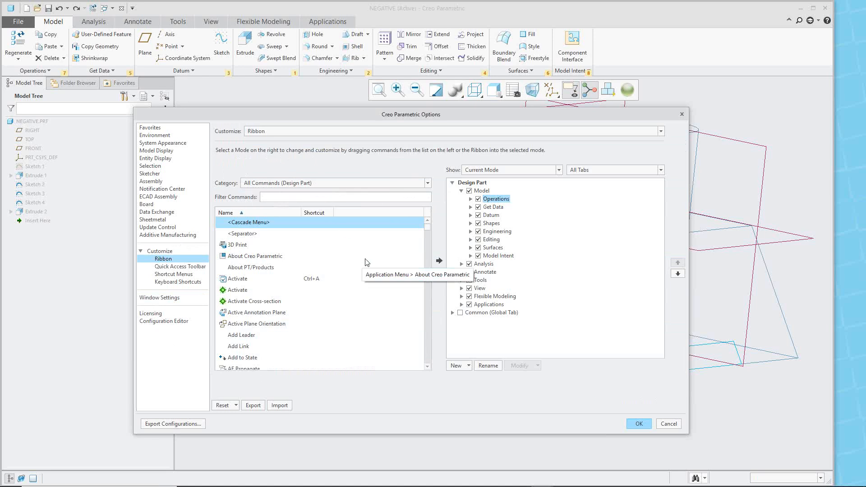
pyautogui.scroll(-15, 367, 259)
pyautogui.scroll(-20, 367, 258)
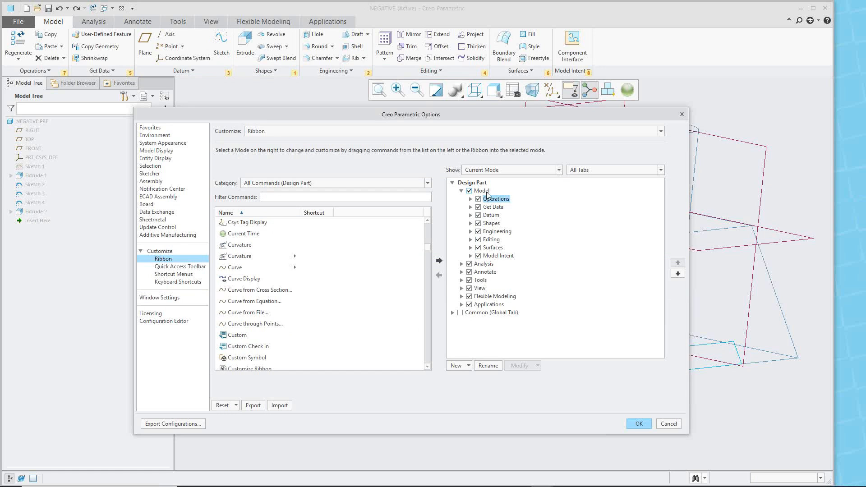
pyautogui.click(469, 297)
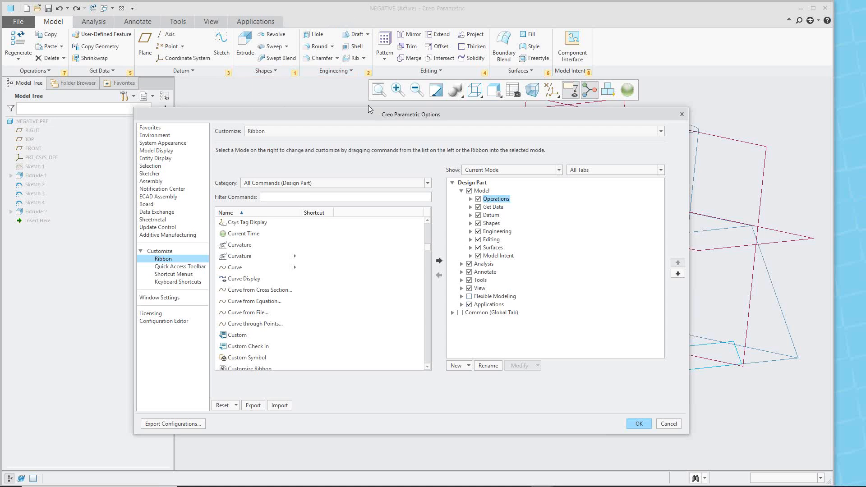
# Examine the groups in the ribbon's Model and Analysis tabs, including the commands under Operations and Regenerate
pyautogui.click(471, 198)
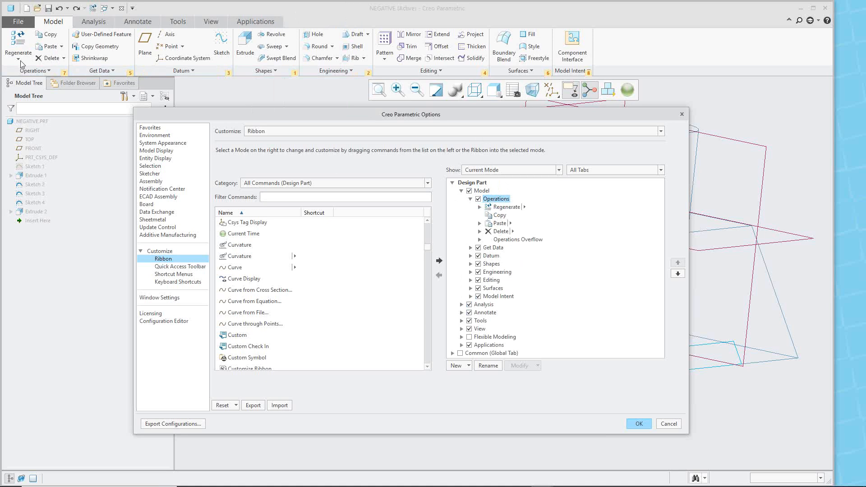
pyautogui.click(479, 207)
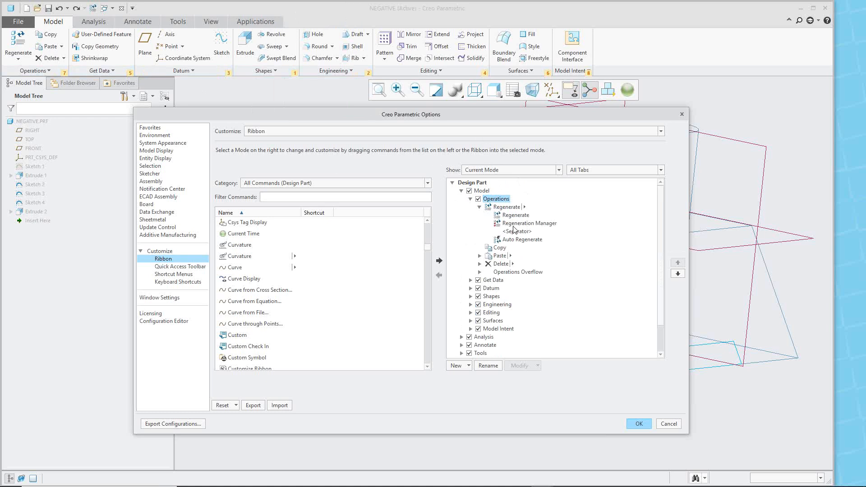
pyautogui.click(480, 207)
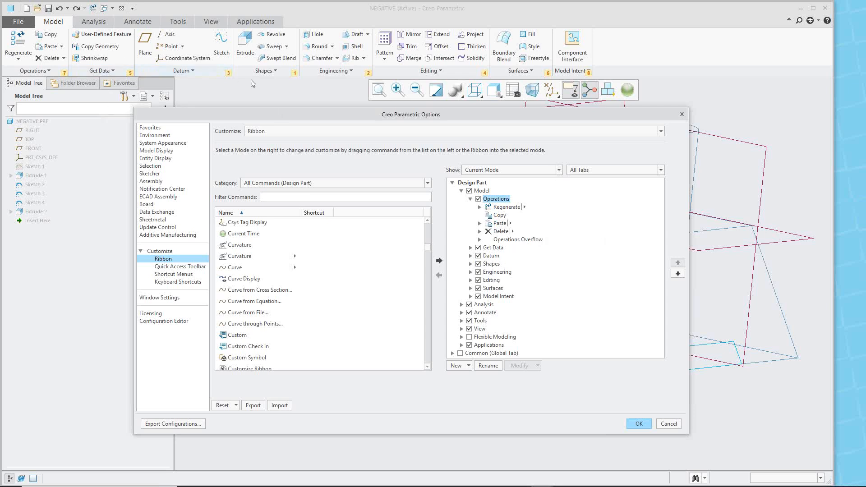
pyautogui.click(470, 198)
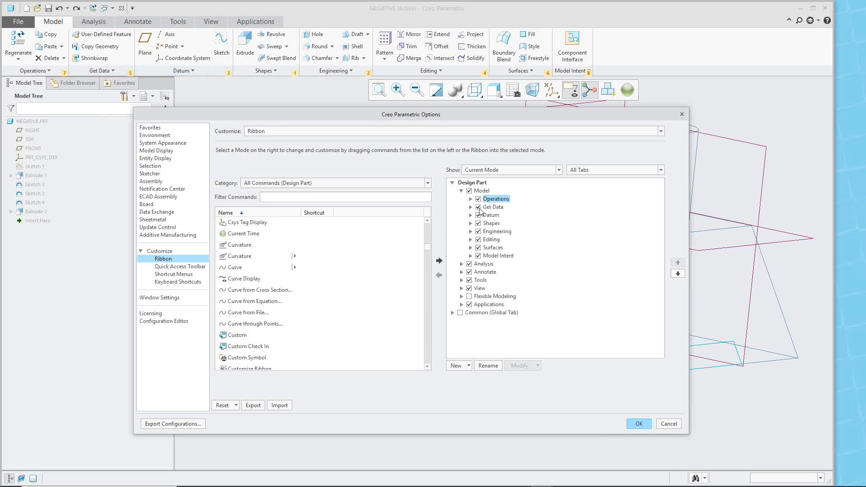
pyautogui.click(461, 264)
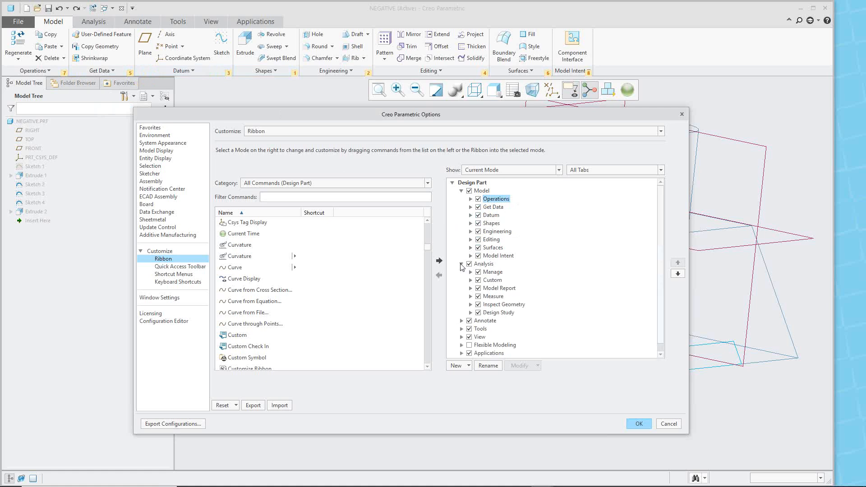
pyautogui.click(462, 264)
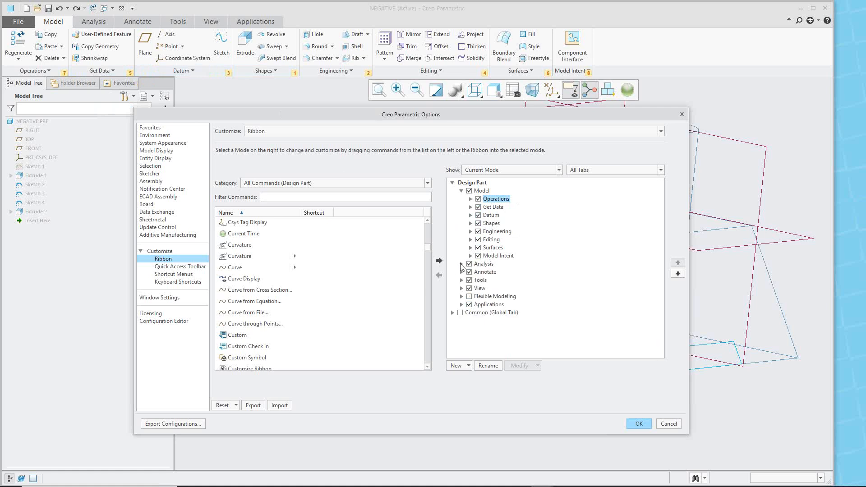
pyautogui.click(462, 191)
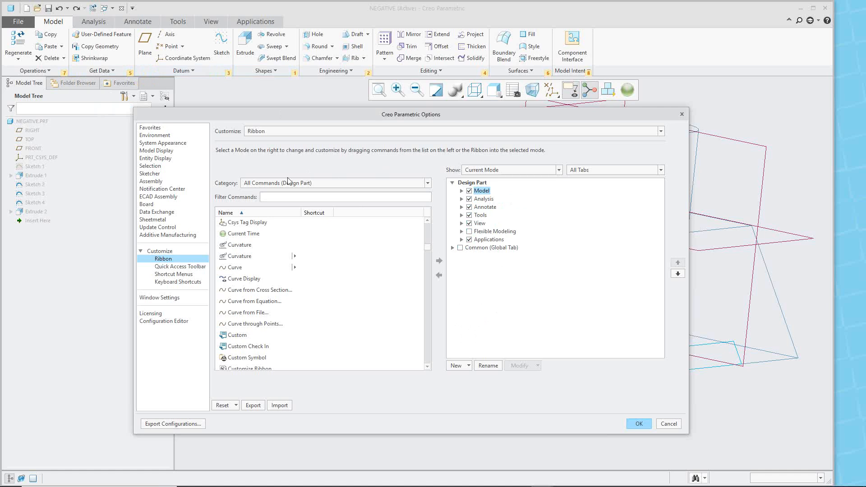
# Filter the Ribbon command list to the Design Part | Model Tab category and review its commands, the Model tab's groups and the other categories
pyautogui.click(426, 183)
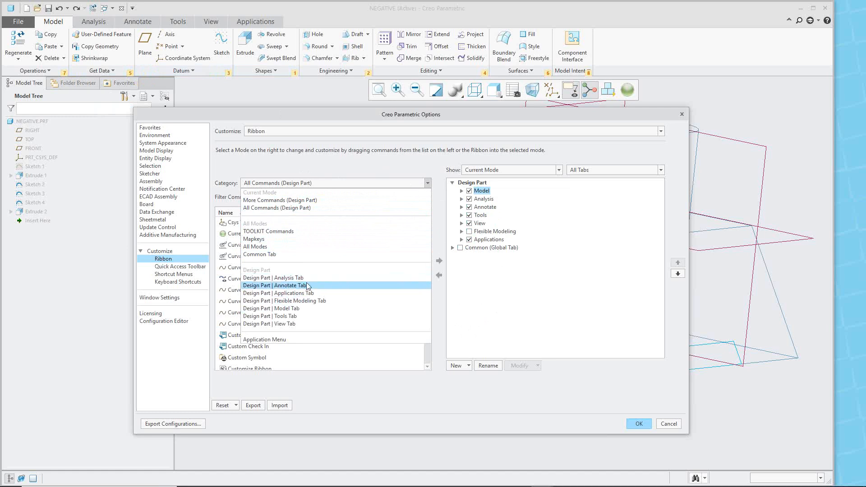
pyautogui.click(286, 310)
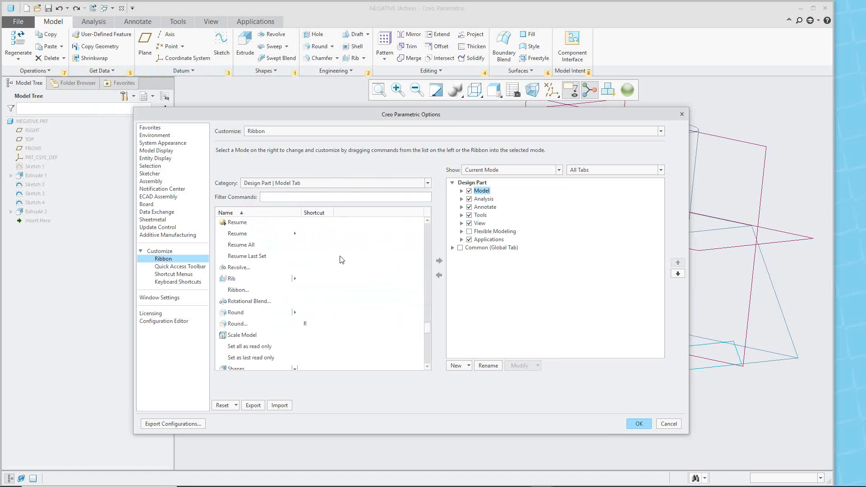
pyautogui.scroll(10, 318, 256)
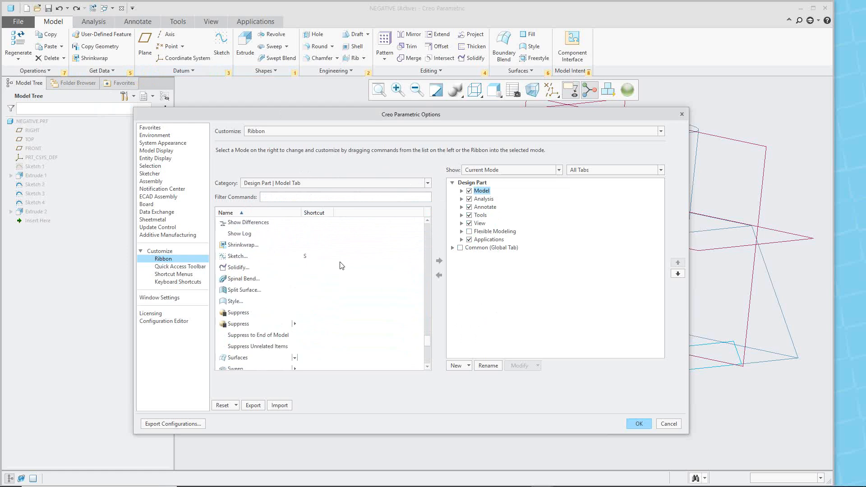
pyautogui.scroll(8, 341, 265)
pyautogui.scroll(-9, 341, 264)
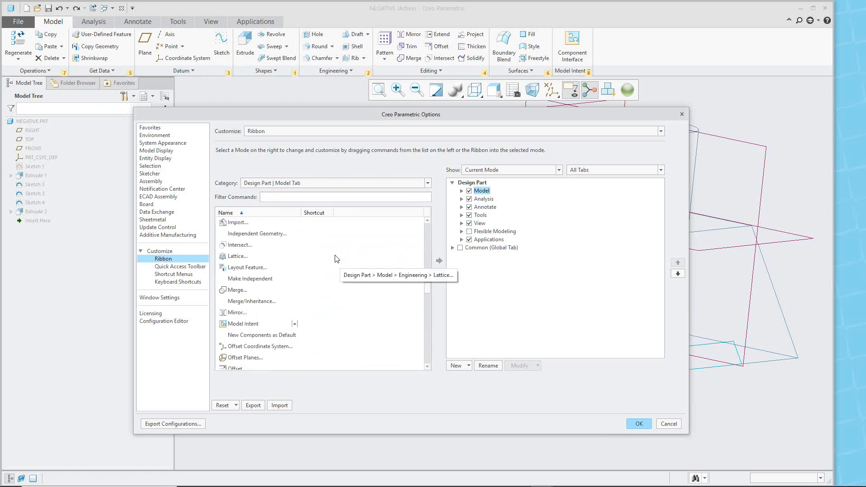
pyautogui.click(461, 190)
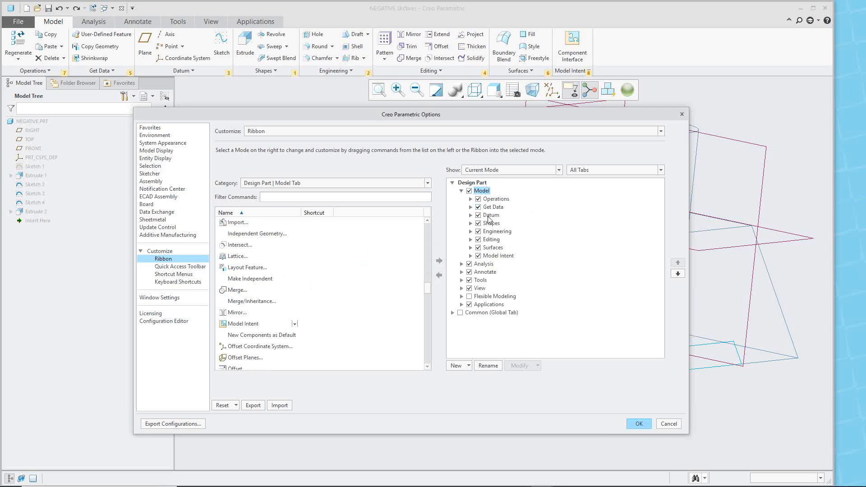
pyautogui.click(460, 191)
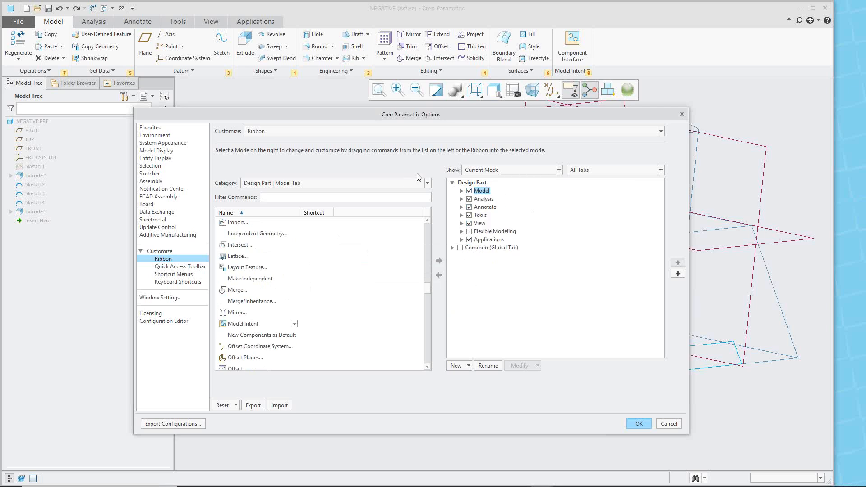
pyautogui.click(428, 183)
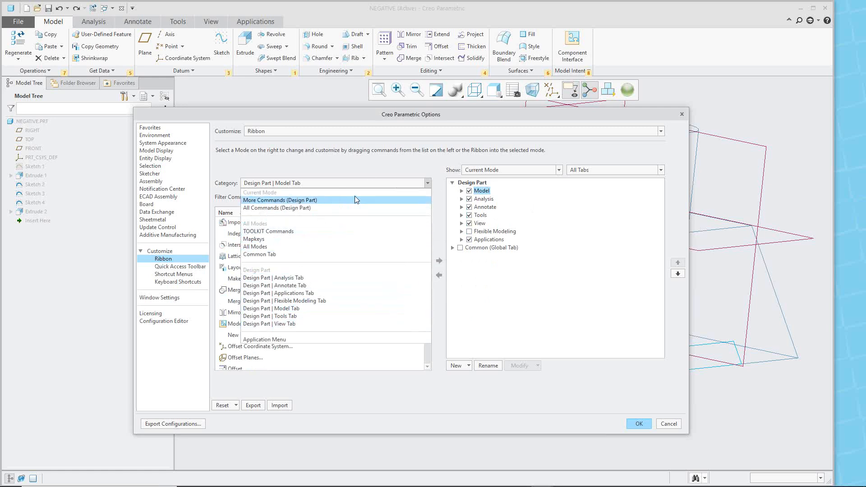
pyautogui.click(371, 173)
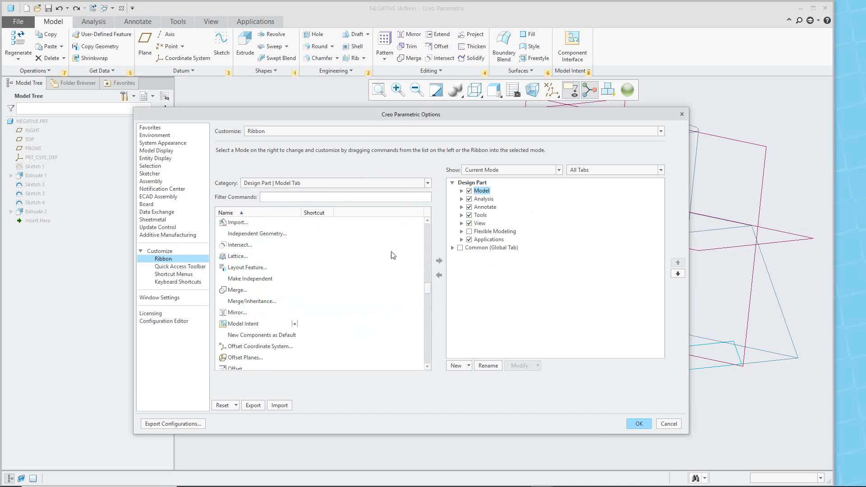
# Show the Quick Access Toolbar below the Ribbon and browse its available commands under the All Commands (Design Part) category
pyautogui.click(185, 268)
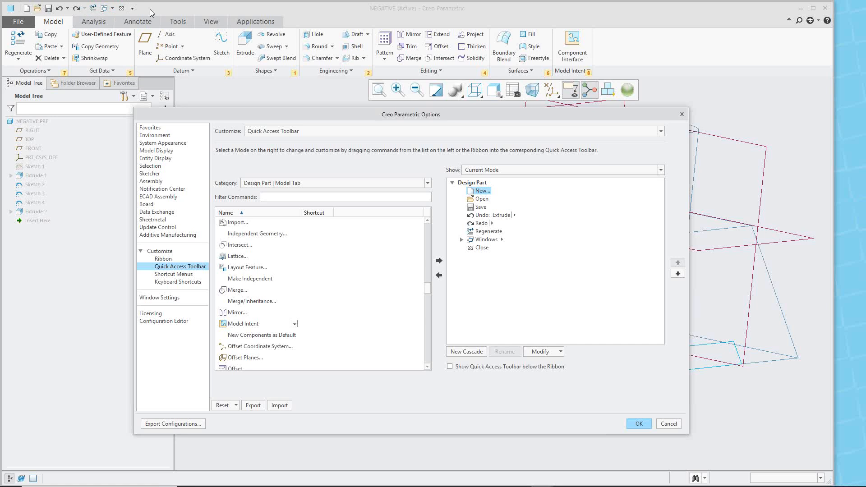
pyautogui.click(458, 365)
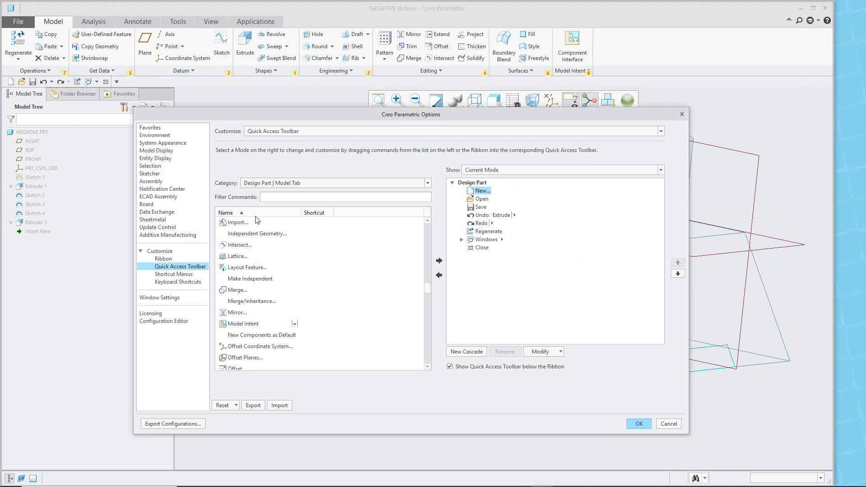
pyautogui.click(427, 183)
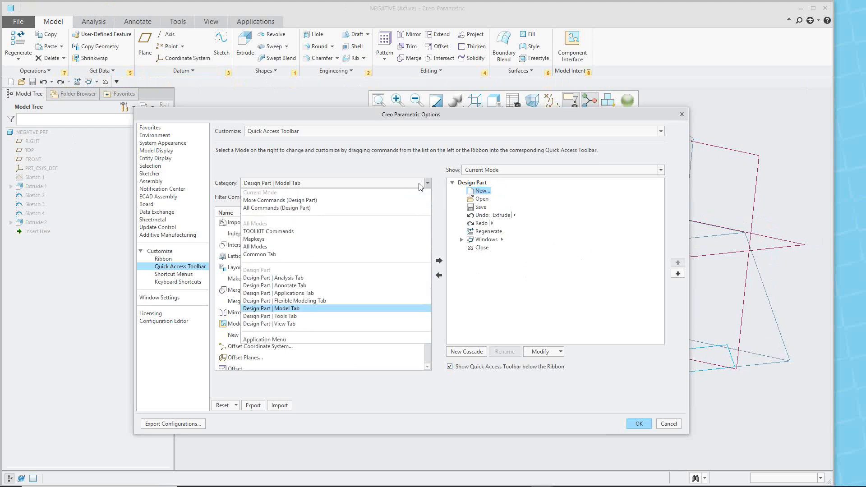
pyautogui.click(267, 208)
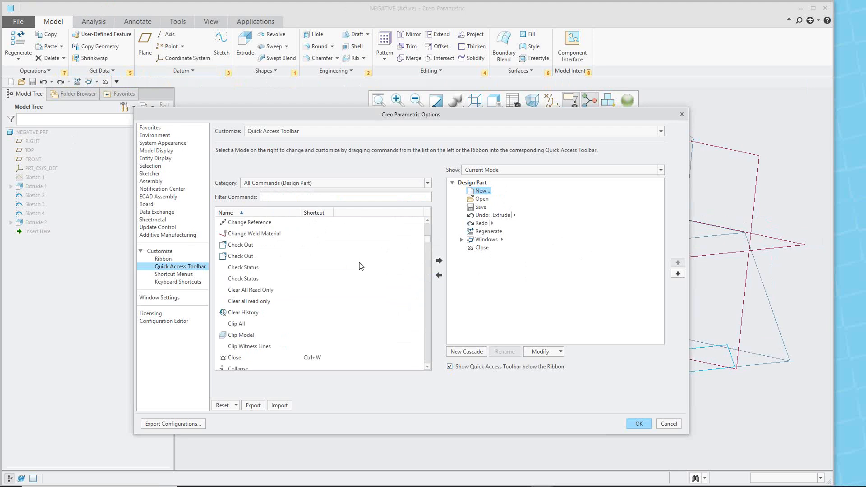
pyautogui.moveTo(427, 239)
pyautogui.mouseDown()
pyautogui.moveTo(424, 226)
pyautogui.moveTo(430, 256)
pyautogui.mouseUp()
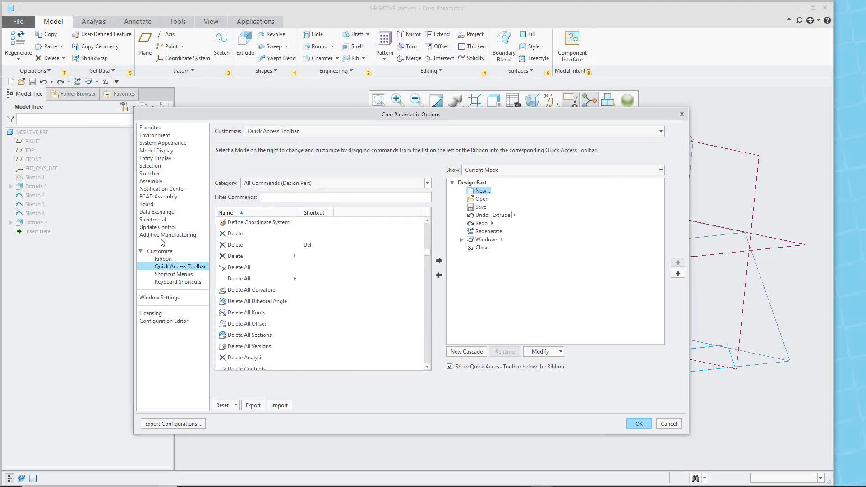
# Review the Shortcut Menus customization with the Delete command selected, and open the Keyboard Shortcuts customization
pyautogui.click(164, 276)
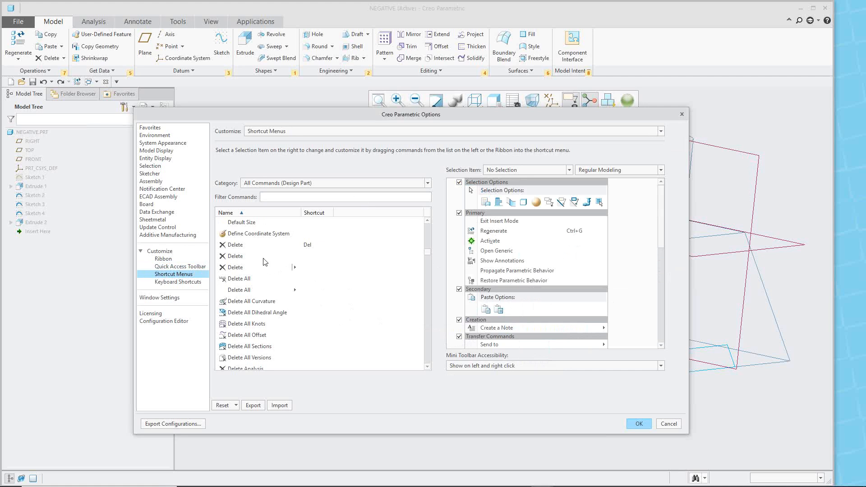
pyautogui.click(239, 246)
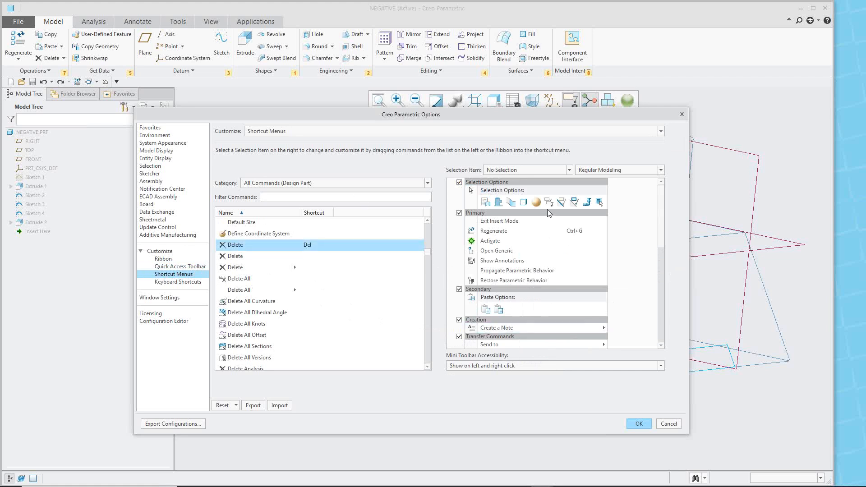
pyautogui.scroll(-5, 529, 288)
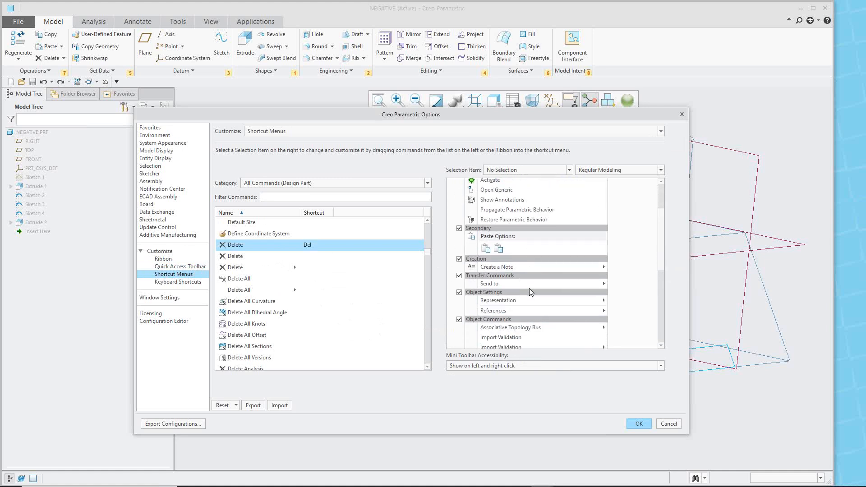
pyautogui.scroll(5, 528, 290)
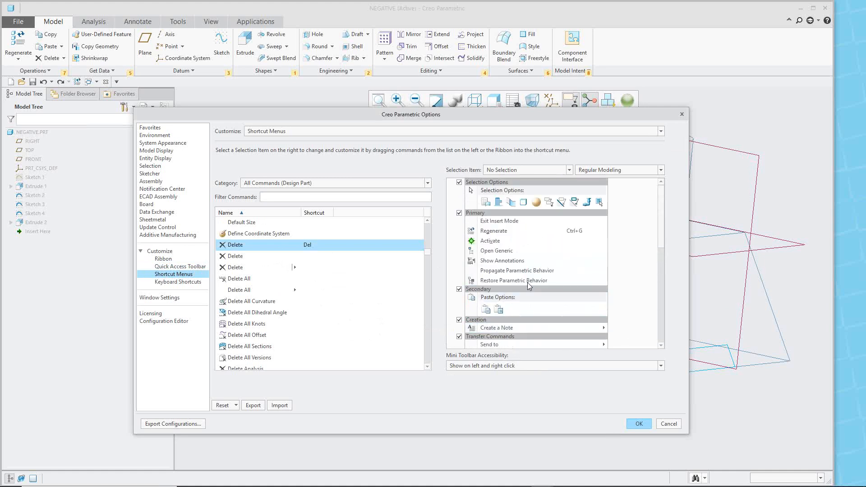
pyautogui.click(189, 284)
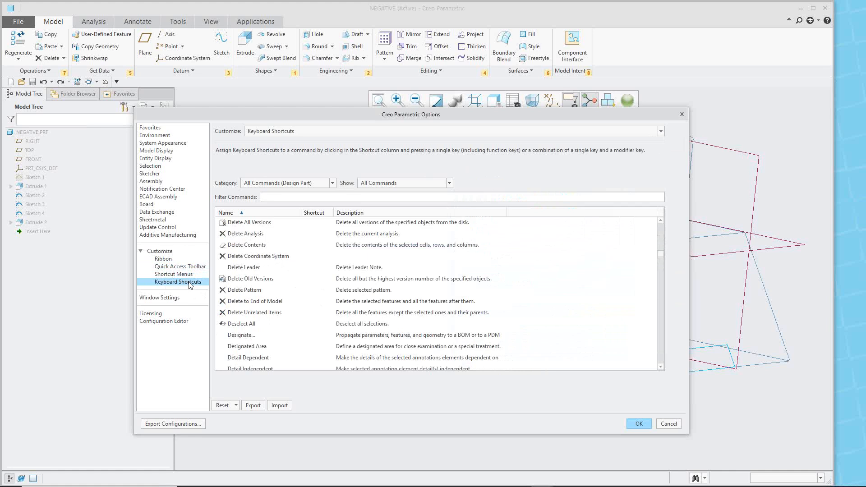
# Sort the Keyboard Shortcuts command list by assigned shortcut and go to the start of the list
pyautogui.scroll(-6, 321, 256)
pyautogui.scroll(-15, 322, 253)
pyautogui.scroll(15, 322, 253)
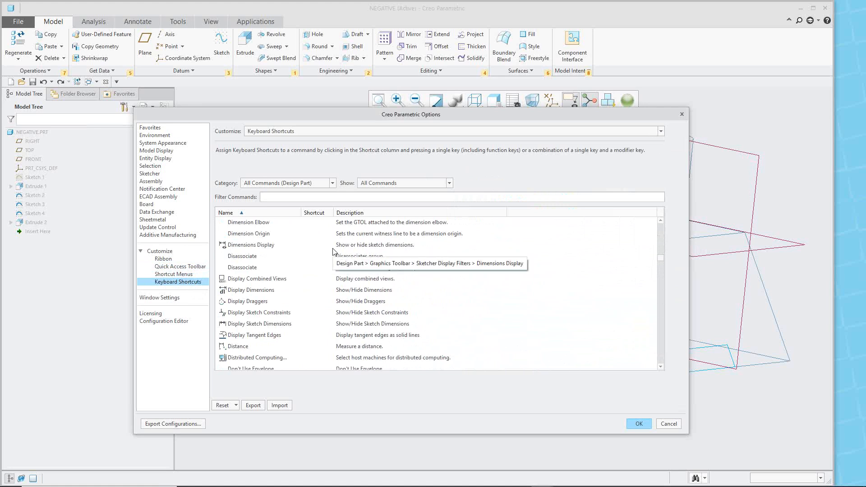
pyautogui.click(316, 213)
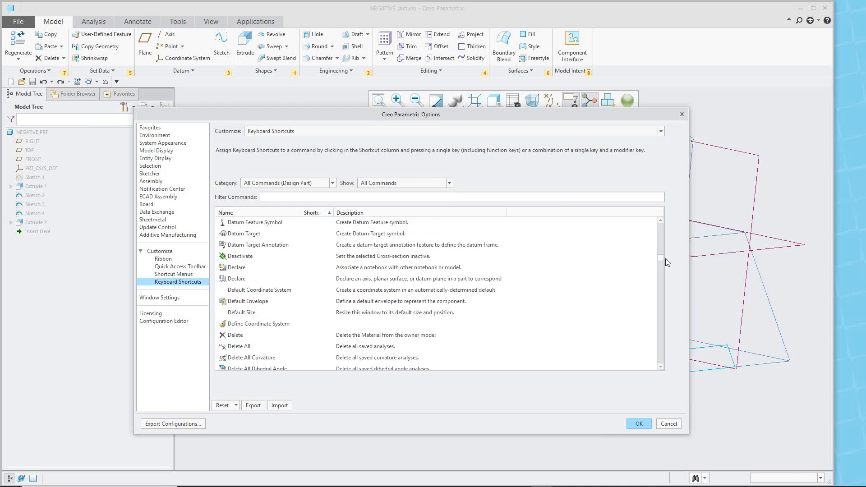
pyautogui.scroll(10, 331, 293)
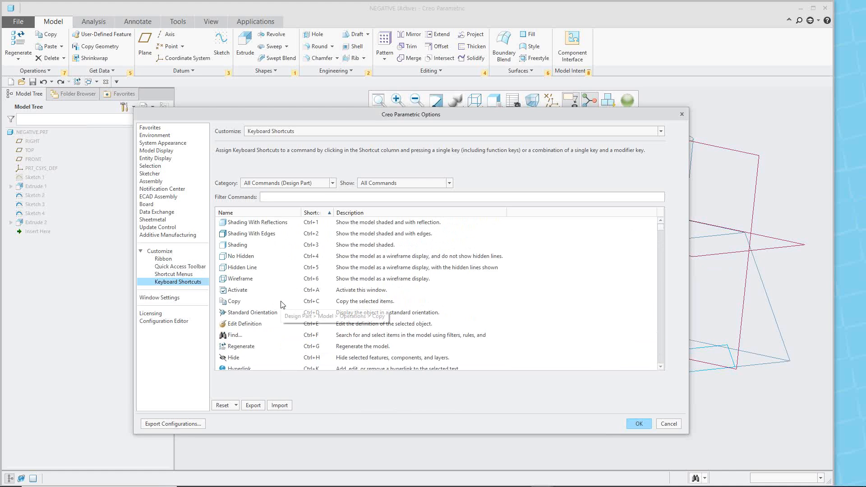
# Review the commands with assigned keyboard shortcuts, from the display style commands through Delete to Extrude
pyautogui.scroll(-1, 298, 303)
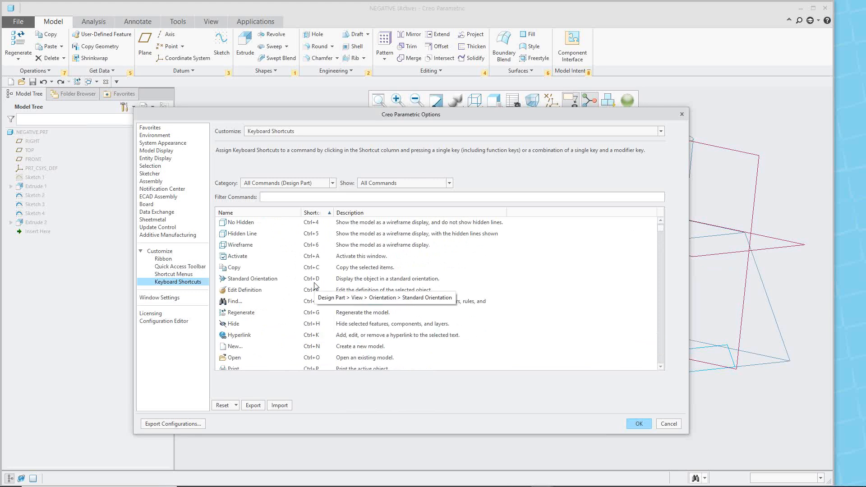
pyautogui.scroll(-6, 315, 288)
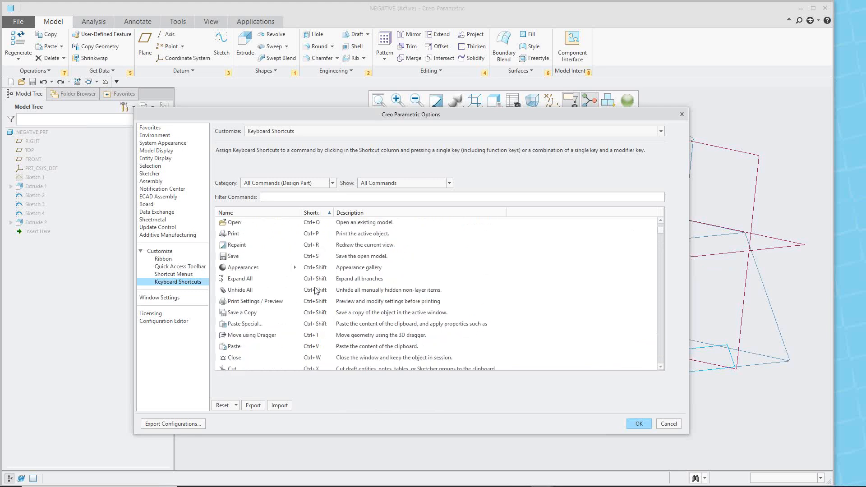
pyautogui.scroll(-1, 316, 283)
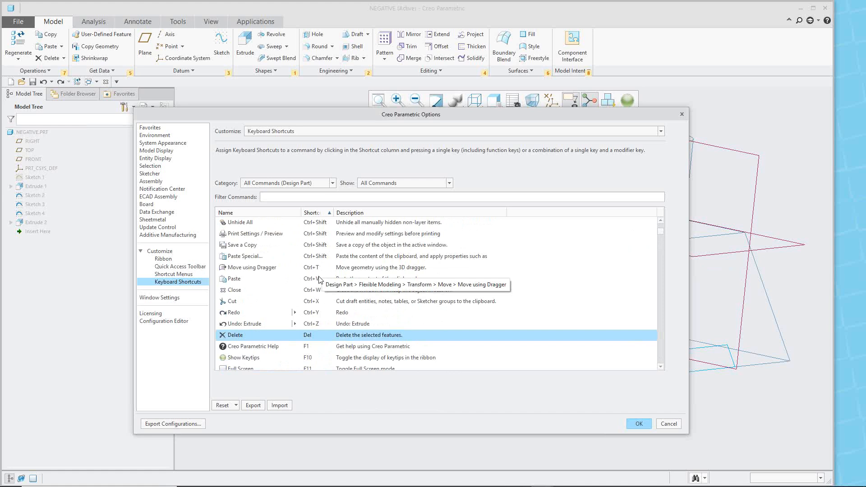
pyautogui.scroll(-4, 321, 273)
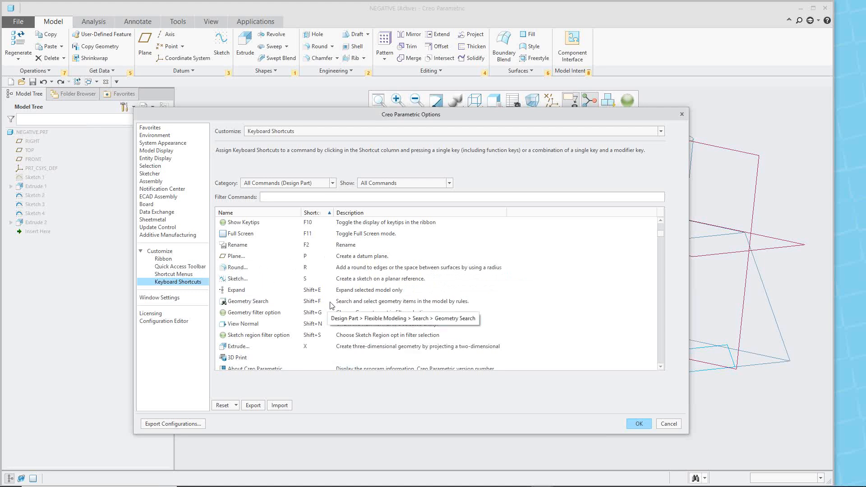
pyautogui.scroll(3, 331, 305)
pyautogui.scroll(2, 332, 301)
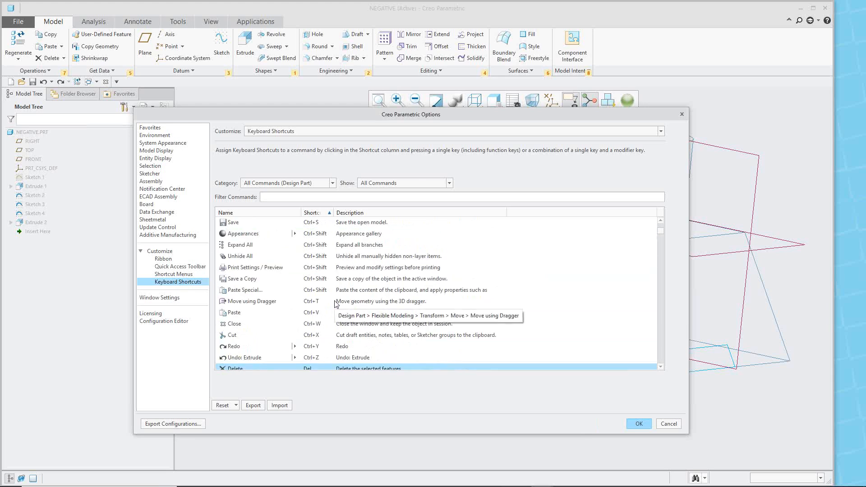
pyautogui.scroll(3, 355, 257)
pyautogui.scroll(3, 355, 257)
pyautogui.scroll(-10, 356, 256)
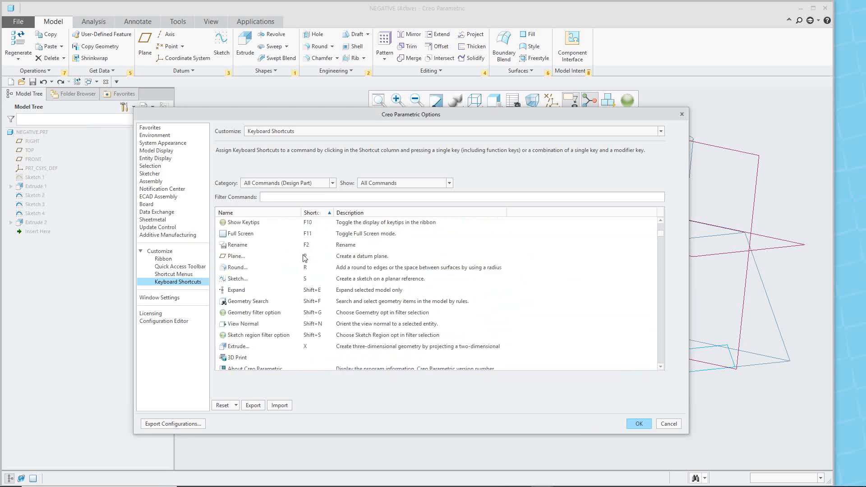
# Try to assign Ctrl+P to the Plane command, and decline to reassign it from Print
pyautogui.click(312, 257)
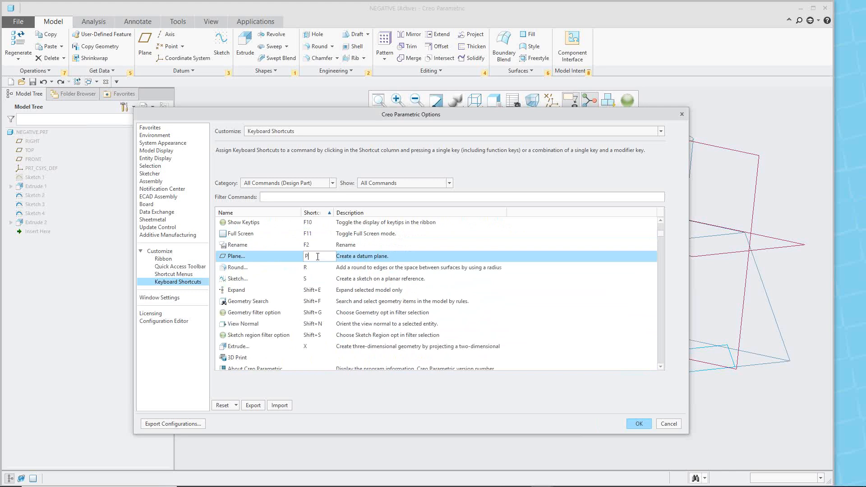
pyautogui.hotkey('shift', 'l')
pyautogui.hotkey('ctrl', 'p')
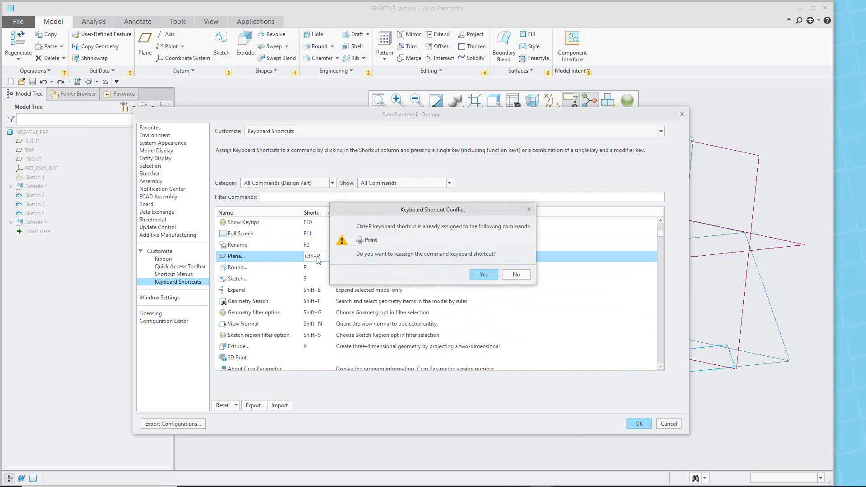
pyautogui.click(514, 274)
pyautogui.click(292, 256)
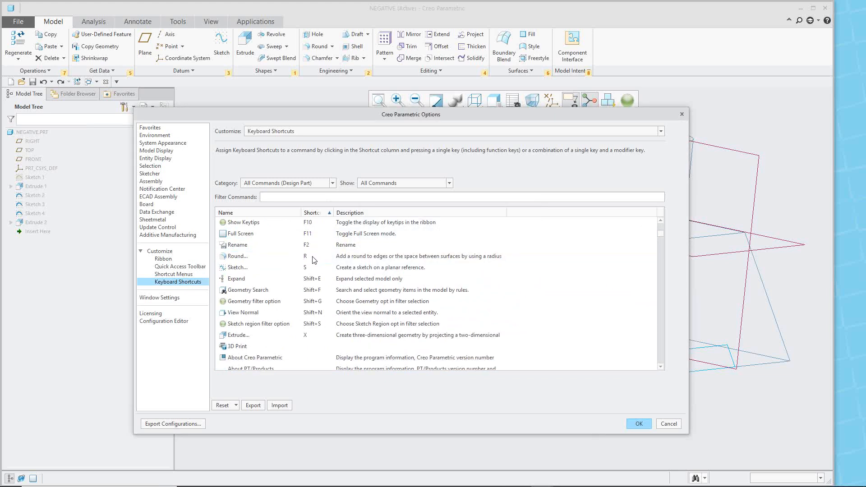
# Try Esc as the shortcut for the Round command, and set its shortcut back to R
pyautogui.click(310, 256)
pyautogui.doubleClick(311, 256)
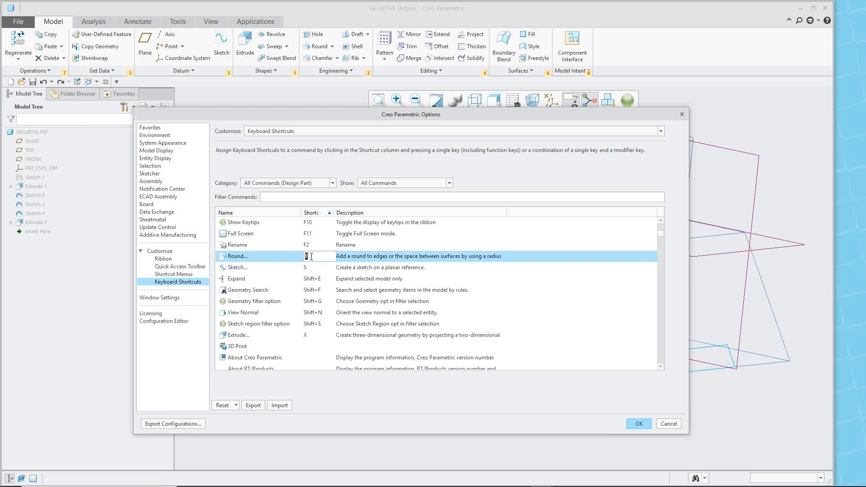
pyautogui.click(311, 256)
pyautogui.press('BackSpace')
pyautogui.press('Escape')
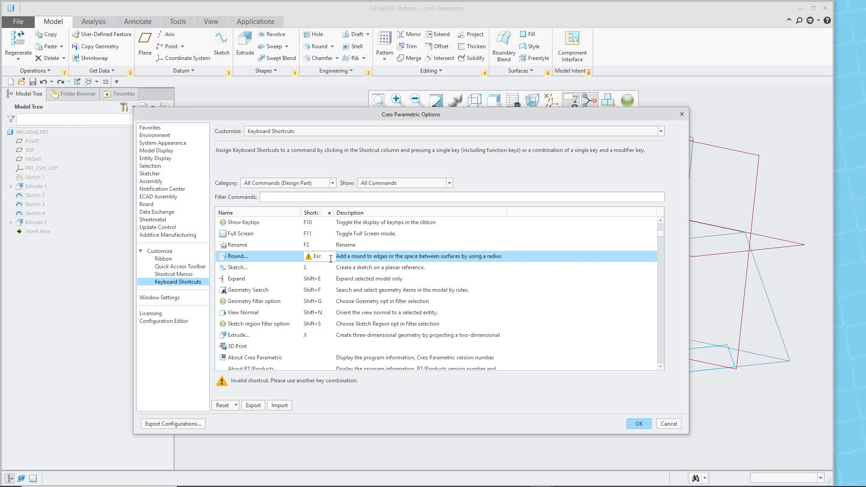
pyautogui.press('r')
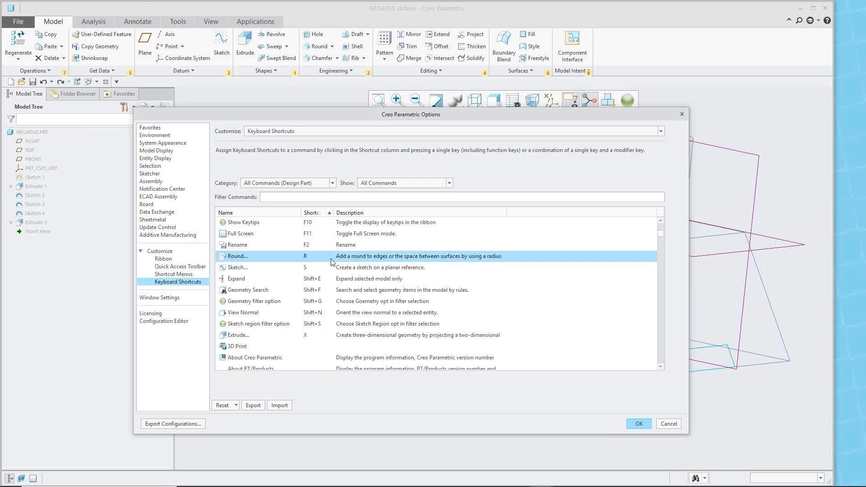
# Try to assign Alt+S as the shortcut for the Sketch command
pyautogui.click(321, 268)
pyautogui.doubleClick(306, 268)
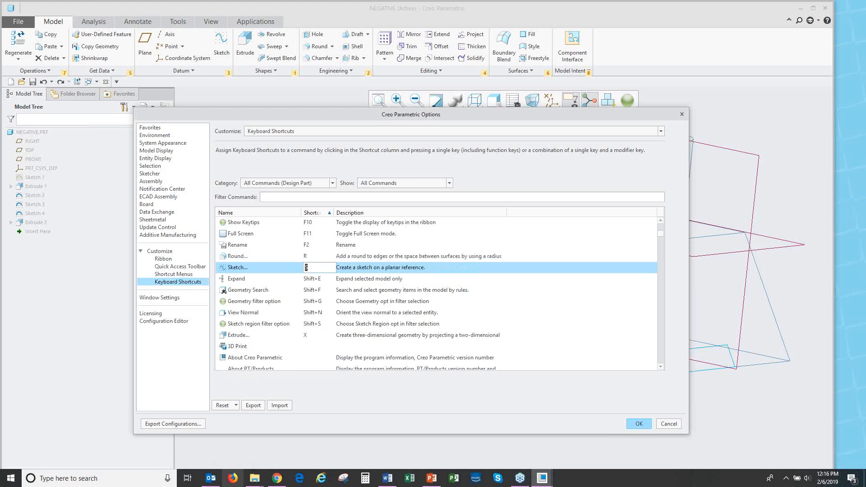
pyautogui.press('alt')
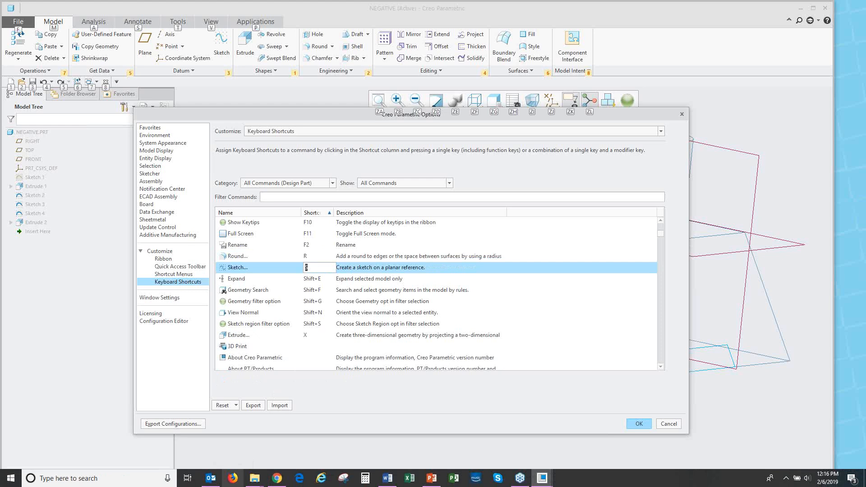
pyautogui.press('alt')
pyautogui.hotkey('alt', 's')
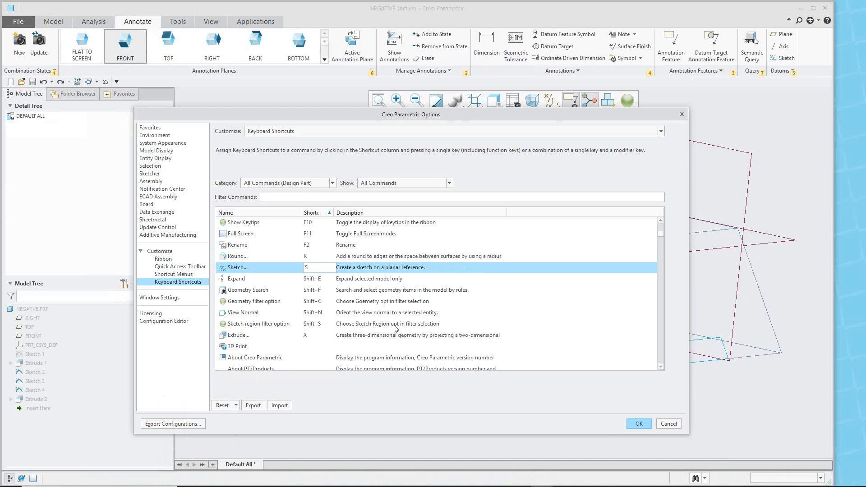
pyautogui.click(327, 301)
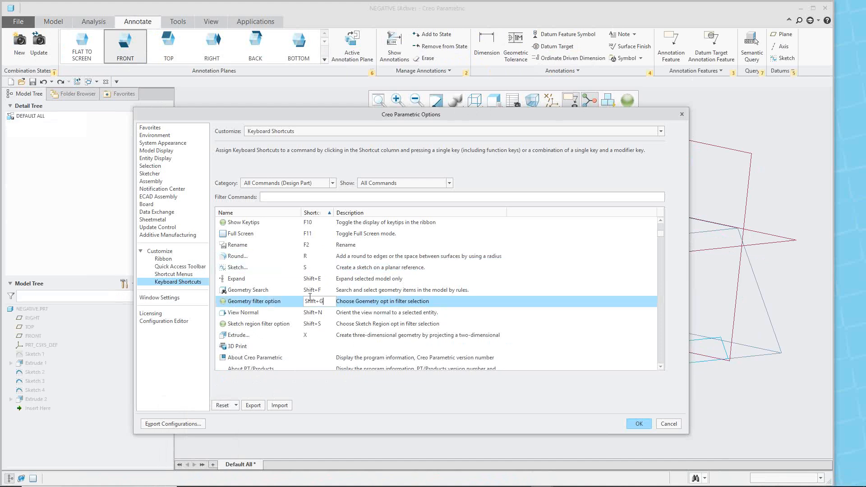
pyautogui.click(307, 268)
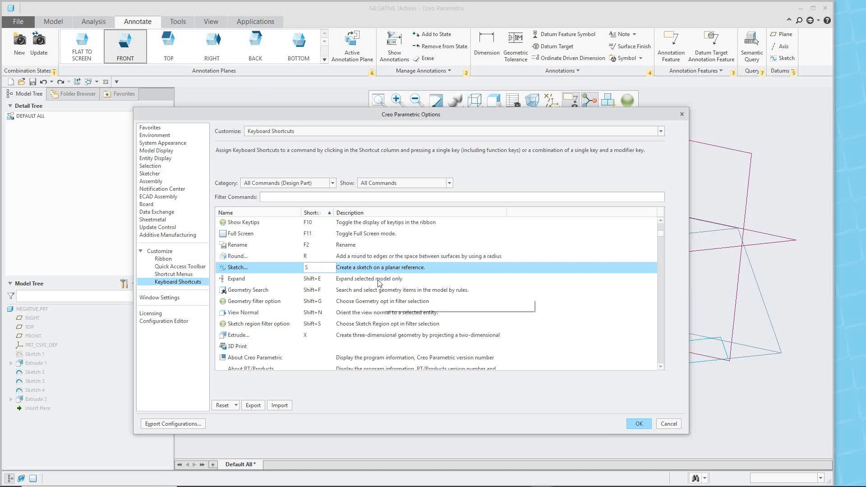
pyautogui.click(311, 358)
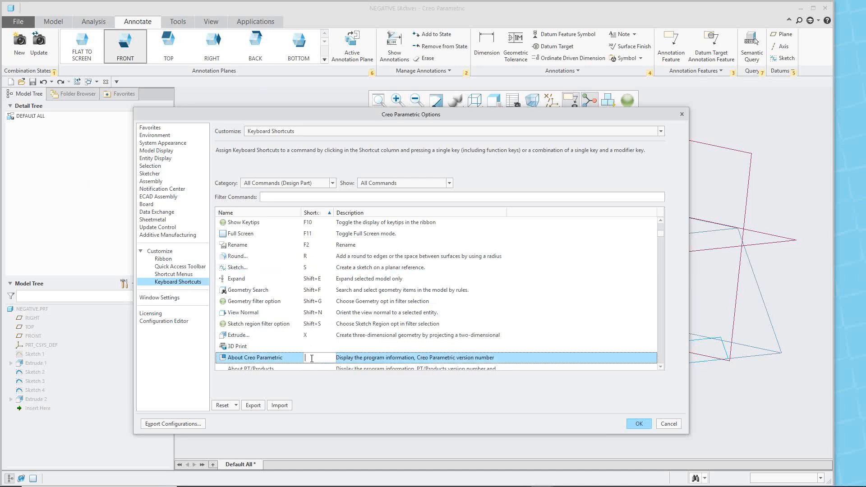
pyautogui.click(312, 267)
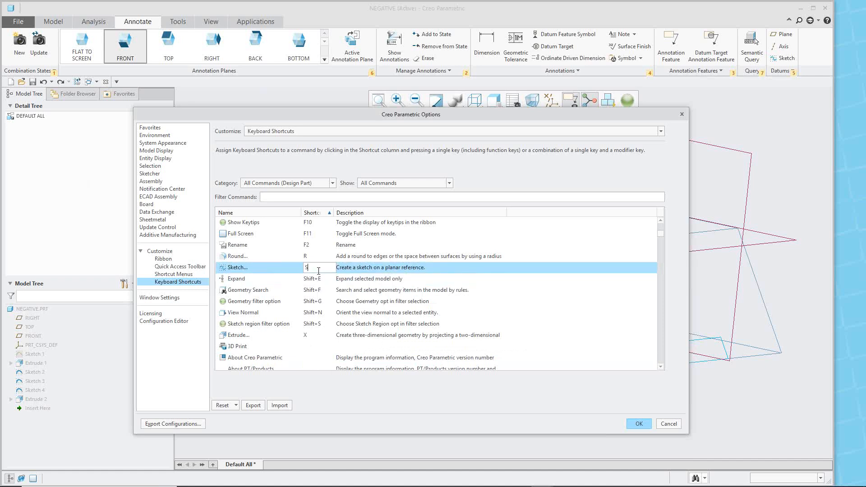
# Browse the commands without an assigned shortcut, down to the Command Search entry
pyautogui.scroll(-4, 316, 276)
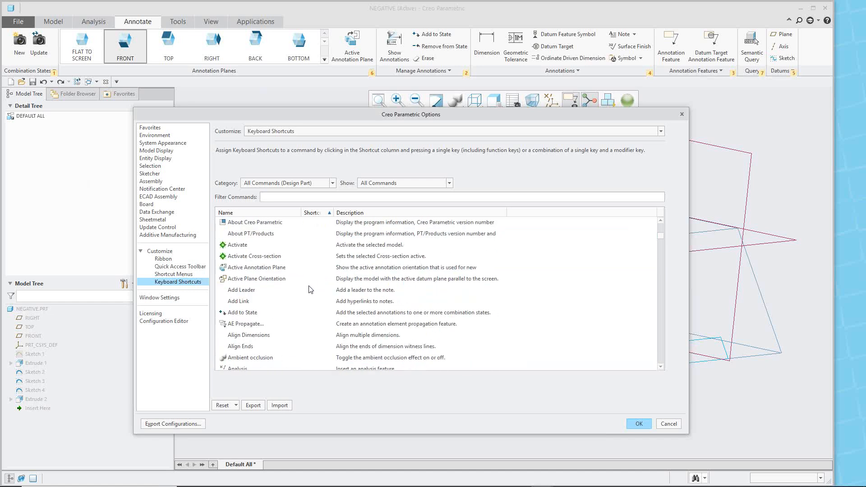
pyautogui.scroll(2, 301, 252)
pyautogui.scroll(-7, 305, 298)
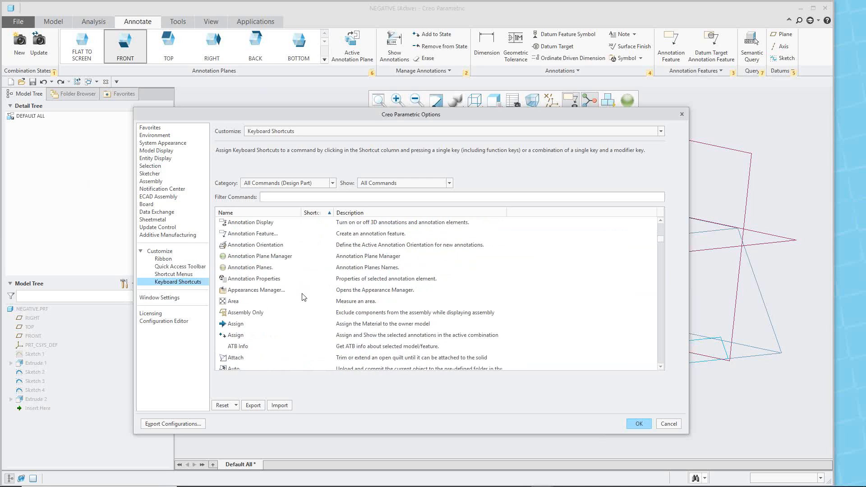
pyautogui.scroll(-1, 303, 297)
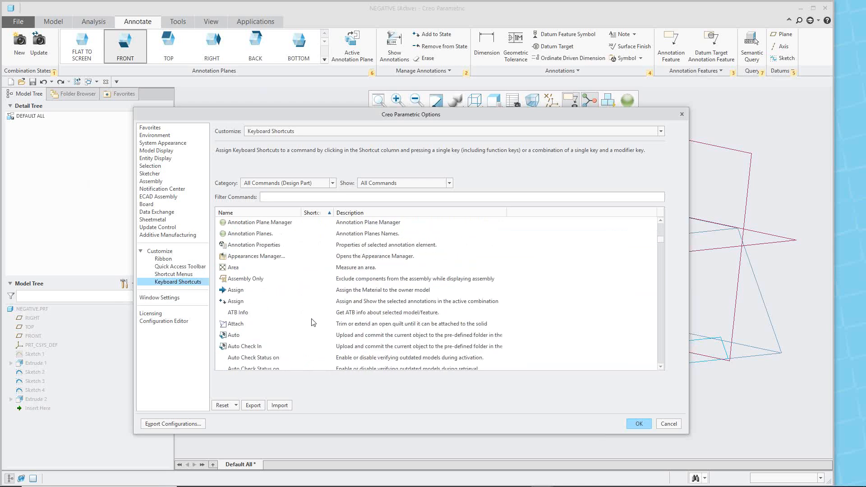
pyautogui.scroll(-3, 313, 321)
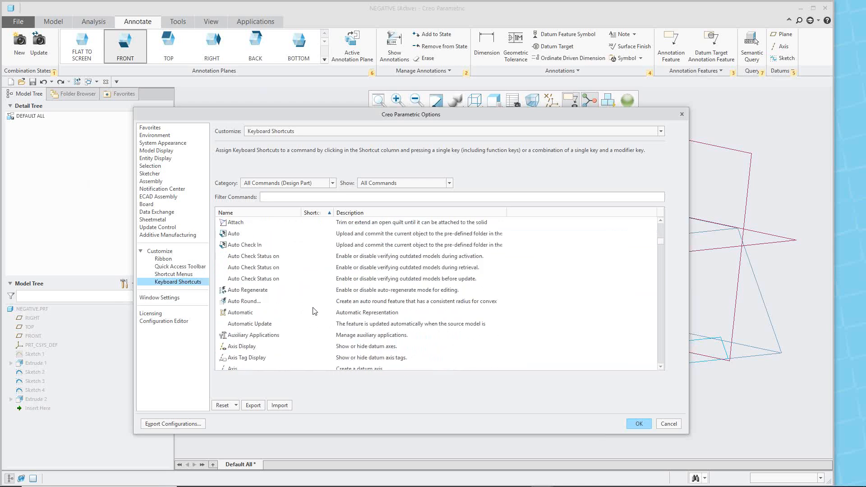
pyautogui.scroll(-1, 307, 317)
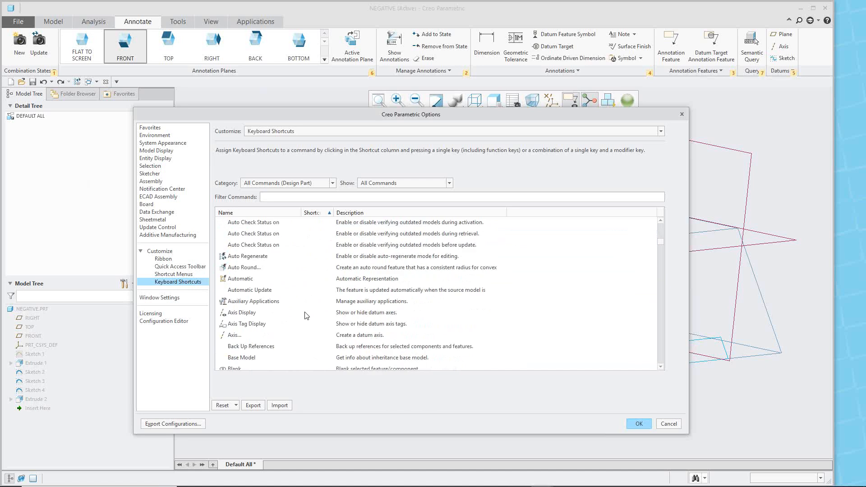
pyautogui.scroll(-4, 307, 313)
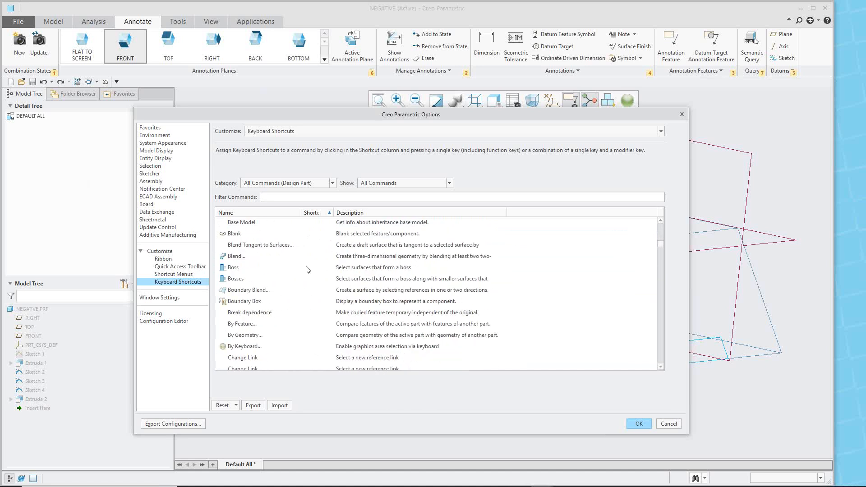
pyautogui.scroll(-6, 305, 270)
pyautogui.click(308, 282)
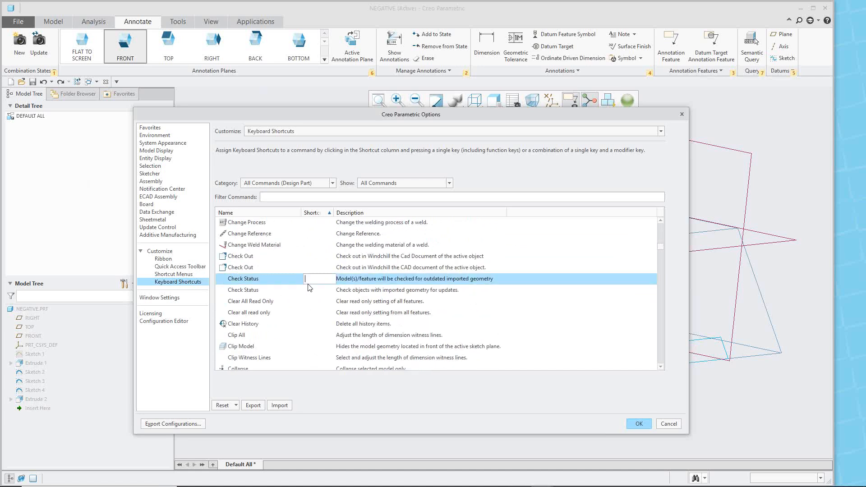
pyautogui.scroll(-5, 304, 306)
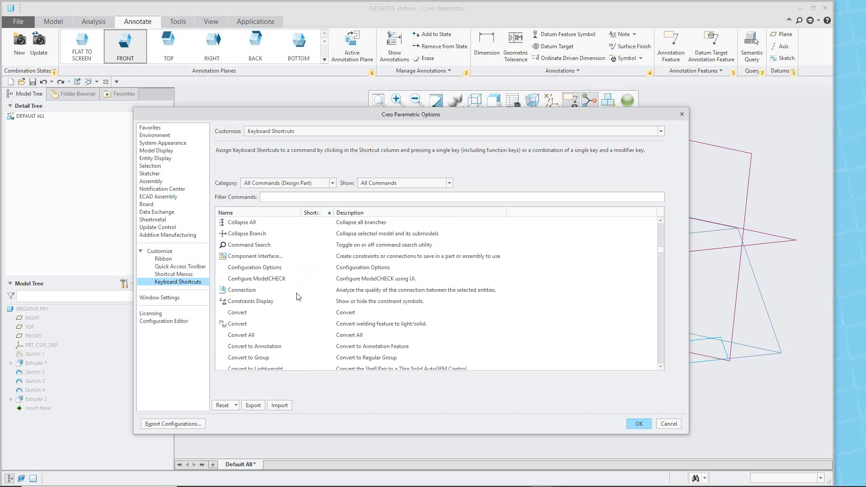
# Assign C as the shortcut for the Command Search command, declining to take S from Sketch
pyautogui.click(306, 245)
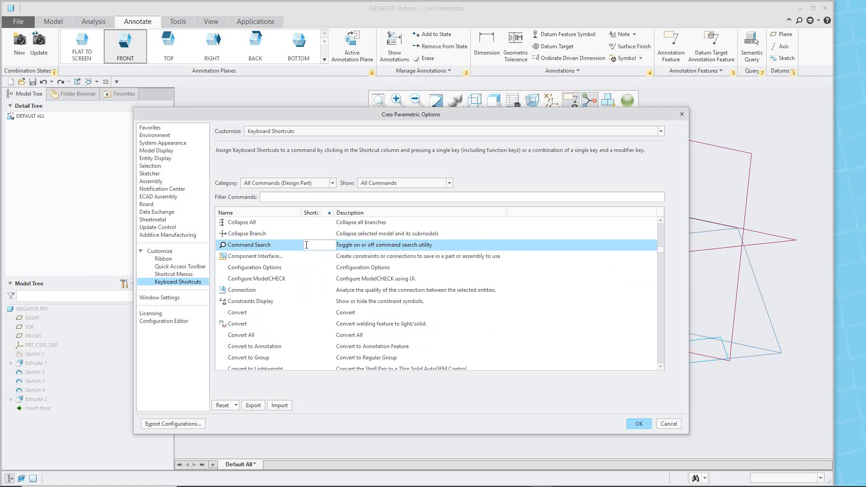
pyautogui.press('s')
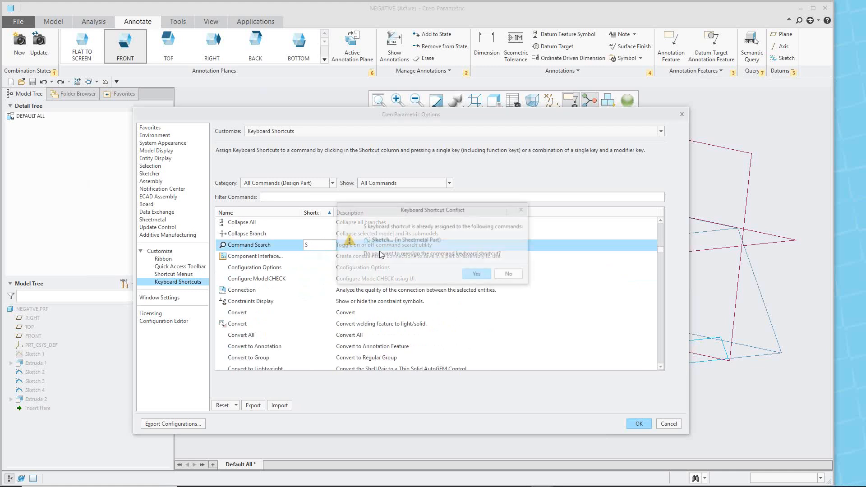
pyautogui.click(509, 274)
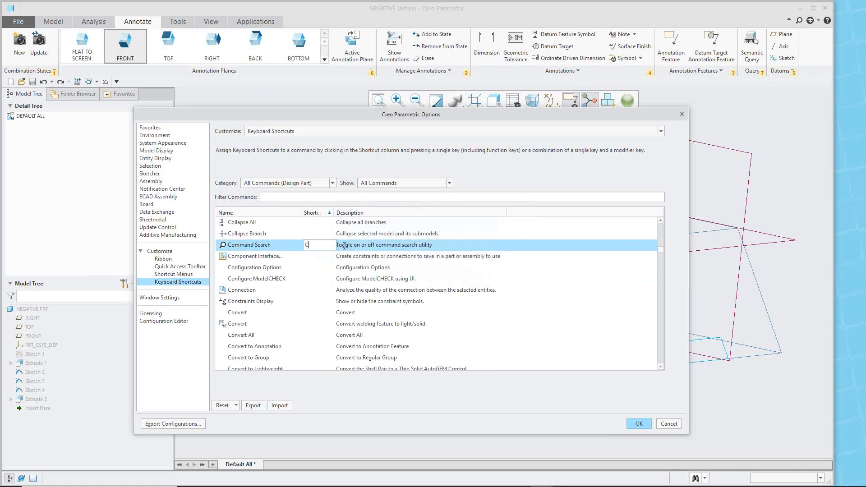
pyautogui.click(313, 233)
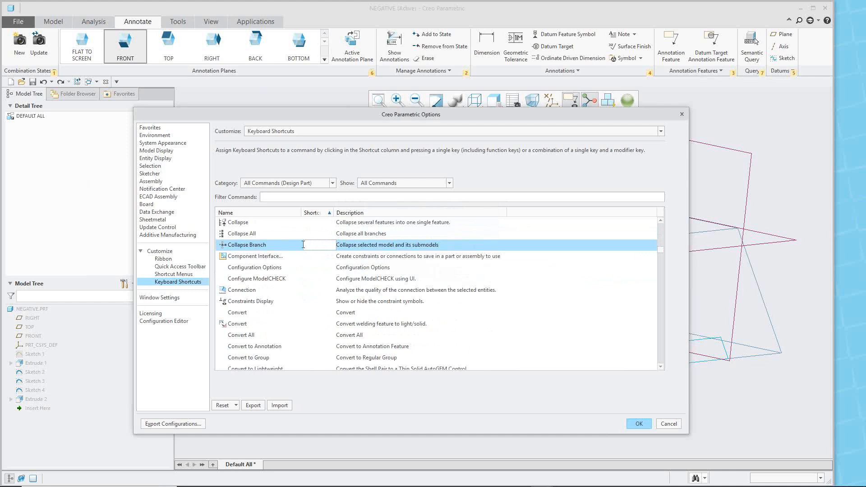
pyautogui.press('Escape')
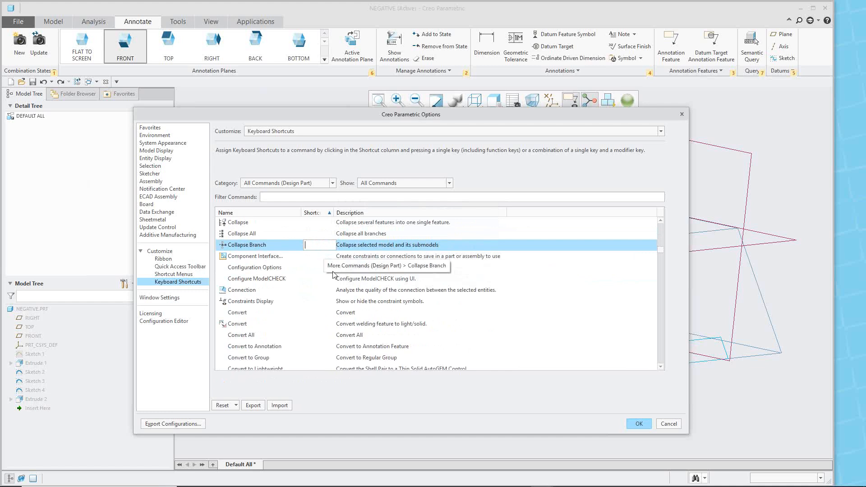
# Try C as the shortcut for the Configure ModelCHECK command, decline taking it from Command Search, and assign W instead
pyautogui.click(307, 278)
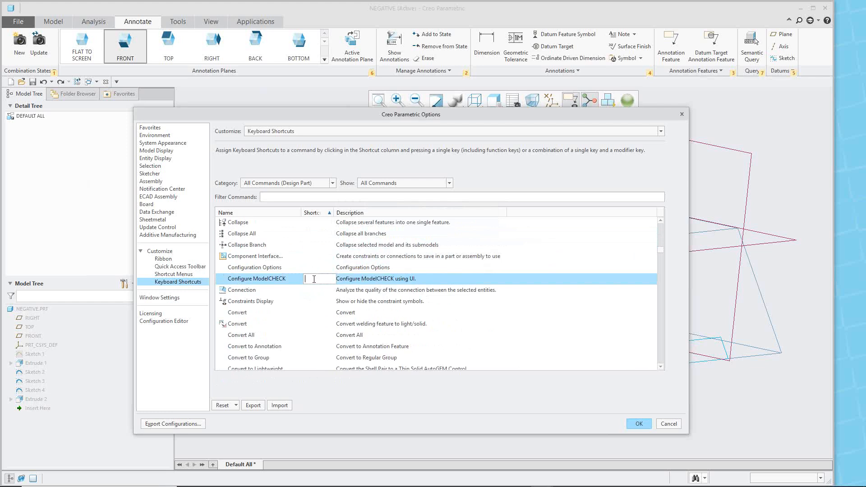
pyautogui.press('BackSpace')
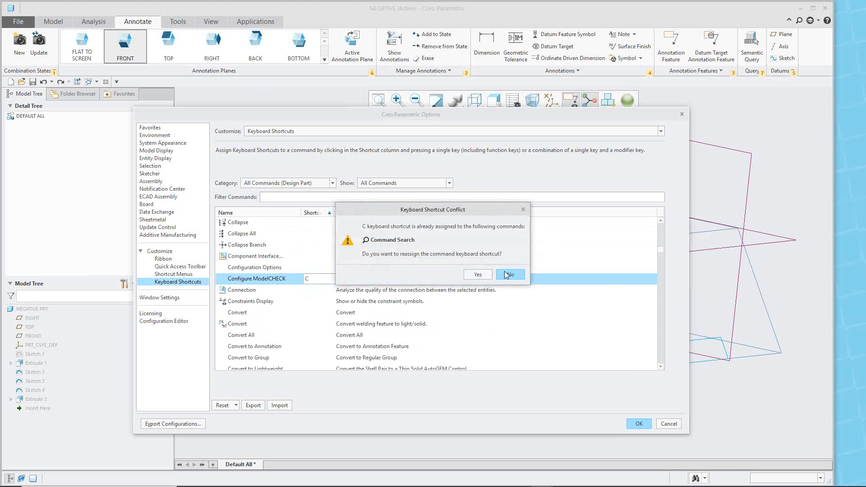
pyautogui.click(499, 272)
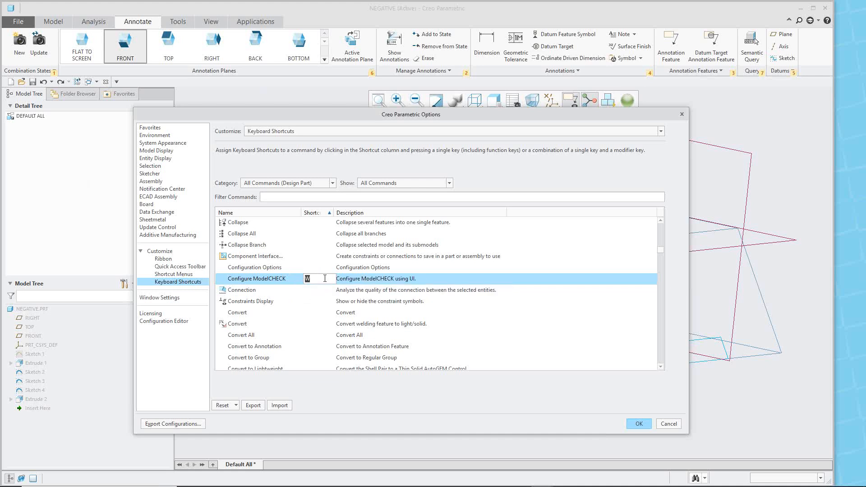
pyautogui.click(318, 255)
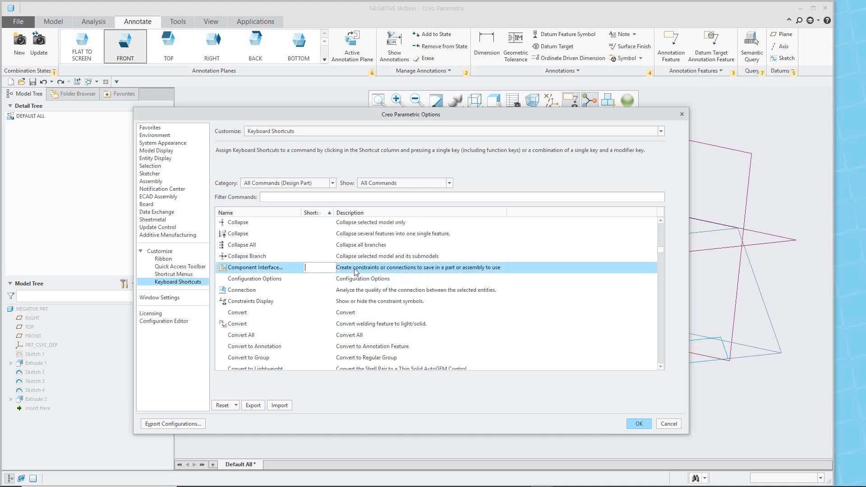
# Browse the commands without an assigned shortcut, from Convert down to the Open and Ordinate entries
pyautogui.click(302, 314)
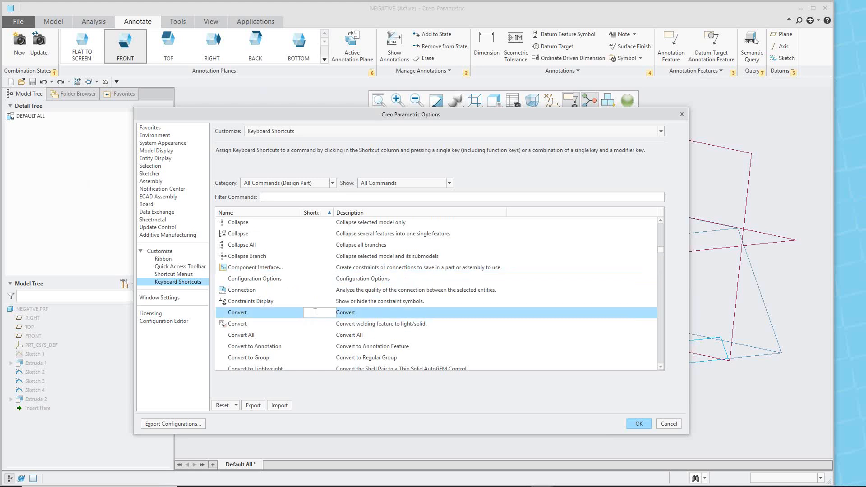
pyautogui.scroll(-3, 374, 311)
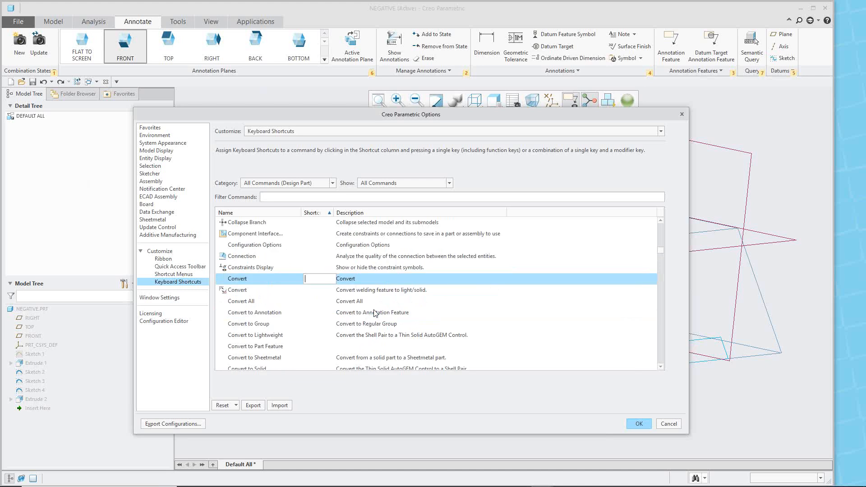
pyautogui.scroll(6, 373, 310)
pyautogui.scroll(-5, 345, 260)
pyautogui.scroll(-12, 332, 291)
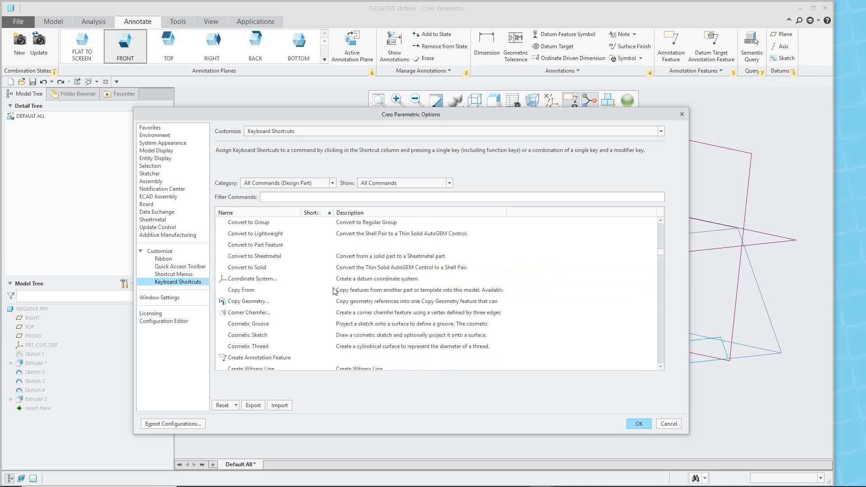
pyautogui.scroll(-15, 332, 289)
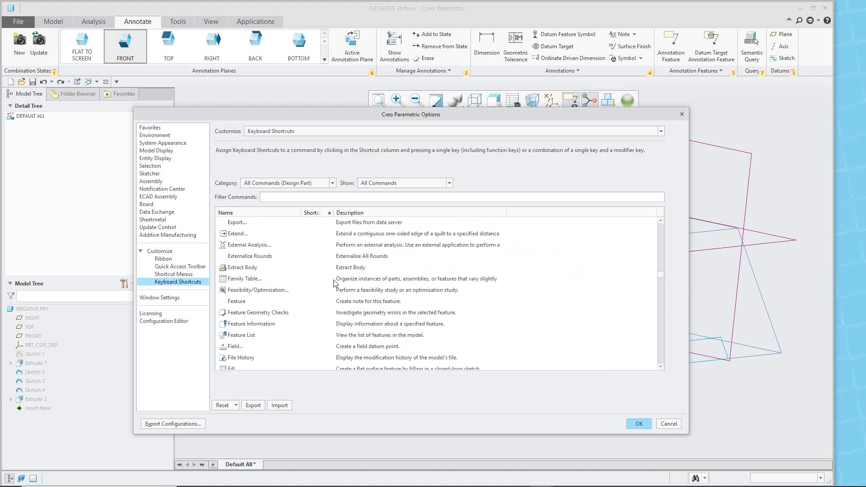
pyautogui.scroll(-15, 330, 288)
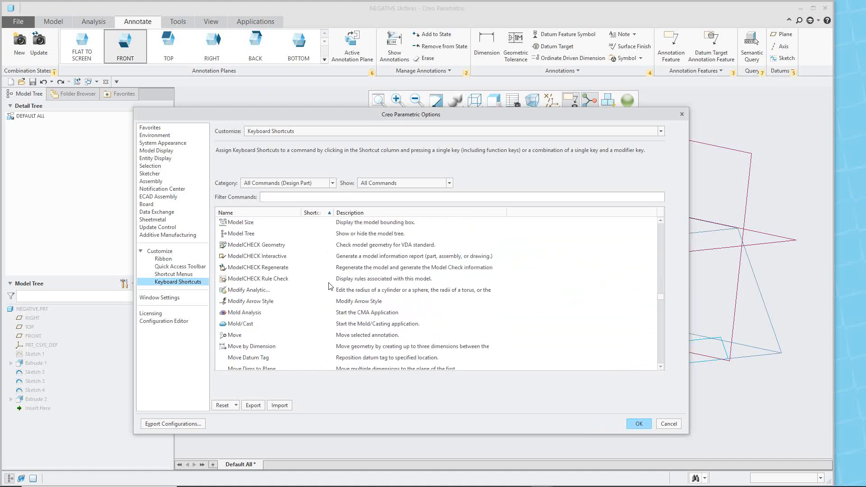
pyautogui.scroll(-15, 329, 286)
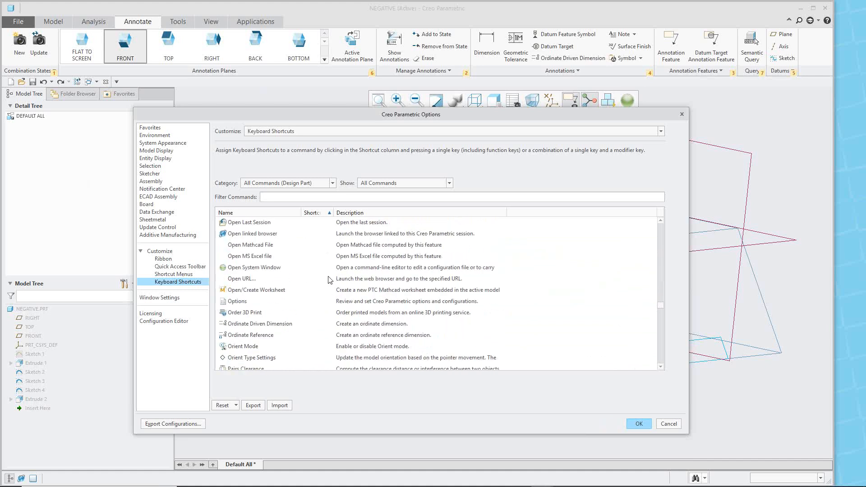
pyautogui.scroll(15, 328, 279)
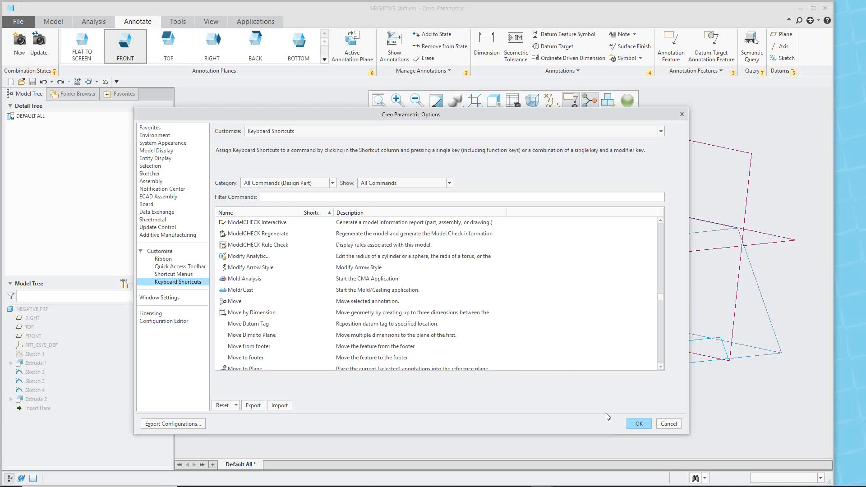
# Accept the keyboard shortcut settings and switch the ribbon to the Model commands
pyautogui.click(631, 422)
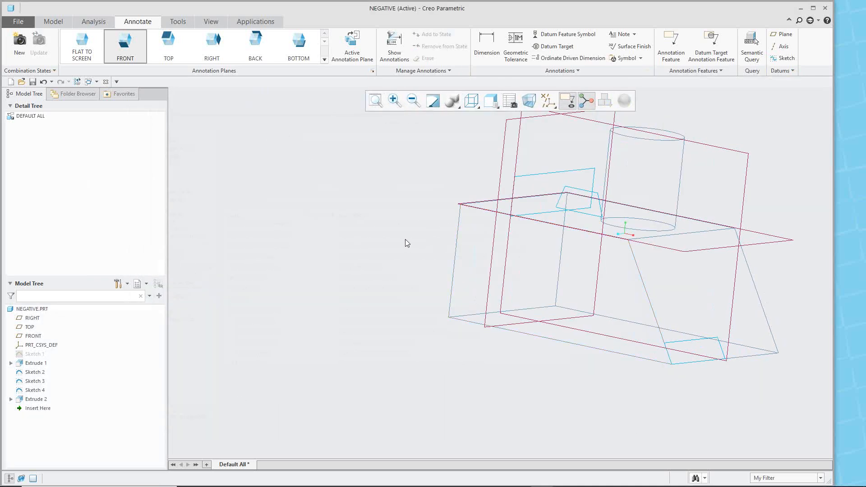
pyautogui.scroll(5, 248, 185)
pyautogui.click(53, 21)
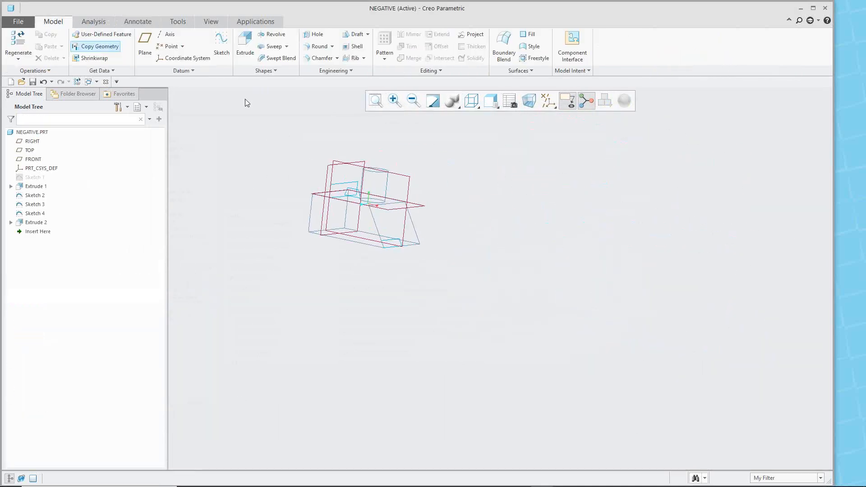
pyautogui.moveTo(413, 165); pyautogui.dragTo(406, 172, button='middle')
pyautogui.scroll(1, 405, 172)
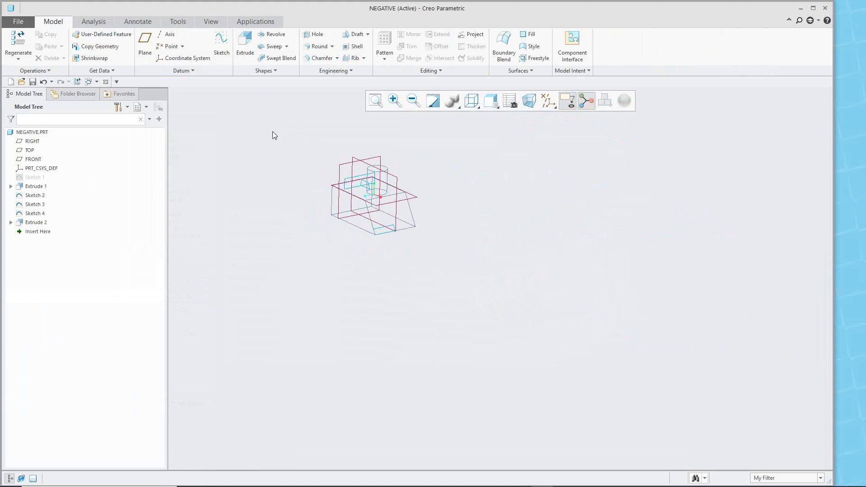
# Open the ribbon customization options, then enable and expand the Common global tab
pyautogui.click(18, 22)
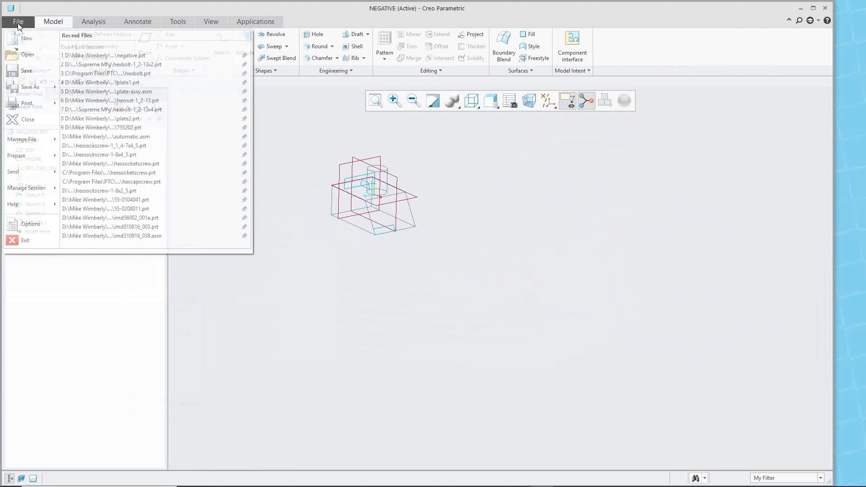
pyautogui.click(34, 226)
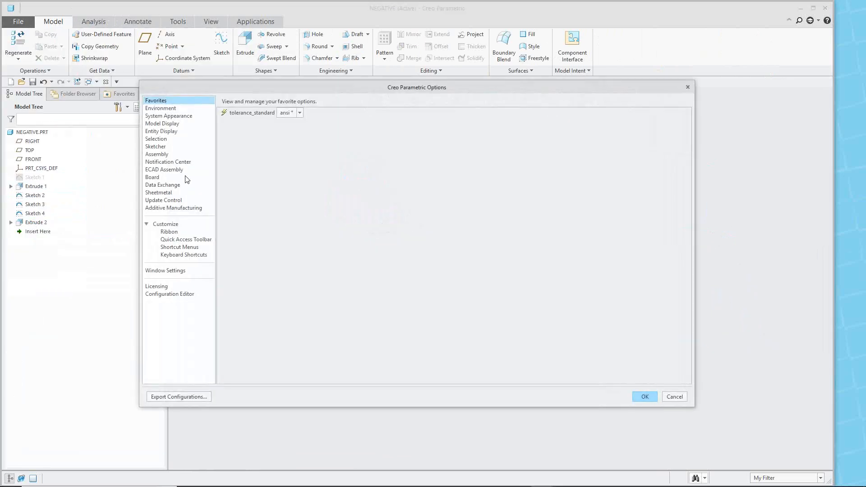
pyautogui.click(174, 234)
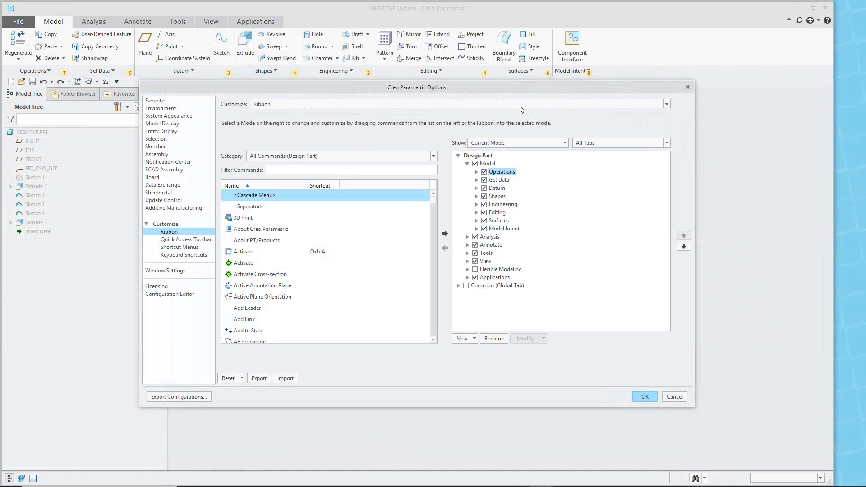
pyautogui.click(466, 285)
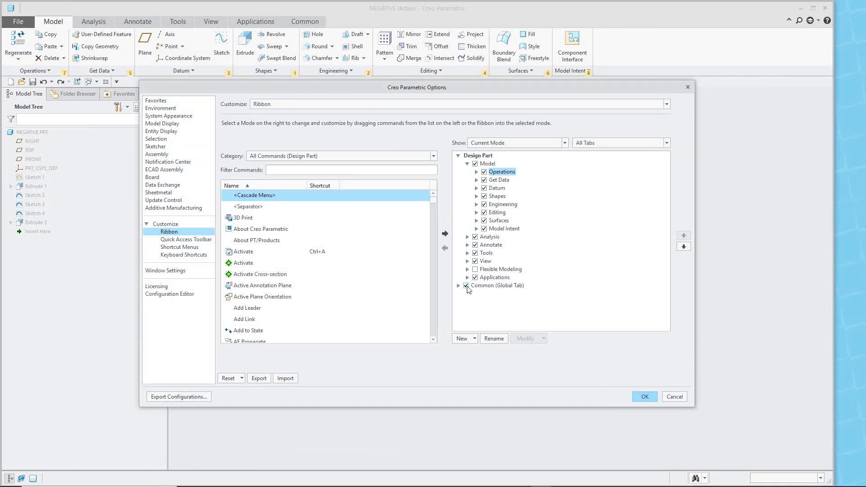
pyautogui.click(458, 286)
# Add the green-icon Activate command to the Common (Custom) group
pyautogui.click(491, 295)
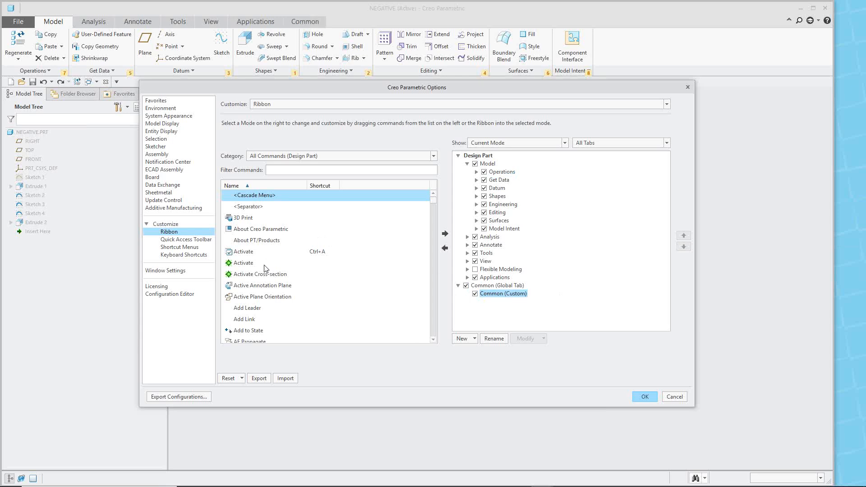
pyautogui.click(250, 264)
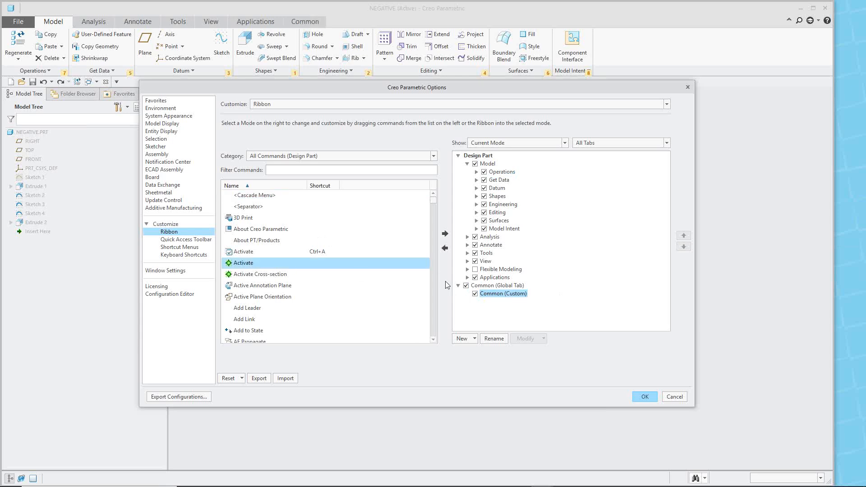
pyautogui.click(444, 233)
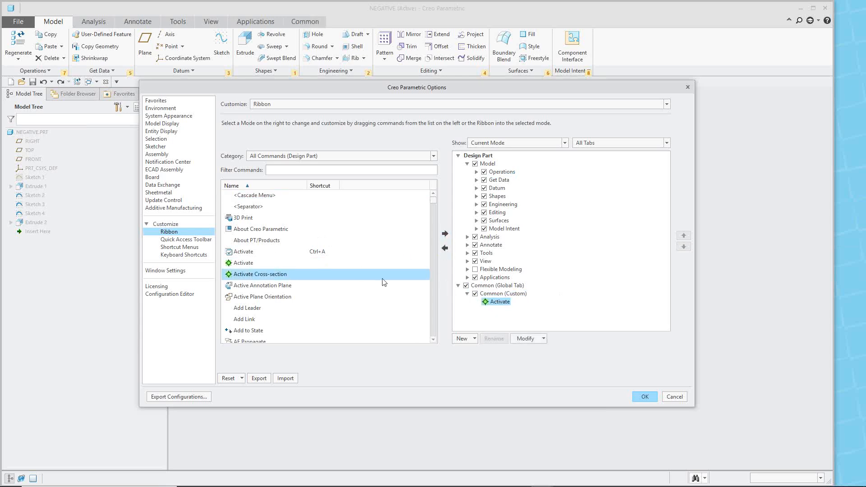
# Add the Delete command that has the Del shortcut to the Common (Custom) group
pyautogui.scroll(-20, 299, 275)
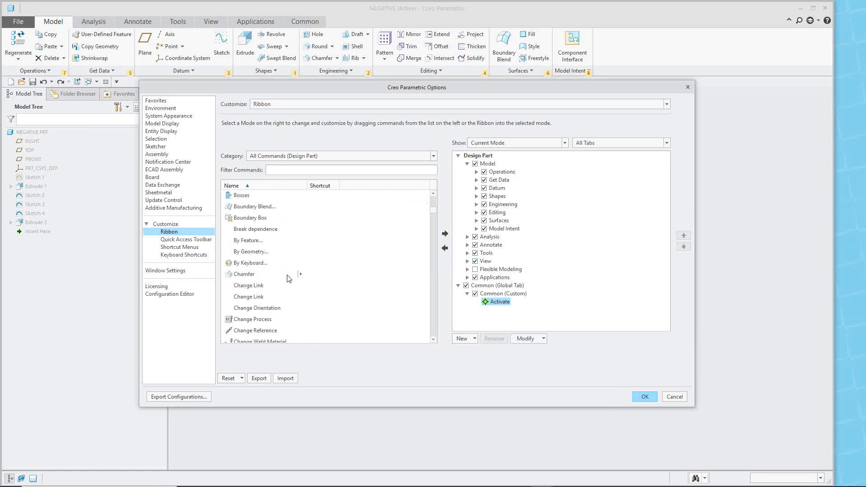
pyautogui.scroll(8, 256, 248)
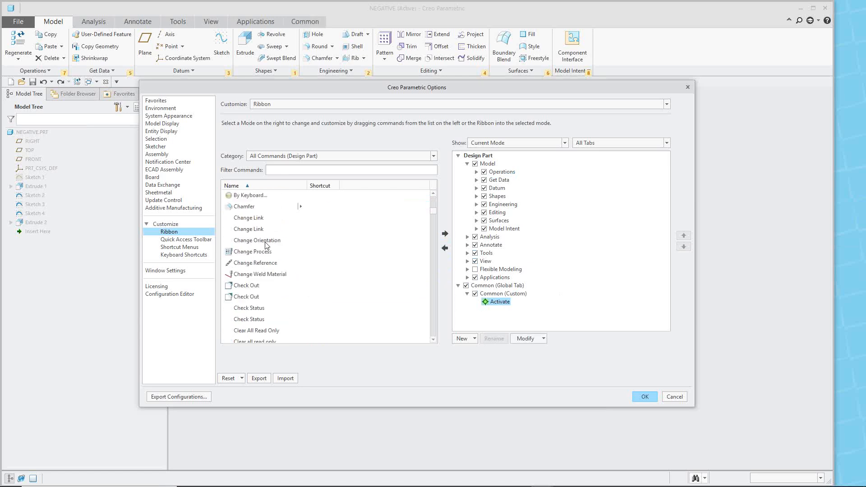
pyautogui.scroll(2, 264, 249)
pyautogui.scroll(-18, 264, 251)
pyautogui.scroll(-10, 264, 283)
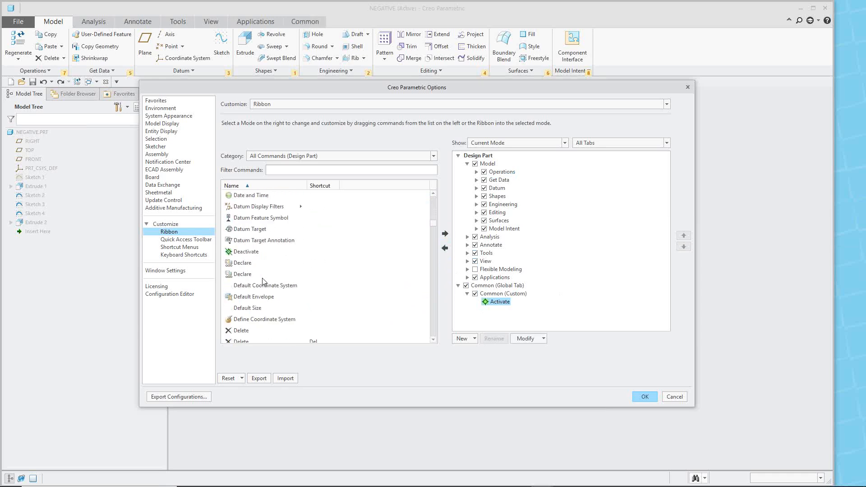
pyautogui.scroll(-1, 262, 288)
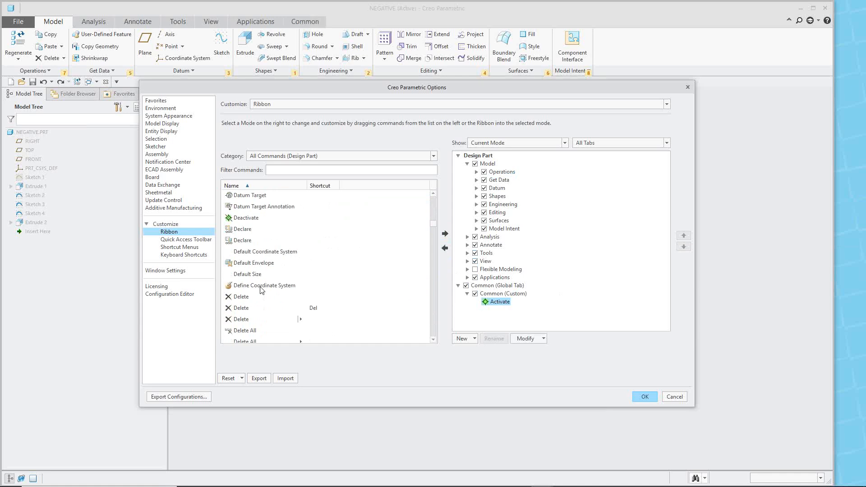
pyautogui.click(245, 298)
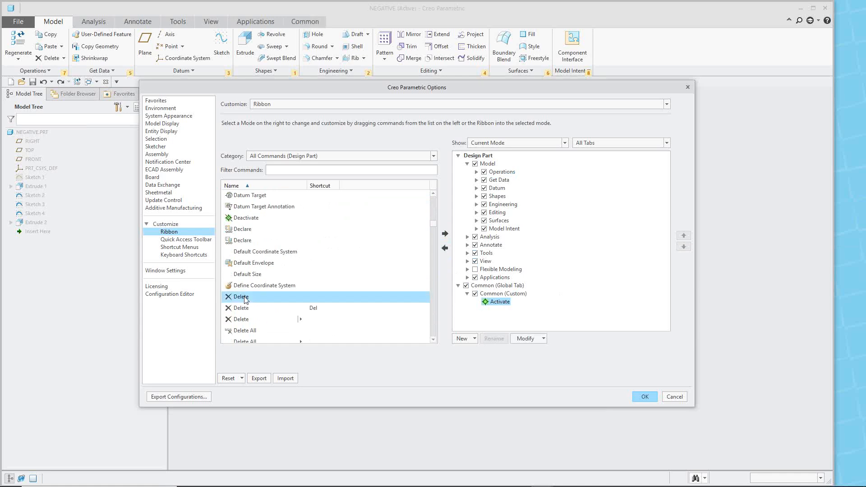
pyautogui.click(272, 307)
pyautogui.click(445, 233)
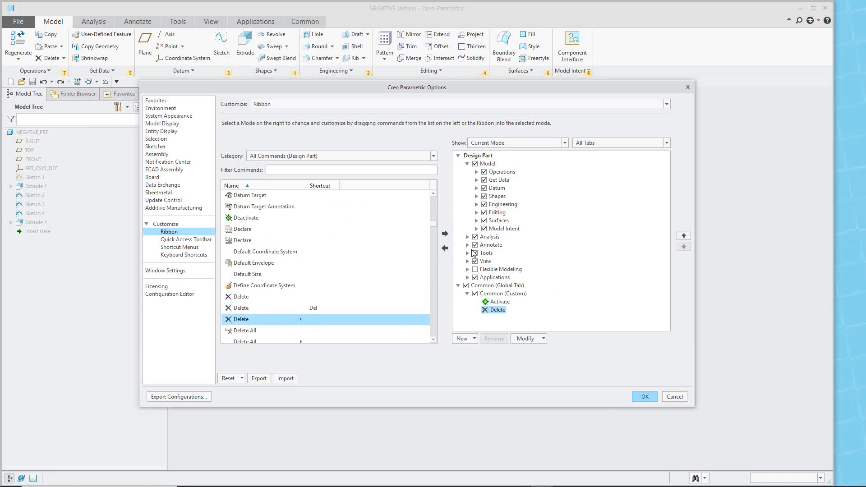
# Add the Draft... command to the Common (Custom) group and accept the ribbon customization
pyautogui.scroll(-10, 348, 284)
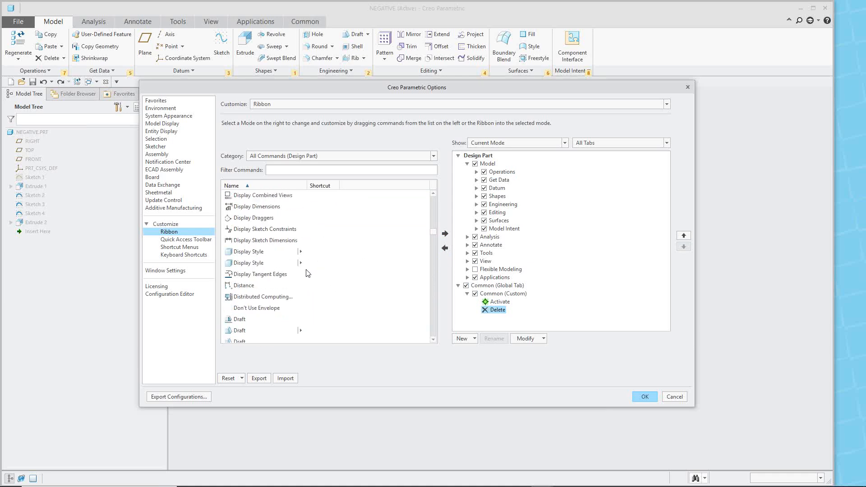
pyautogui.scroll(-2, 291, 260)
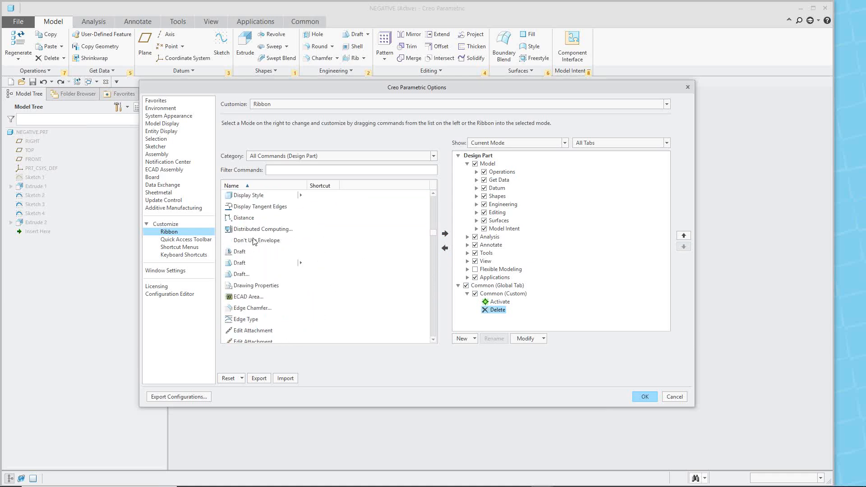
pyautogui.click(244, 252)
pyautogui.click(241, 274)
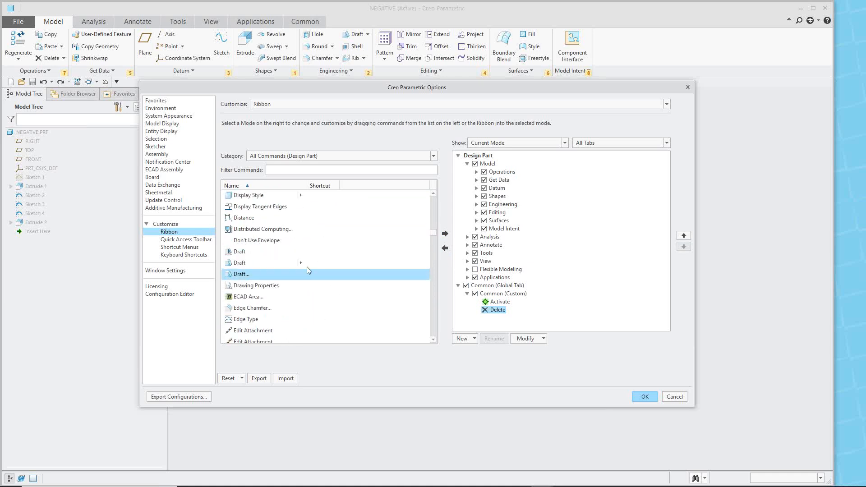
pyautogui.click(446, 234)
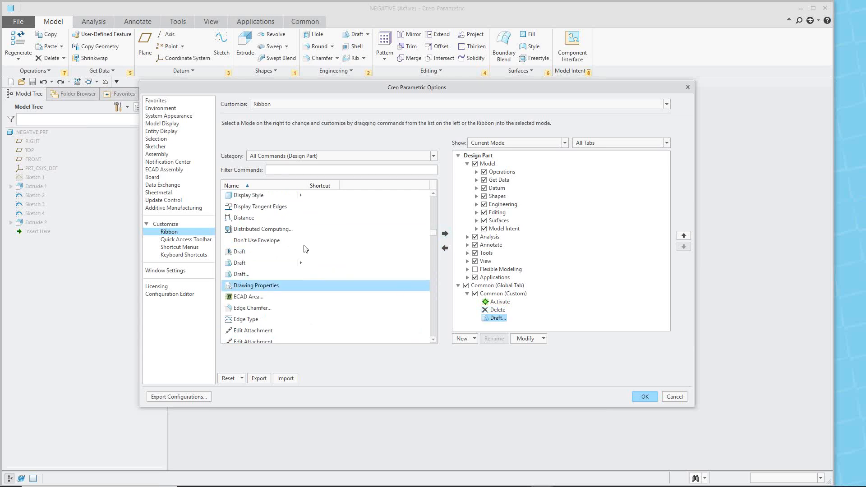
pyautogui.click(645, 397)
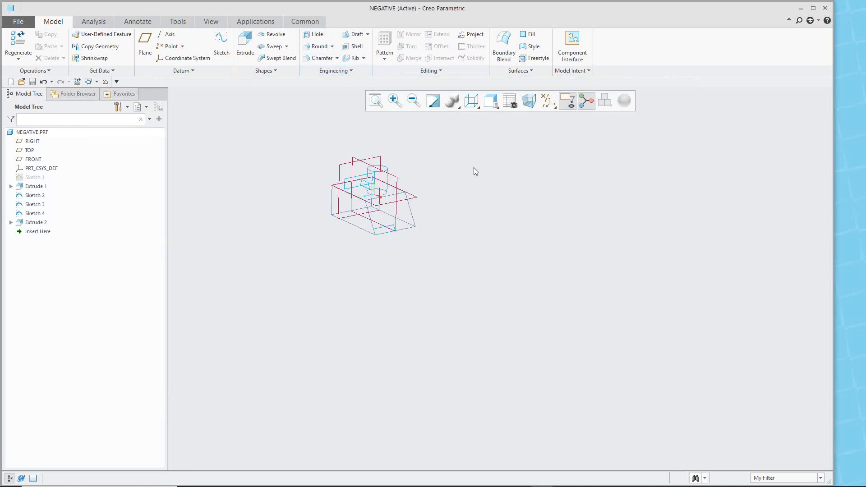
# Create a new assembly with the default template and select one of its datum planes to test the Common commands
pyautogui.click(20, 22)
pyautogui.click(31, 39)
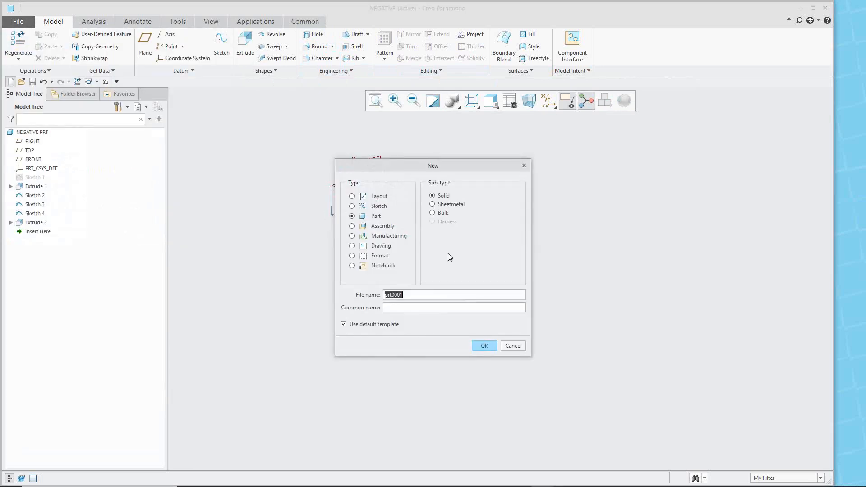
pyautogui.click(388, 226)
pyautogui.click(482, 346)
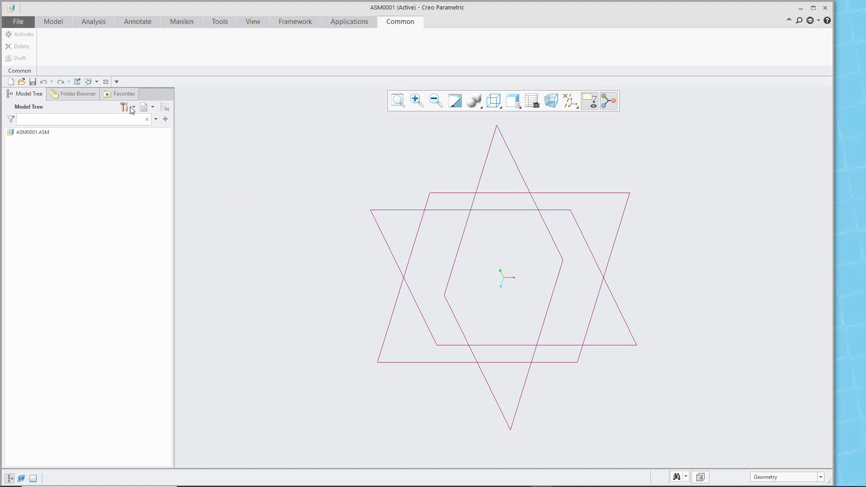
pyautogui.click(388, 209)
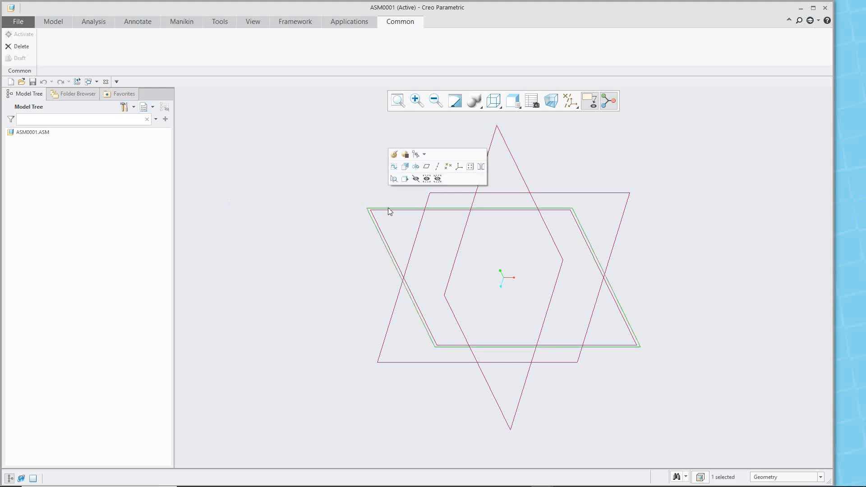
# Clear the datum plane selection, reselect the plane and clear it again to check the availability of the Common commands
pyautogui.click(307, 149)
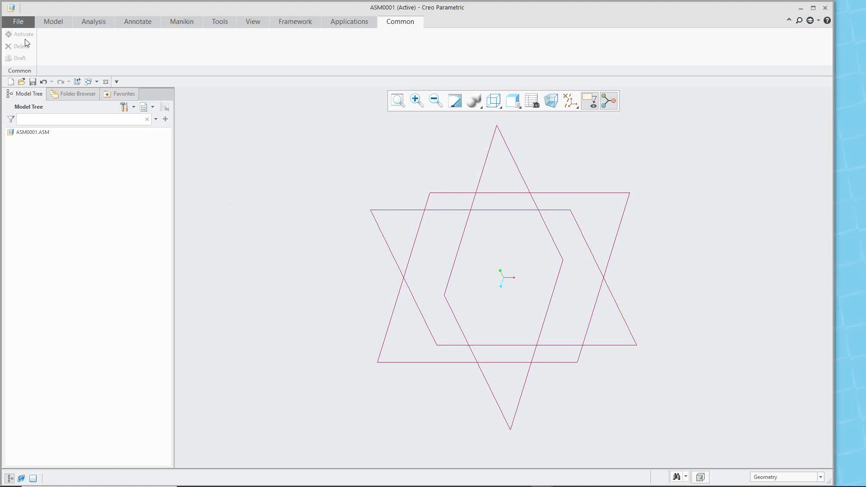
pyautogui.click(398, 213)
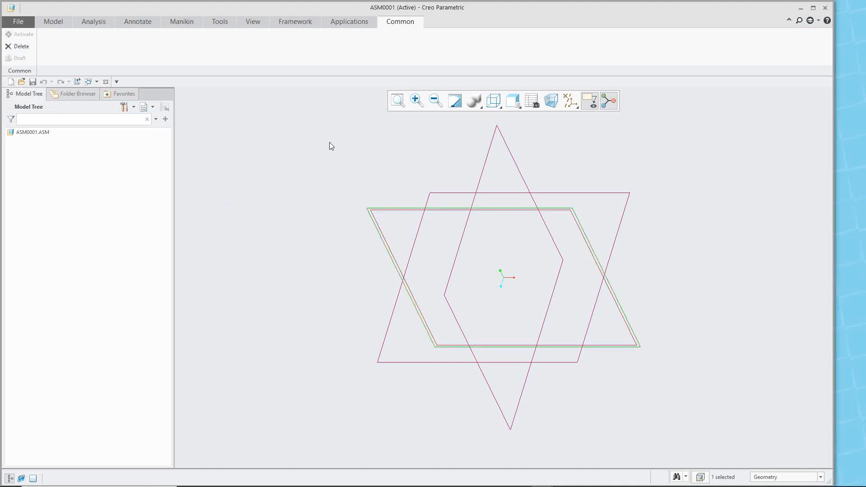
pyautogui.click(311, 164)
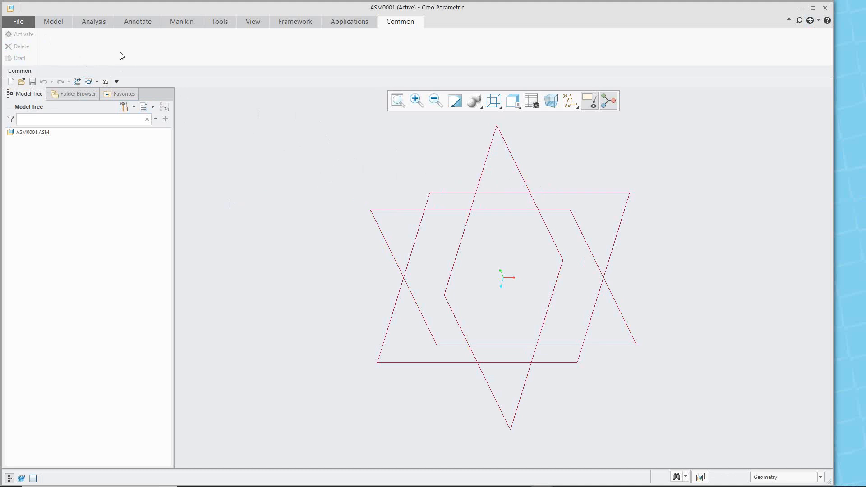
# In the ribbon customization options, rename the Common (Custom) group of the Common global tab as Parts
pyautogui.click(19, 22)
pyautogui.click(30, 224)
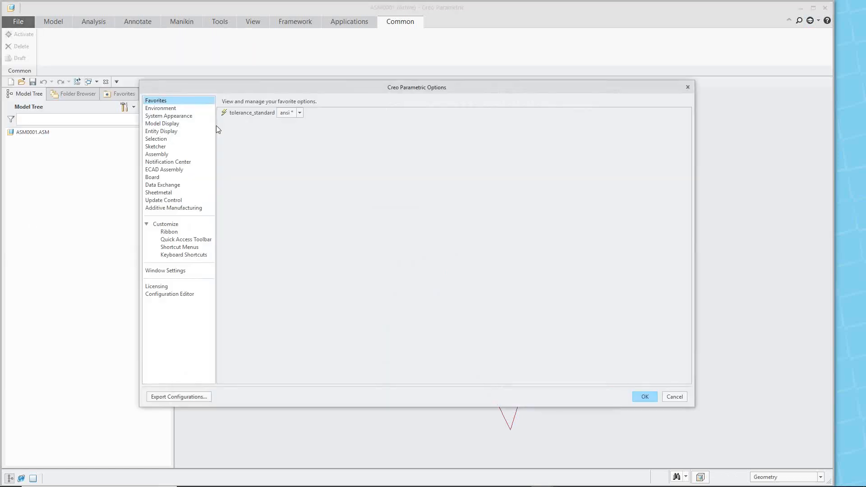
pyautogui.click(168, 232)
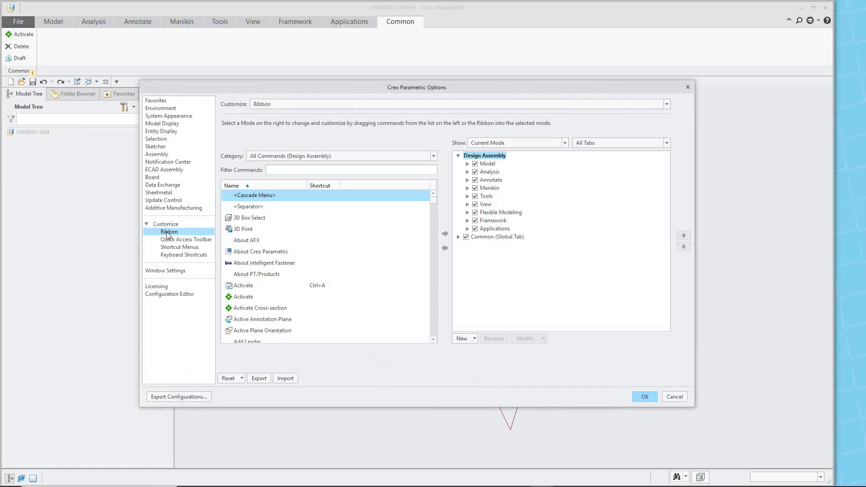
pyautogui.click(458, 237)
pyautogui.click(486, 239)
pyautogui.rightClick(488, 243)
pyautogui.press('Escape')
pyautogui.click(486, 246)
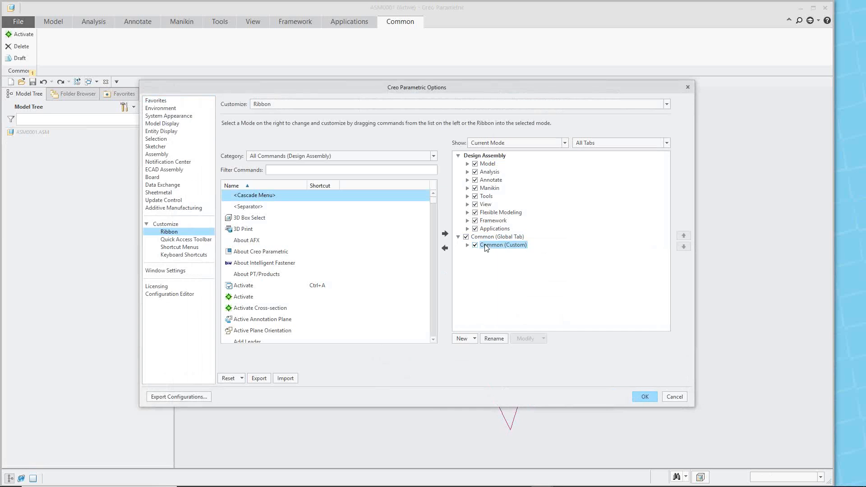
pyautogui.rightClick(485, 247)
pyautogui.click(515, 282)
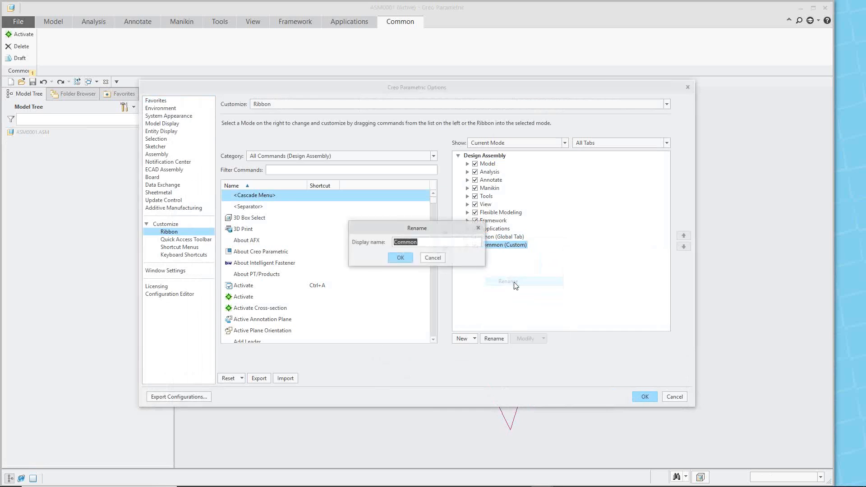
pyautogui.write('Parts')
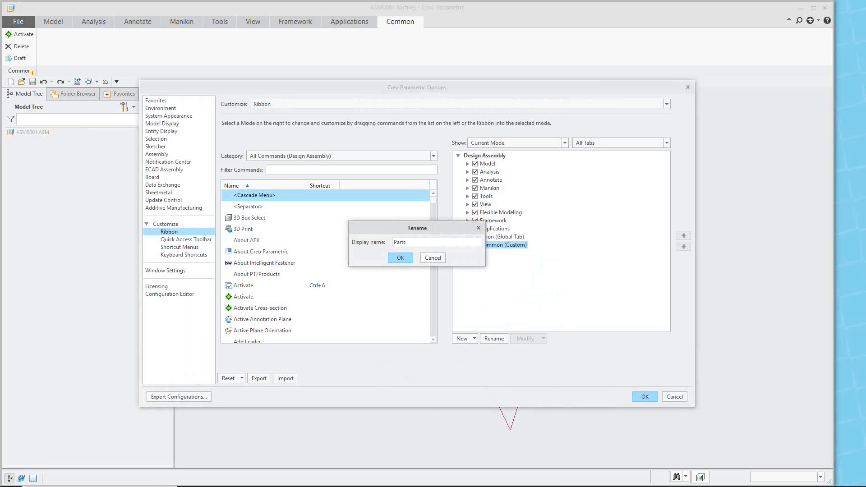
pyautogui.press('Return')
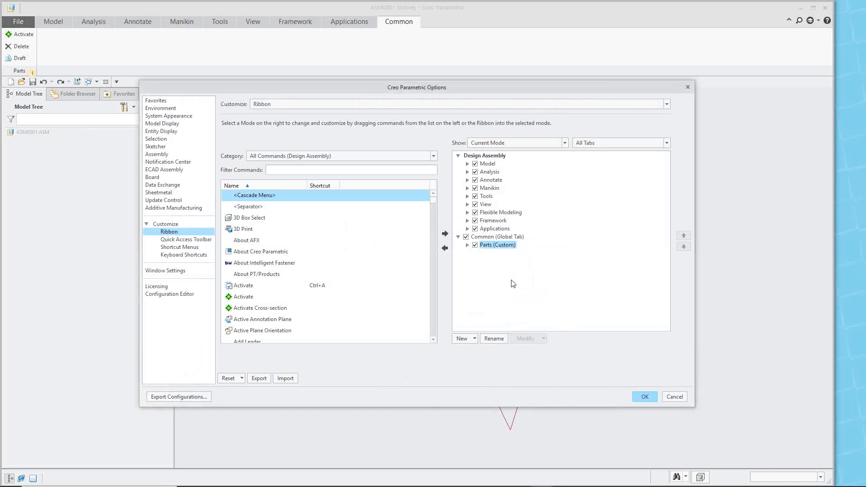
# Add a new group to the Common global tab alongside the Parts group
pyautogui.rightClick(491, 238)
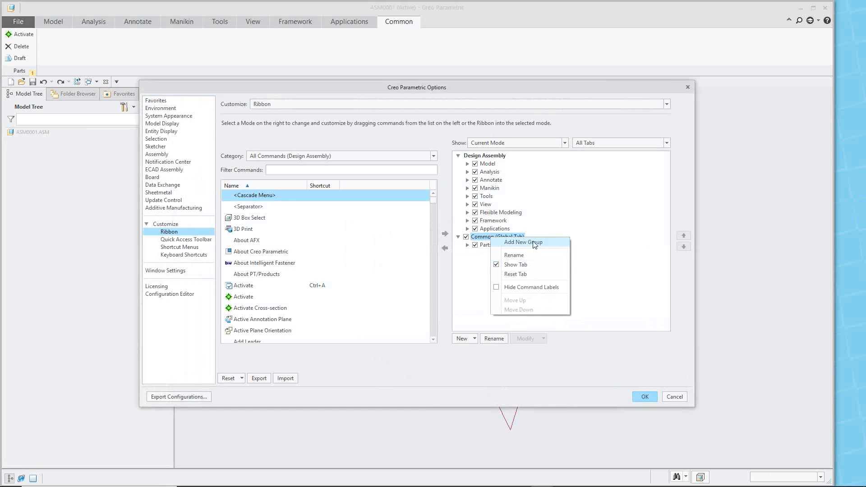
pyautogui.click(535, 243)
pyautogui.rightClick(503, 247)
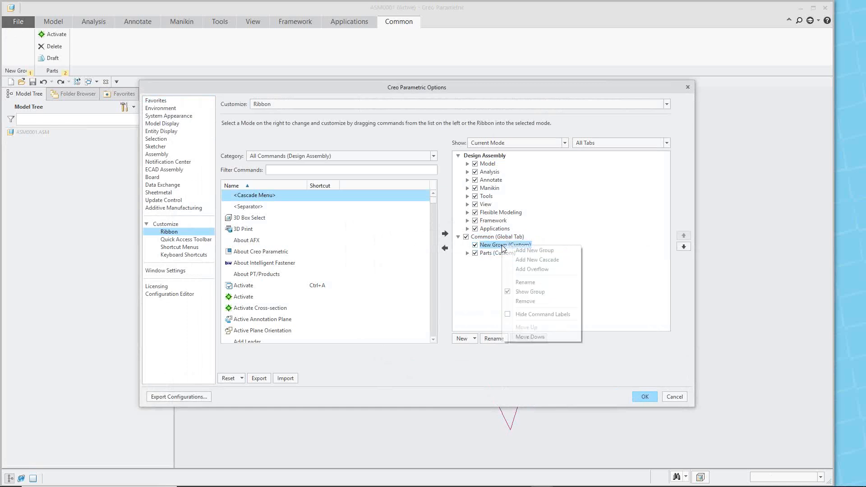
pyautogui.click(533, 283)
pyautogui.write('Assembly')
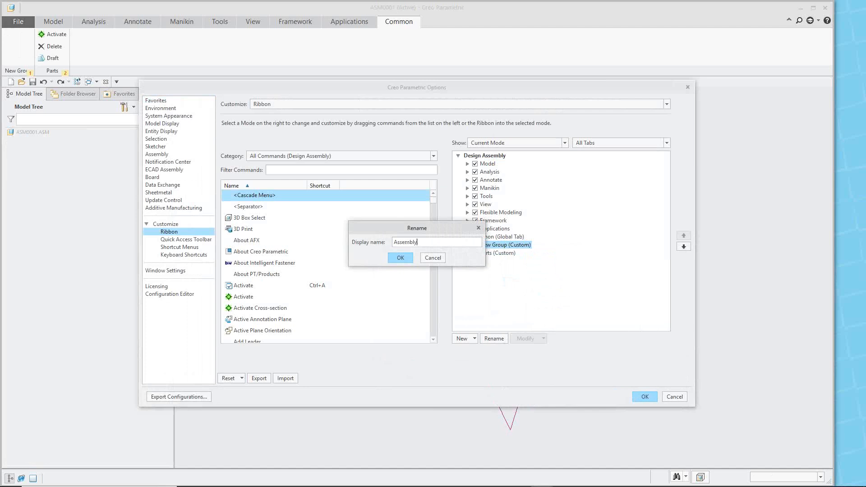
pyautogui.press('Return')
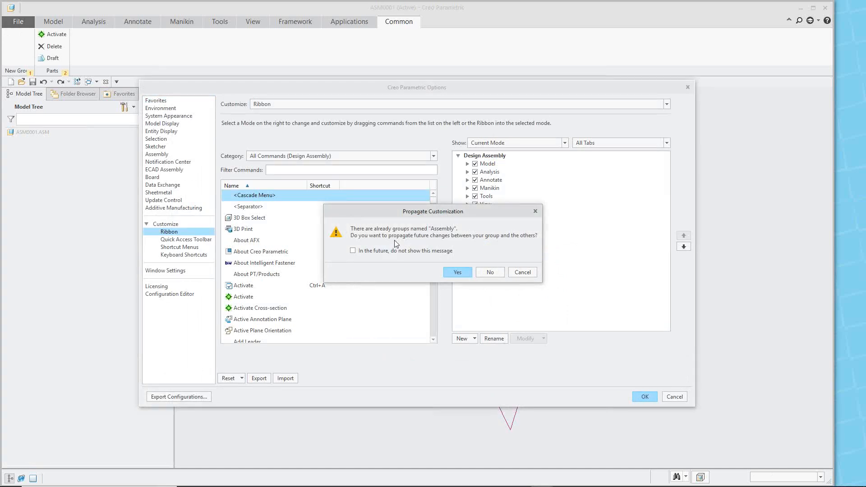
pyautogui.click(522, 272)
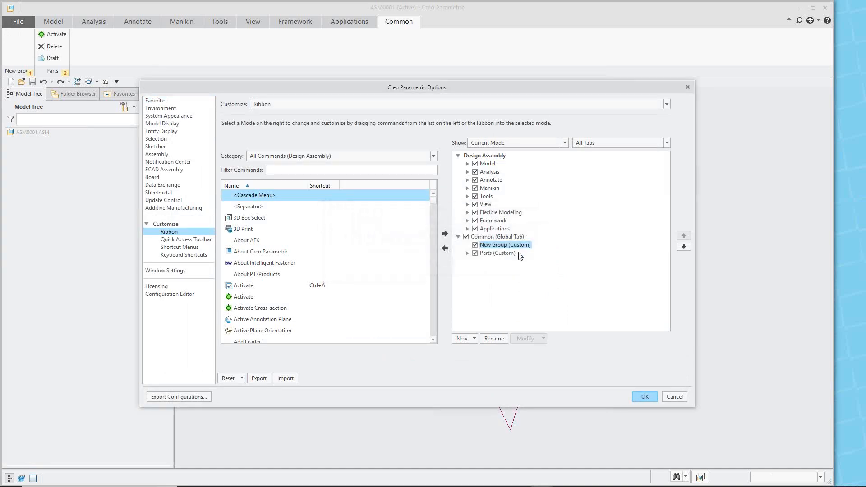
# Rename the new custom group above Parts as Assemblies
pyautogui.rightClick(486, 246)
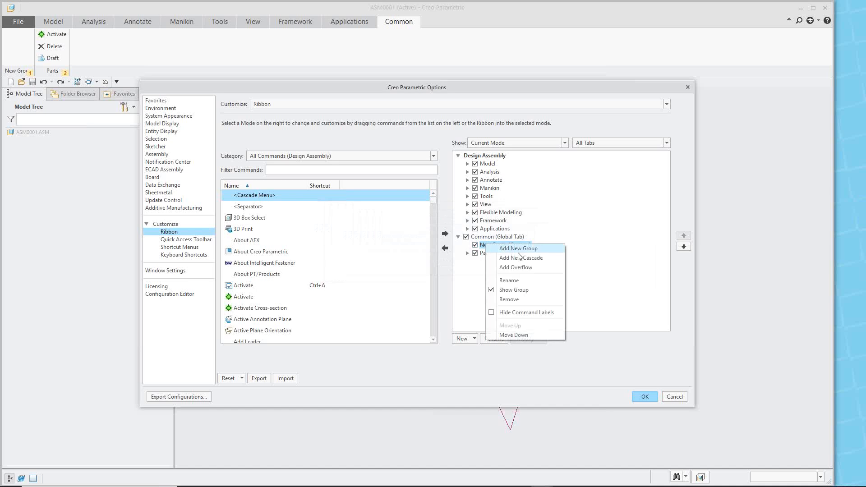
pyautogui.click(516, 282)
pyautogui.write('Assemblies')
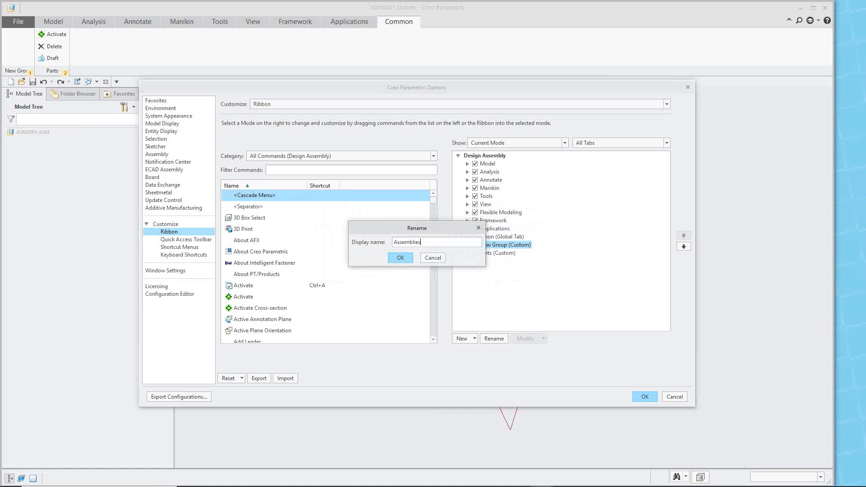
pyautogui.press('Return')
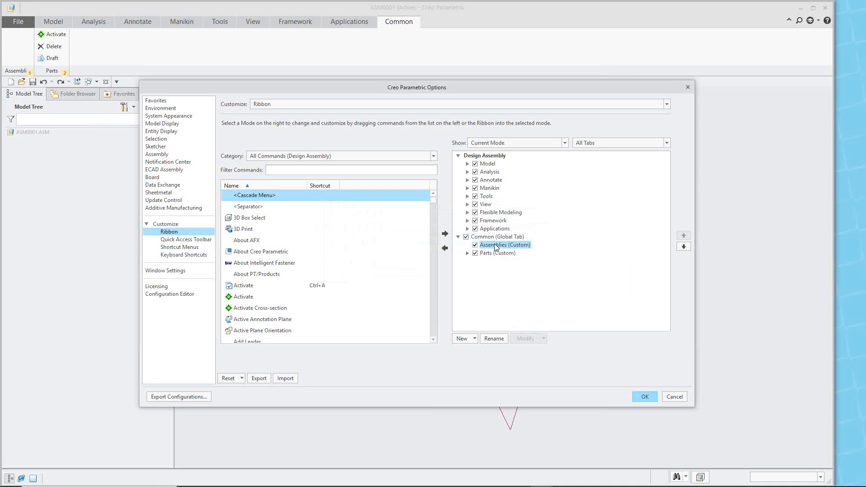
# Add another new group to the Common global tab and rename it as Drawings
pyautogui.rightClick(497, 237)
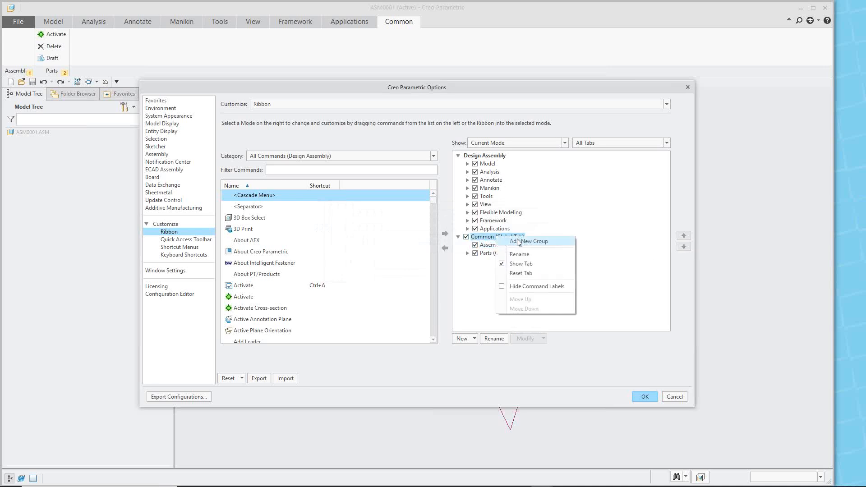
pyautogui.click(525, 243)
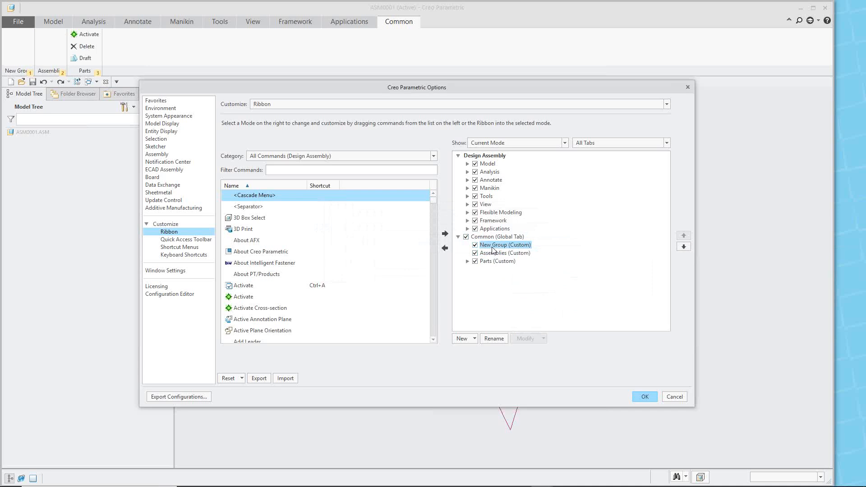
pyautogui.rightClick(495, 246)
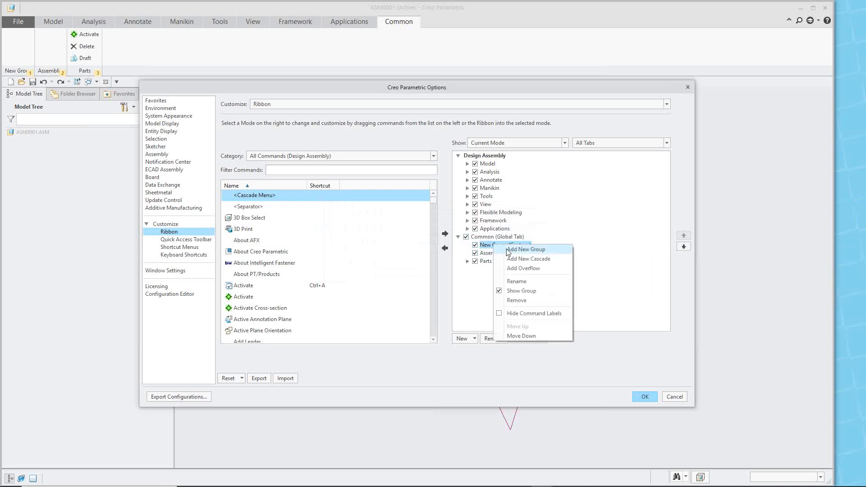
pyautogui.click(516, 282)
pyautogui.write('Draw')
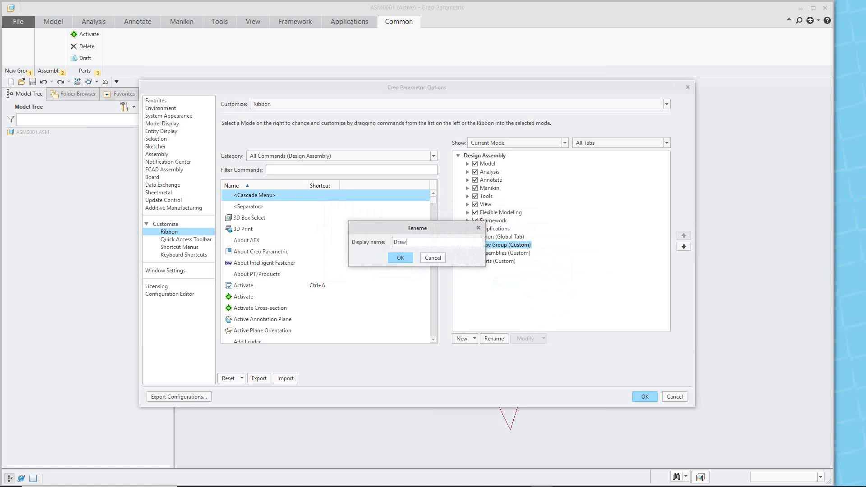
pyautogui.write('ings')
pyautogui.press('Return')
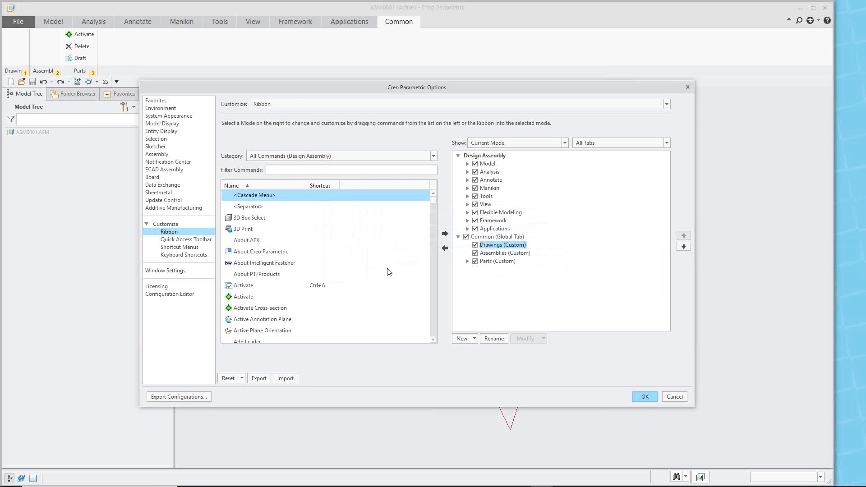
# Add the Assemble... command from the Design Assembly Model Tab category to the Assemblies (Custom) group
pyautogui.click(434, 158)
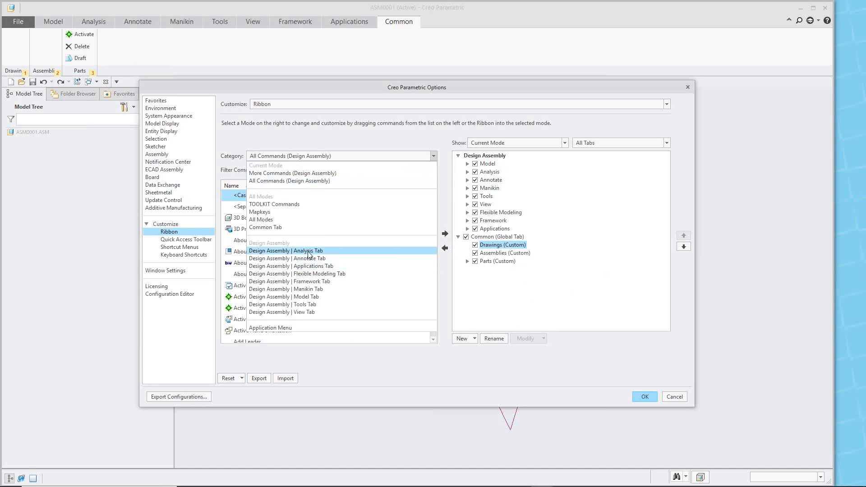
pyautogui.click(505, 253)
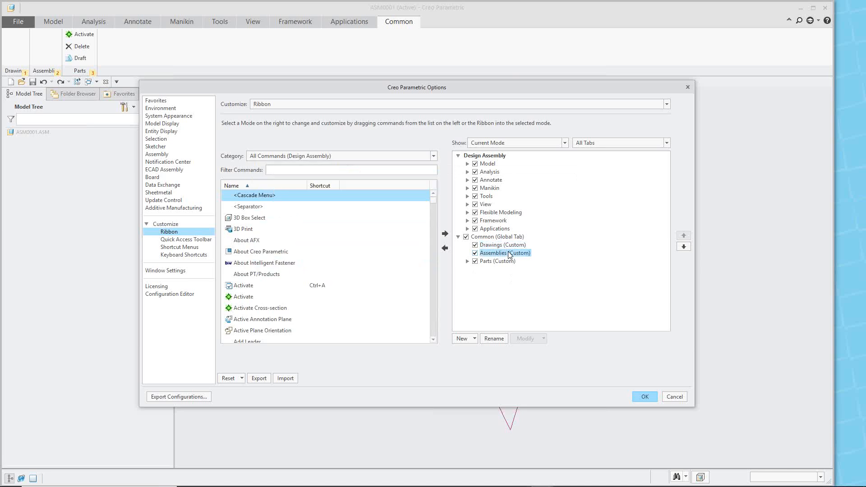
pyautogui.click(434, 156)
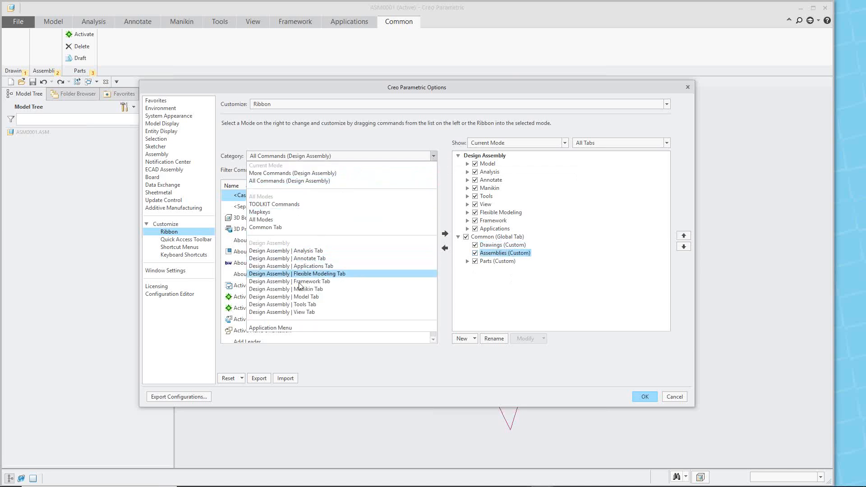
pyautogui.click(307, 296)
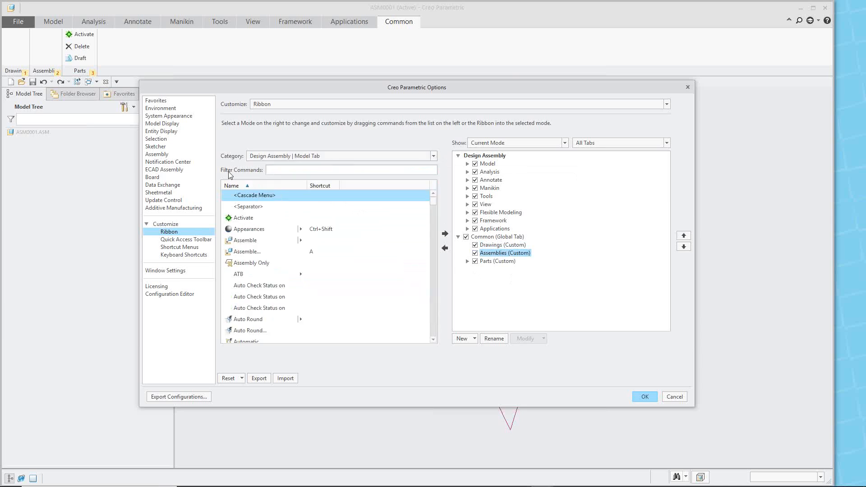
pyautogui.click(242, 252)
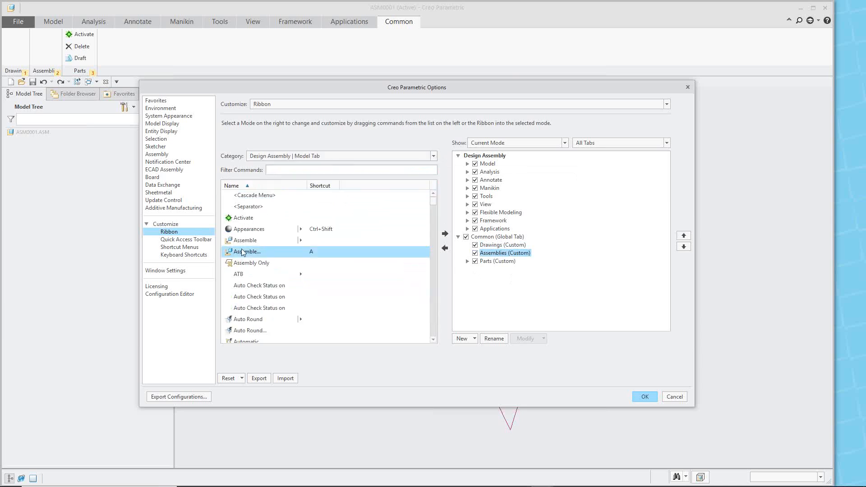
pyautogui.click(444, 233)
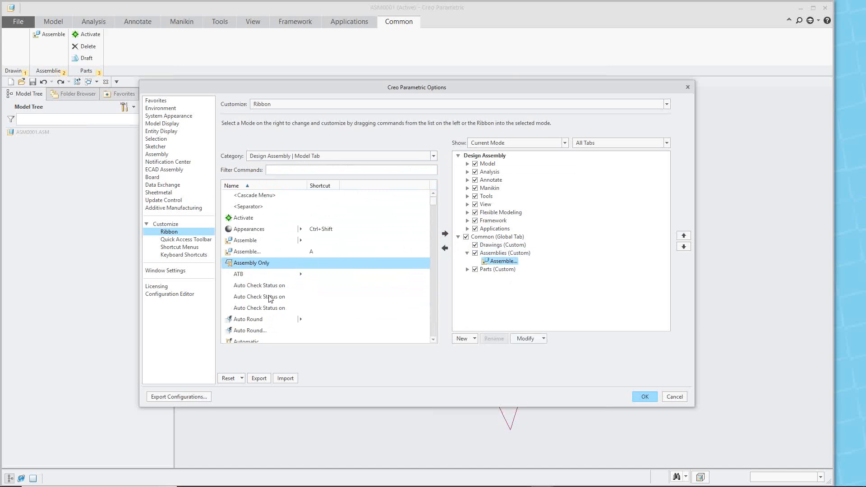
# Add the Bill of Materials command to the Assemblies (Custom) group
pyautogui.scroll(-2, 271, 299)
pyautogui.scroll(-1, 269, 282)
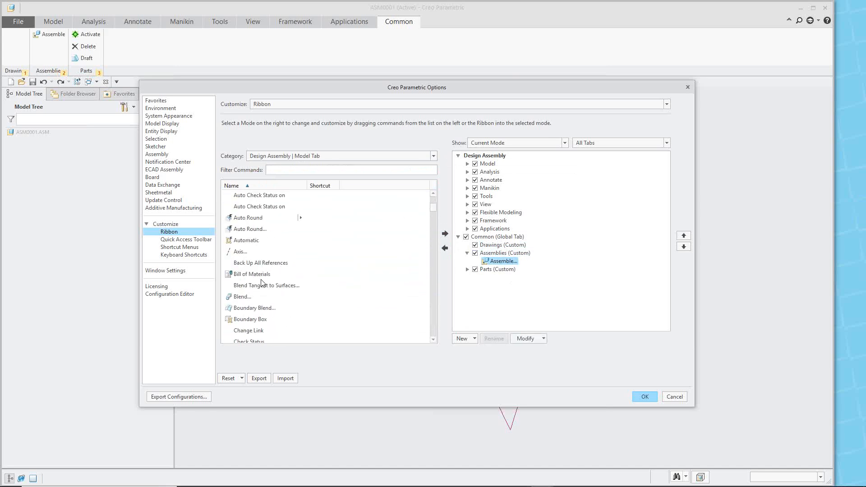
pyautogui.click(263, 276)
pyautogui.click(445, 234)
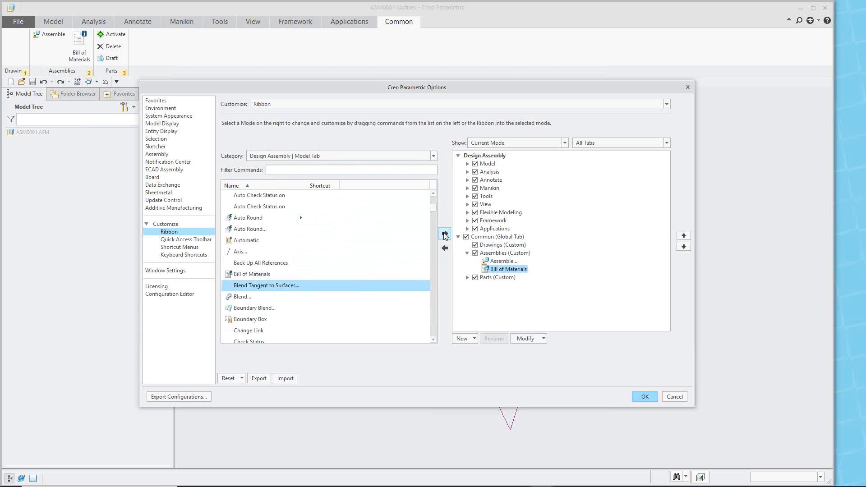
# Add the Component Display Style command to the Assemblies (Custom) group
pyautogui.scroll(-2, 310, 281)
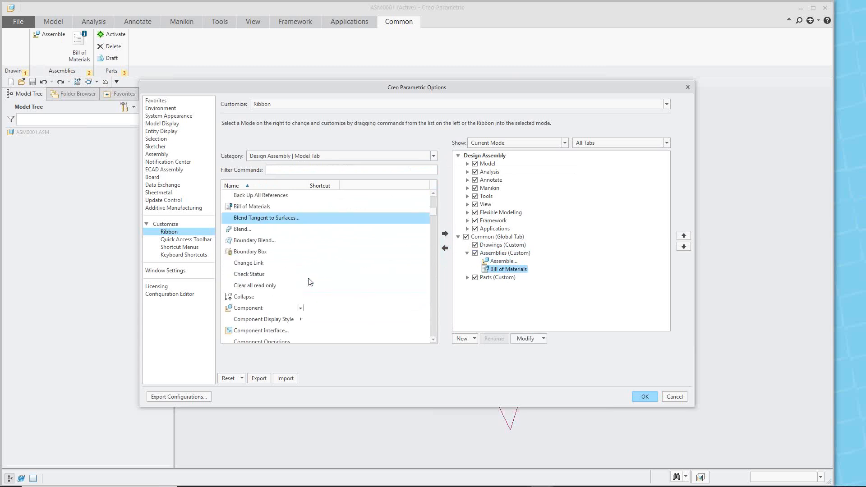
pyautogui.scroll(-1, 335, 298)
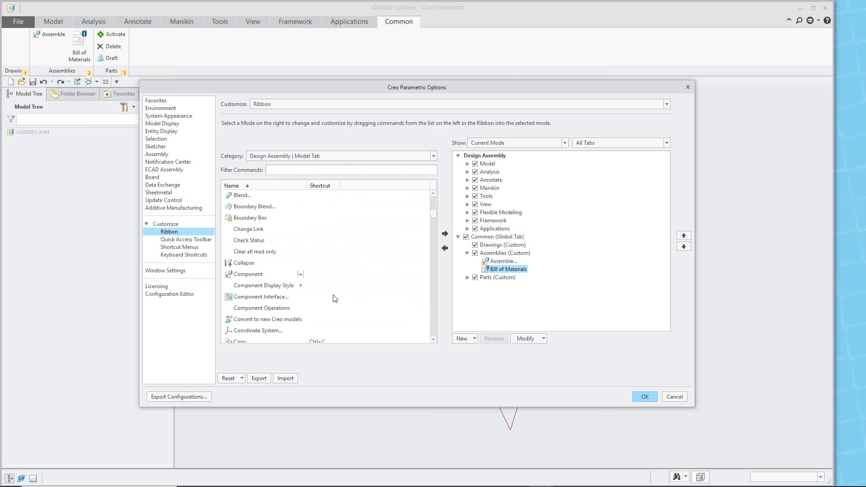
pyautogui.click(269, 286)
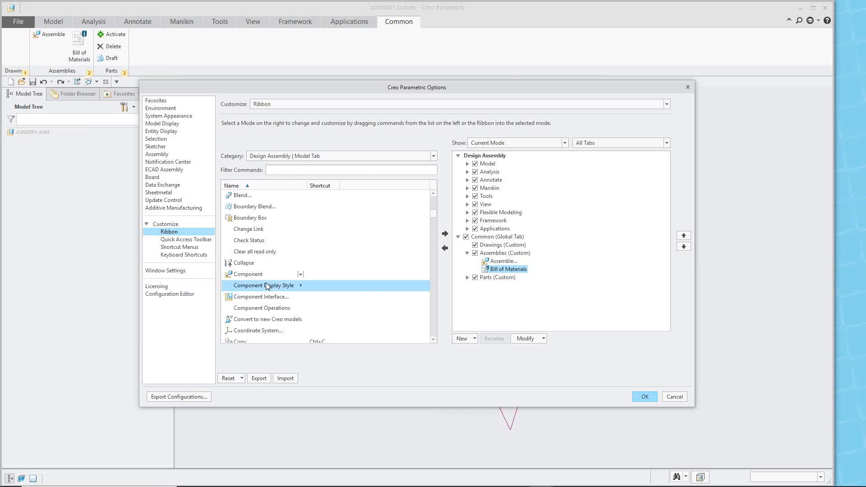
pyautogui.click(445, 234)
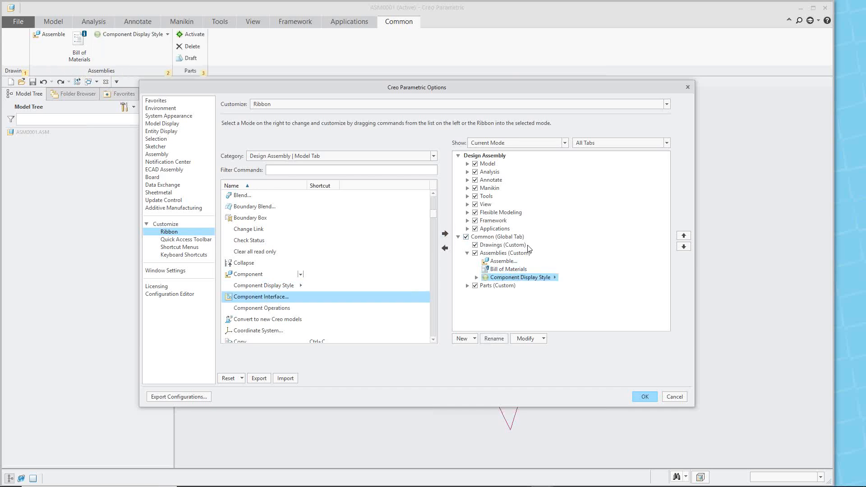
# Check the available command categories and apply the ribbon customization for the Common global tab
pyautogui.click(436, 157)
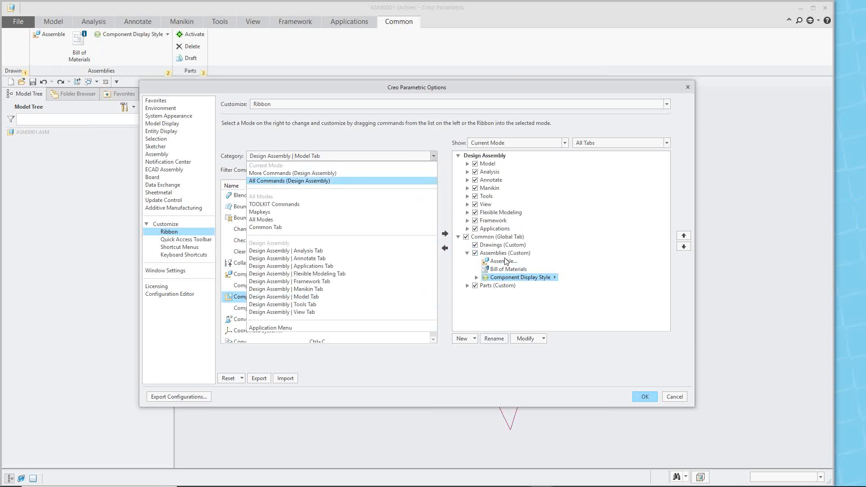
pyautogui.click(570, 369)
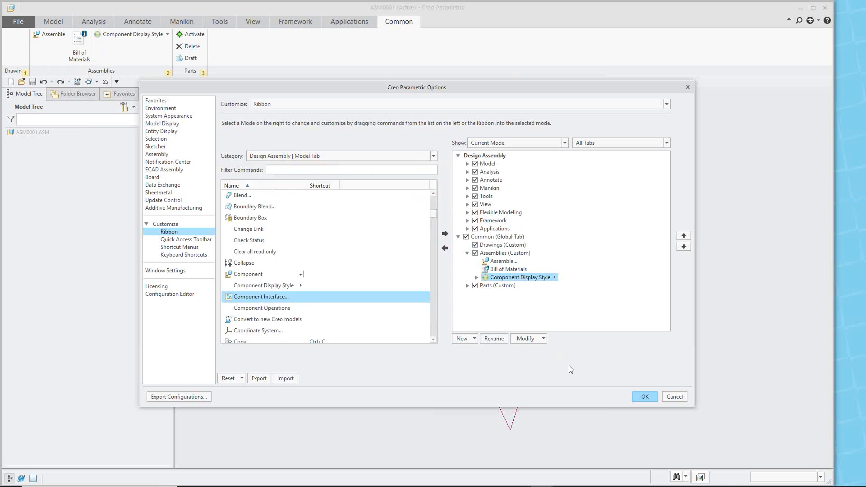
pyautogui.click(639, 398)
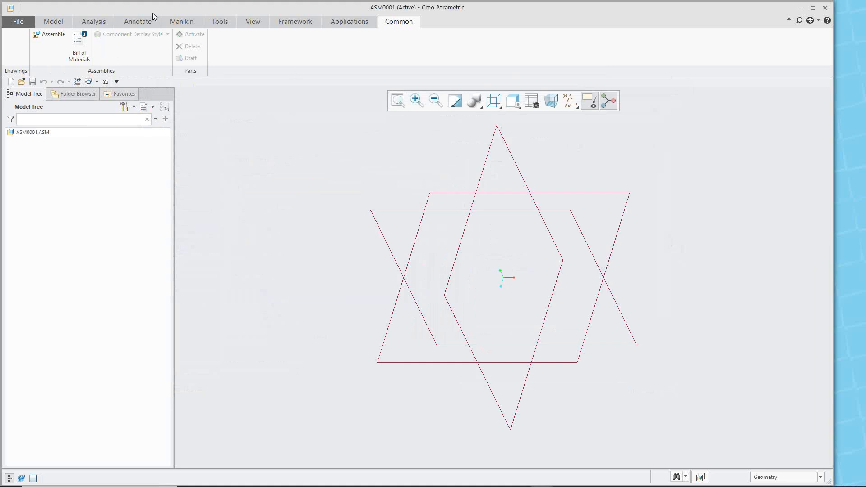
# Switch to the NEGATIVE part window and display the Common ribbon tab there
pyautogui.click(91, 82)
pyautogui.click(110, 93)
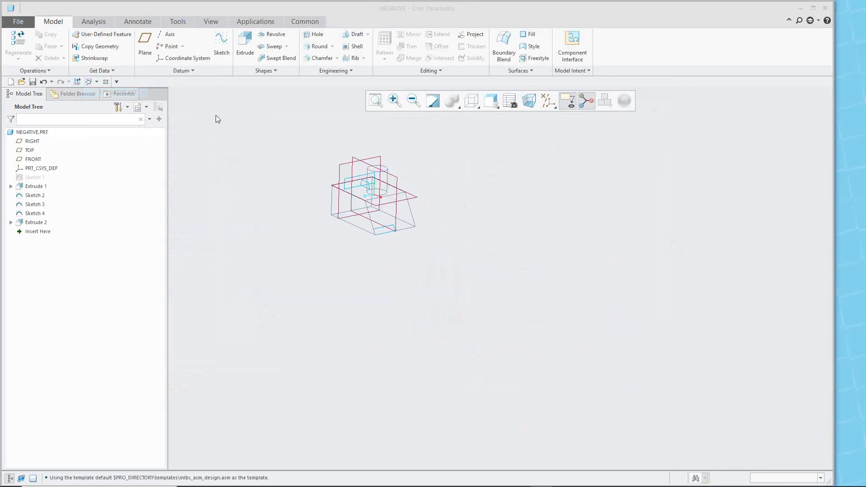
pyautogui.click(307, 21)
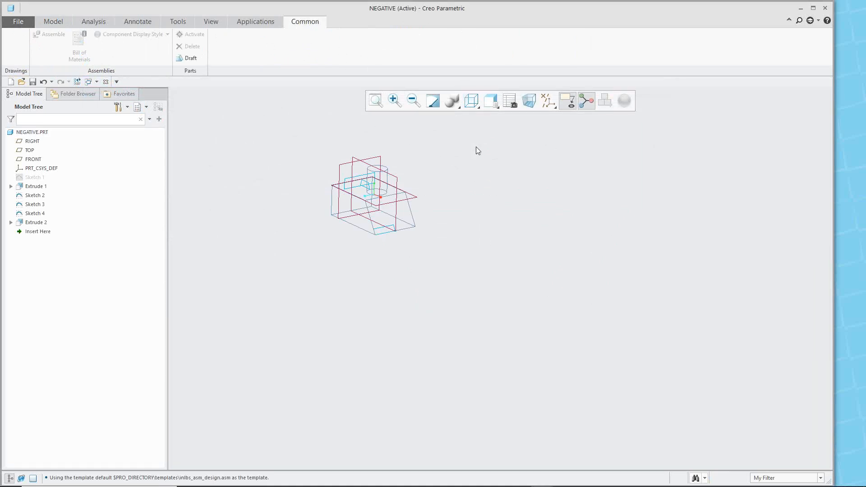
# Try the Small size for the in-graphics view toolbar and restore it to Large
pyautogui.rightClick(544, 105)
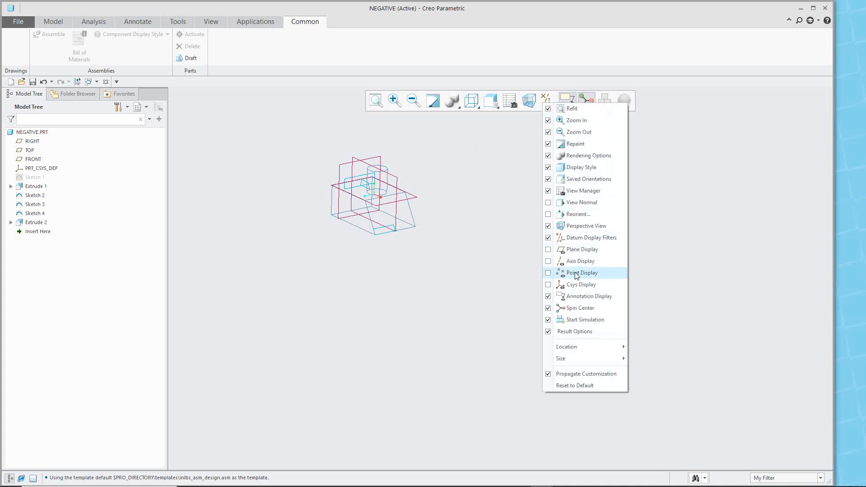
pyautogui.moveTo(576, 348)
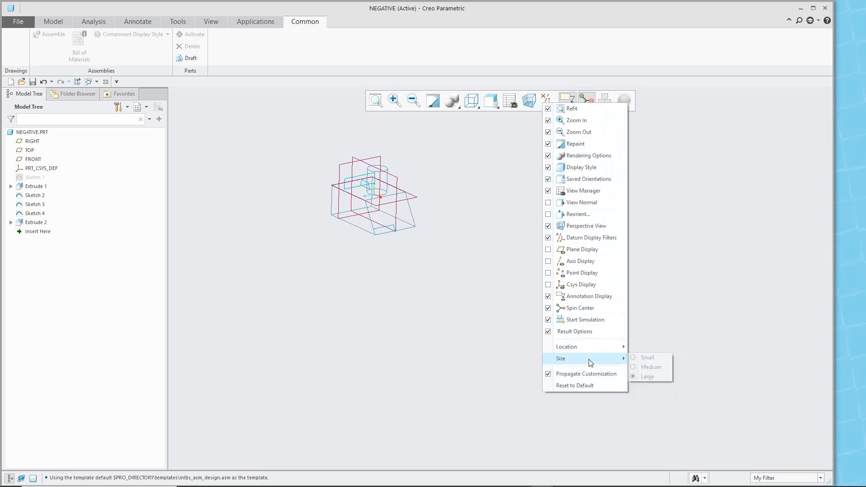
pyautogui.click(651, 359)
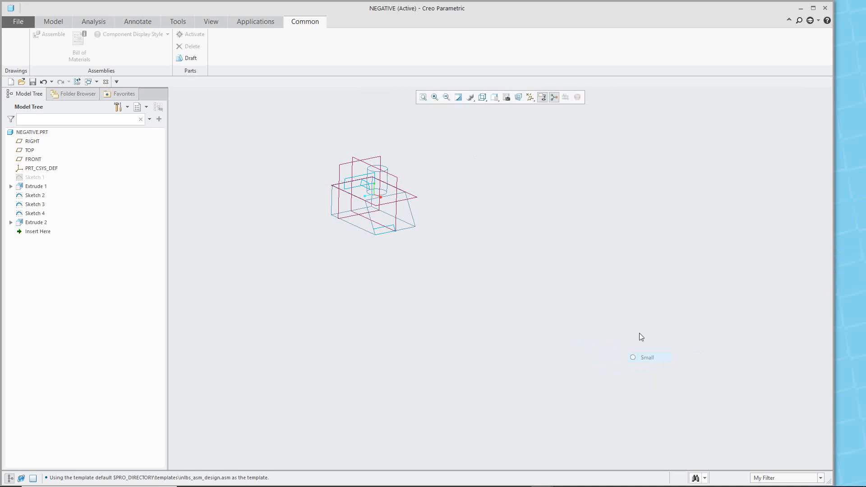
pyautogui.rightClick(478, 98)
pyautogui.moveTo(530, 356)
pyautogui.click(581, 375)
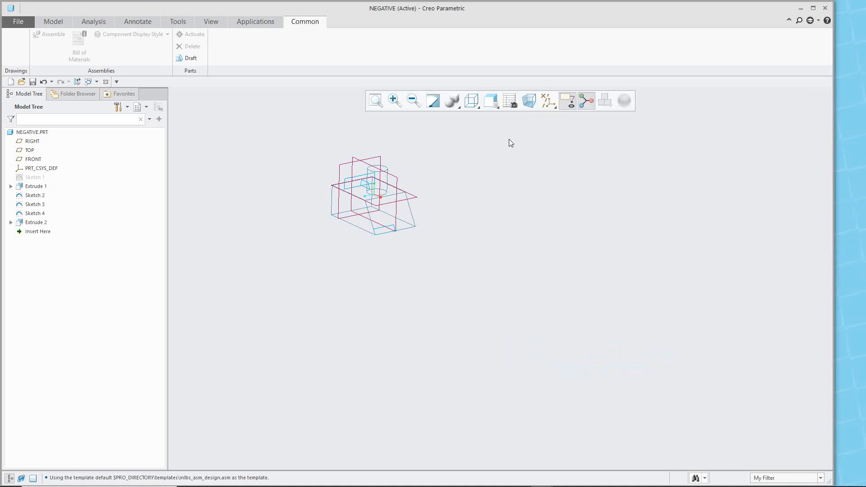
# Relocate the in-graphics view toolbar to the status bar and show the Quick Access Toolbar above the ribbon
pyautogui.rightClick(521, 102)
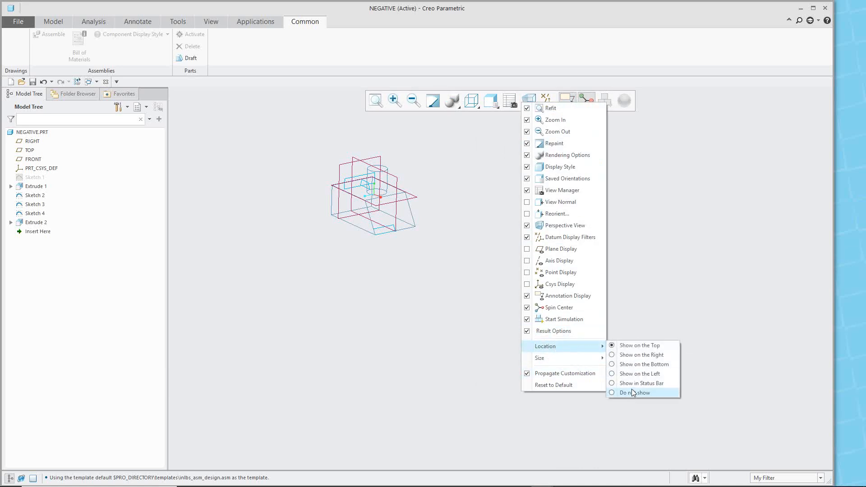
pyautogui.click(615, 386)
pyautogui.moveTo(526, 483)
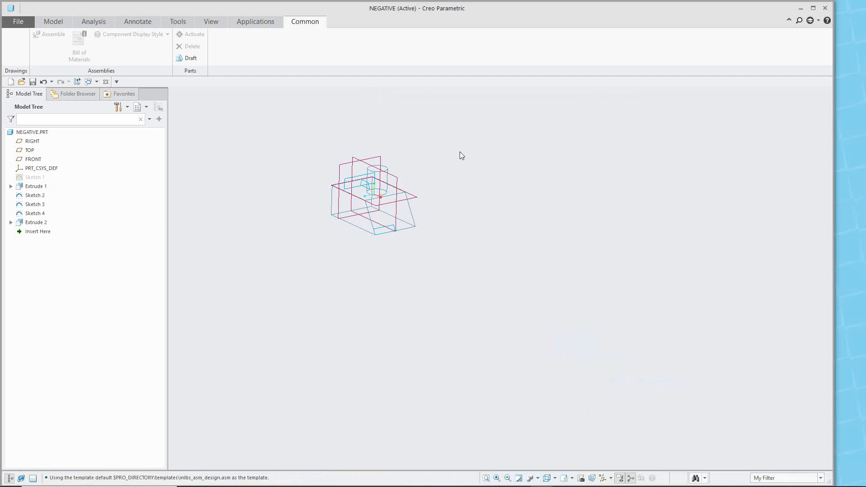
pyautogui.rightClick(342, 40)
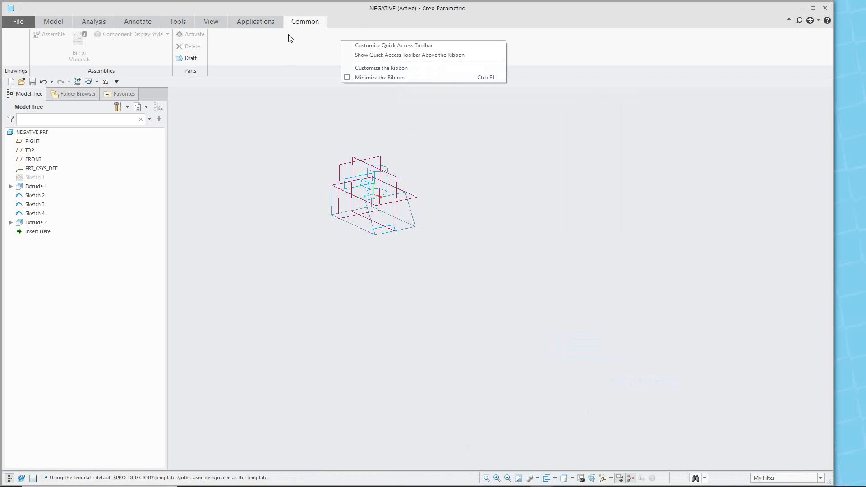
pyautogui.click(396, 56)
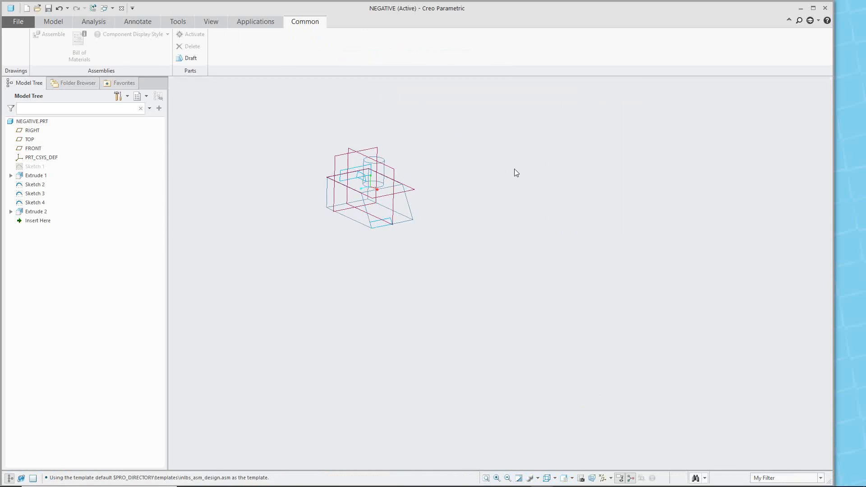
# Set the selection filter to Geometry
pyautogui.scroll(2, 310, 114)
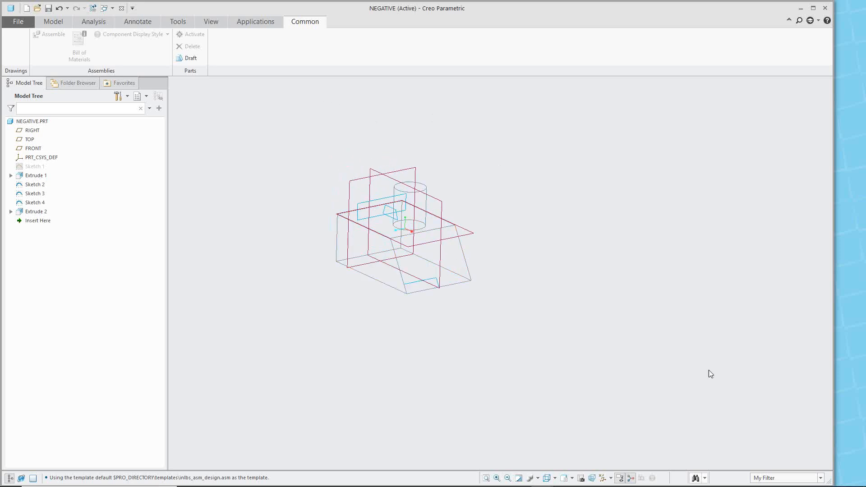
pyautogui.click(821, 479)
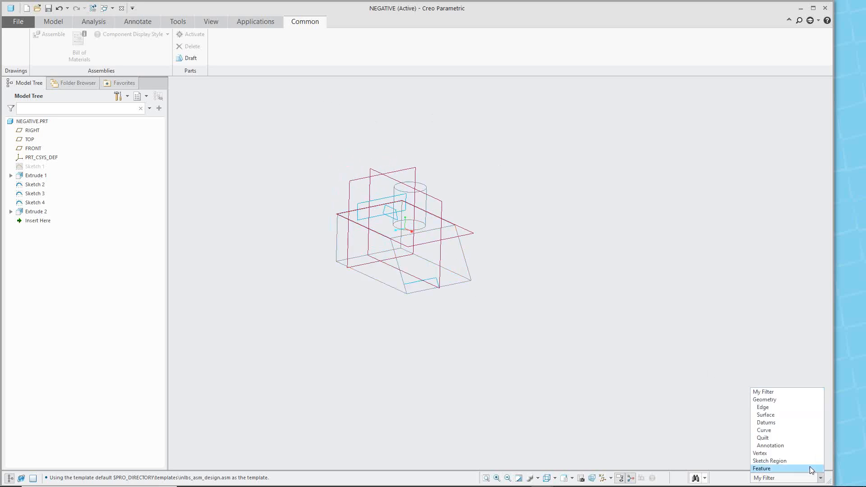
pyautogui.click(765, 399)
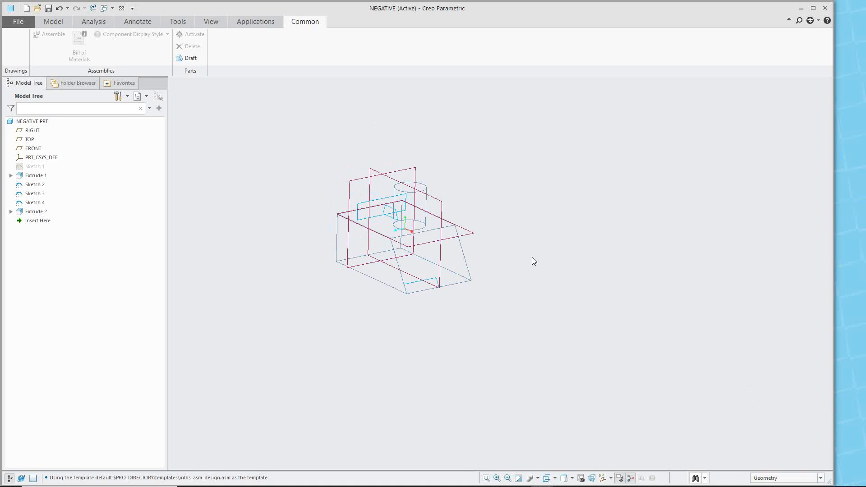
# Select the block's slanted face and examine the commands offered for customizing its mini toolbar, leaving without changes
pyautogui.click(448, 261)
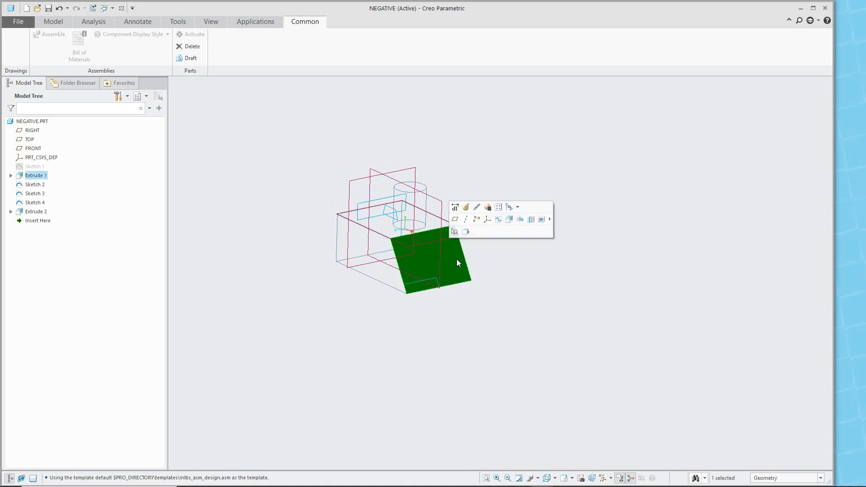
pyautogui.rightClick(521, 230)
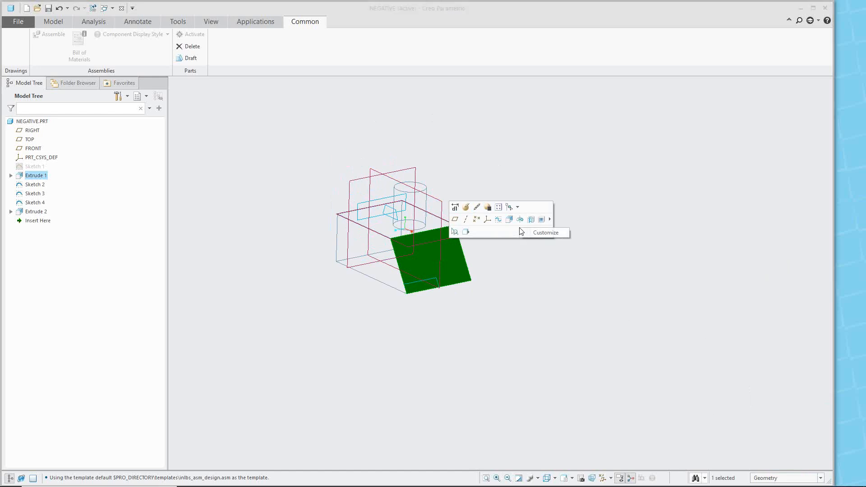
pyautogui.click(545, 232)
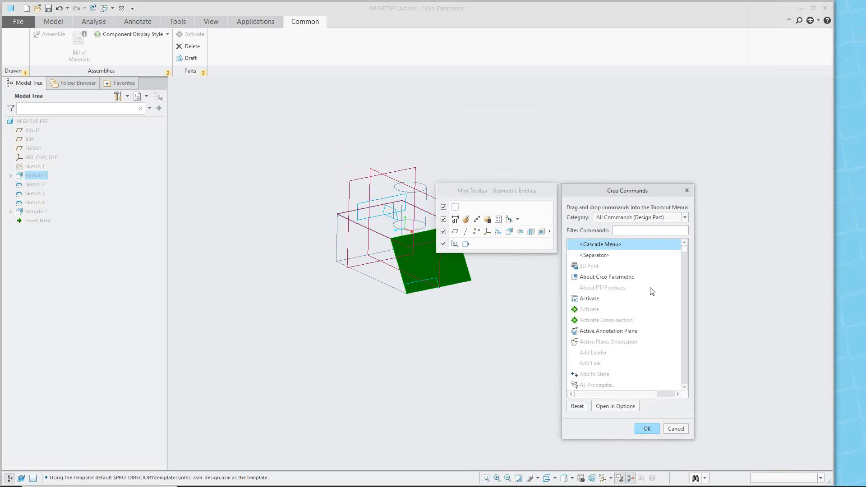
pyautogui.scroll(-10, 645, 329)
pyautogui.scroll(-10, 644, 330)
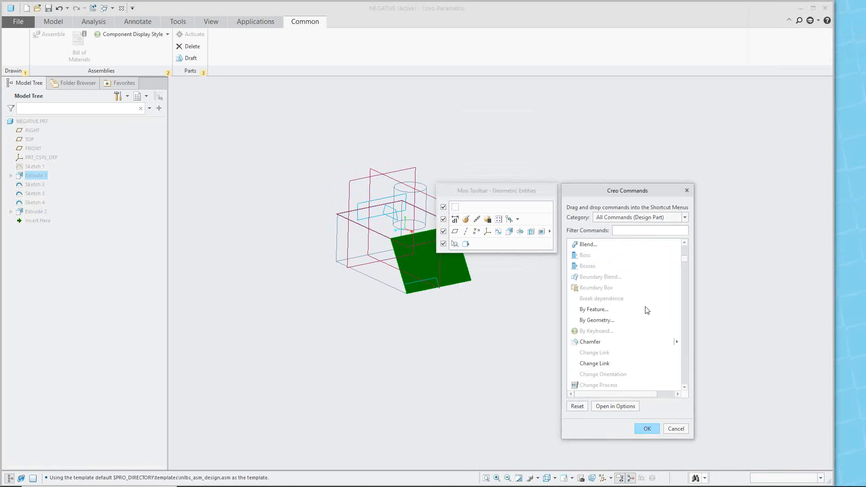
pyautogui.click(675, 428)
pyautogui.click(506, 115)
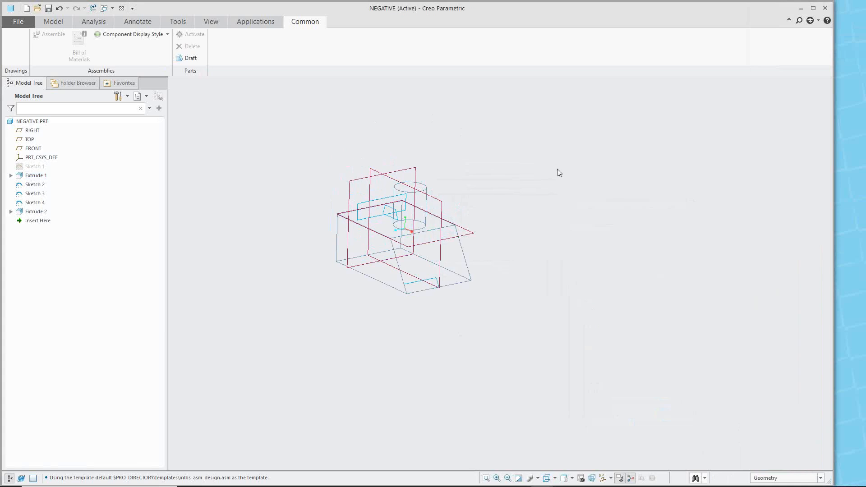
# Switch to full-screen mode, check the mini toolbar of the block's slanted face and clear the selection
pyautogui.press('alt')
pyautogui.press('F11')
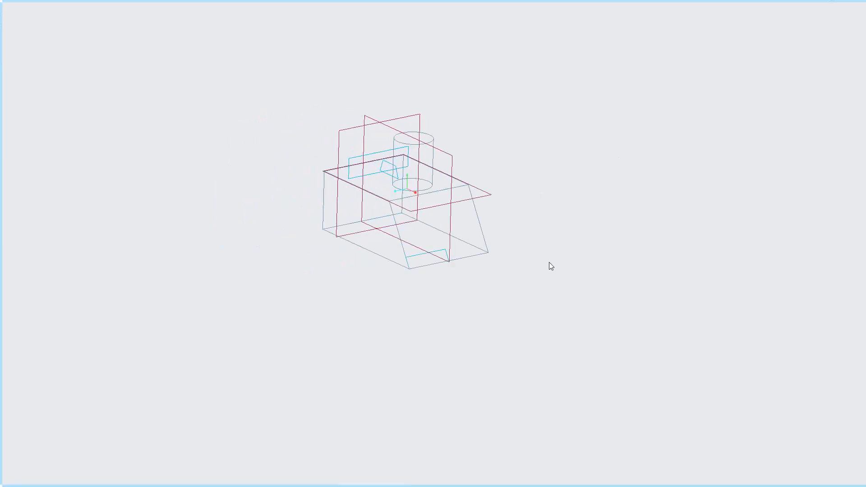
pyautogui.click(469, 226)
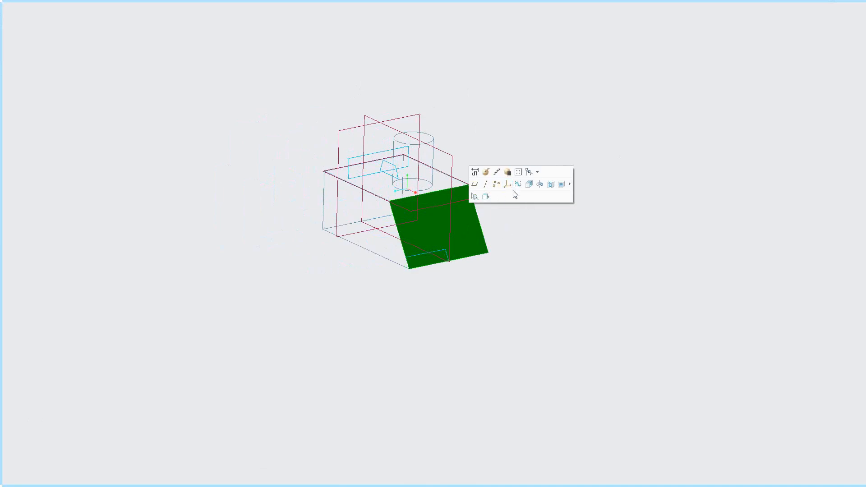
pyautogui.click(493, 118)
pyautogui.moveTo(423, 3)
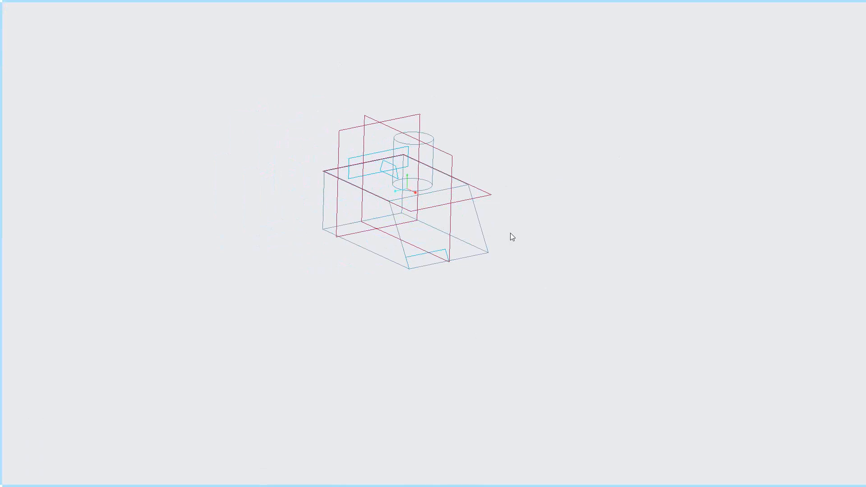
# Start an Extrude on the slanted face and examine the commands offered for customizing the sketch shortcut menu
pyautogui.click(465, 230)
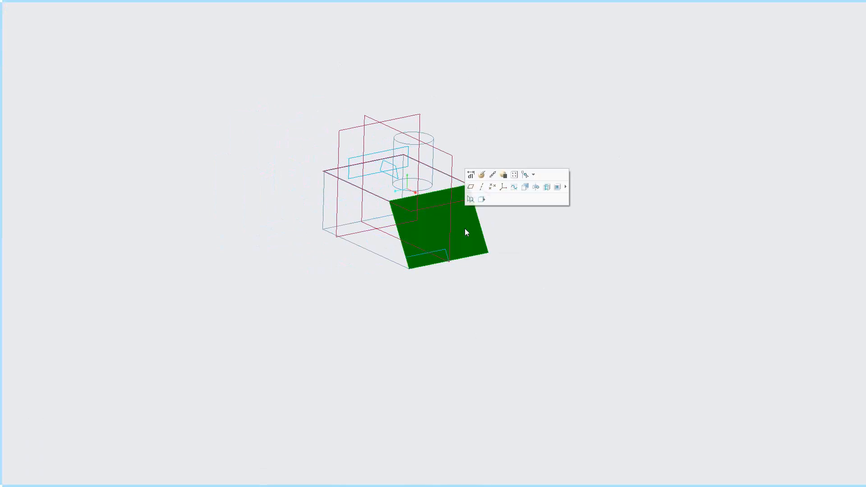
pyautogui.click(524, 187)
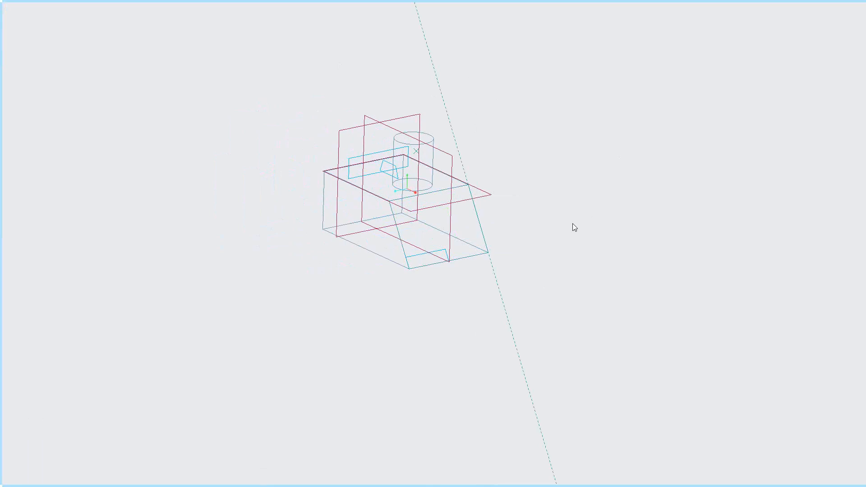
pyautogui.rightClick(553, 146)
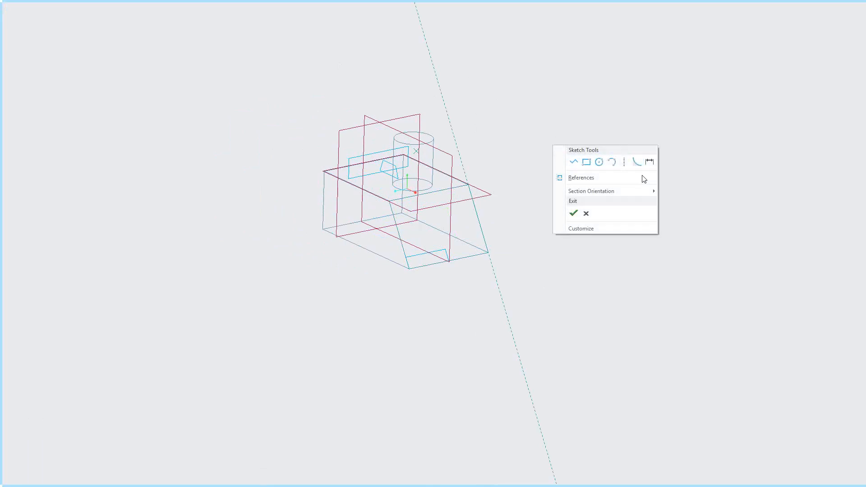
pyautogui.click(622, 229)
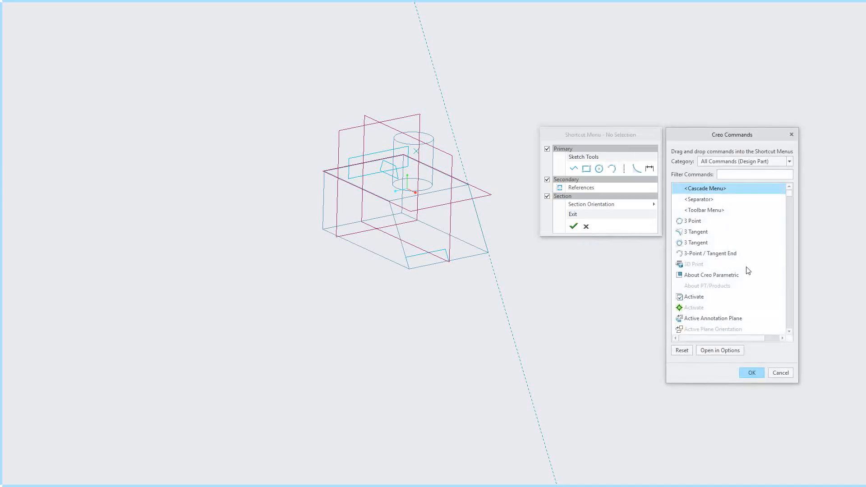
pyautogui.scroll(-10, 739, 261)
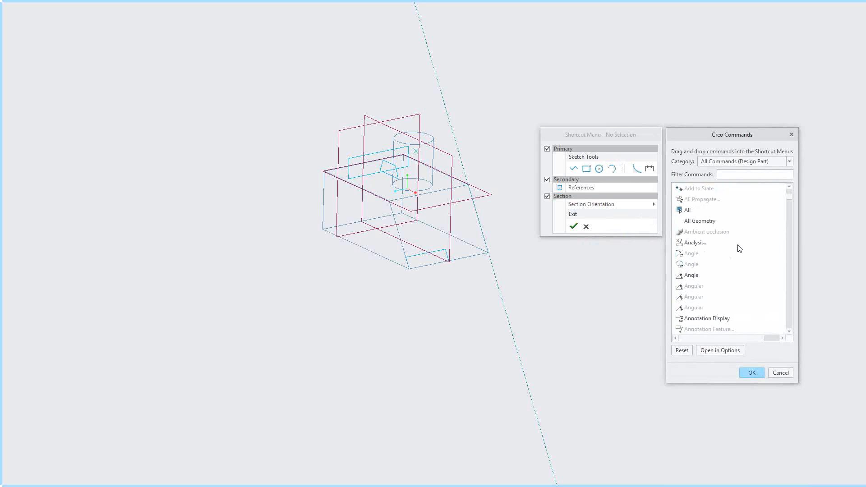
pyautogui.scroll(8, 739, 250)
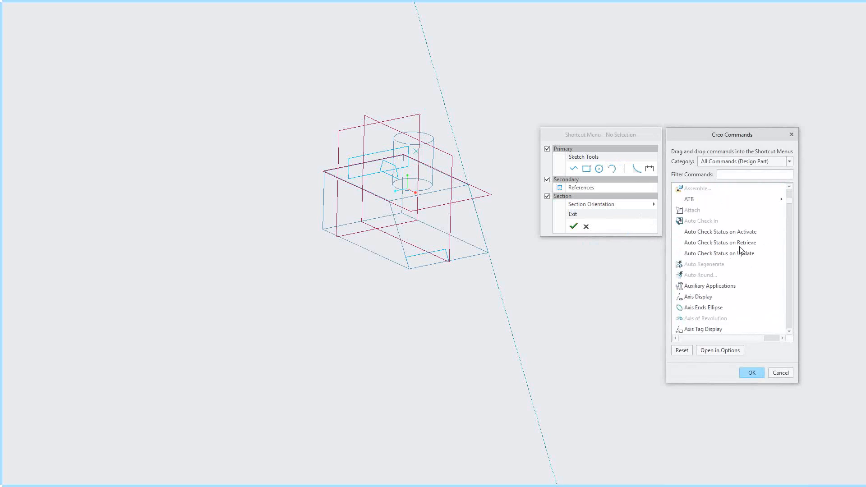
pyautogui.click(780, 373)
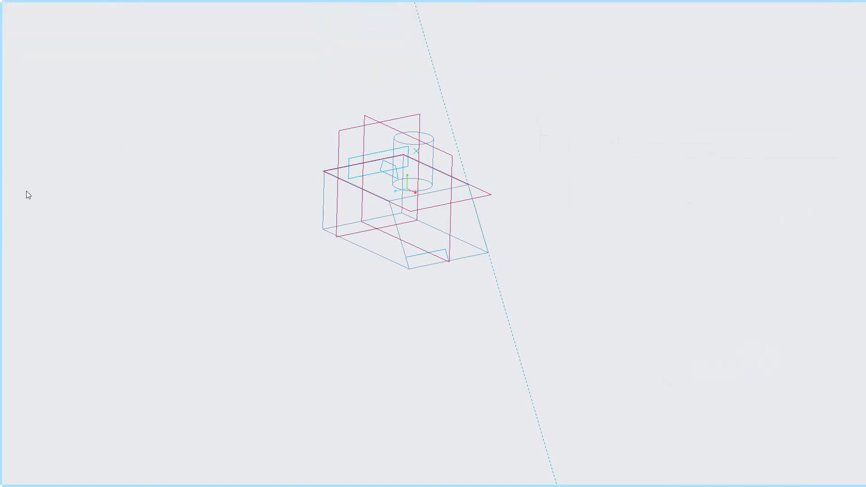
# Cancel the unfinished Extrude together with its sketch and leave full-screen mode
pyautogui.moveTo(3, 198)
pyautogui.rightClick(577, 129)
pyautogui.click(612, 200)
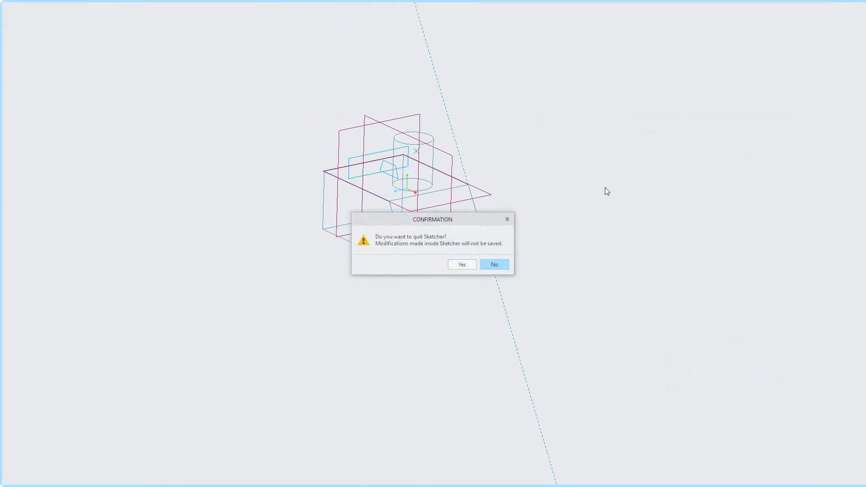
pyautogui.click(459, 265)
pyautogui.rightClick(539, 124)
pyautogui.click(473, 80)
pyautogui.moveTo(522, 2)
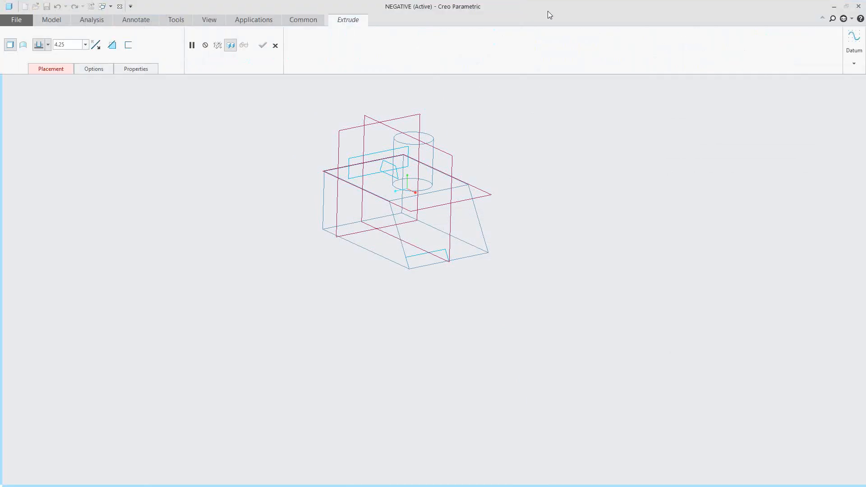
pyautogui.click(275, 45)
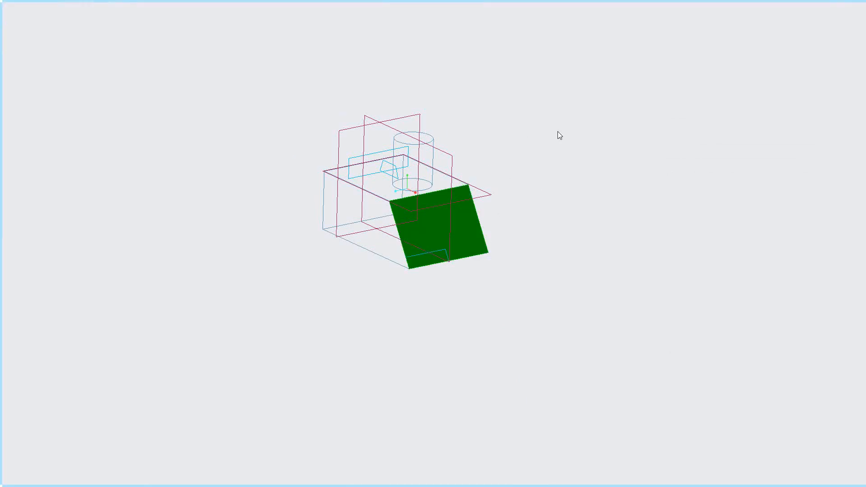
pyautogui.press('F11')
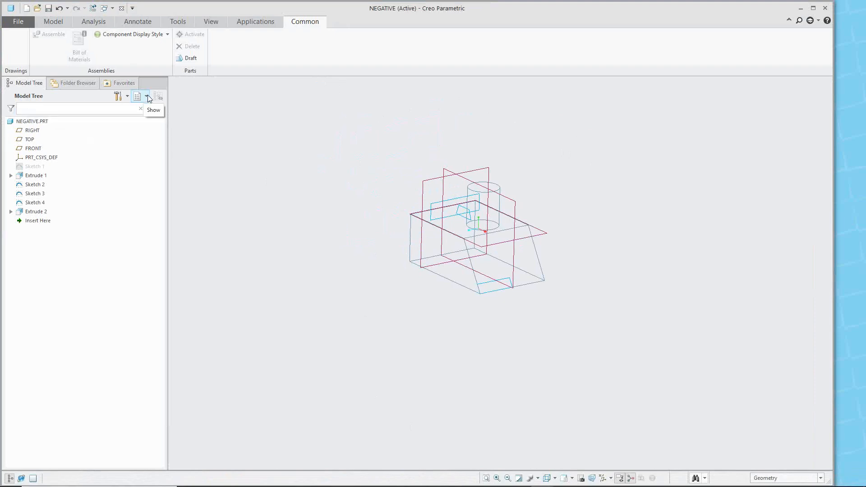
# Add the Feat # and Feat Name information columns to the columns displayed in the model tree
pyautogui.click(118, 96)
pyautogui.click(140, 120)
pyautogui.click(339, 218)
pyautogui.click(404, 232)
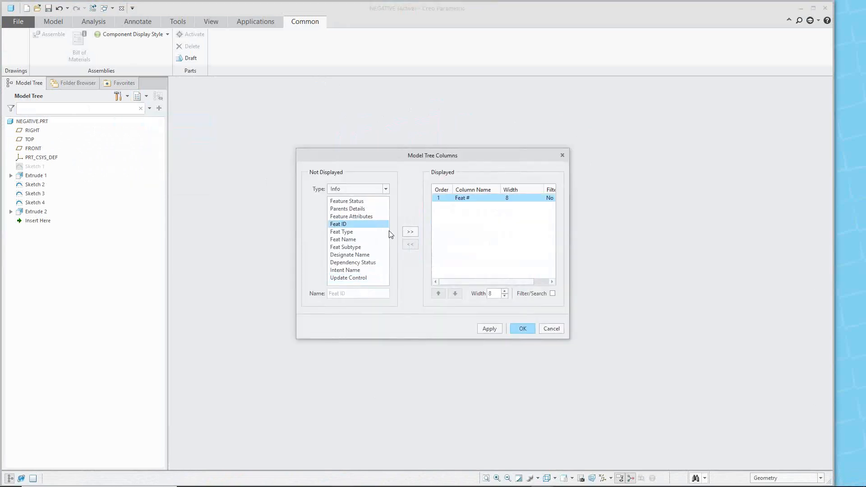
pyautogui.click(410, 245)
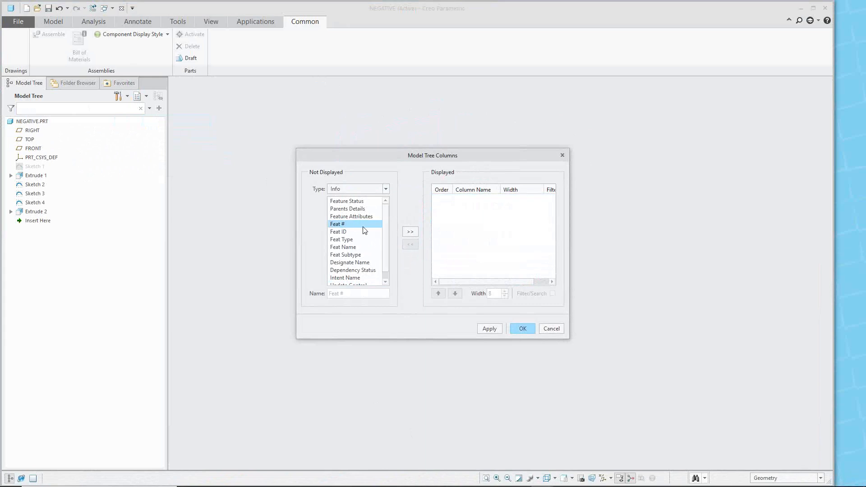
pyautogui.click(408, 232)
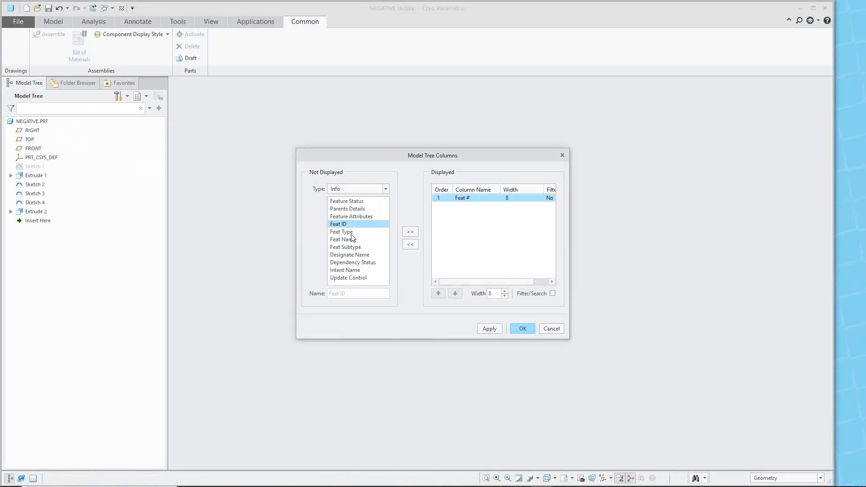
pyautogui.click(353, 240)
pyautogui.click(409, 232)
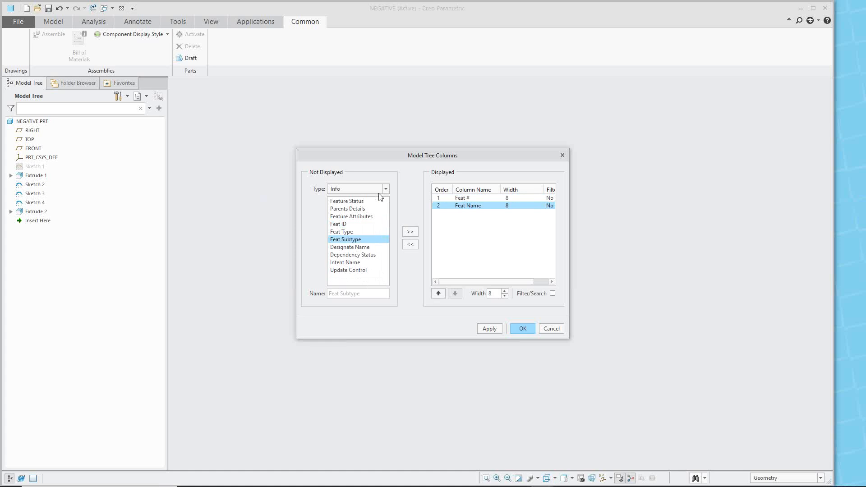
# Add the DESCRIPTION model parameter as another model tree column and accept the column setup
pyautogui.click(386, 188)
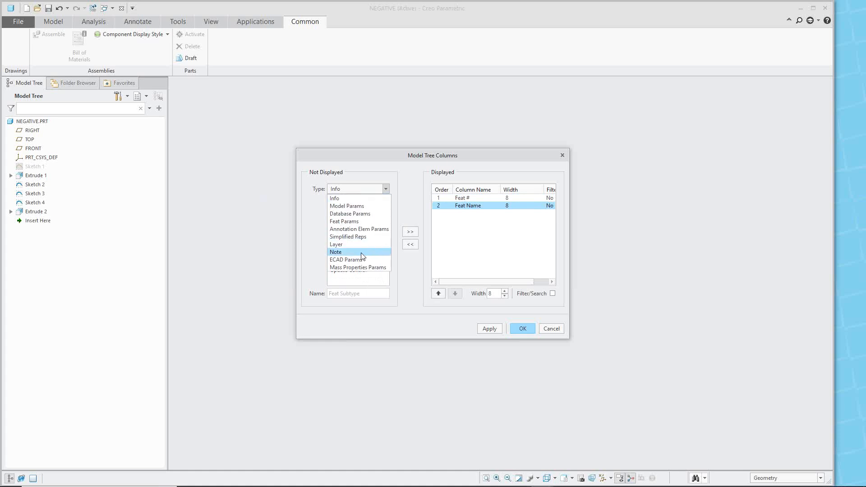
pyautogui.click(360, 206)
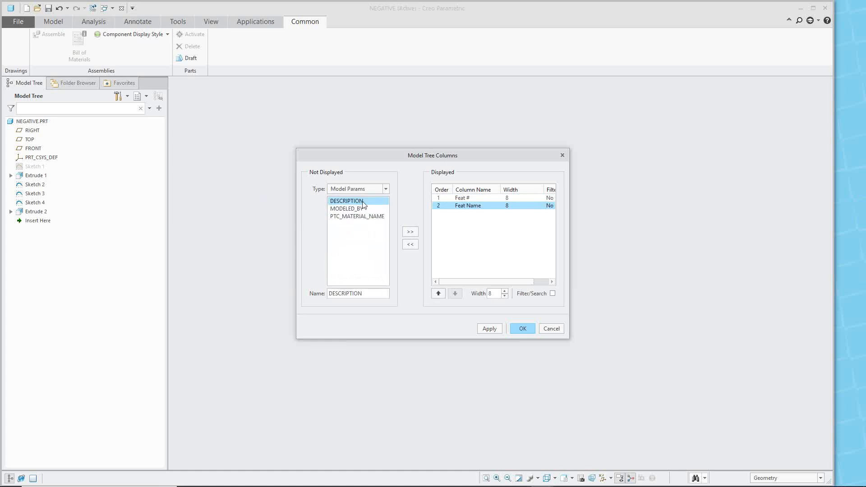
pyautogui.click(361, 202)
pyautogui.click(362, 201)
pyautogui.click(410, 232)
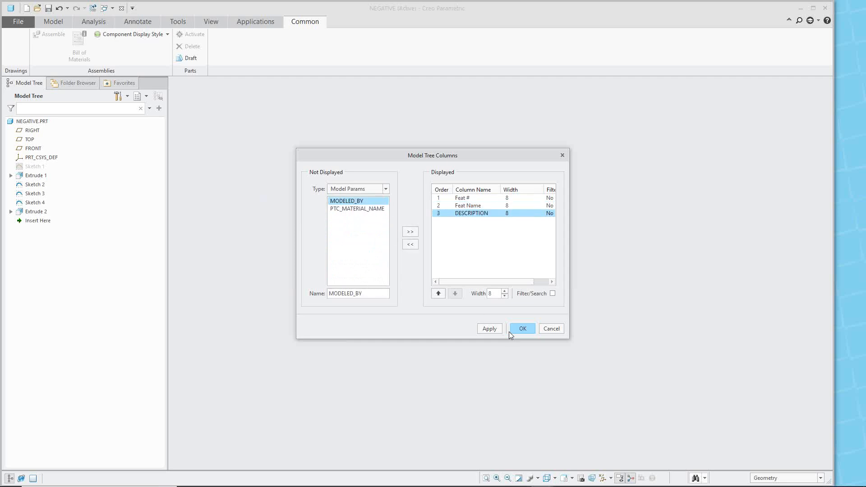
pyautogui.click(522, 329)
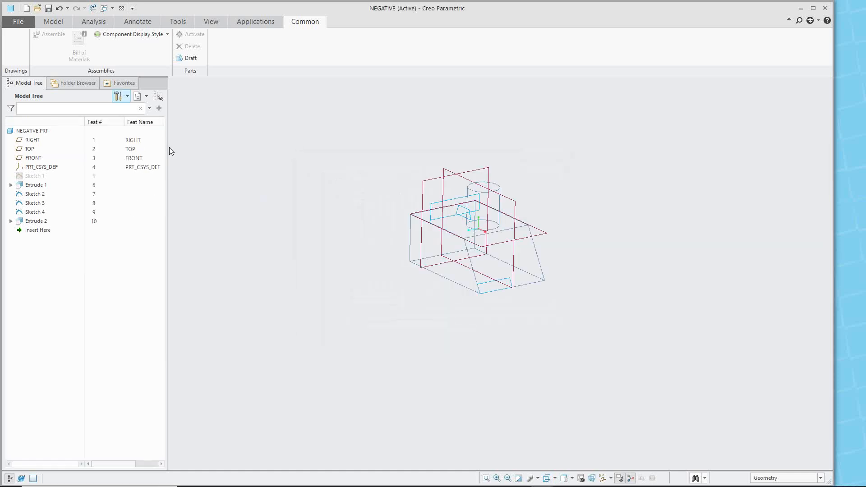
# Enter Block as the DESCRIPTION of NEGATIVE.PRT in the widened model tree, and toggle the tree columns off and back on
pyautogui.moveTo(166, 150); pyautogui.dragTo(227, 150)
pyautogui.click(182, 130)
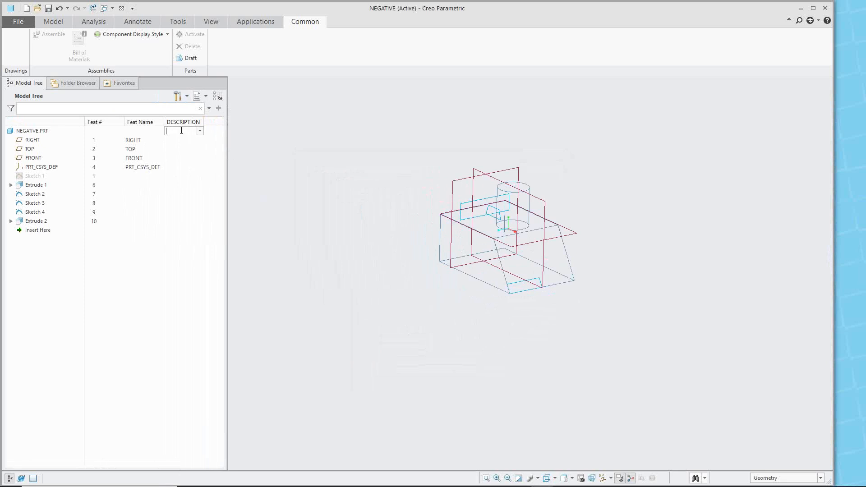
pyautogui.write('Block')
pyautogui.press('Return')
pyautogui.click(219, 97)
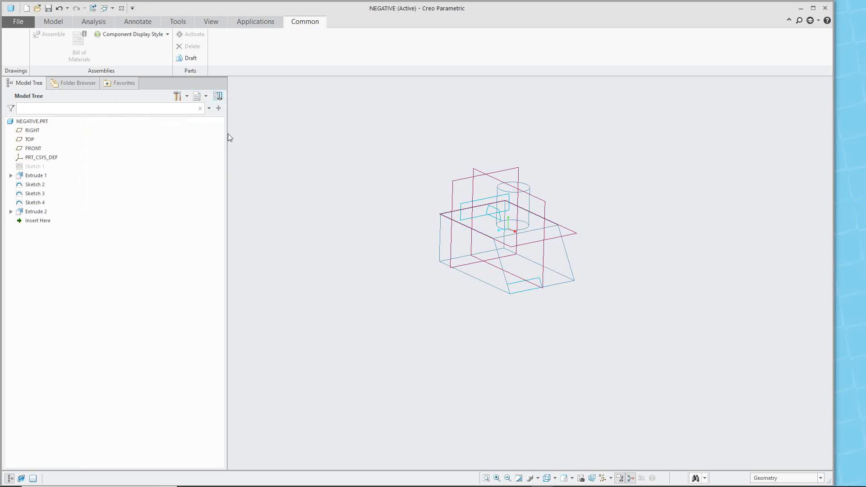
pyautogui.click(219, 97)
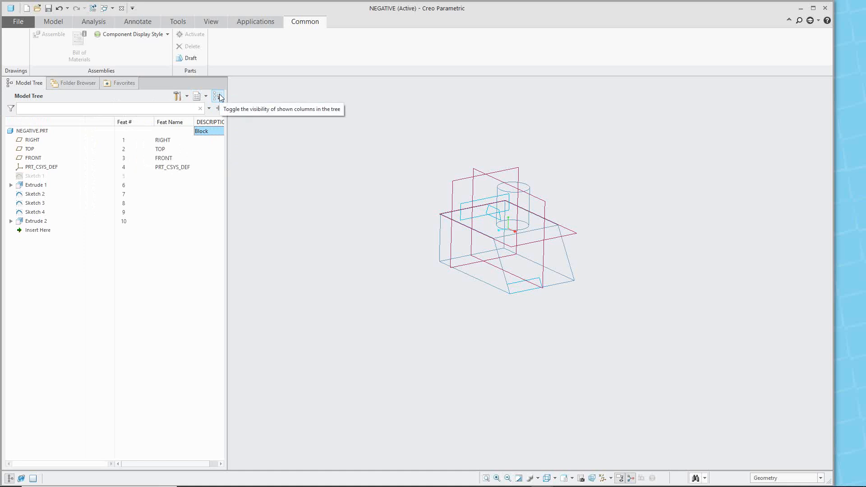
# Save the model tree settings as tree.cfg in the working directory
pyautogui.click(187, 96)
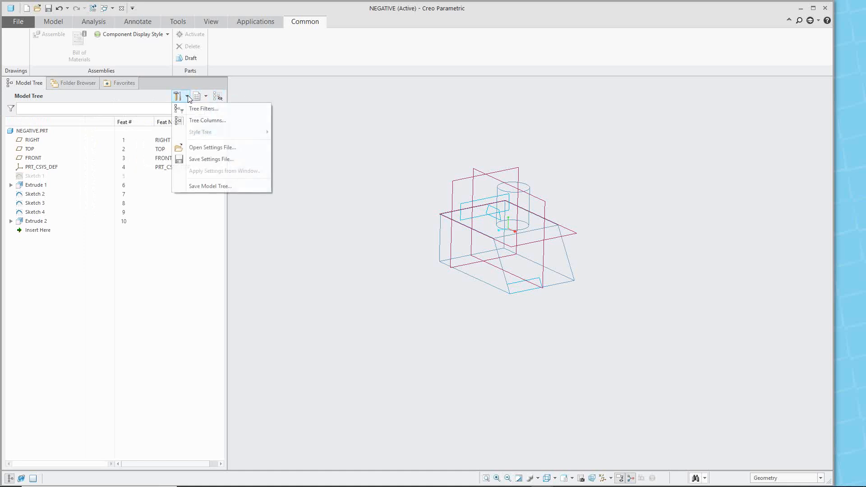
pyautogui.click(210, 159)
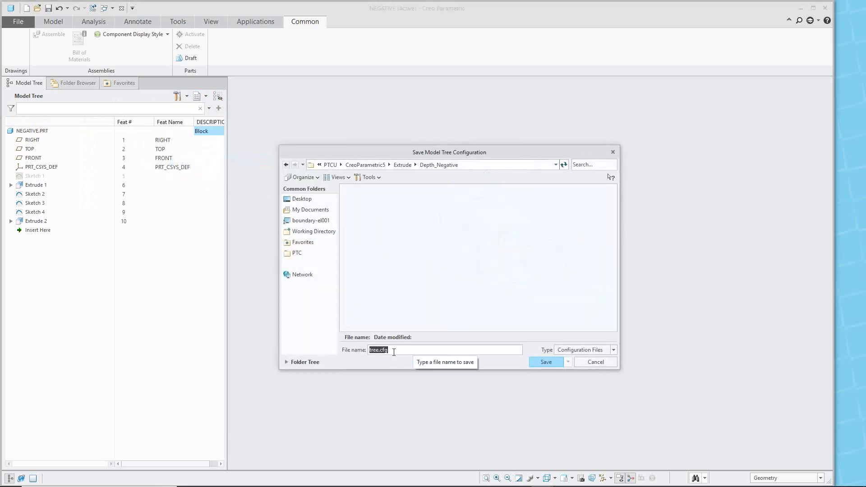
pyautogui.click(314, 230)
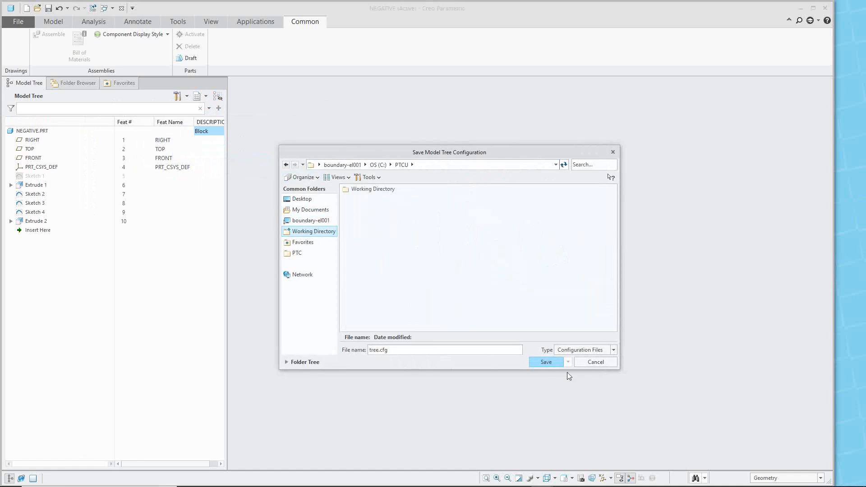
pyautogui.click(549, 363)
# Find the mdl_tree_cfg_file configuration option with the keyword tree and set it to C:\PTCU\tree.cfg
pyautogui.click(18, 21)
pyautogui.click(34, 224)
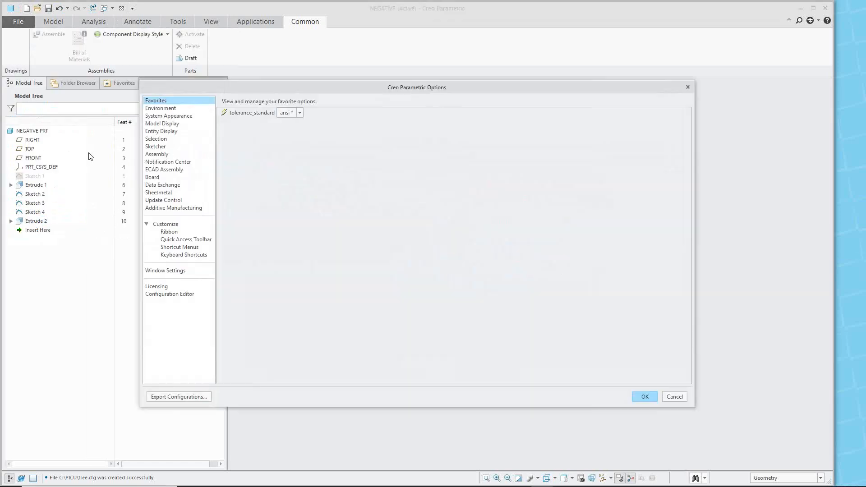
pyautogui.click(168, 293)
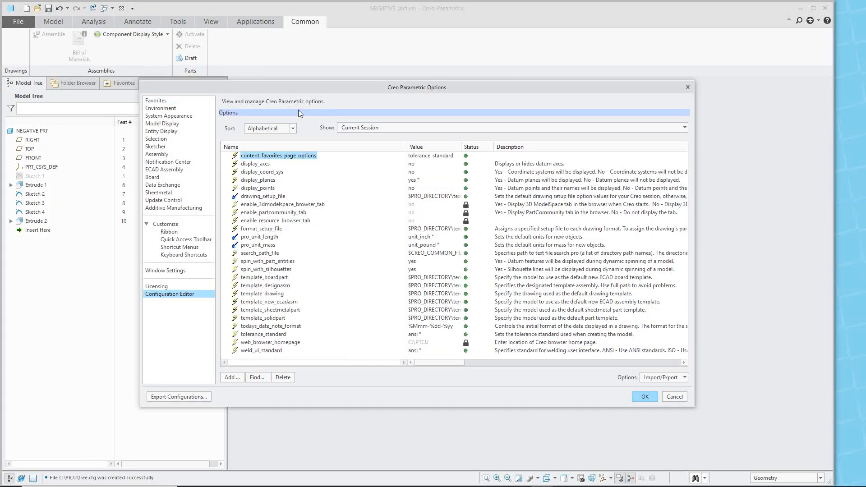
pyautogui.click(253, 380)
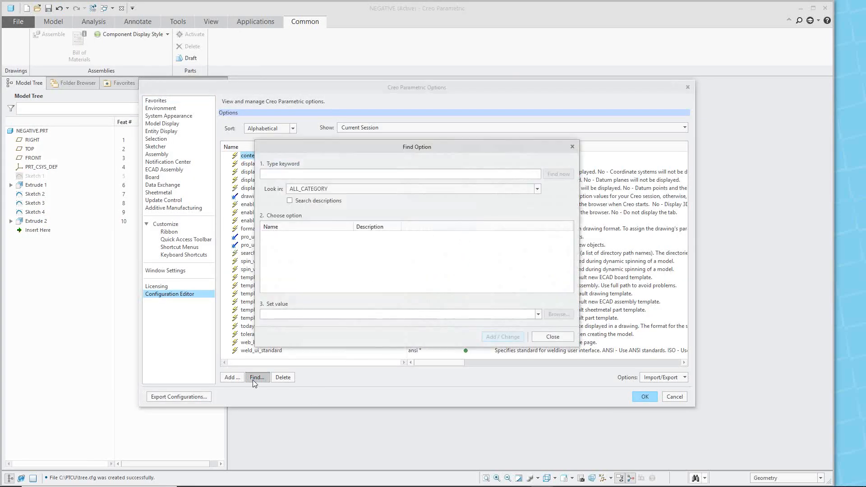
pyautogui.write('tree')
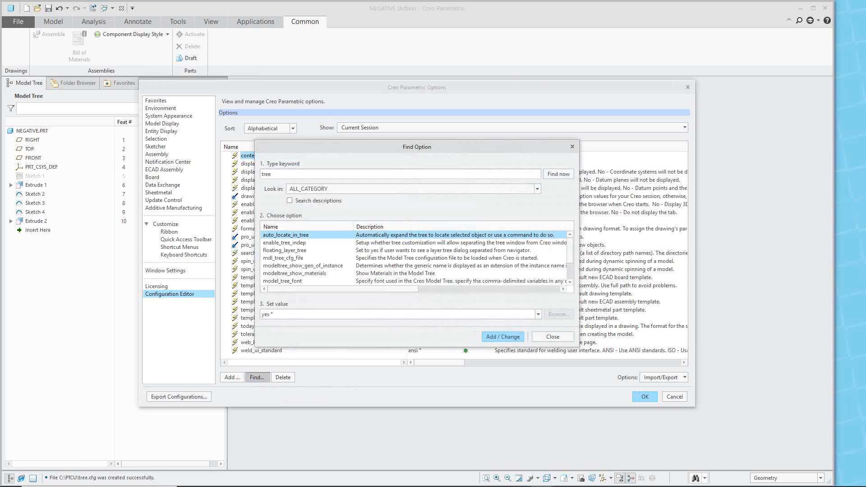
pyautogui.click(288, 258)
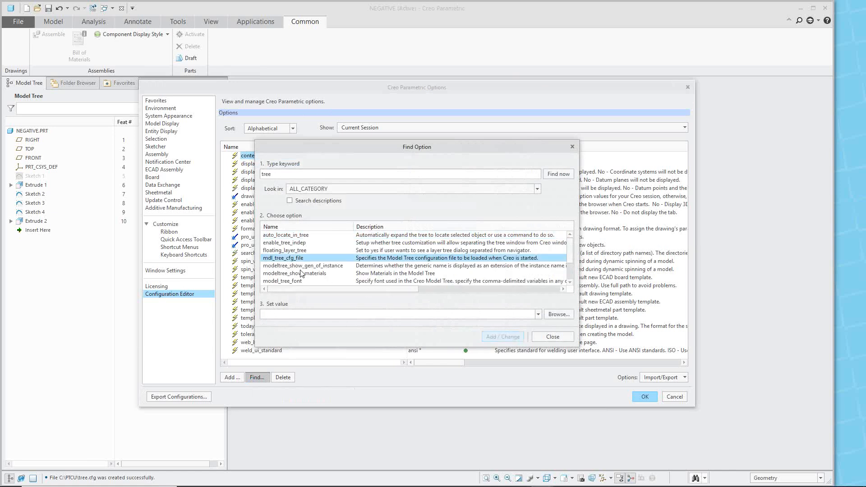
pyautogui.click(558, 315)
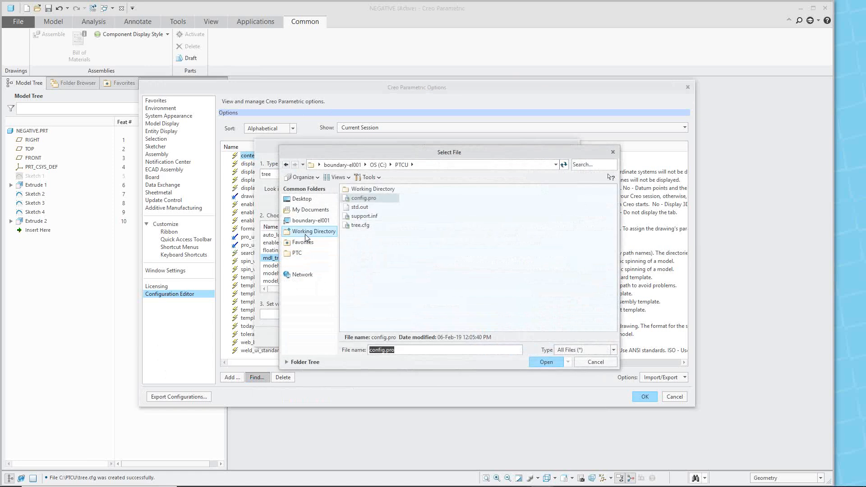
pyautogui.click(361, 225)
pyautogui.click(545, 361)
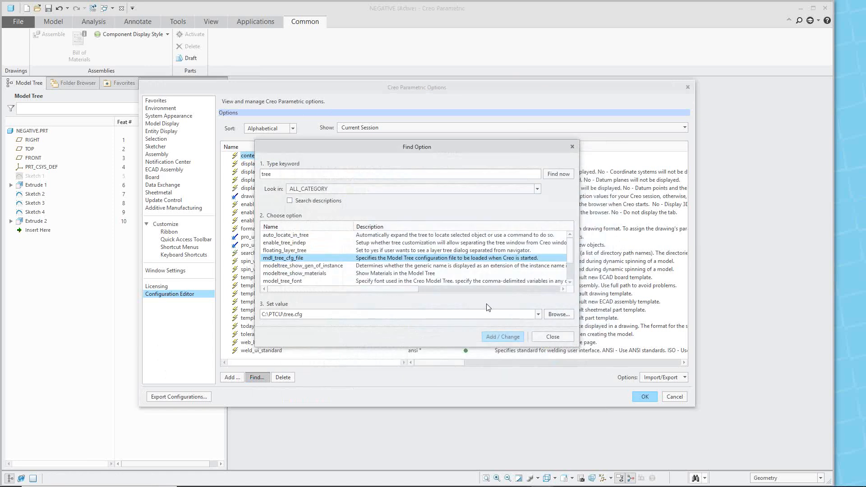
pyautogui.click(496, 336)
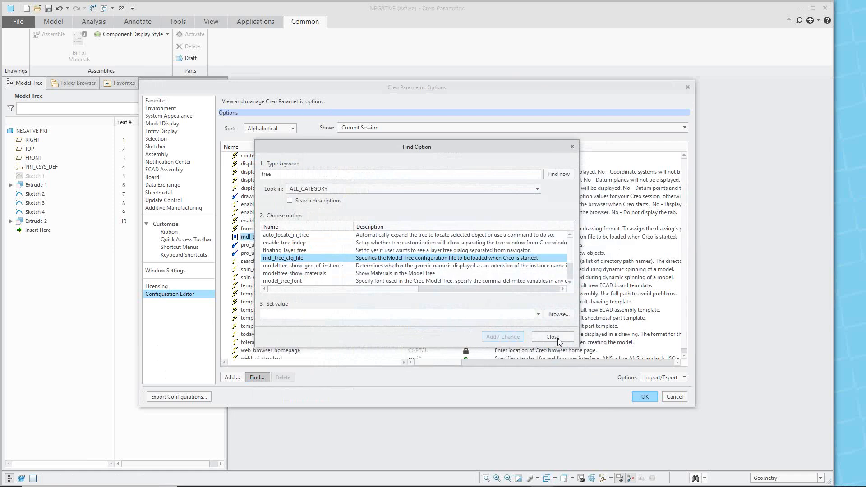
pyautogui.click(557, 338)
# Accept the changed options and save the settings to a configuration file
pyautogui.click(645, 396)
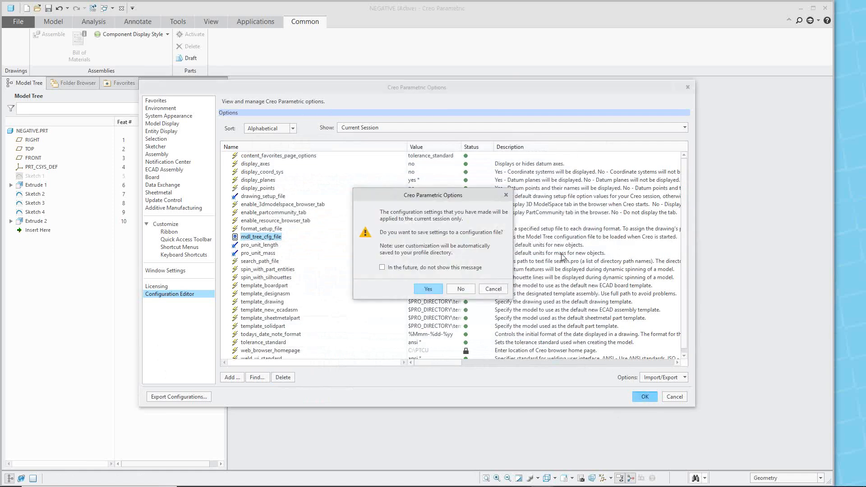
pyautogui.click(428, 288)
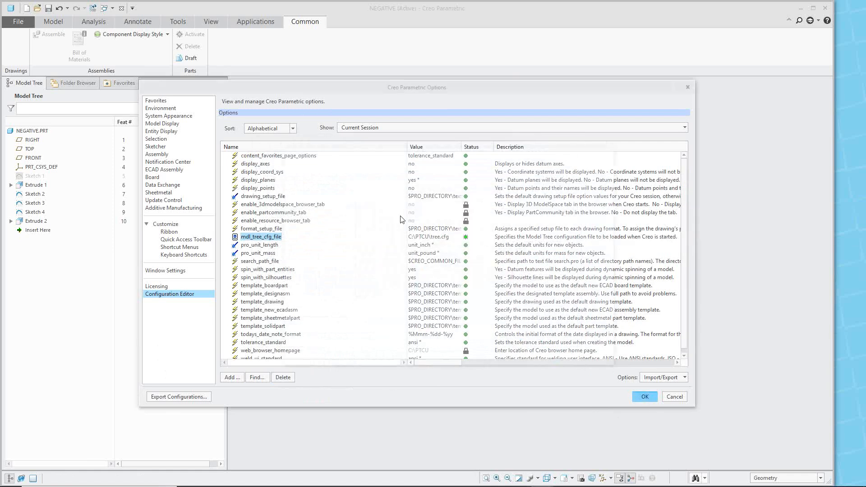
pyautogui.click(545, 362)
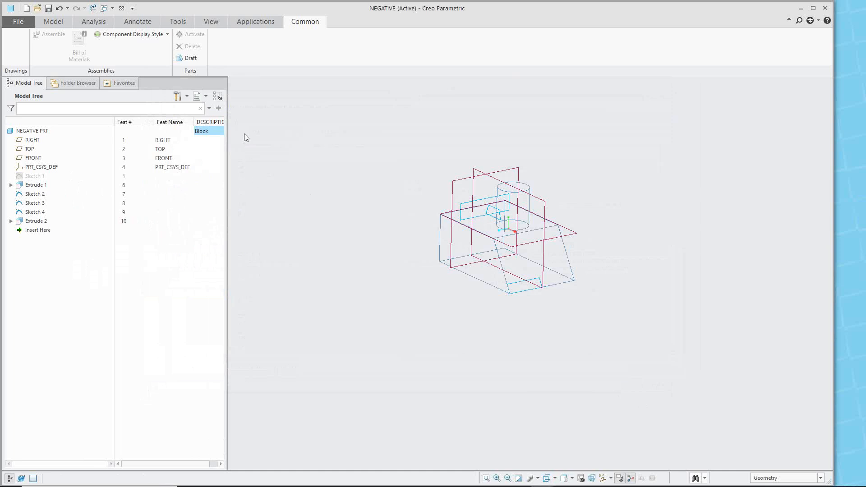
# Hide the model tree columns, narrow the tree pane, and show the columns again
pyautogui.click(218, 97)
pyautogui.moveTo(227, 152); pyautogui.dragTo(141, 152)
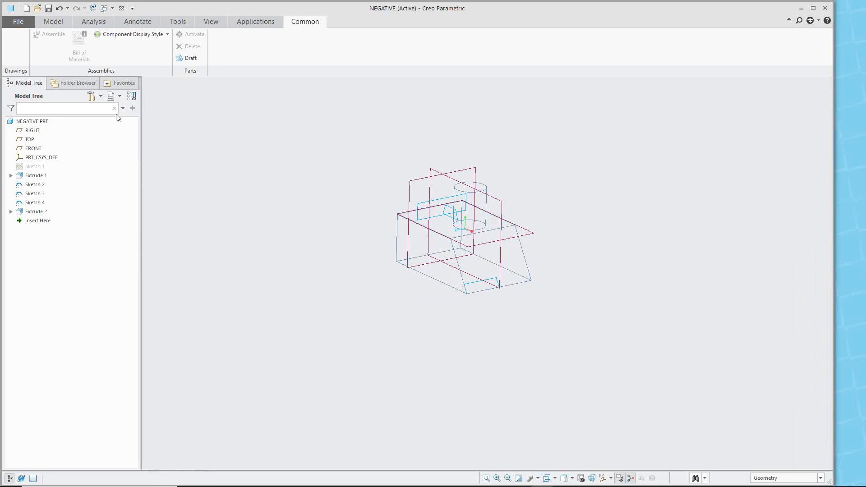
pyautogui.click(131, 97)
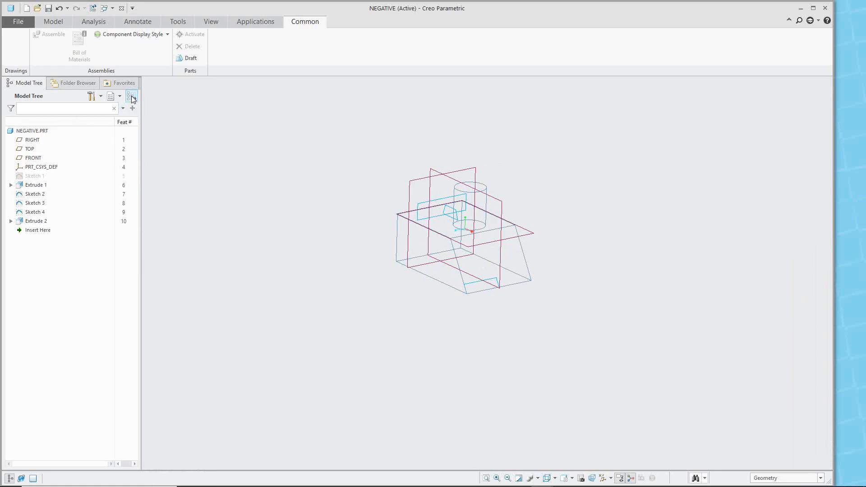
pyautogui.click(135, 464)
pyautogui.click(116, 464)
pyautogui.click(17, 22)
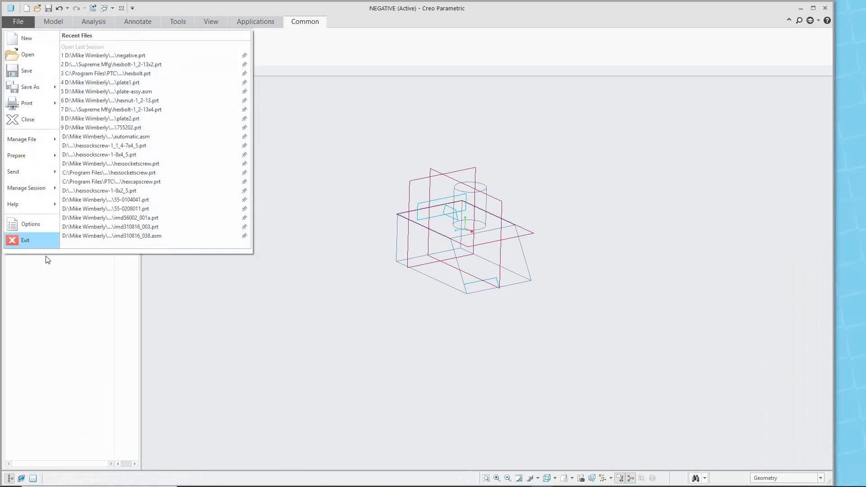
pyautogui.click(32, 225)
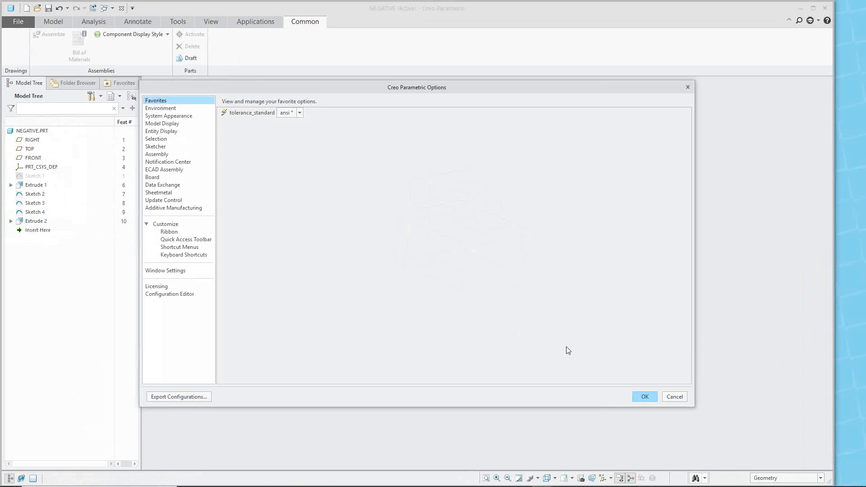
pyautogui.click(672, 396)
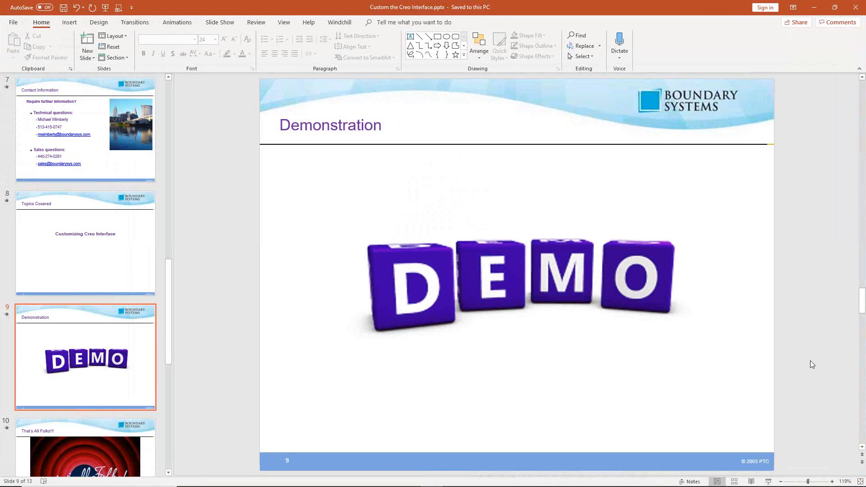
# Switch to PowerPoint, start the slide show at the Demonstration slide and advance to the That's All Folks!!! slide
pyautogui.click(768, 482)
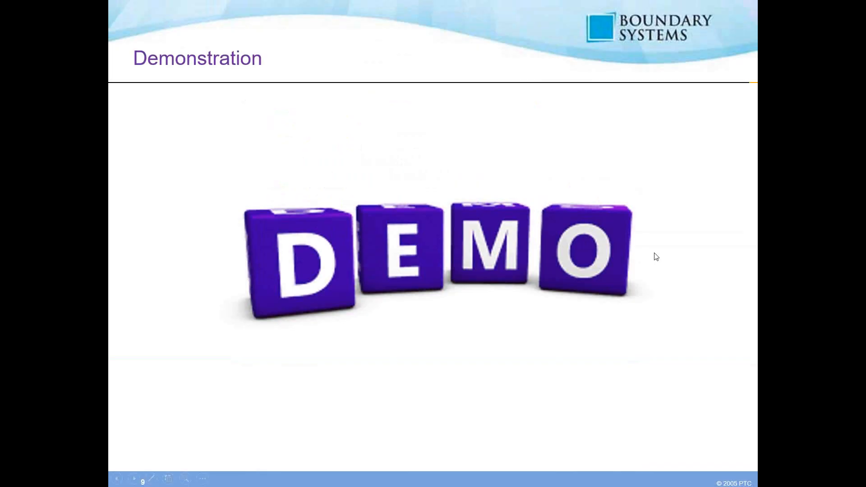
pyautogui.click(653, 253)
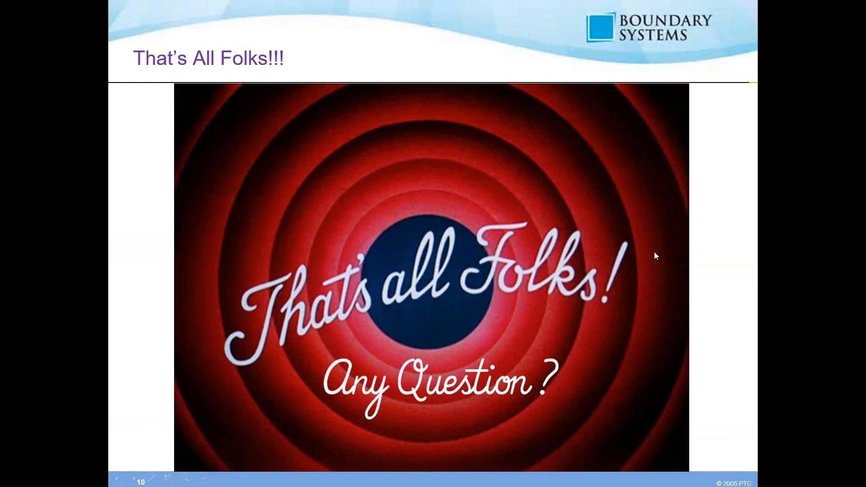
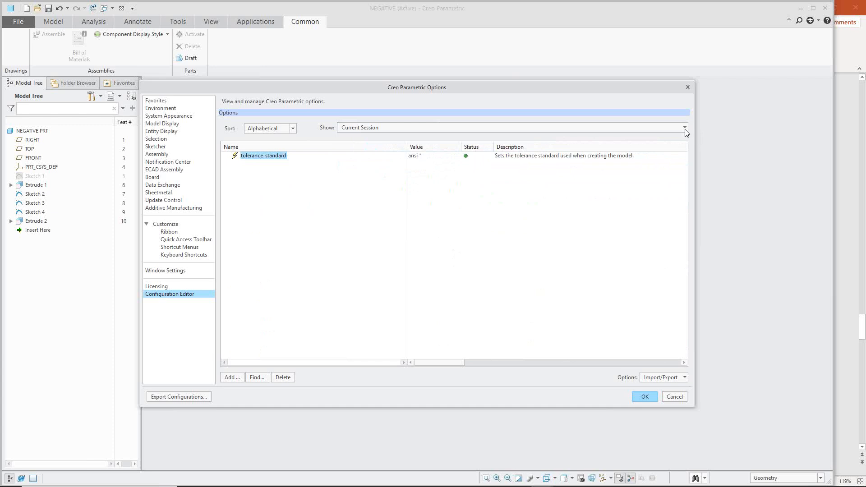
pyautogui.click(341, 191)
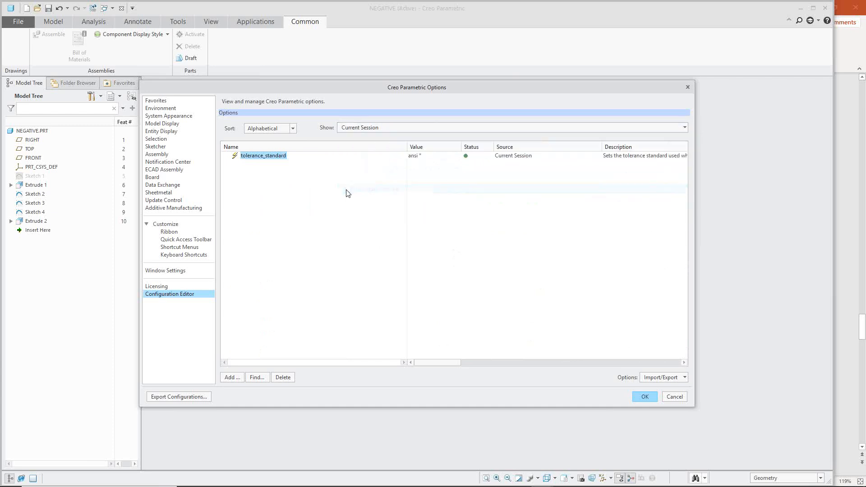
pyautogui.click(680, 131)
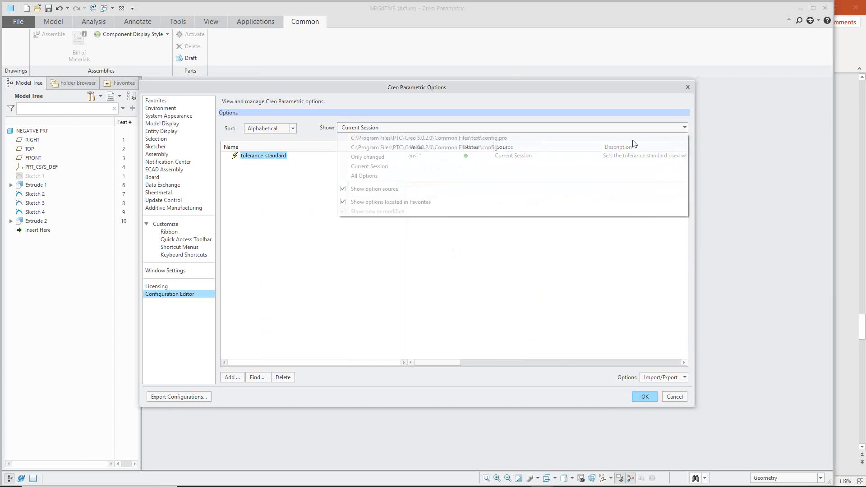
pyautogui.click(343, 189)
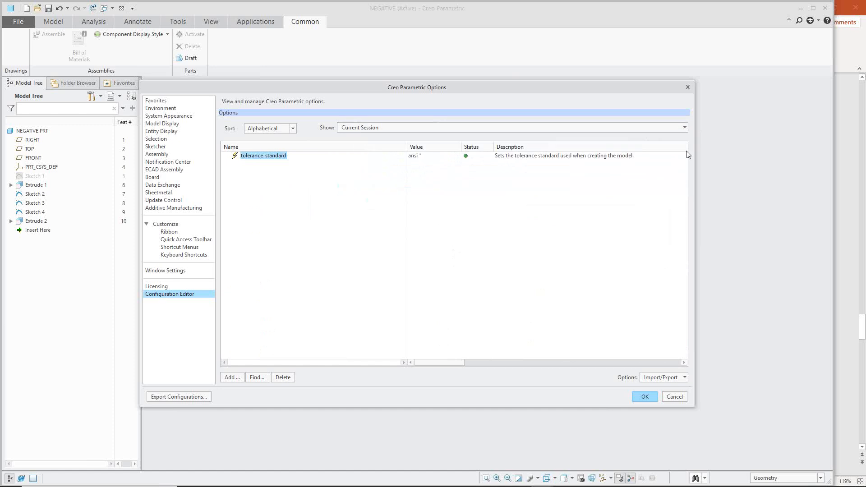
# Turn off Show options located in Favorites for the current session's configuration options and turn on Show option source
pyautogui.click(684, 129)
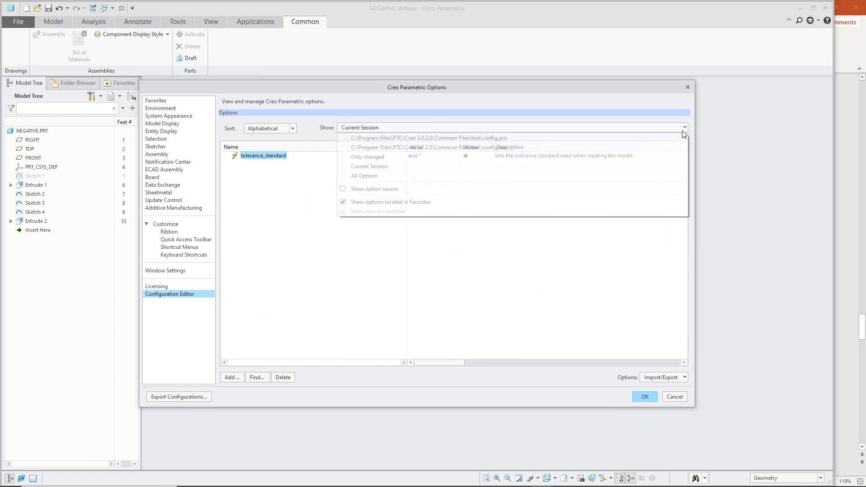
pyautogui.click(363, 202)
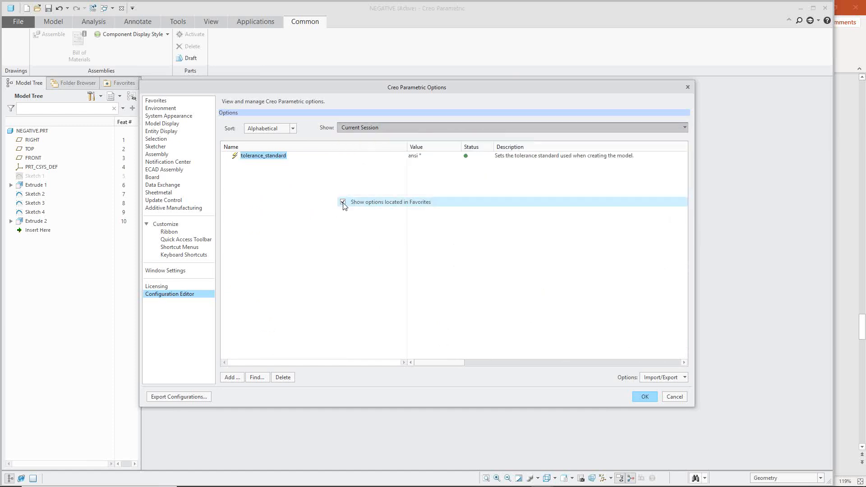
pyautogui.click(684, 128)
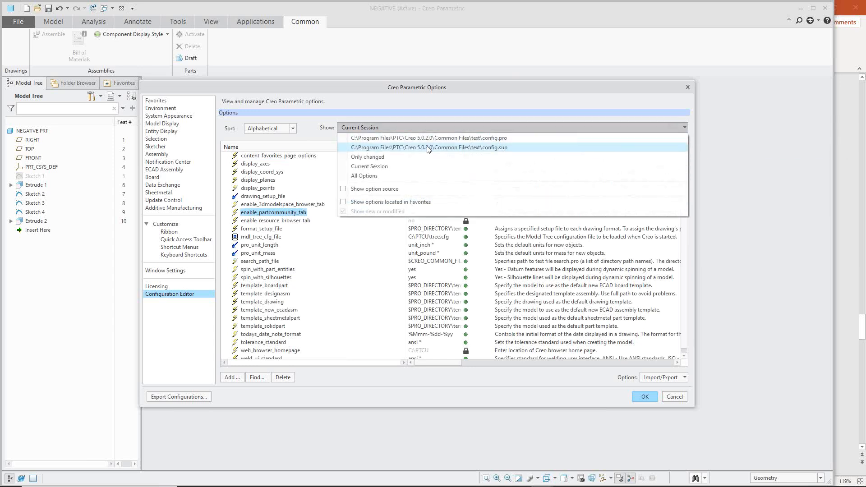
pyautogui.click(379, 188)
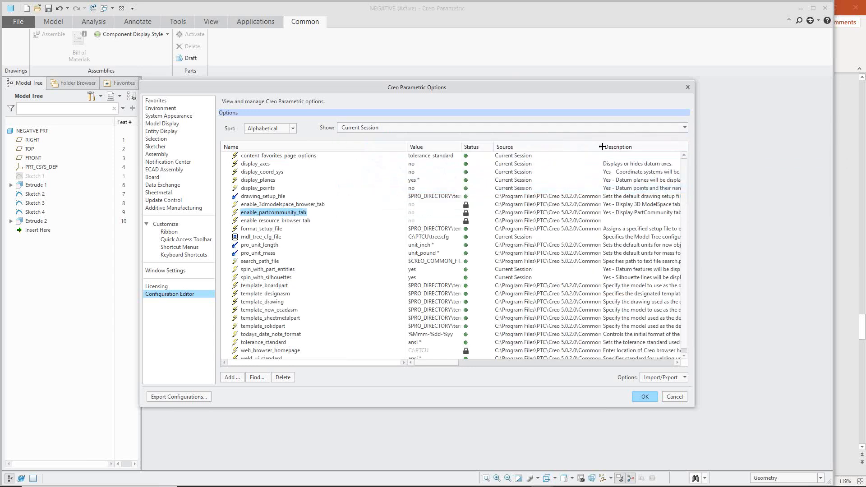
# Widen the options dialog and its Source column, examine which configuration file each option comes from, and cancel the dialog
pyautogui.moveTo(600, 147); pyautogui.dragTo(643, 147)
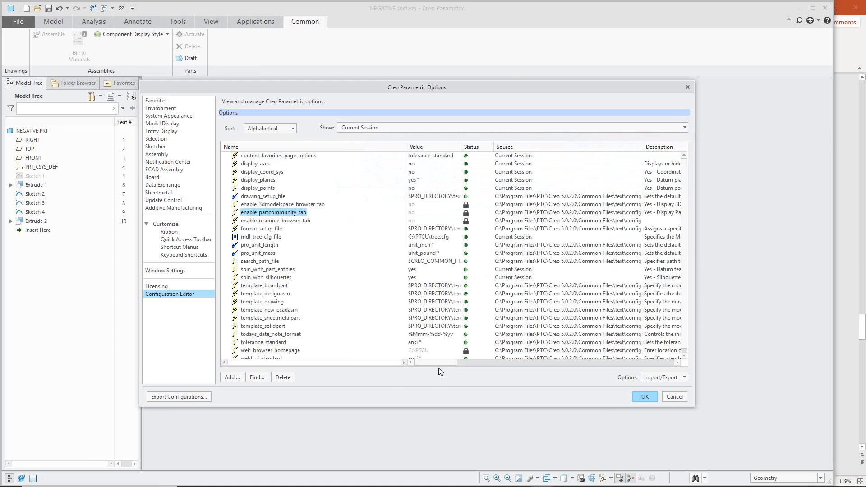
pyautogui.moveTo(692, 309); pyautogui.dragTo(792, 290)
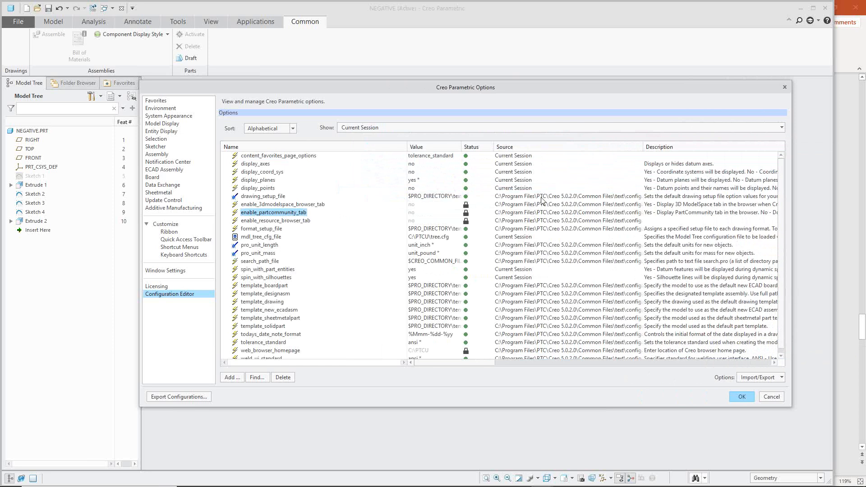
pyautogui.moveTo(477, 362); pyautogui.dragTo(492, 363)
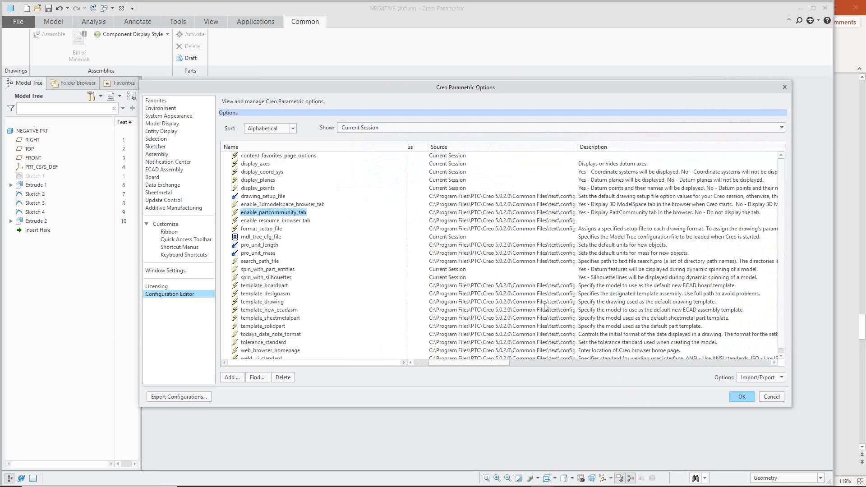
pyautogui.moveTo(577, 147); pyautogui.dragTo(618, 146)
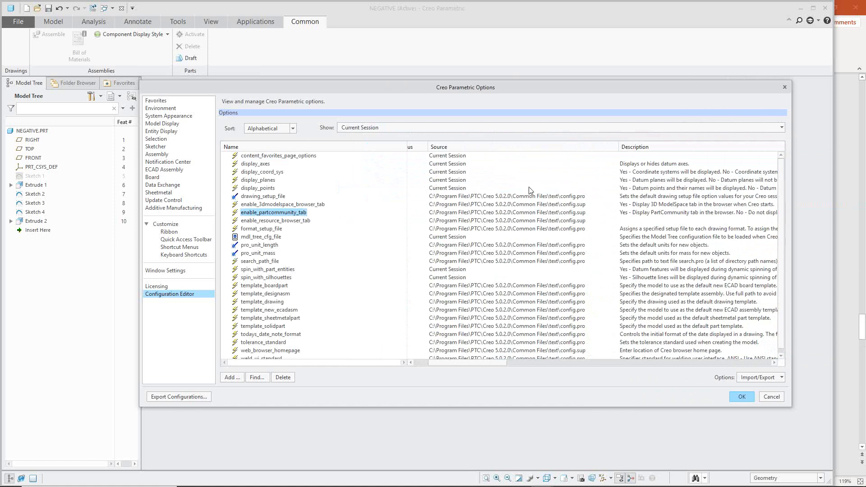
pyautogui.scroll(-1, 549, 227)
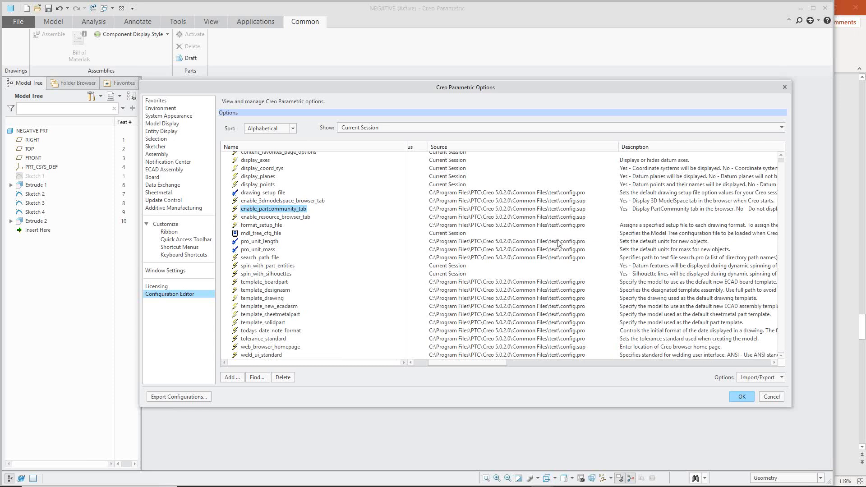
pyautogui.scroll(1, 559, 246)
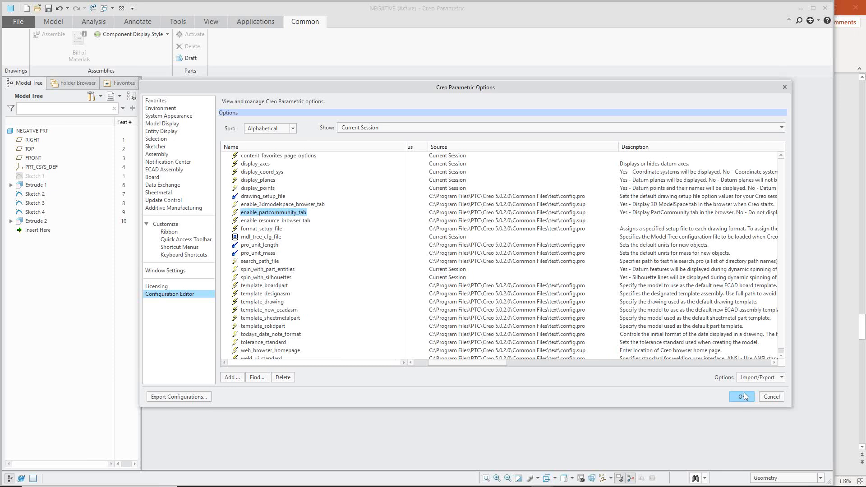
pyautogui.click(769, 398)
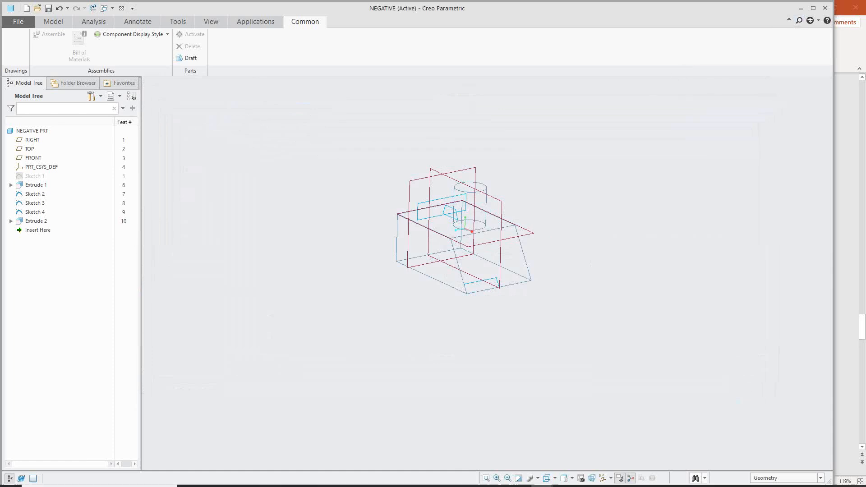
# Switch to the Creo 5.0.2.0 folder in File Explorer and check the Start in folder in the Creo Parametric 5.0.2.0 shortcut's properties
pyautogui.moveTo(254, 477)
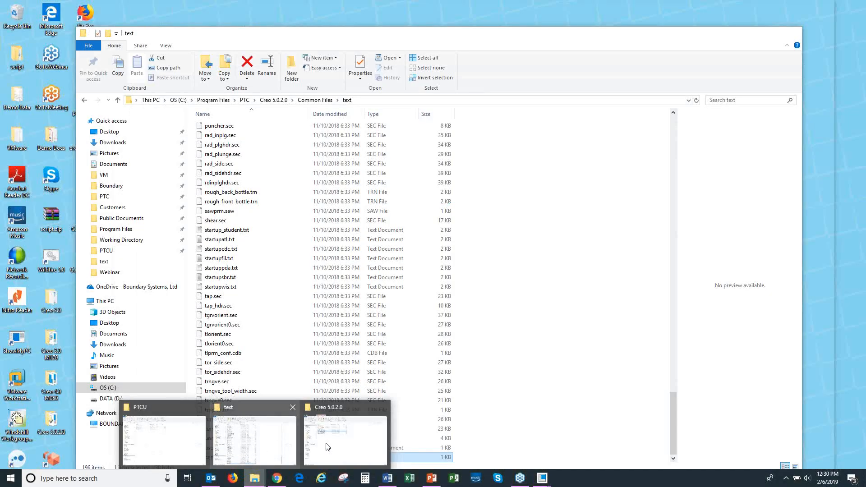
pyautogui.click(327, 446)
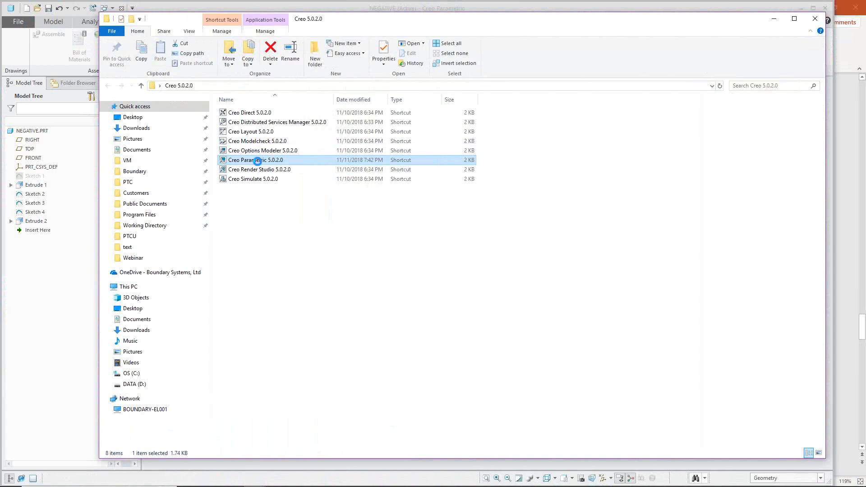
pyautogui.rightClick(257, 161)
pyautogui.click(285, 383)
pyautogui.press('Tab')
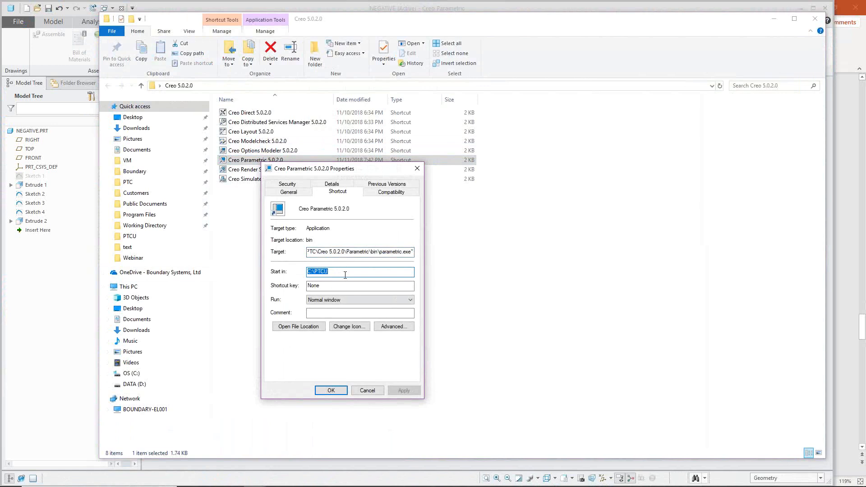
pyautogui.click(364, 391)
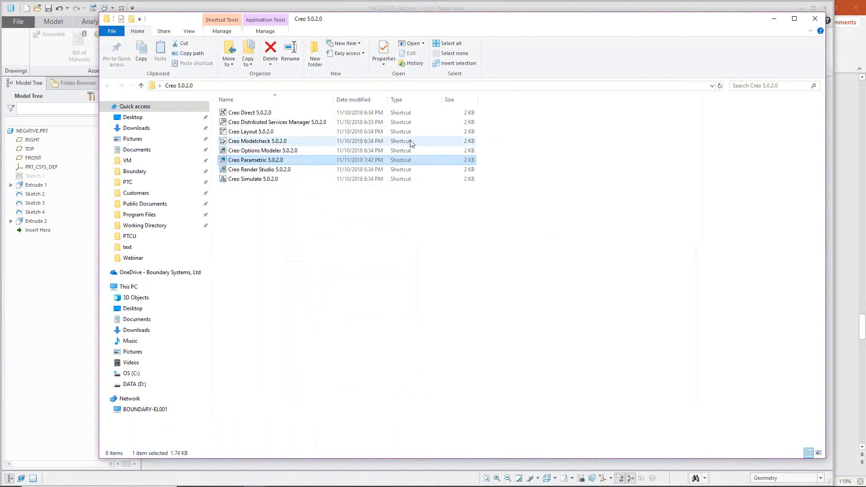
# Open config.pro from the PTCU folder in WordPad, examine its mdl_tree_cfg_file line, and close the file
pyautogui.click(135, 236)
pyautogui.click(243, 126)
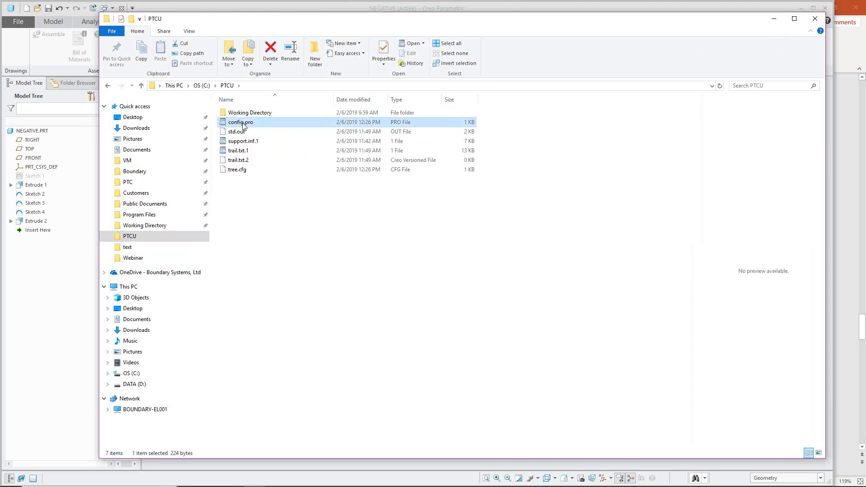
pyautogui.doubleClick(243, 126)
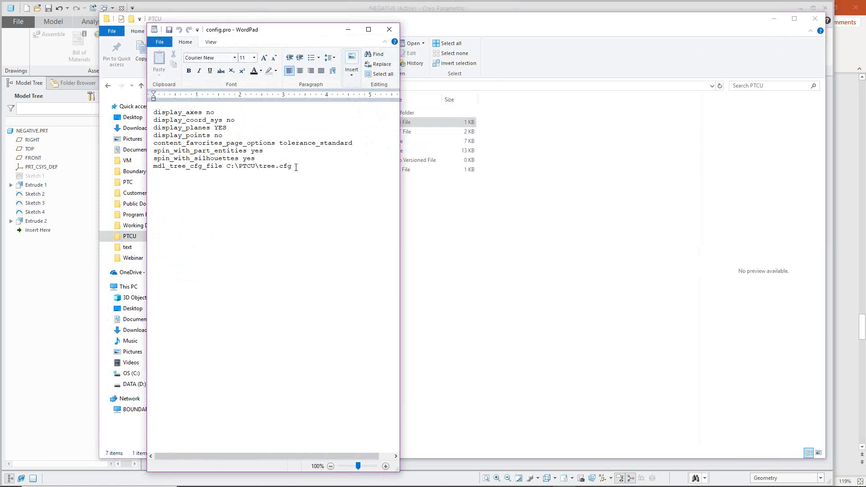
pyautogui.moveTo(294, 165); pyautogui.dragTo(153, 166)
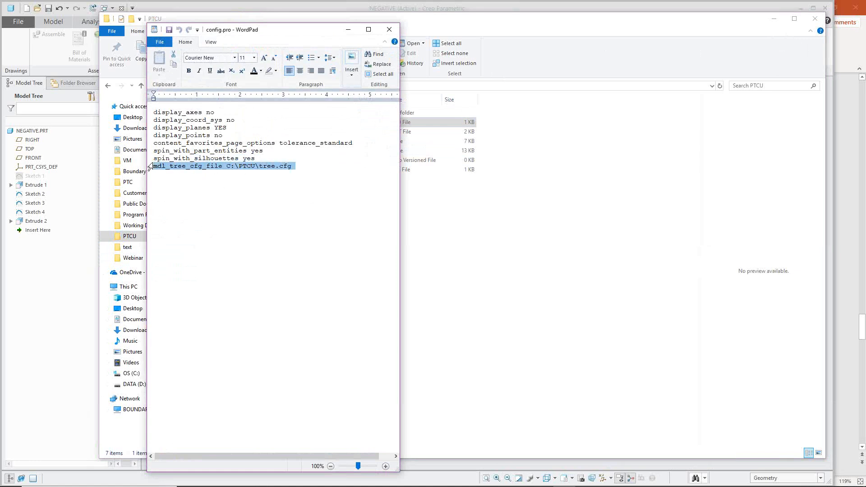
pyautogui.click(320, 172)
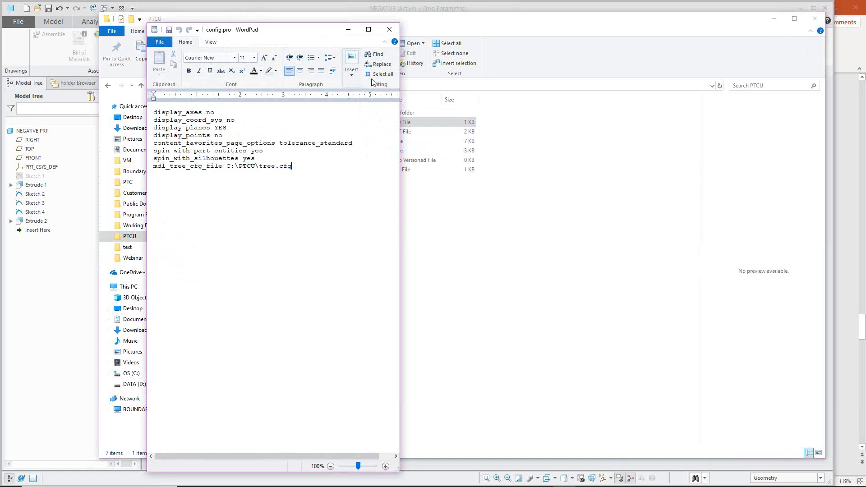
pyautogui.click(389, 30)
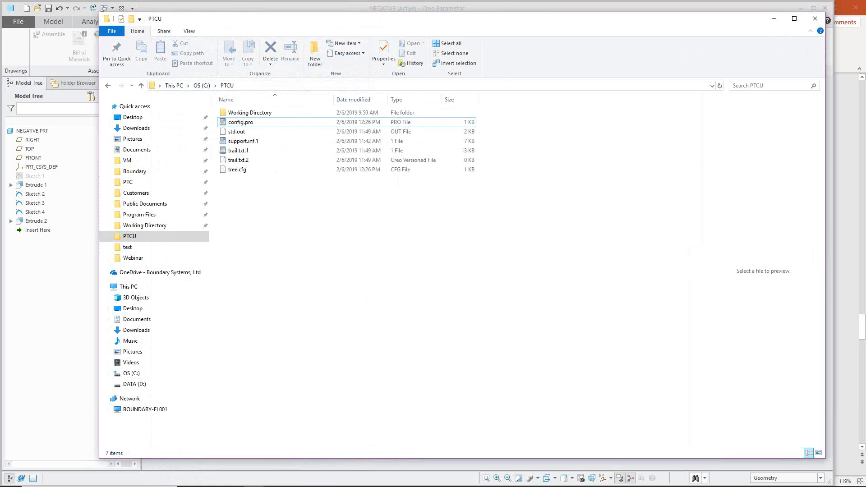
# Minimize File Explorer, switch to the PowerPoint presentation and move on to the Upcoming Boundary Events slide
pyautogui.click(773, 19)
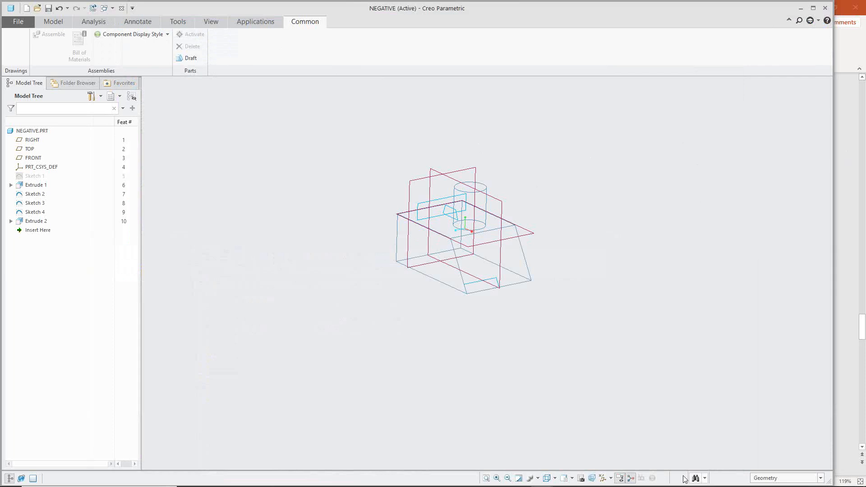
pyautogui.click(863, 330)
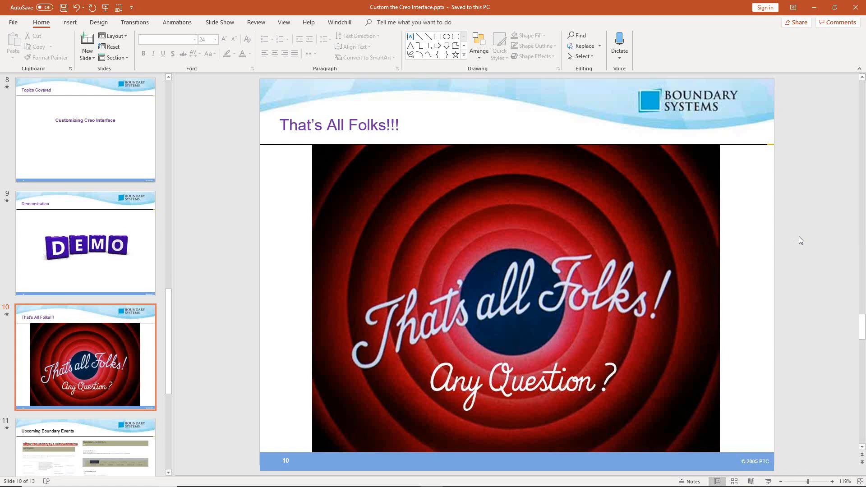
pyautogui.scroll(-1, 795, 246)
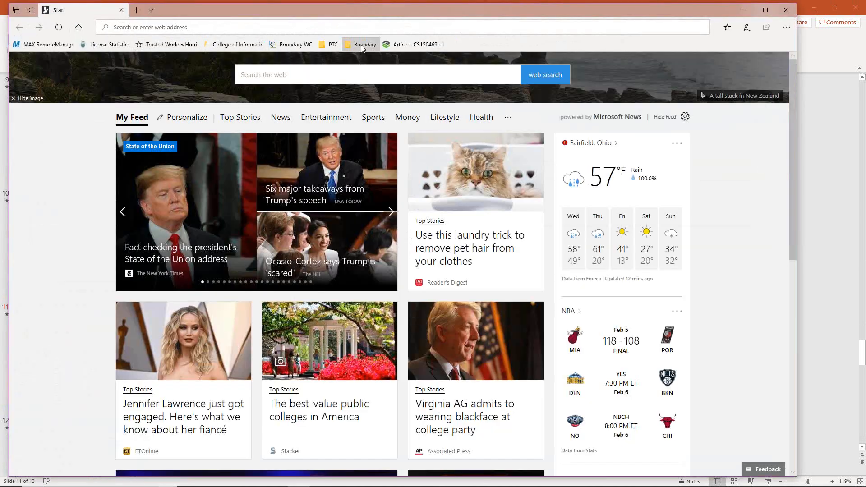
# In Microsoft Edge, open the bookmarked Boundary Systems website and look through the list on its Webinars page
pyautogui.click(361, 44)
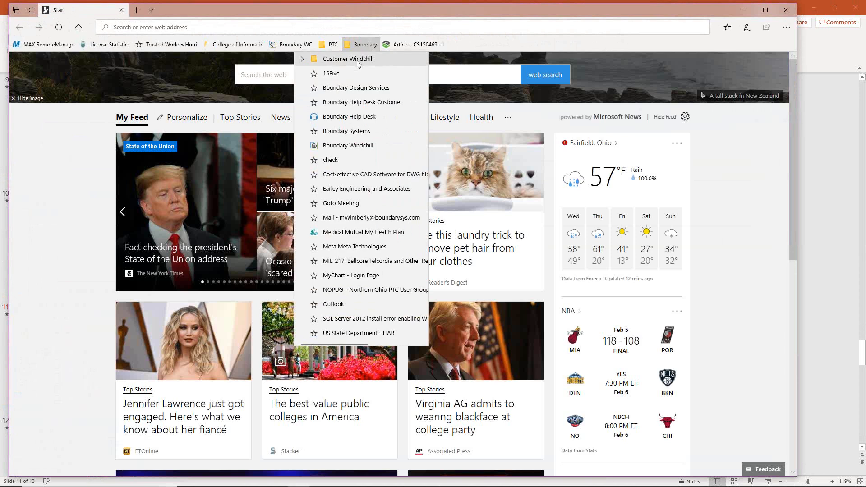
pyautogui.click(346, 132)
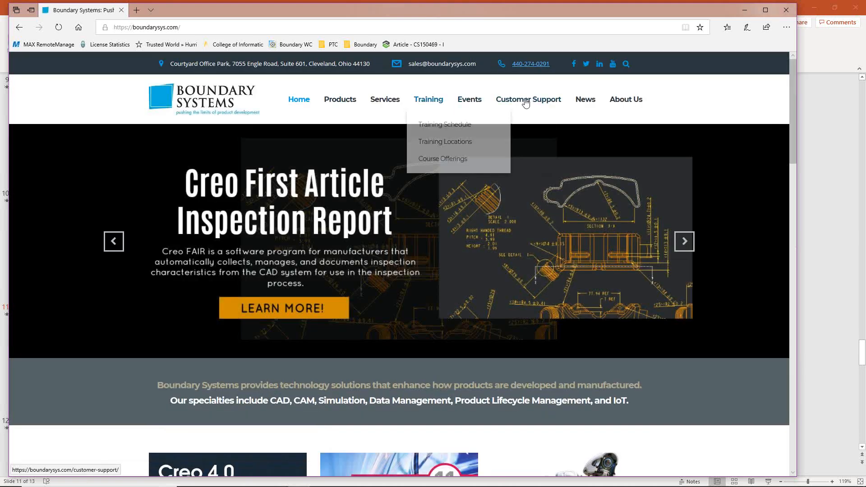
pyautogui.moveTo(463, 103)
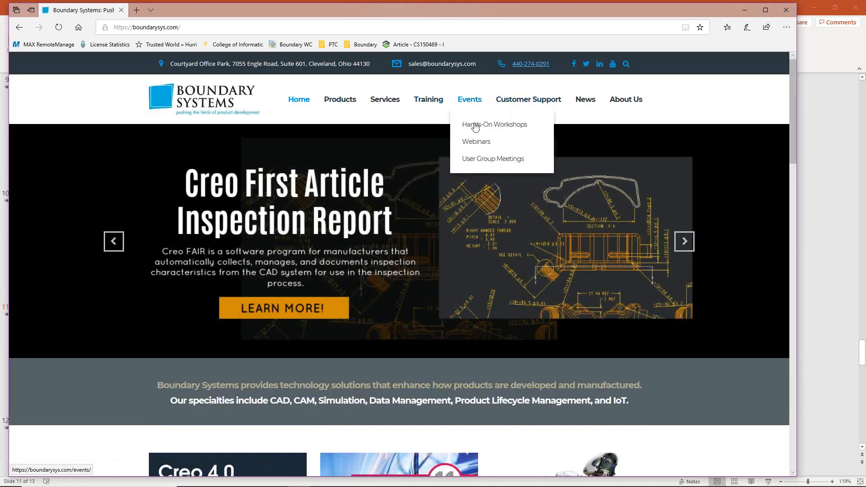
pyautogui.click(475, 142)
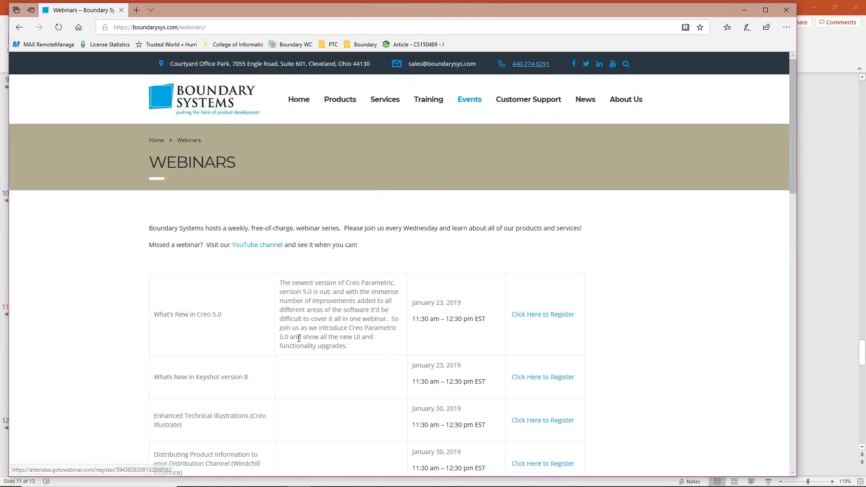
pyautogui.scroll(-12, 288, 313)
pyautogui.scroll(-5, 270, 270)
pyautogui.scroll(15, 285, 259)
# View the website's Training Locations page, and open the Training Schedule to look through the Cleveland, OH classes
pyautogui.moveTo(434, 103)
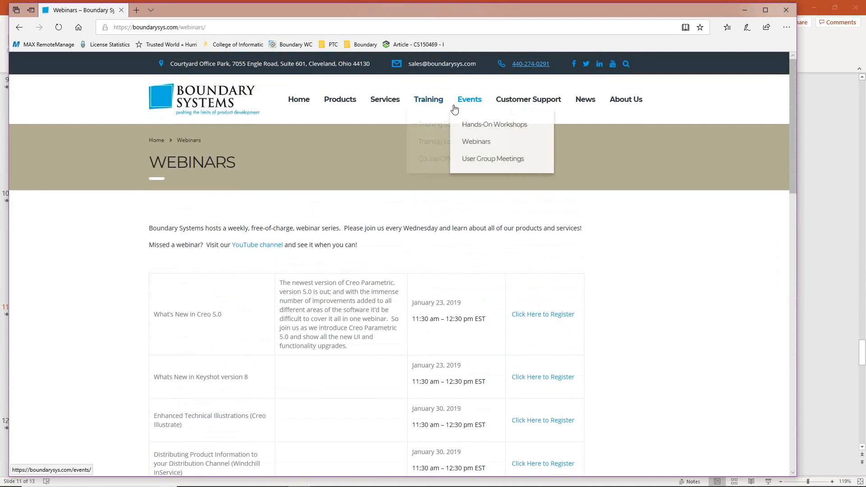
pyautogui.click(437, 143)
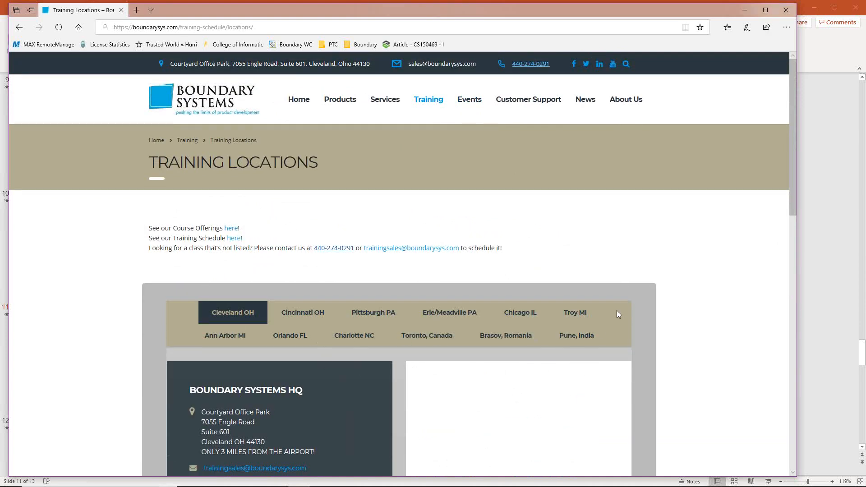
pyautogui.moveTo(428, 100)
pyautogui.click(435, 125)
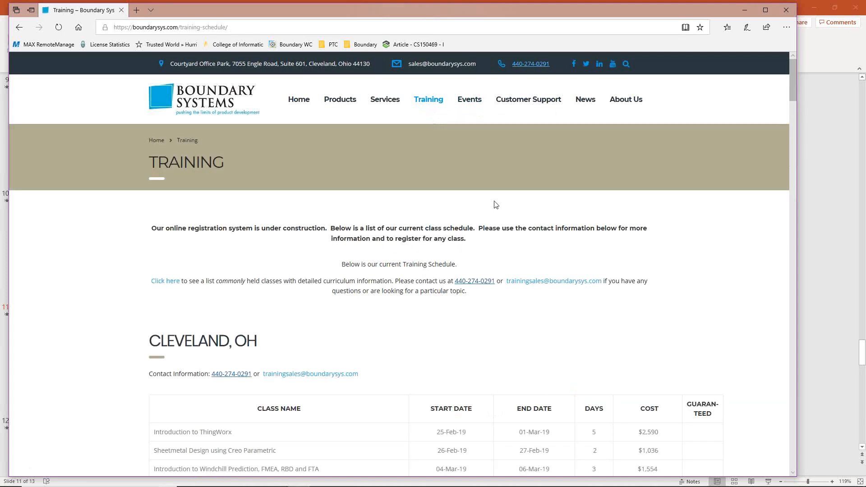
pyautogui.scroll(-5, 638, 270)
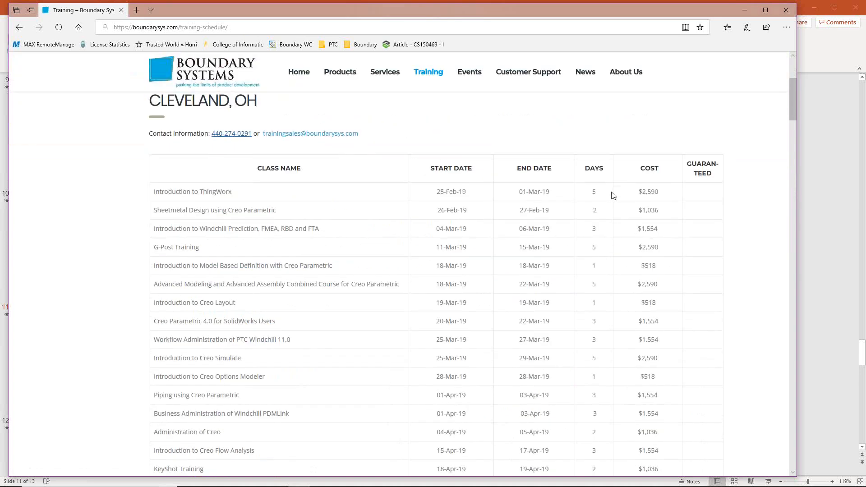
pyautogui.scroll(-2, 665, 194)
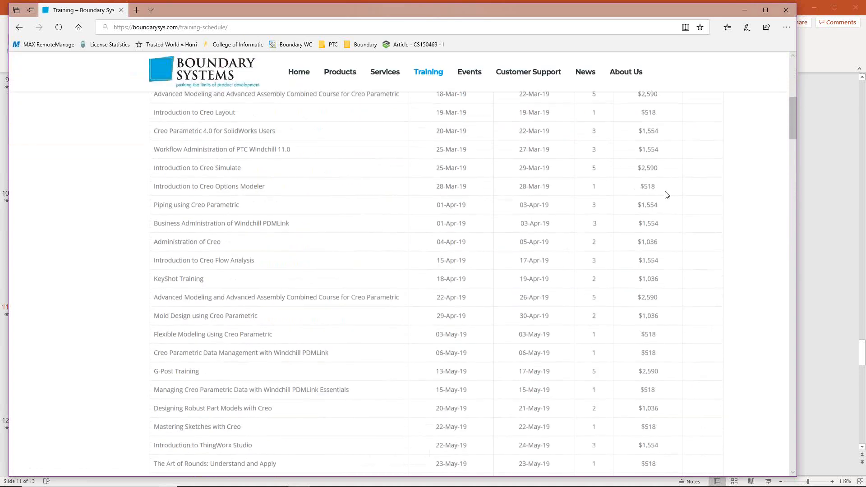
# Look through the Training Schedule's class tables for Chicago, IL, Charlotte, NC, Orlando, FL and Troy, MI, including their guaranteed classes
pyautogui.scroll(4, 665, 194)
pyautogui.scroll(-10, 714, 239)
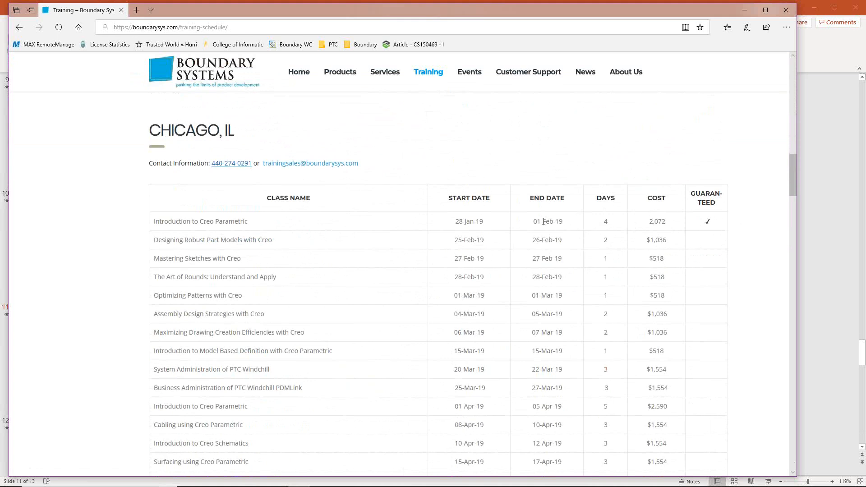
pyautogui.scroll(-15, 556, 221)
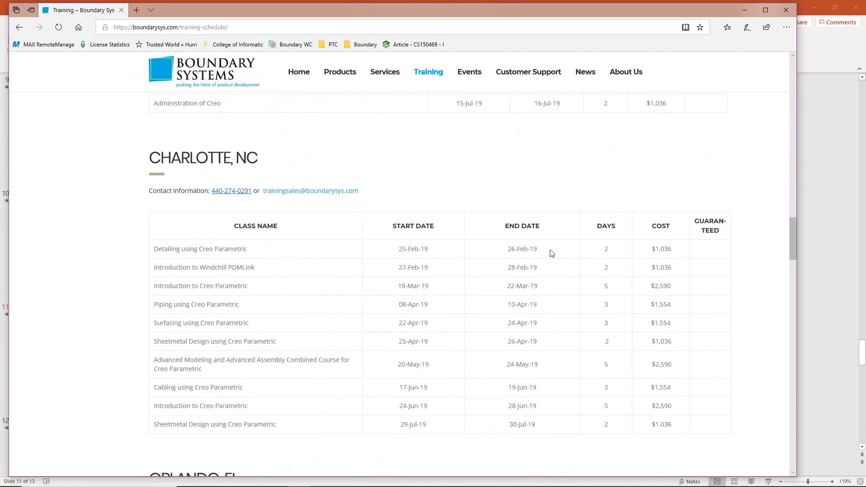
pyautogui.scroll(-20, 570, 256)
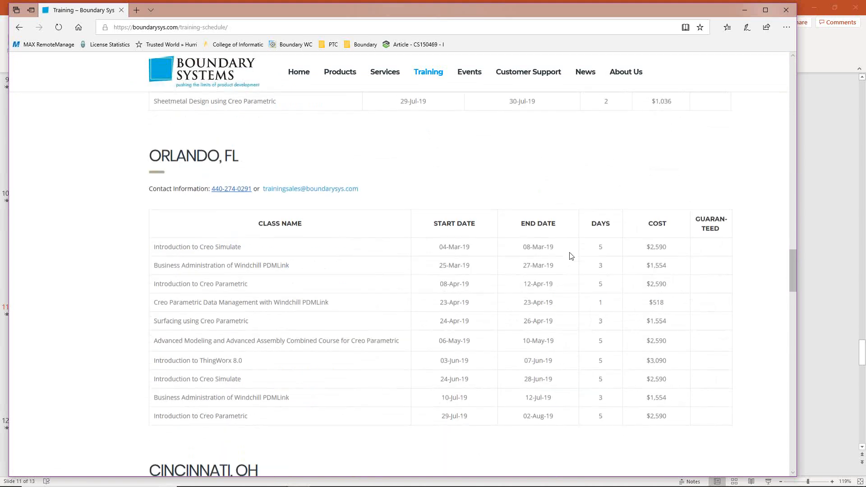
pyautogui.scroll(-1, 570, 255)
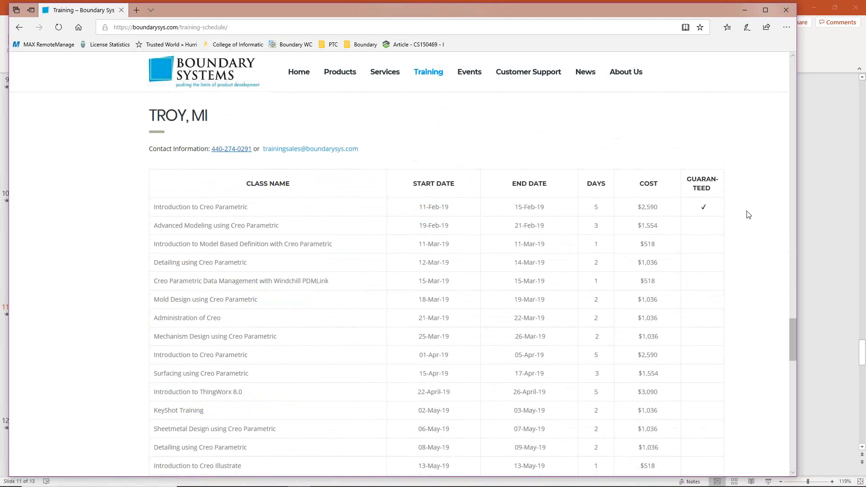
# Leave the Training Schedule and open the website's Course Offerings page
pyautogui.scroll(1, 749, 215)
pyautogui.scroll(20, 748, 214)
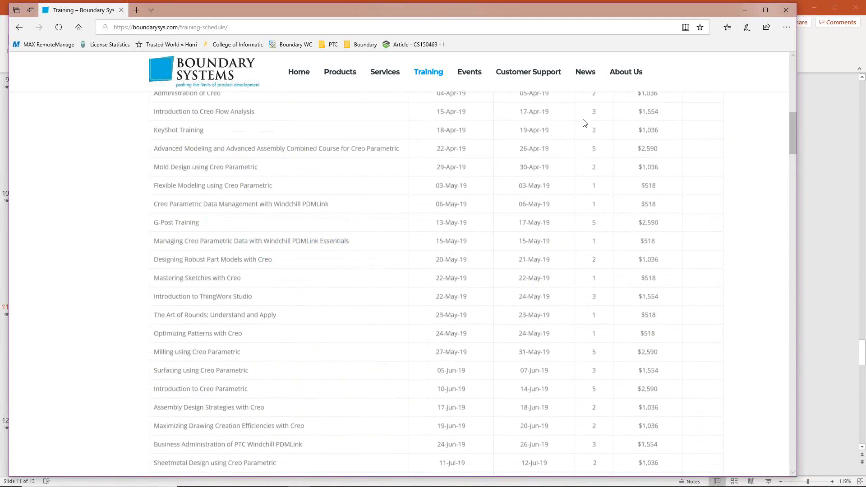
pyautogui.moveTo(438, 86)
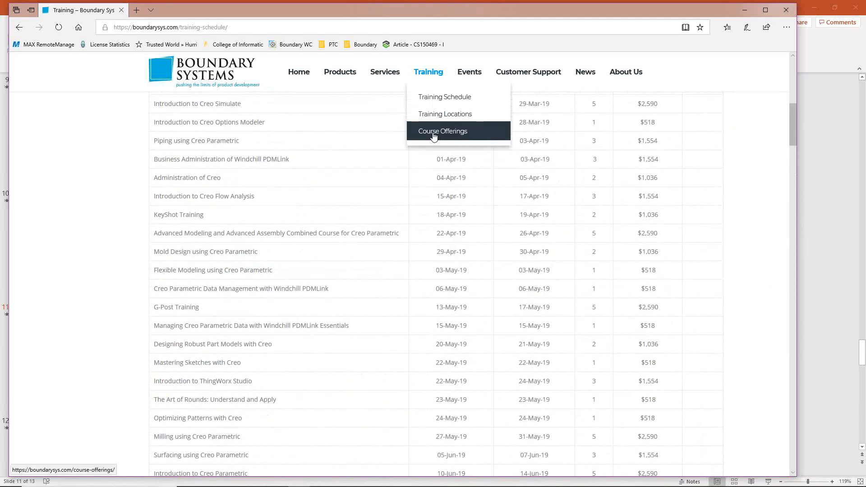
pyautogui.click(451, 136)
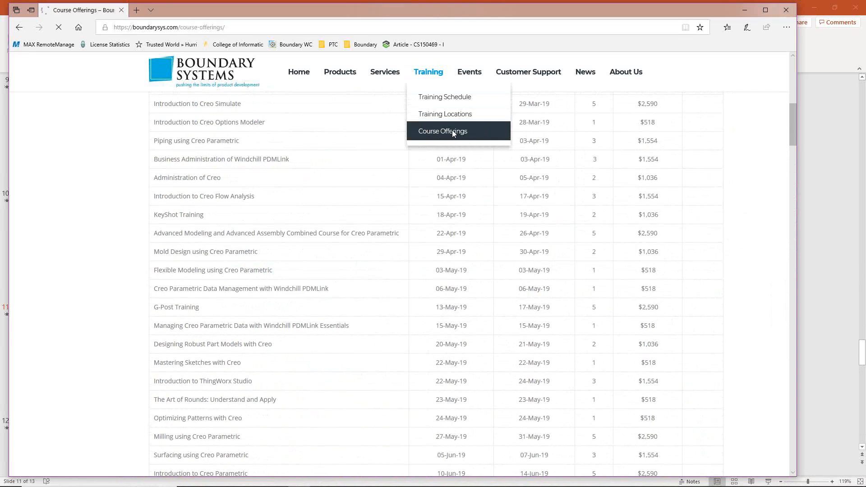
# Minimize the browser to return to the PowerPoint presentation and move on to the Contact Information slide
pyautogui.click(743, 10)
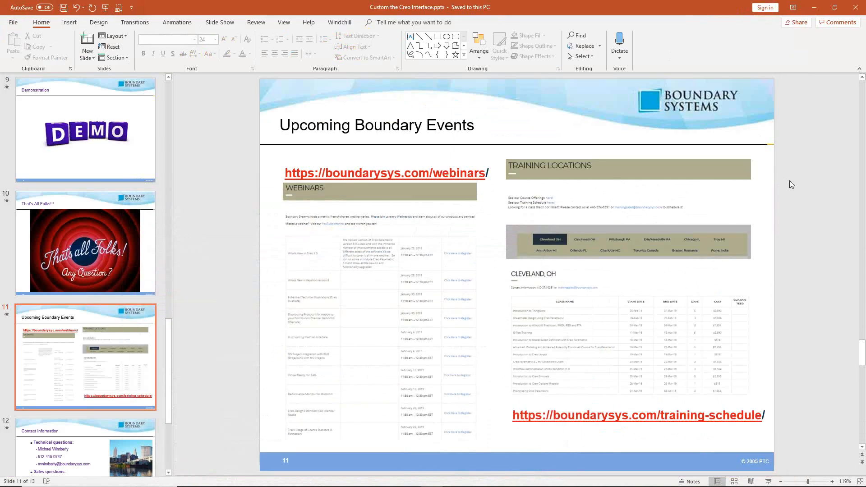
pyautogui.scroll(-1, 789, 181)
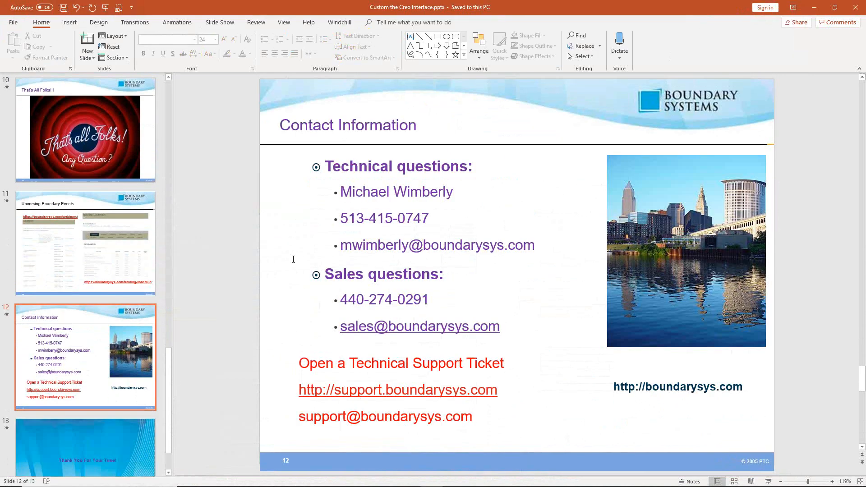